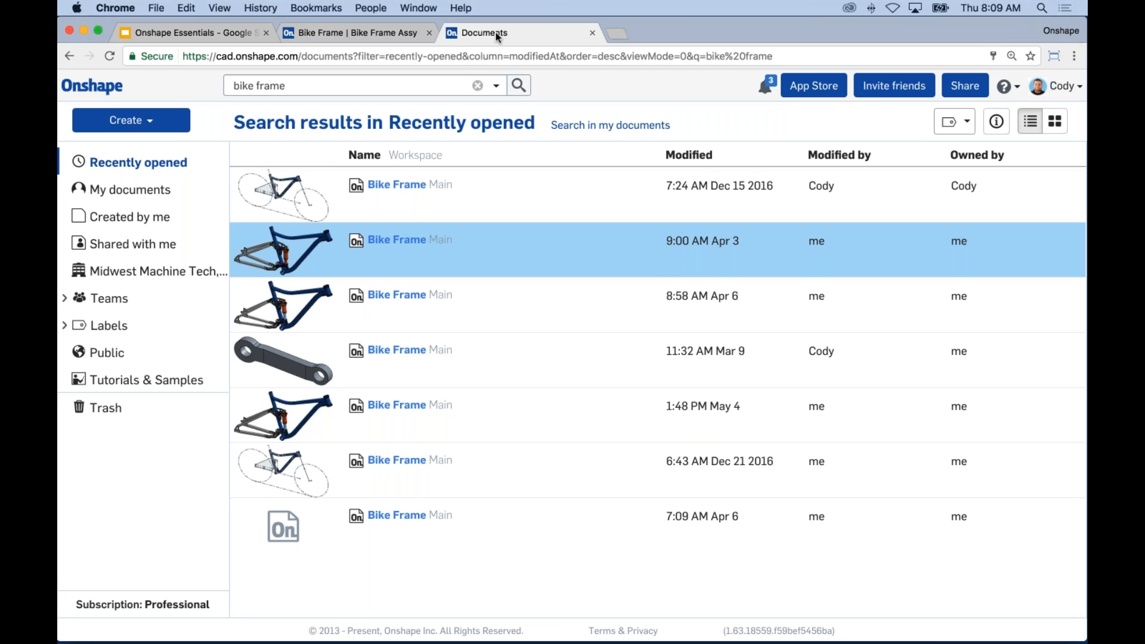
Step: Clear the 'bike frame' search, show My documents, and select the Fixture Clamp document
{"action": "left_click", "coordinate": [477, 85]}
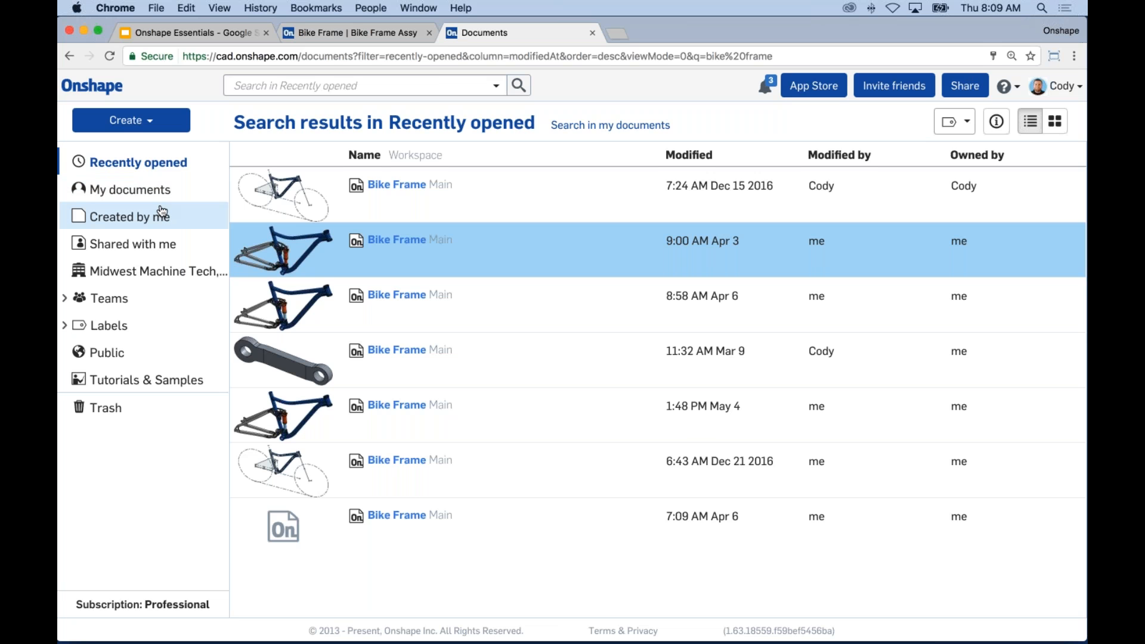
{"action": "left_click", "coordinate": [150, 191]}
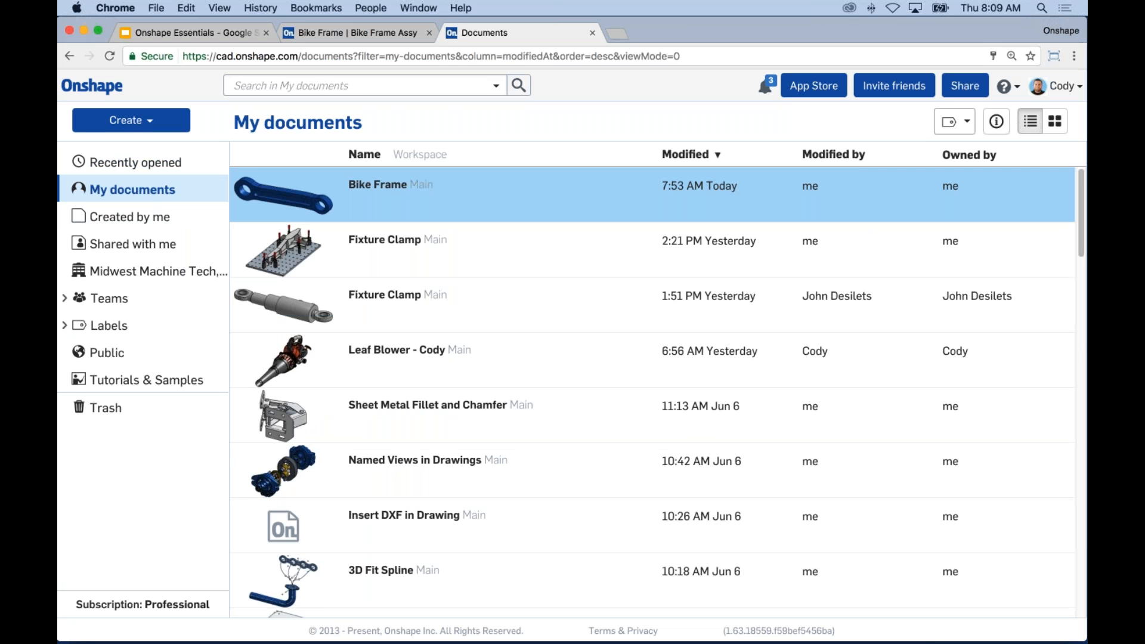
{"action": "left_click", "coordinate": [376, 249]}
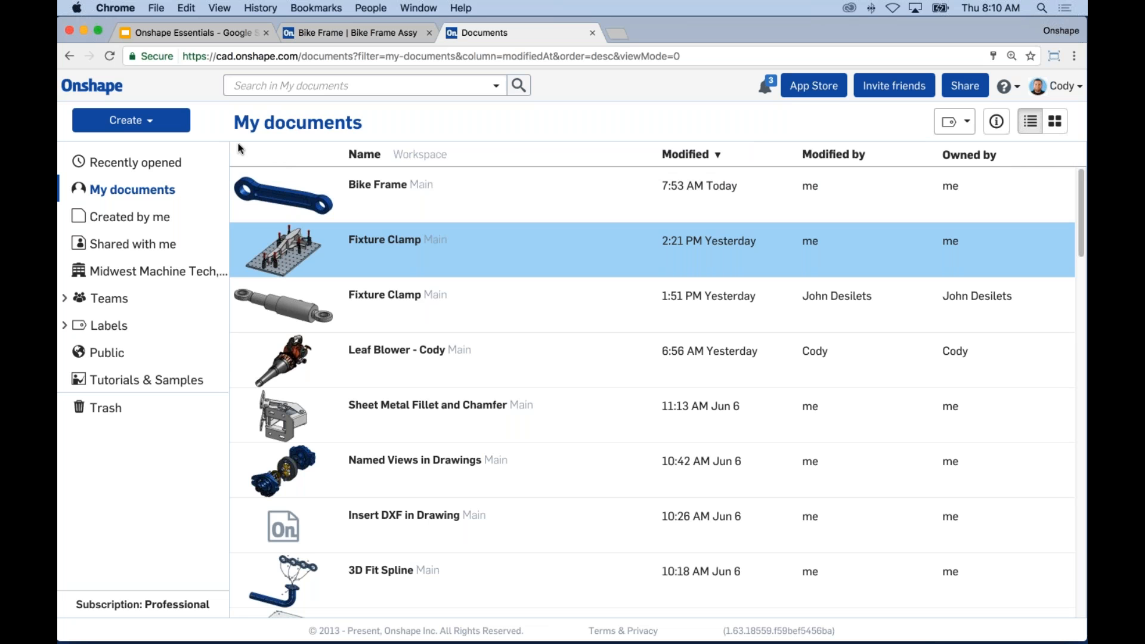
{"action": "left_click", "coordinate": [154, 123]}
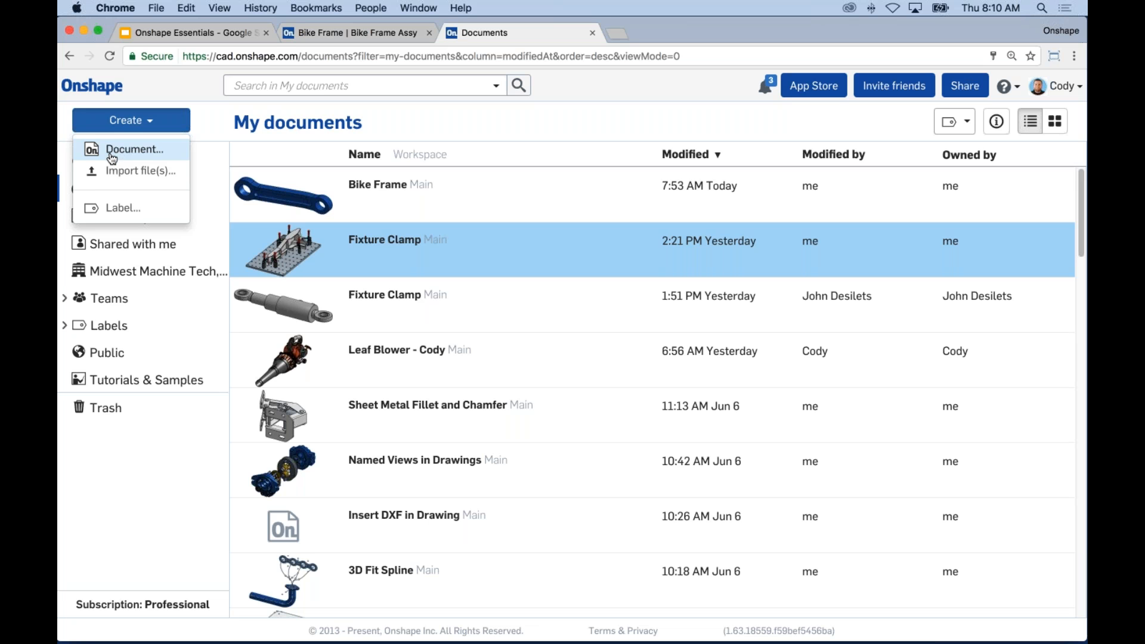
{"action": "left_click", "coordinate": [220, 112]}
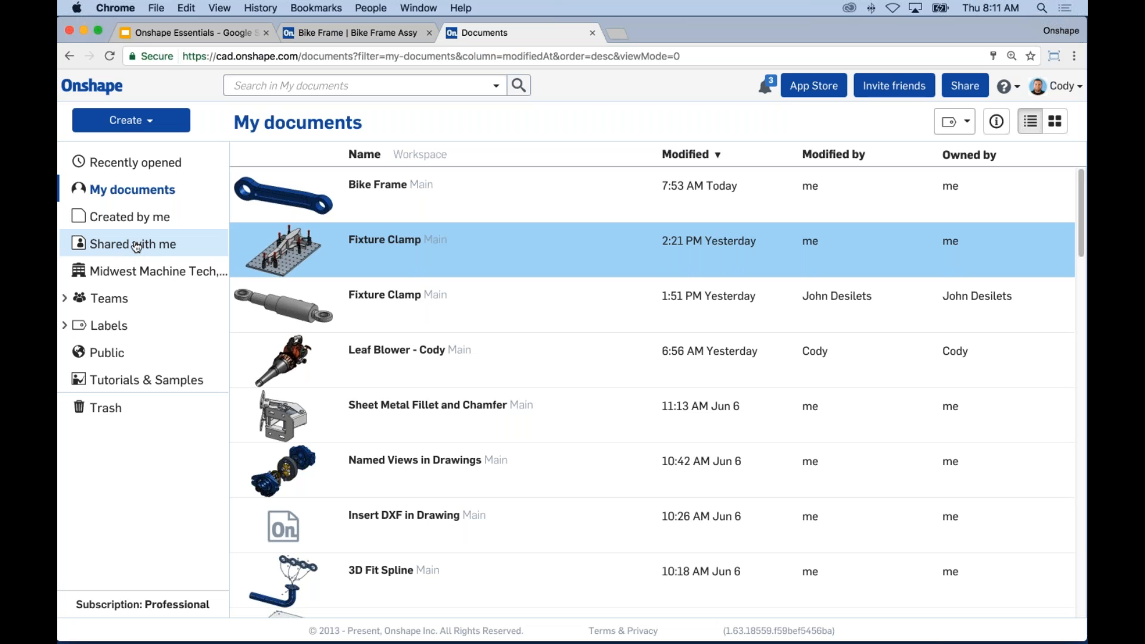
{"action": "left_click", "coordinate": [143, 164]}
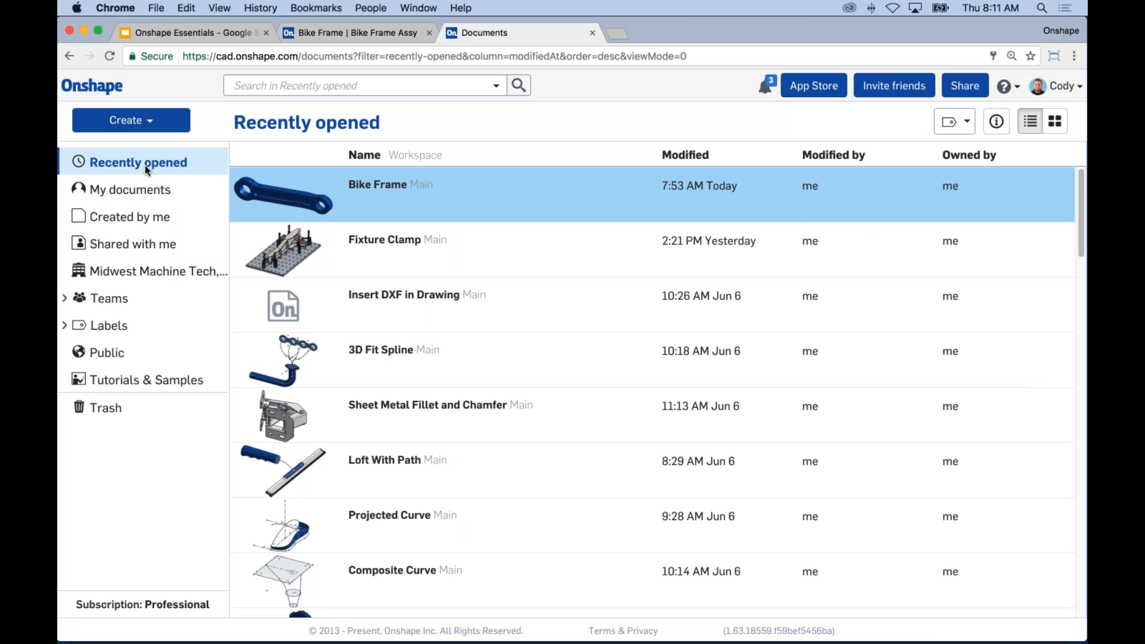
{"action": "left_click", "coordinate": [135, 190]}
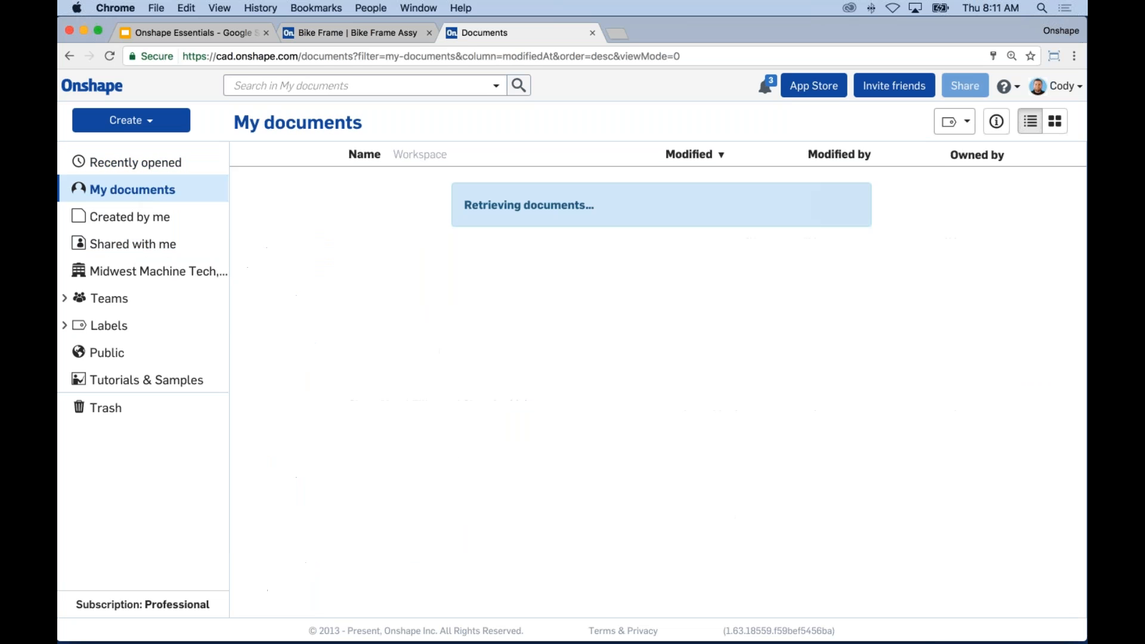
Step: List documents Created by me, then Shared with me, and expand Teams to show its teams
{"action": "left_click", "coordinate": [141, 216]}
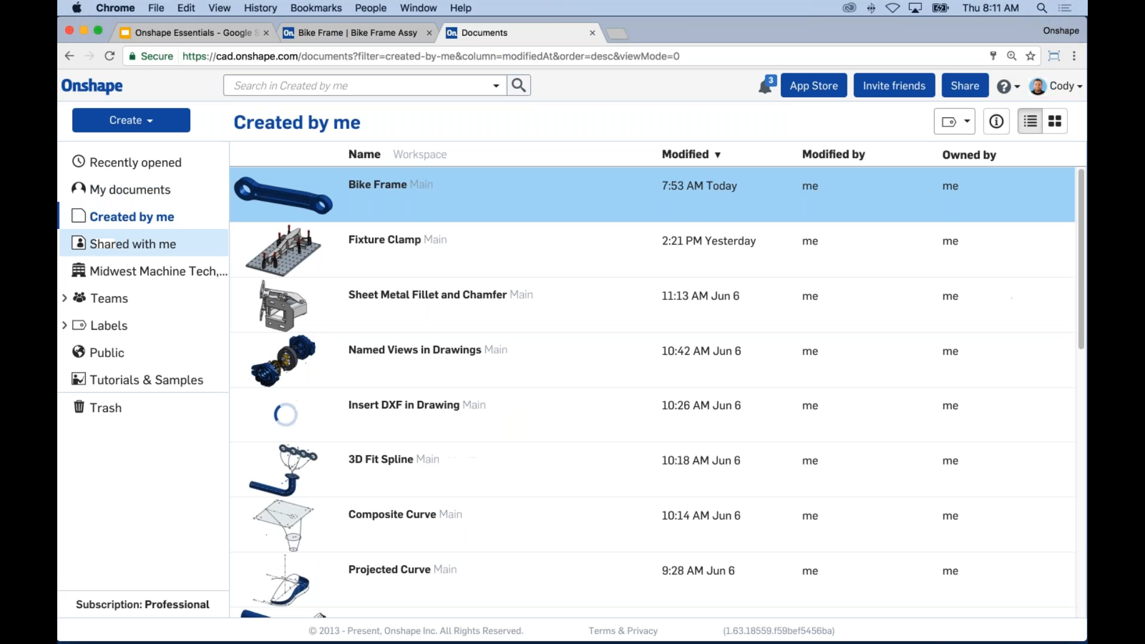
{"action": "left_click", "coordinate": [141, 243]}
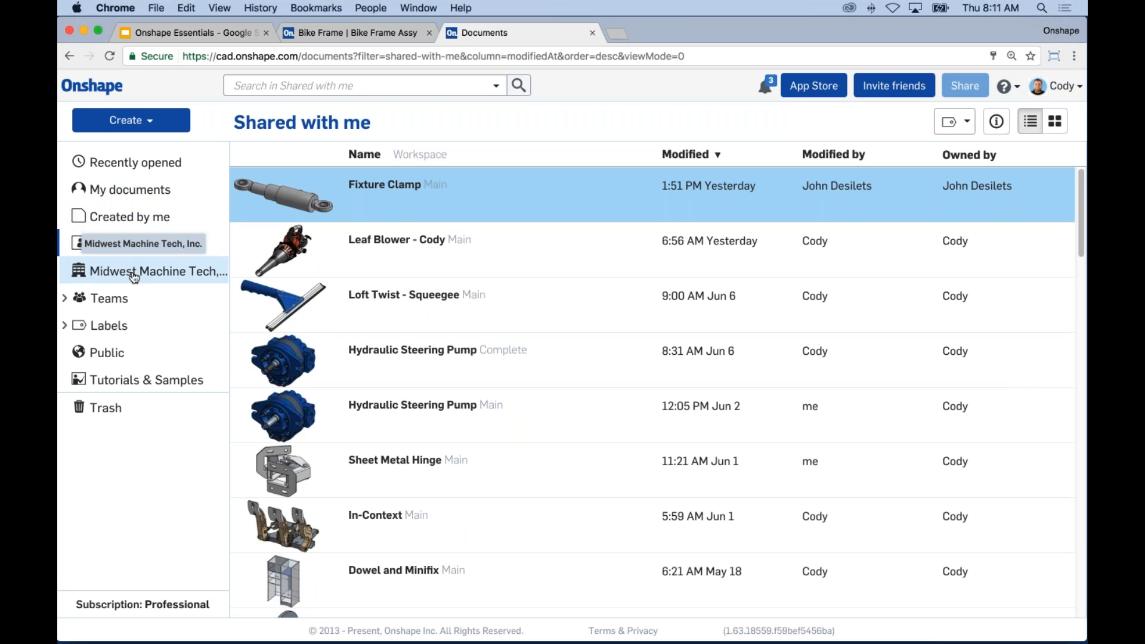
{"action": "left_click", "coordinate": [66, 302]}
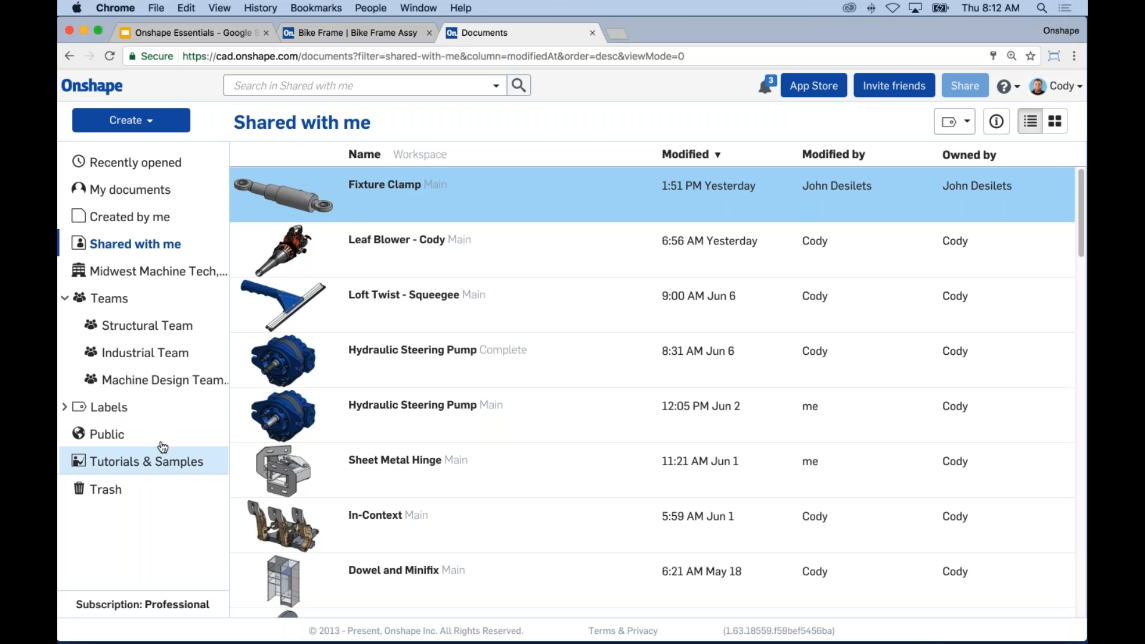
Step: Browse the Public documents list, then show the Tutorials & Samples documents
{"action": "left_click", "coordinate": [144, 437]}
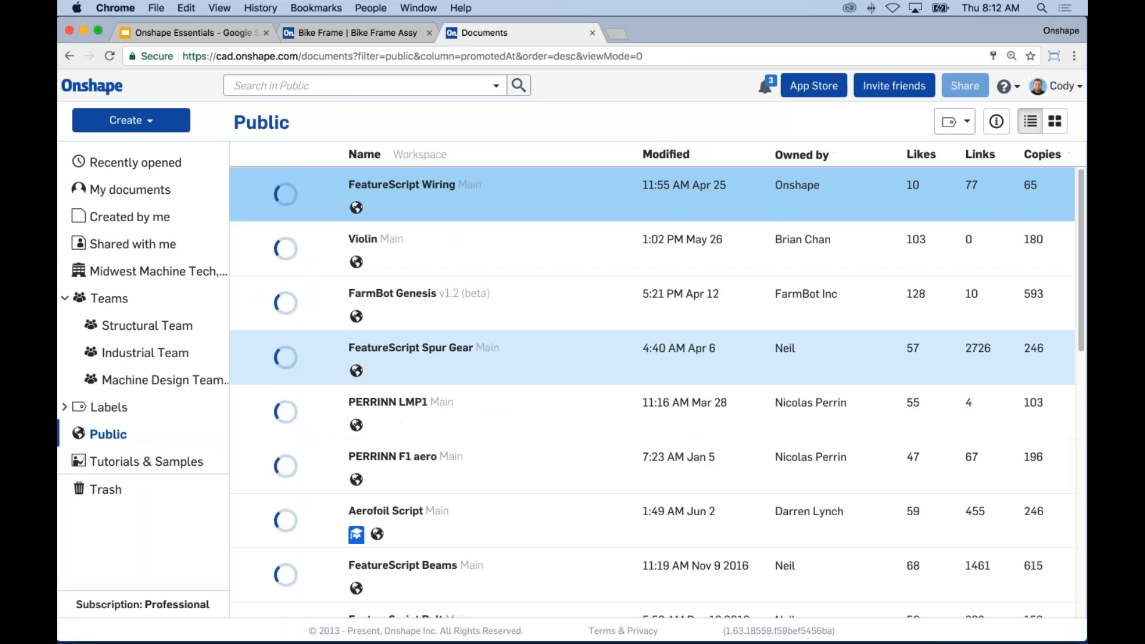
{"action": "scroll", "coordinate": [542, 382], "scroll_direction": "down", "scroll_amount": 3}
{"action": "scroll", "coordinate": [542, 382], "scroll_direction": "down", "scroll_amount": 2}
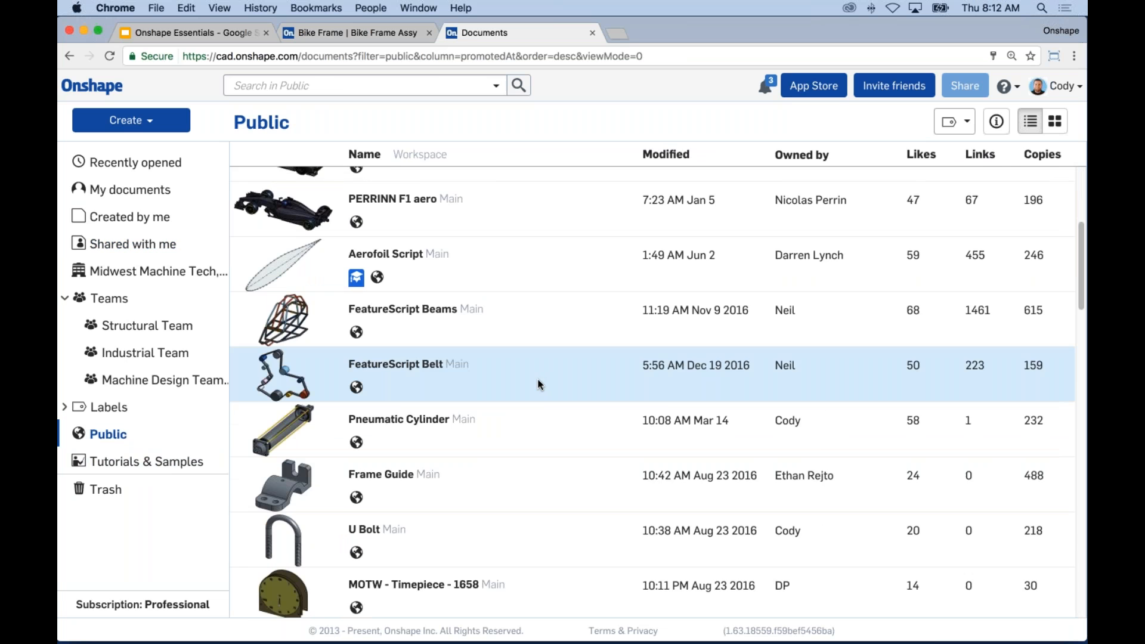
{"action": "scroll", "coordinate": [539, 384], "scroll_direction": "down", "scroll_amount": 2}
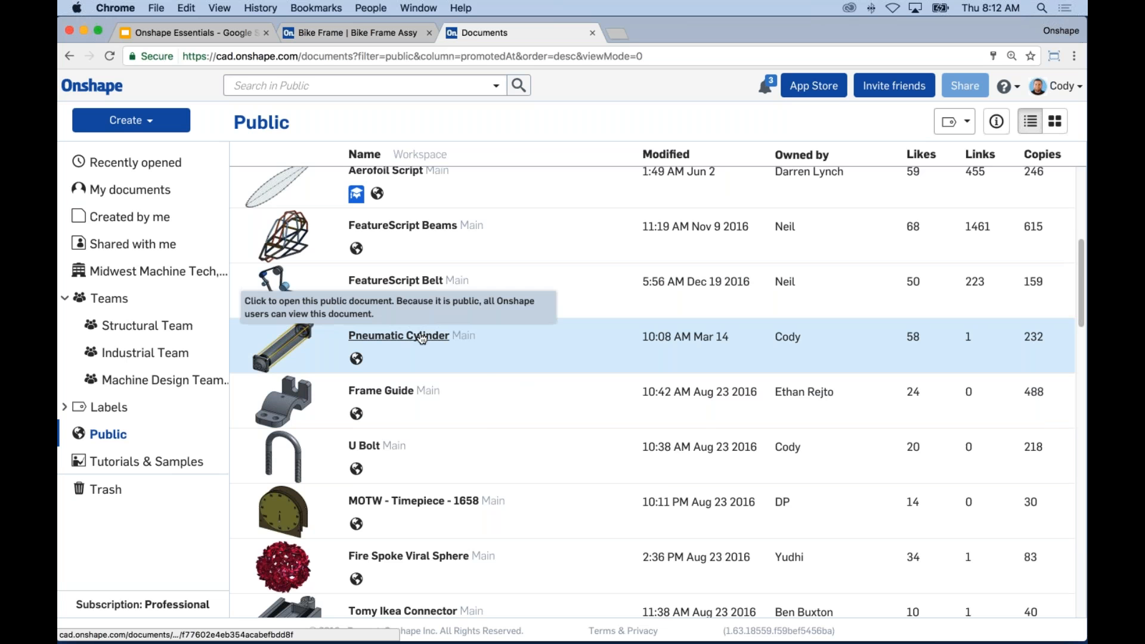
{"action": "scroll", "coordinate": [550, 349], "scroll_direction": "down", "scroll_amount": 3}
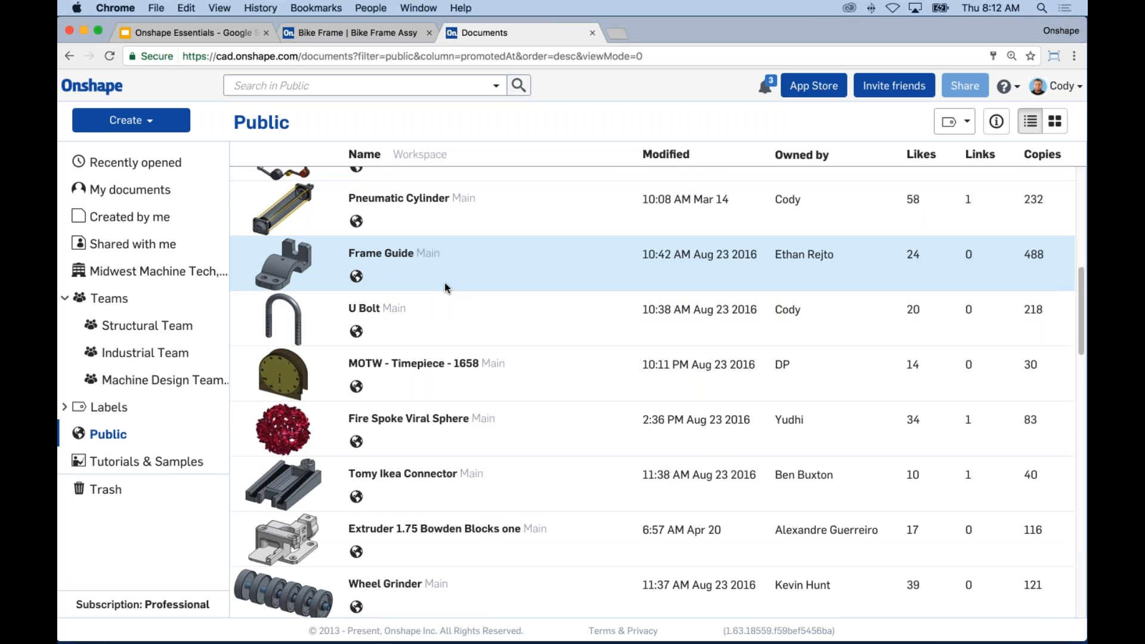
{"action": "scroll", "coordinate": [446, 288], "scroll_direction": "down", "scroll_amount": 2}
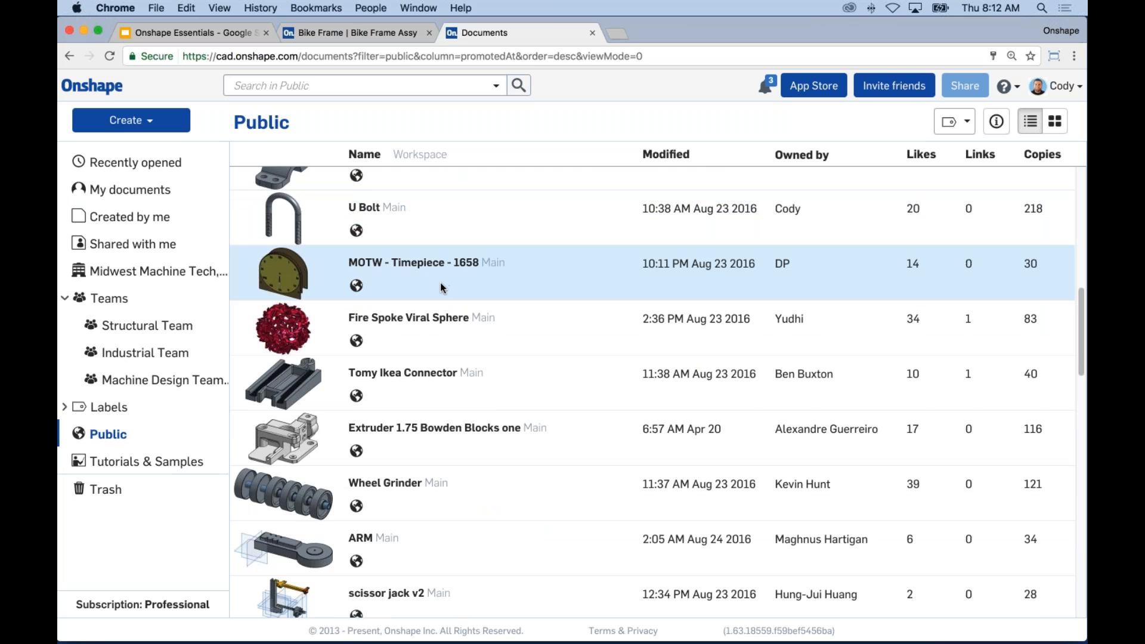
{"action": "scroll", "coordinate": [512, 360], "scroll_direction": "down", "scroll_amount": 4}
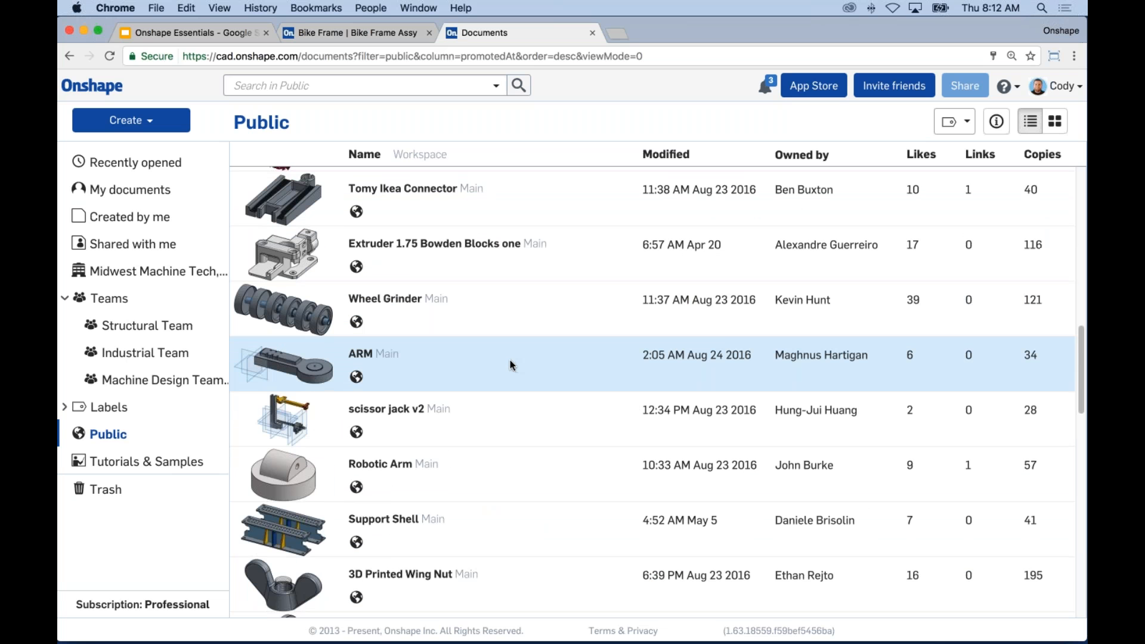
{"action": "scroll", "coordinate": [514, 410], "scroll_direction": "down", "scroll_amount": 1}
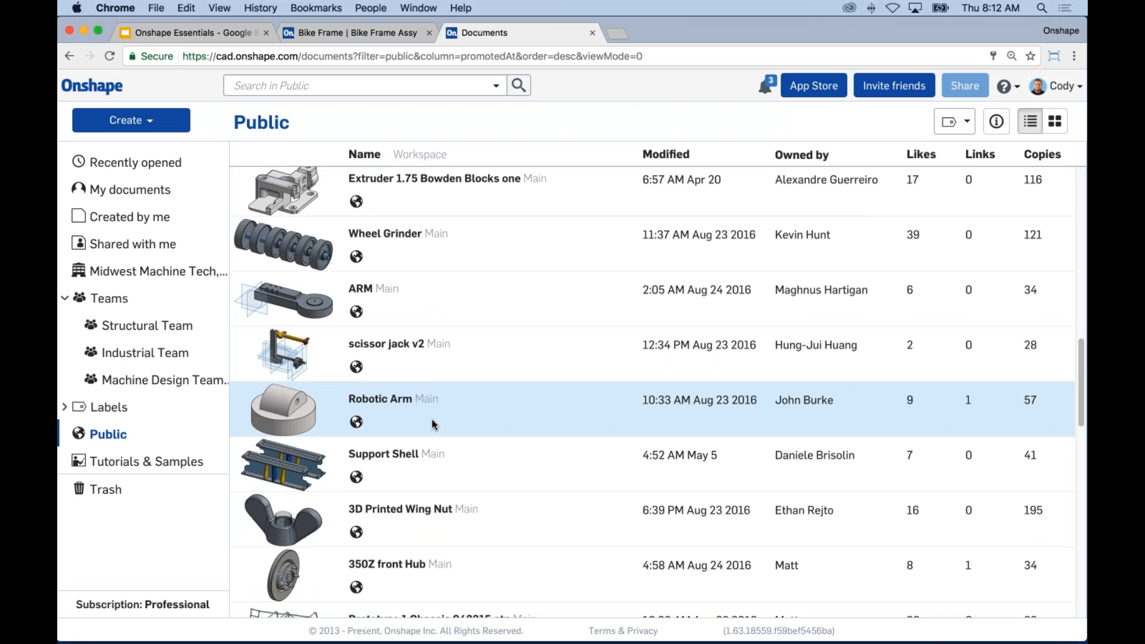
{"action": "left_click", "coordinate": [147, 460]}
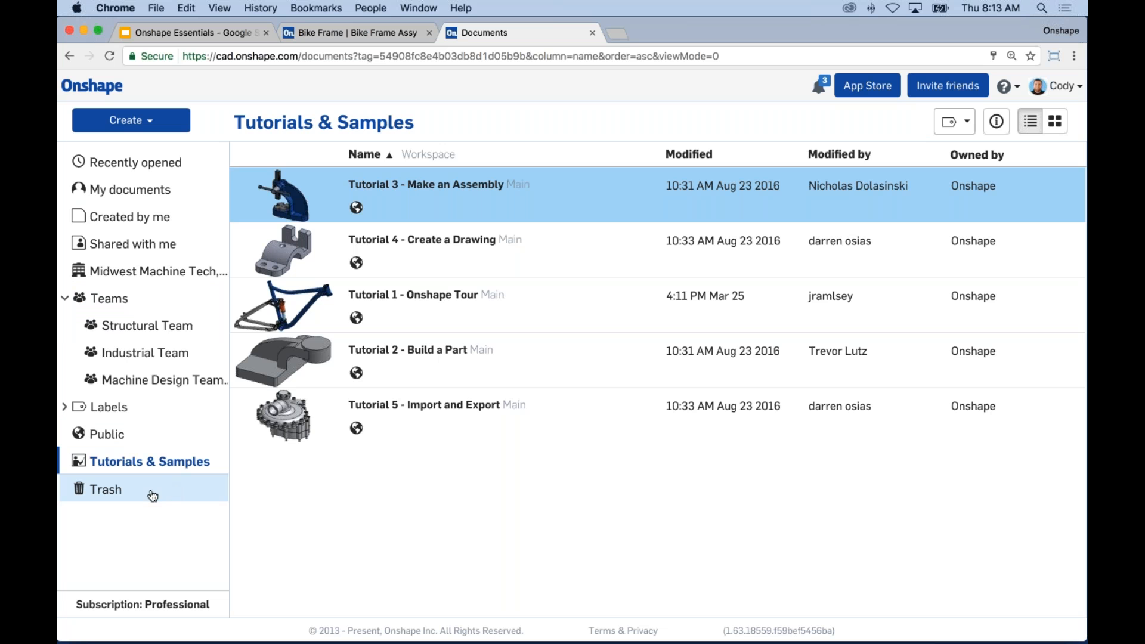
Step: Search My documents for 'bike frame', view the advanced search options, then clear the search
{"action": "left_click", "coordinate": [167, 191]}
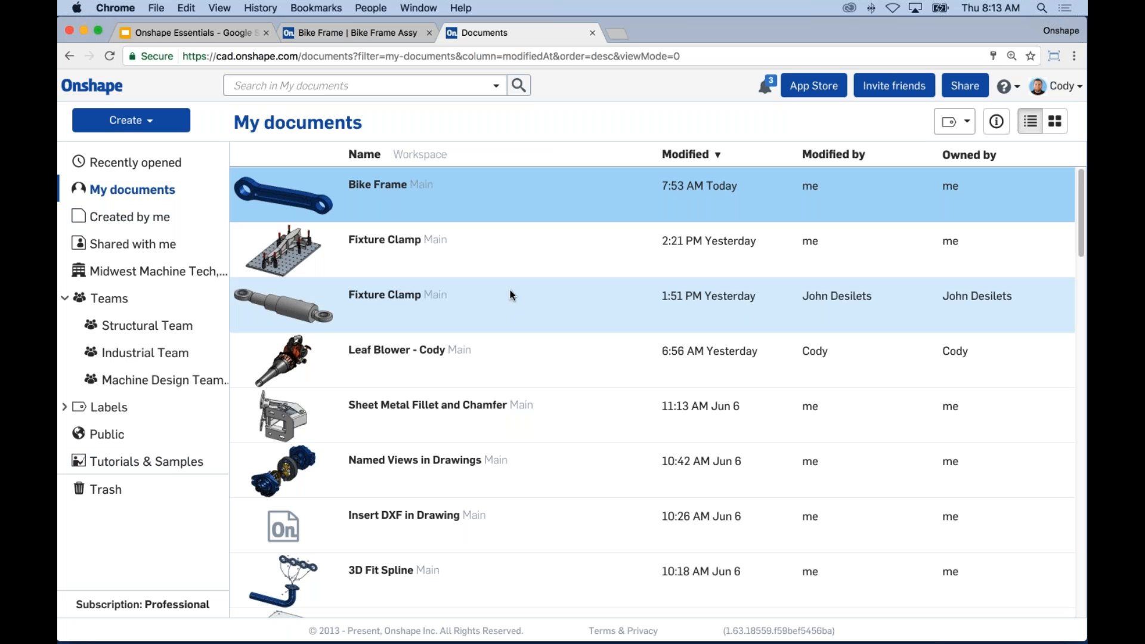
{"action": "left_click", "coordinate": [290, 86]}
{"action": "type", "text": "bike frame"}
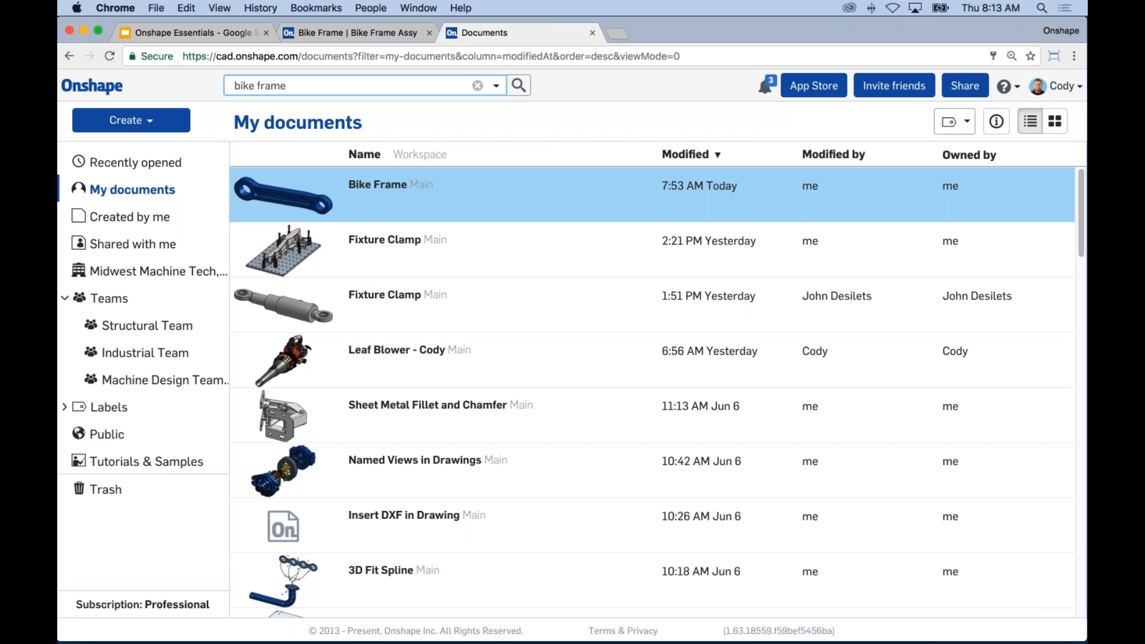
{"action": "left_click", "coordinate": [498, 86]}
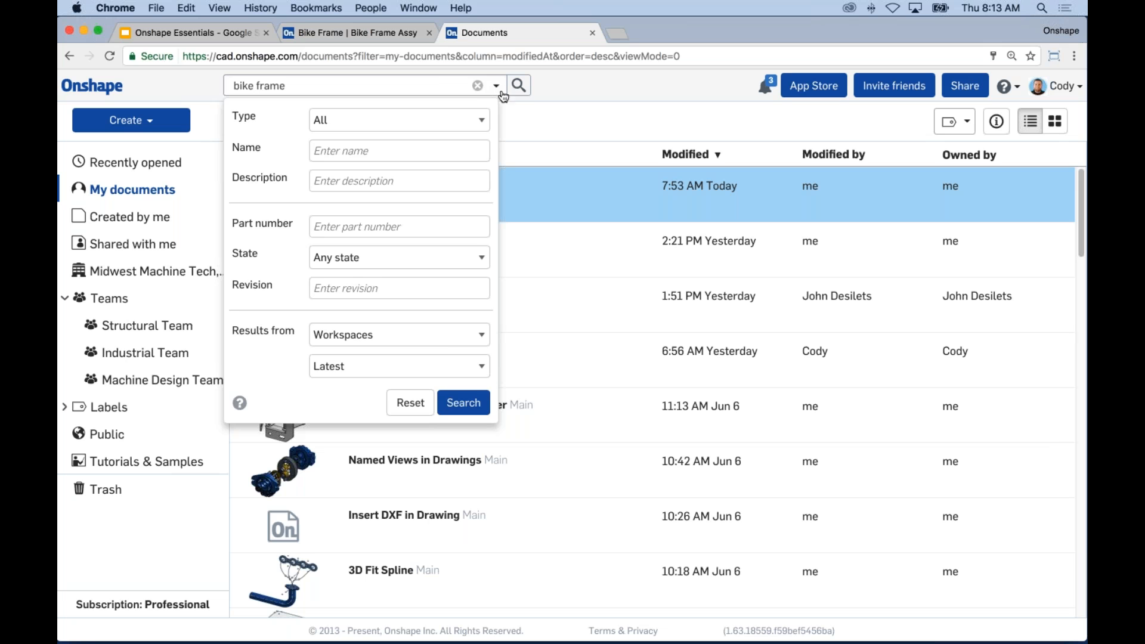
{"action": "left_click", "coordinate": [478, 85]}
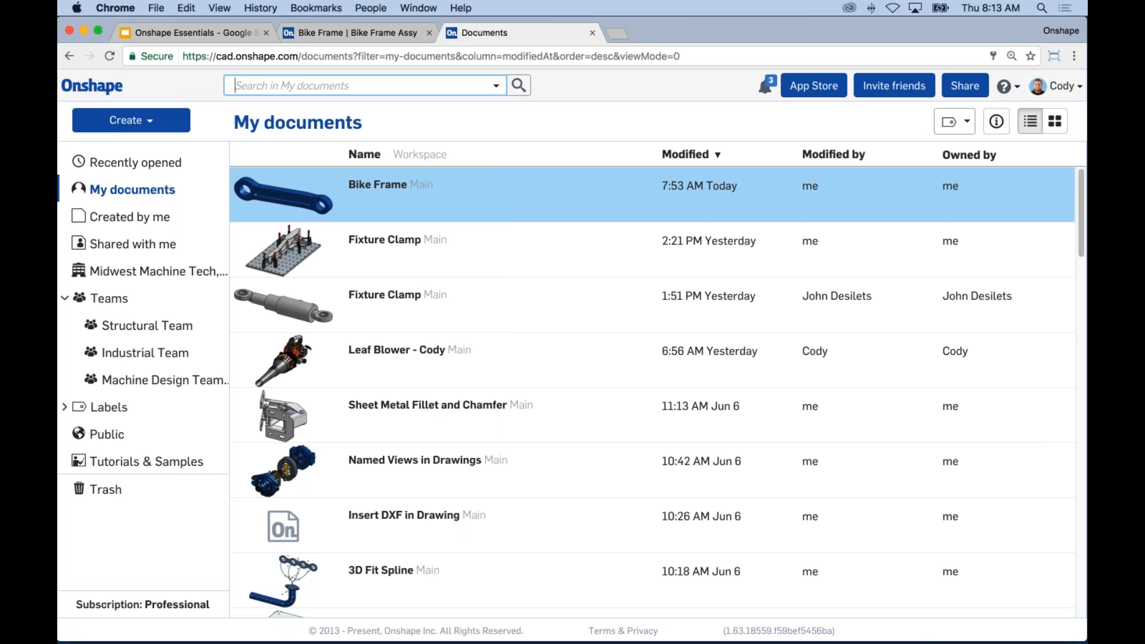
{"action": "left_click", "coordinate": [605, 121]}
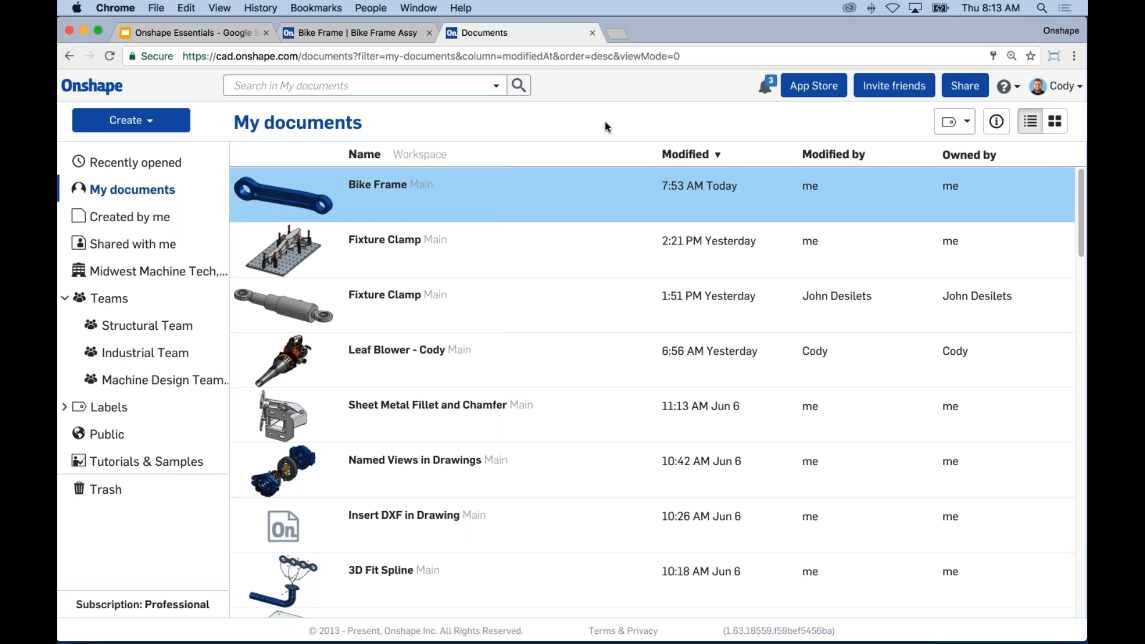
Step: Browse the App Store's CAM, Rendering and Simulation apps, then return to My documents
{"action": "left_click", "coordinate": [805, 91]}
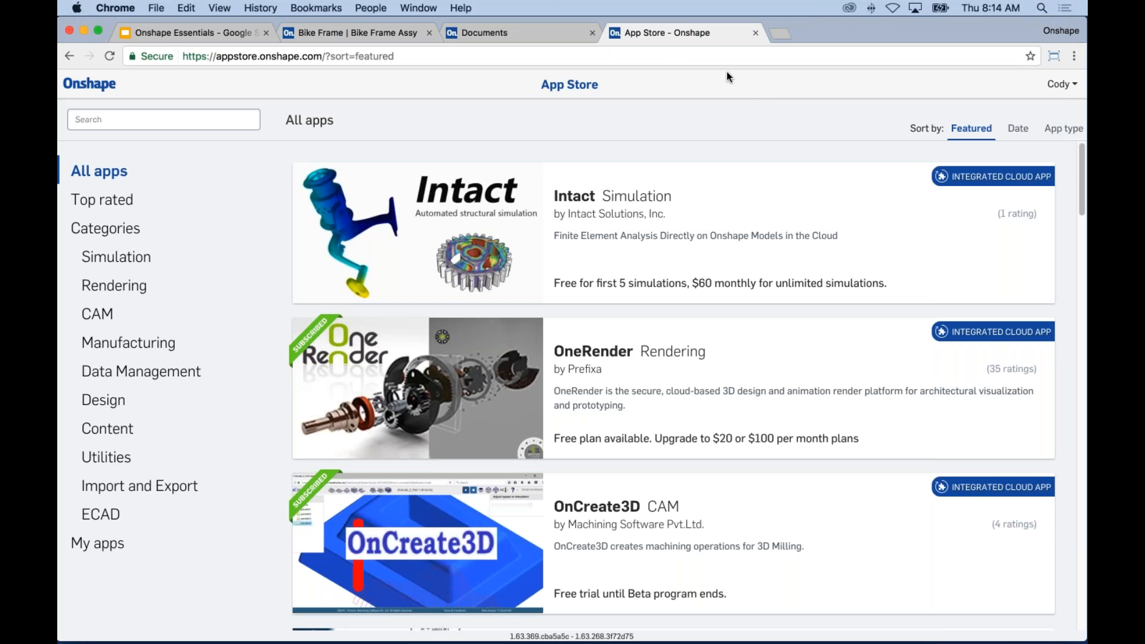
{"action": "key", "text": "ctrl+shift+Tab"}
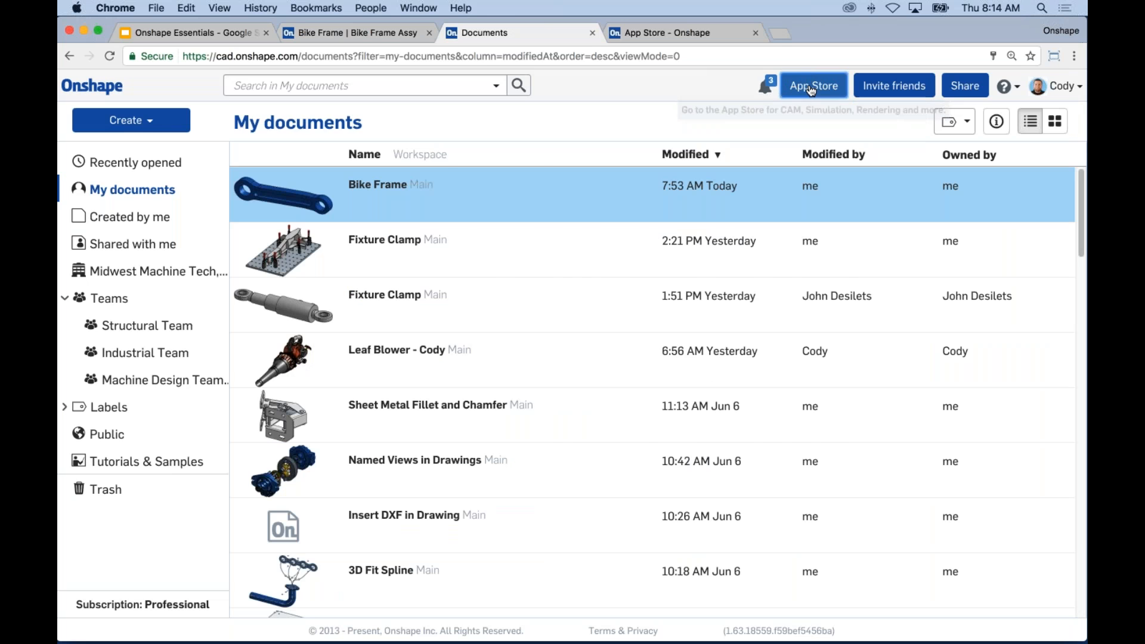
{"action": "left_click", "coordinate": [702, 34]}
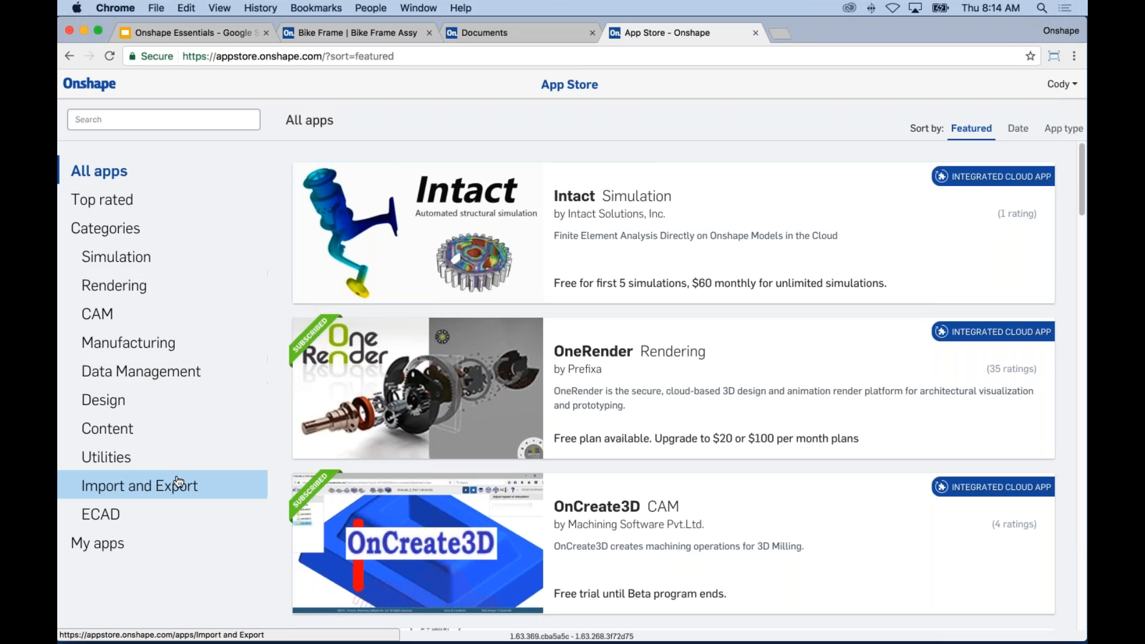
{"action": "left_click", "coordinate": [159, 314]}
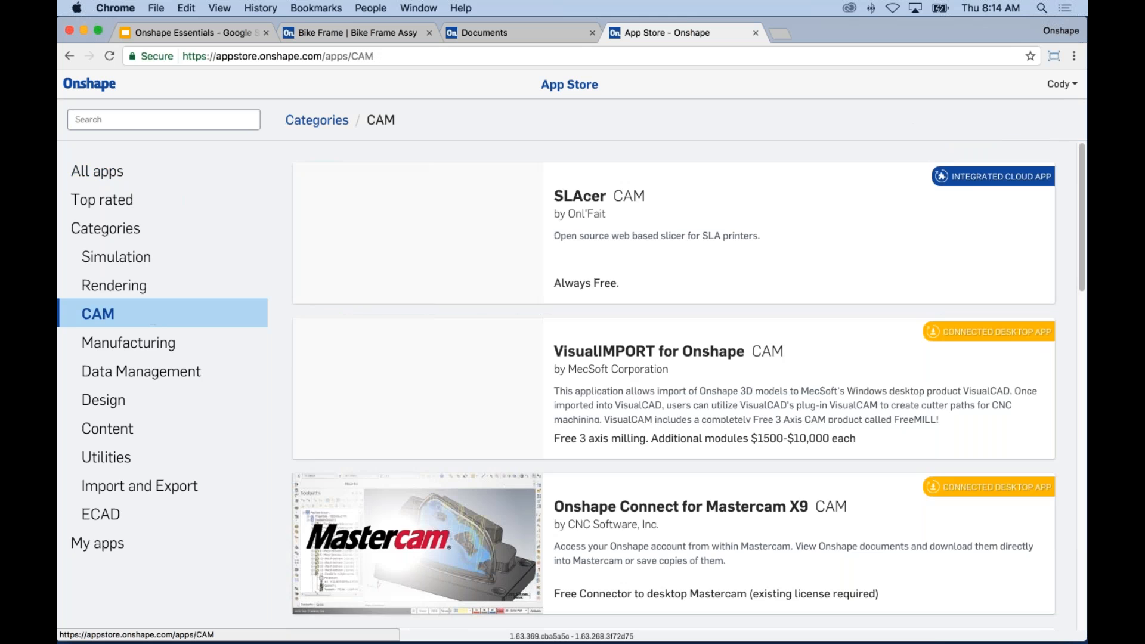
{"action": "left_click", "coordinate": [158, 292]}
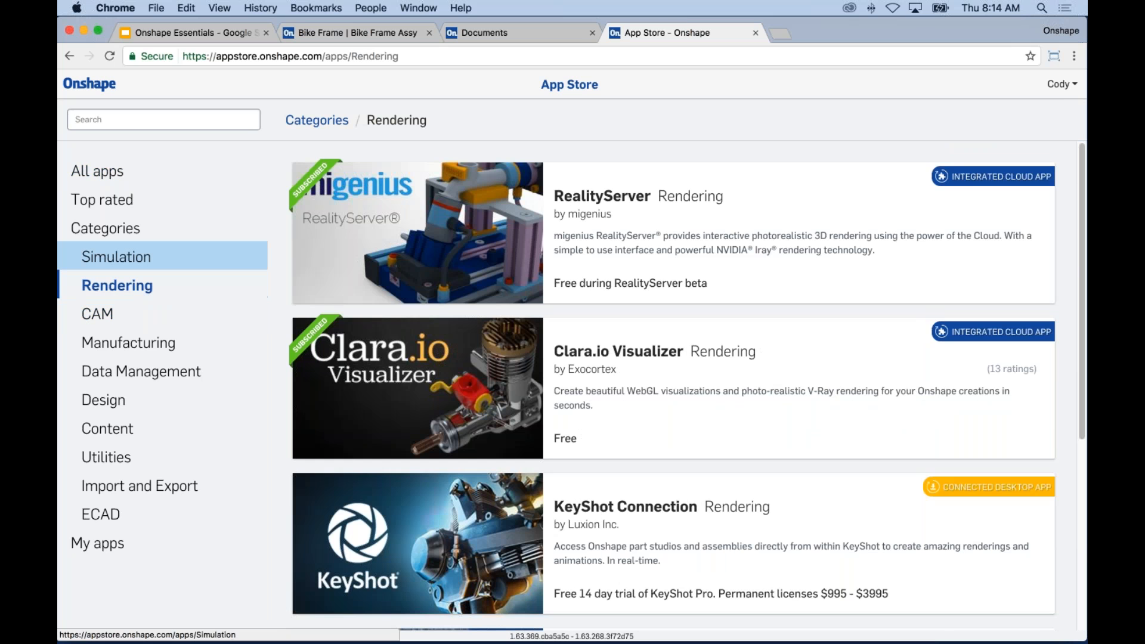
{"action": "left_click", "coordinate": [158, 250]}
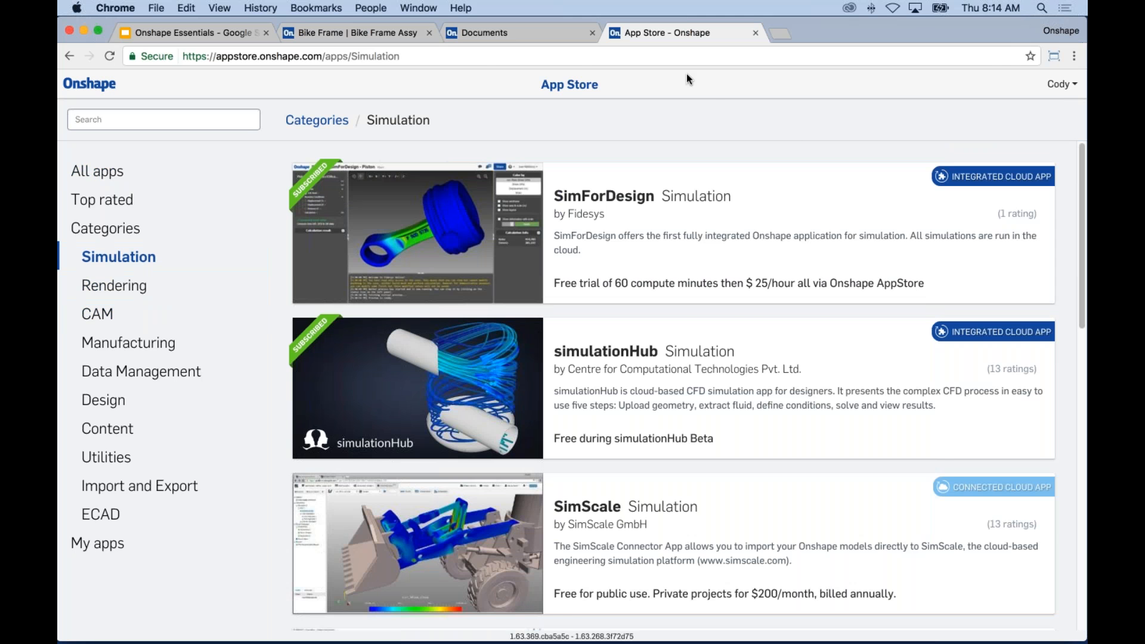
{"action": "left_click", "coordinate": [553, 33]}
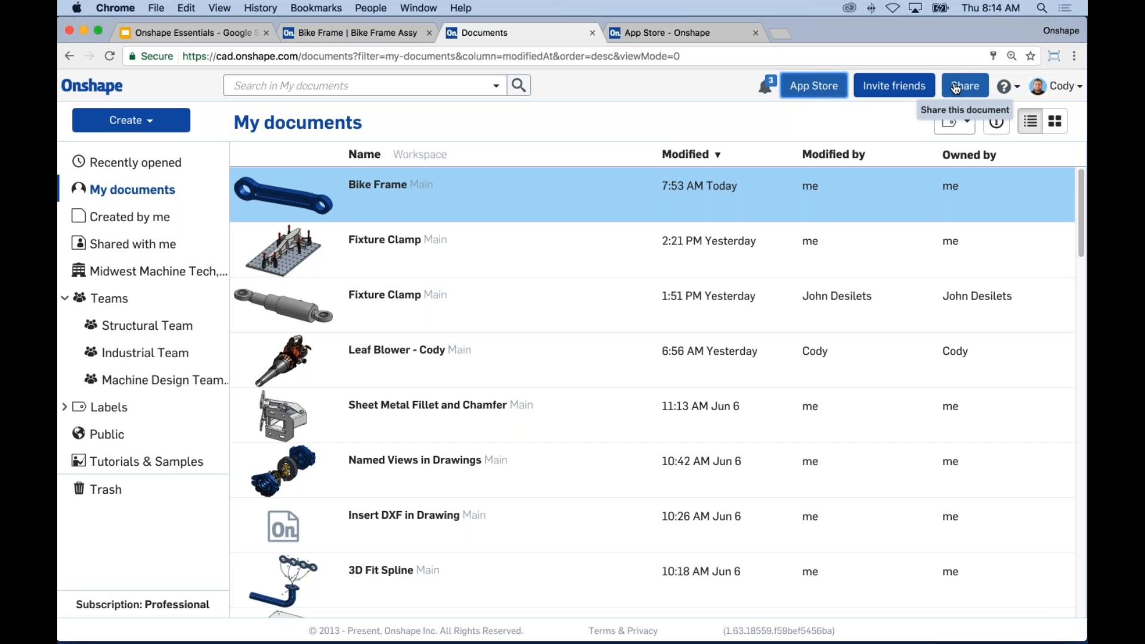
{"action": "left_click", "coordinate": [1019, 97]}
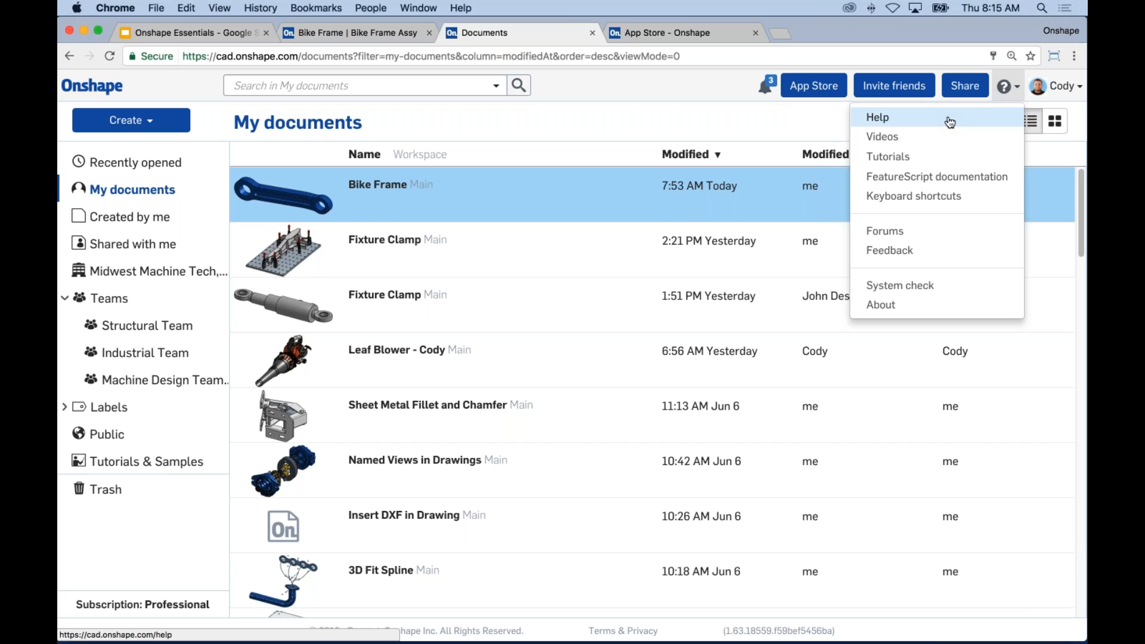
{"action": "left_click", "coordinate": [914, 196]}
{"action": "scroll", "coordinate": [566, 346], "scroll_direction": "down", "scroll_amount": 5}
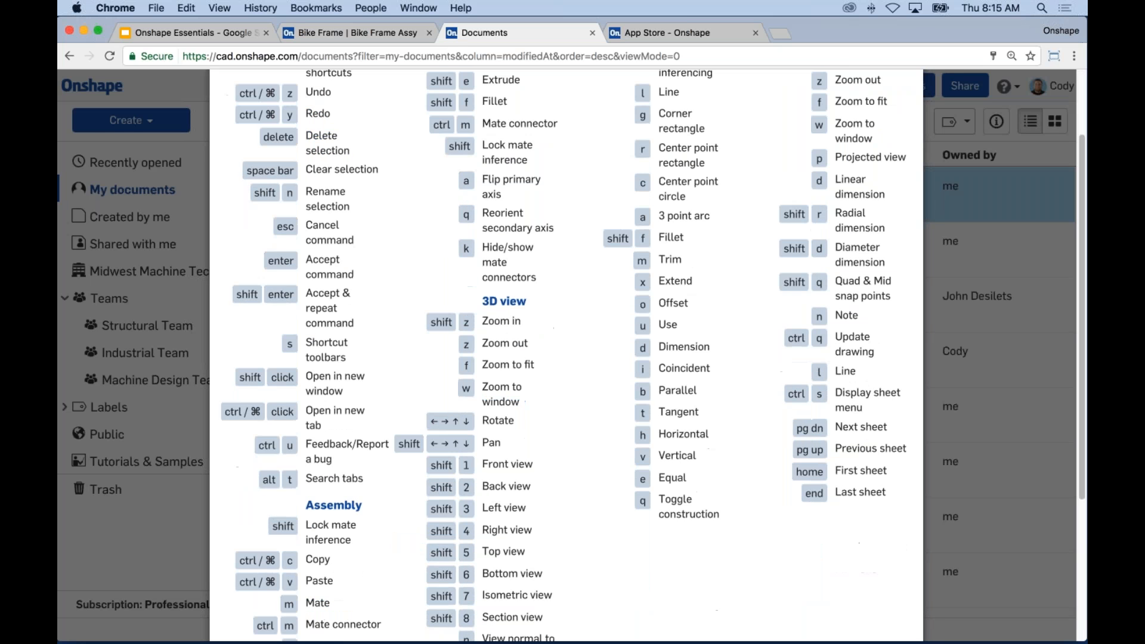
{"action": "scroll", "coordinate": [566, 358], "scroll_direction": "up", "scroll_amount": 5}
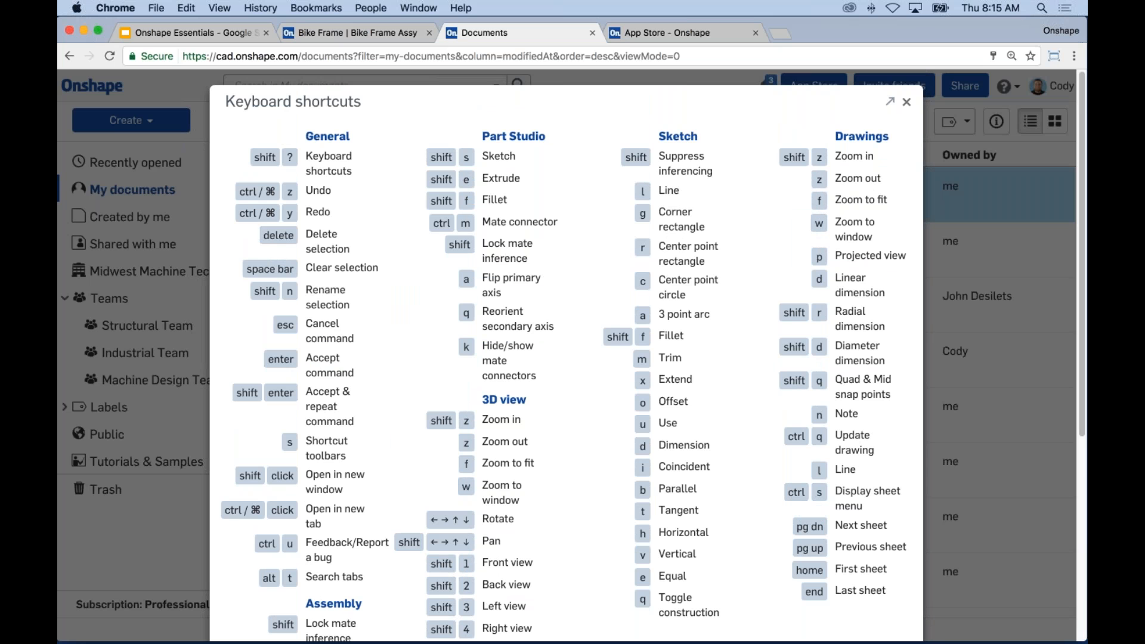
{"action": "left_click", "coordinate": [907, 106]}
{"action": "left_click", "coordinate": [1008, 87]}
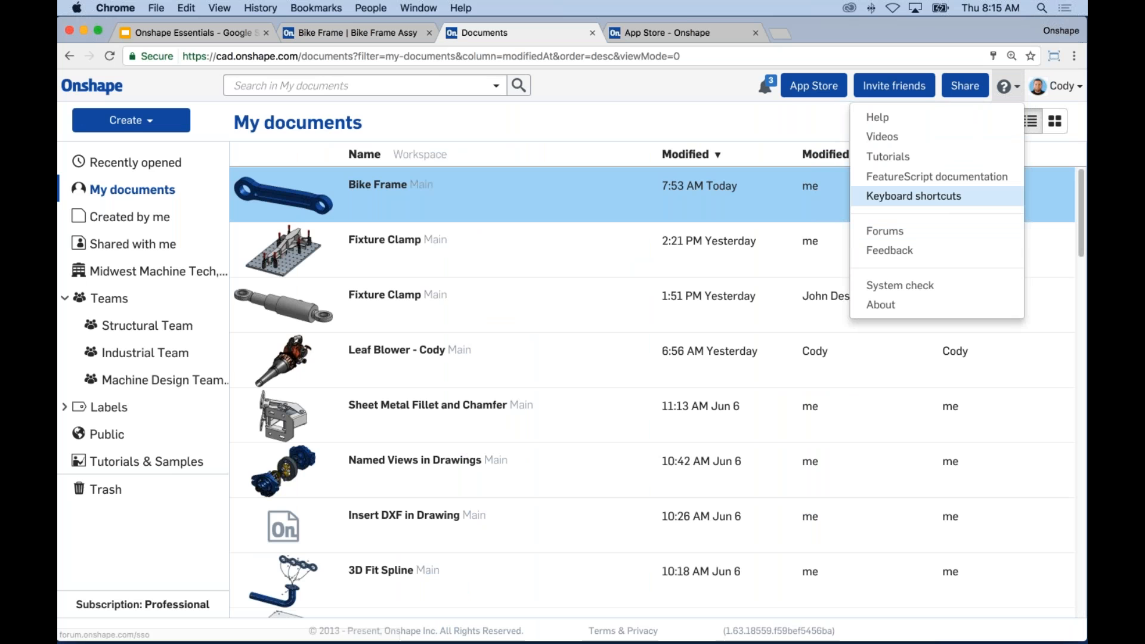
{"action": "left_click", "coordinate": [1051, 152]}
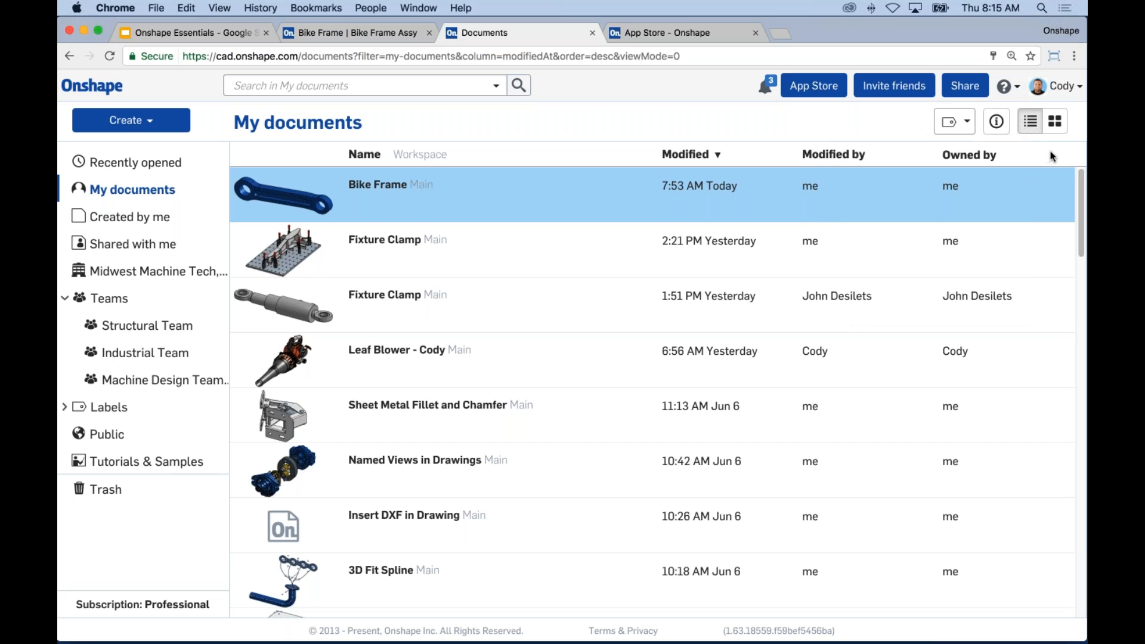
Step: In account Preferences, check Length units (keeping Inch) and view the View manipulation presets
{"action": "left_click", "coordinate": [1067, 90]}
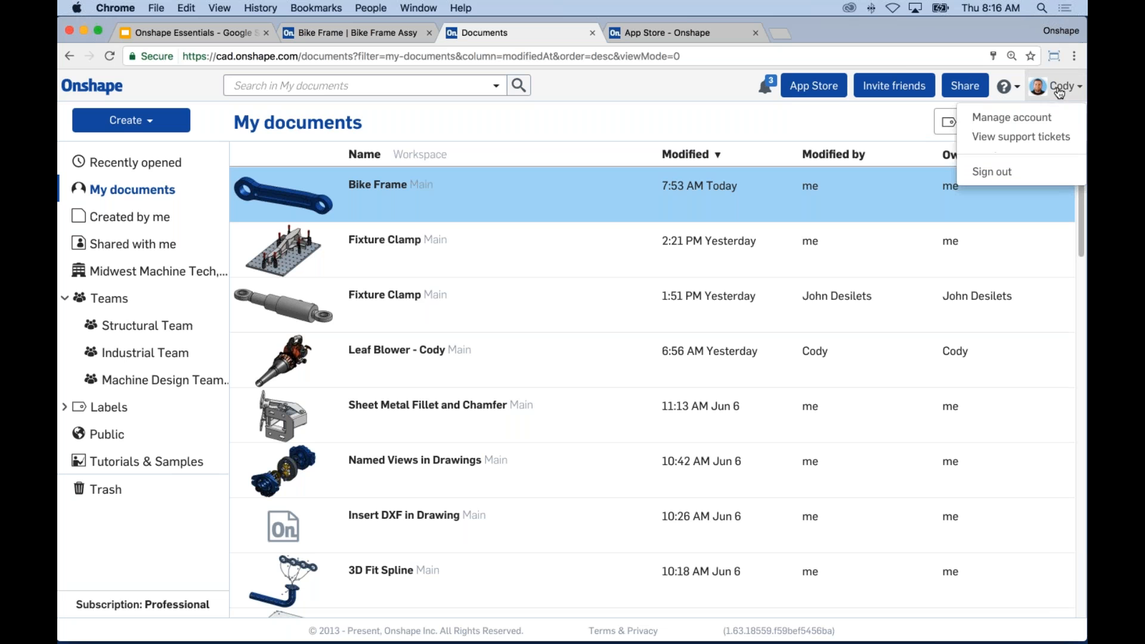
{"action": "left_click", "coordinate": [1007, 122]}
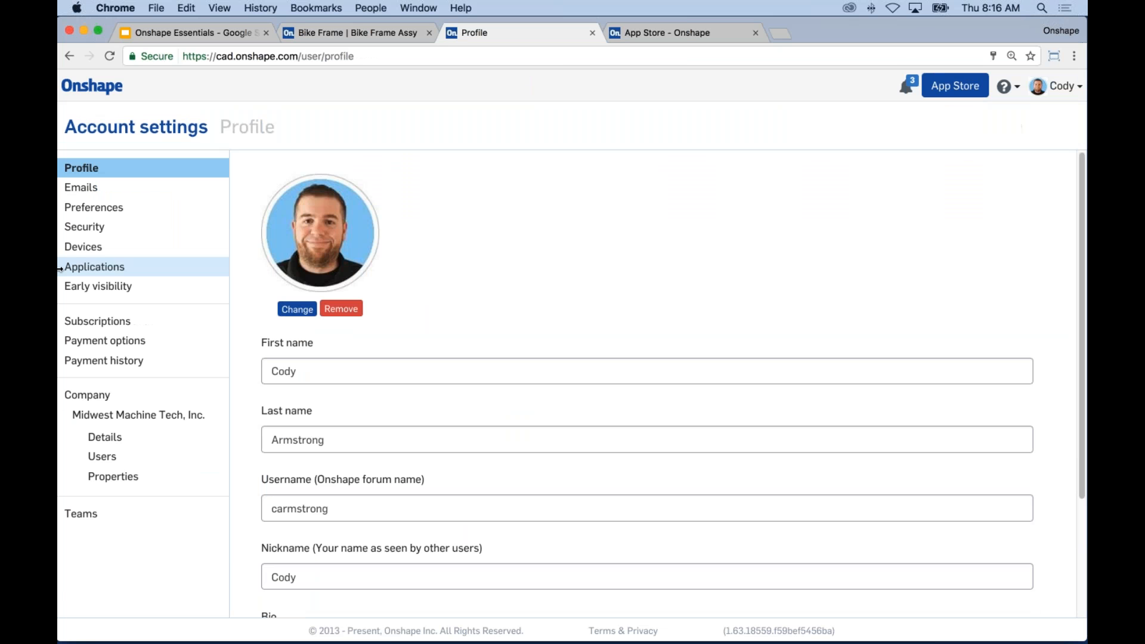
{"action": "left_click", "coordinate": [108, 208]}
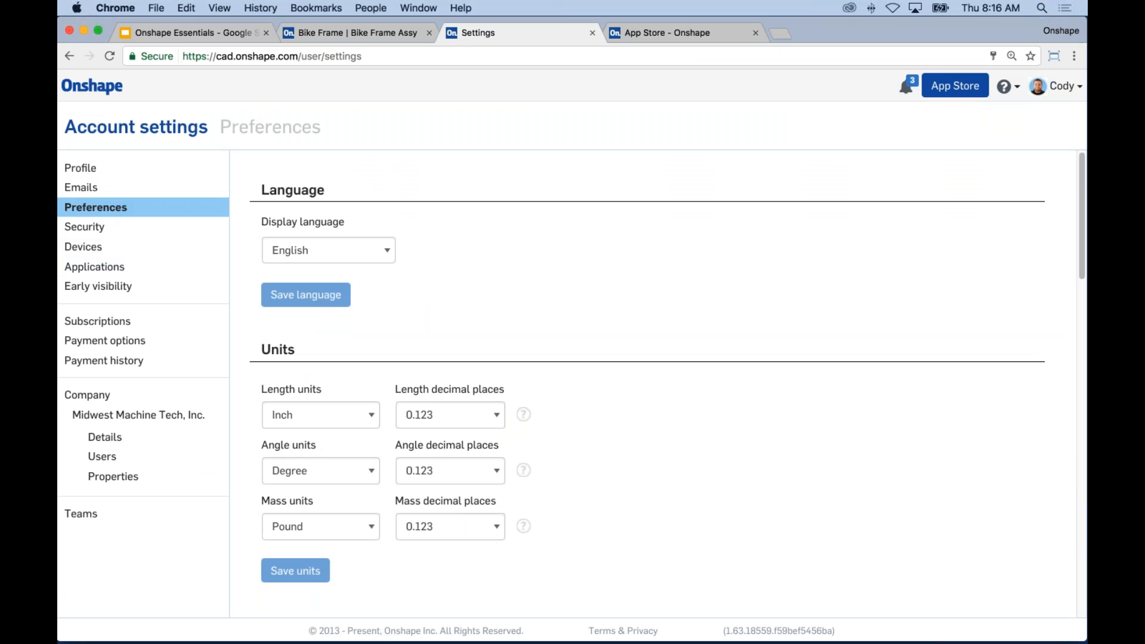
{"action": "scroll", "coordinate": [661, 278], "scroll_direction": "down", "scroll_amount": 3}
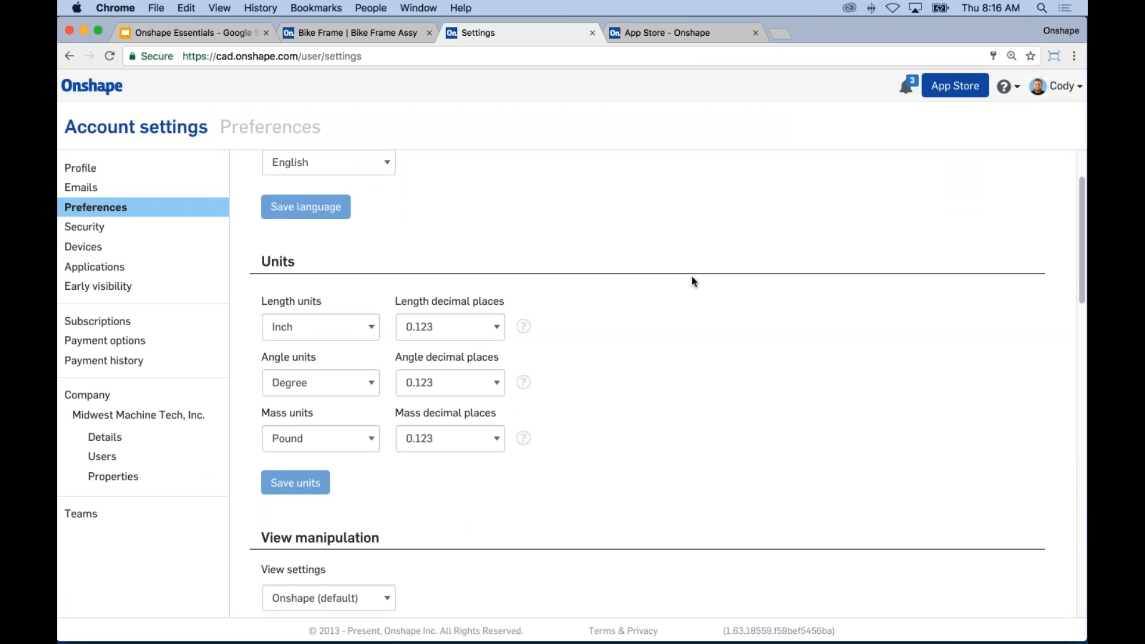
{"action": "scroll", "coordinate": [666, 292], "scroll_direction": "down", "scroll_amount": 4}
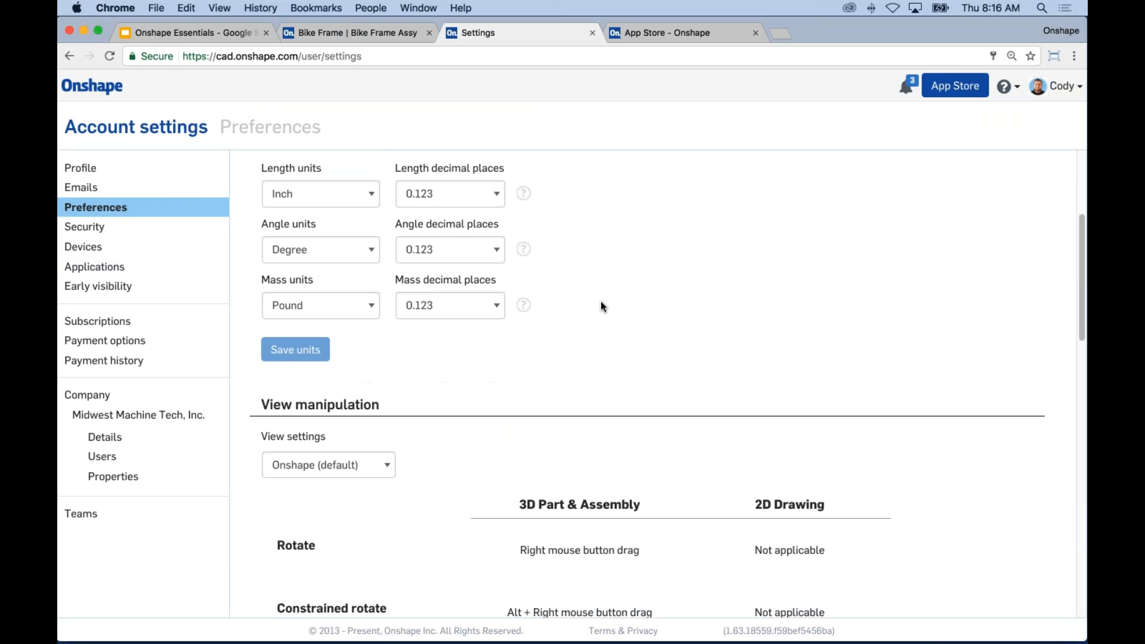
{"action": "left_click", "coordinate": [297, 193]}
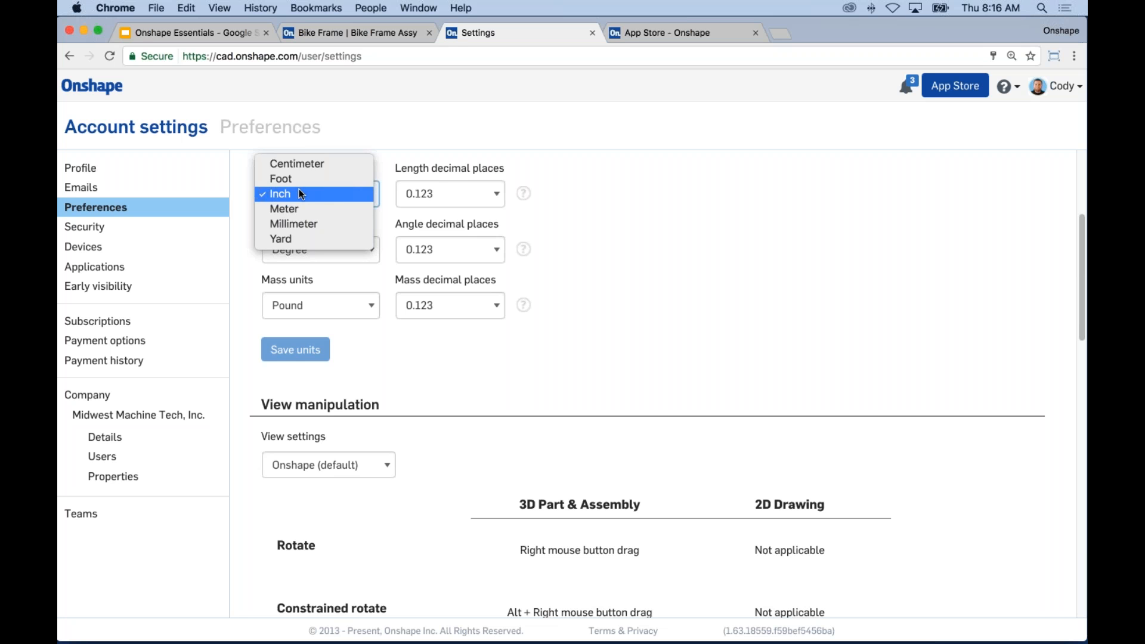
{"action": "left_click", "coordinate": [593, 174]}
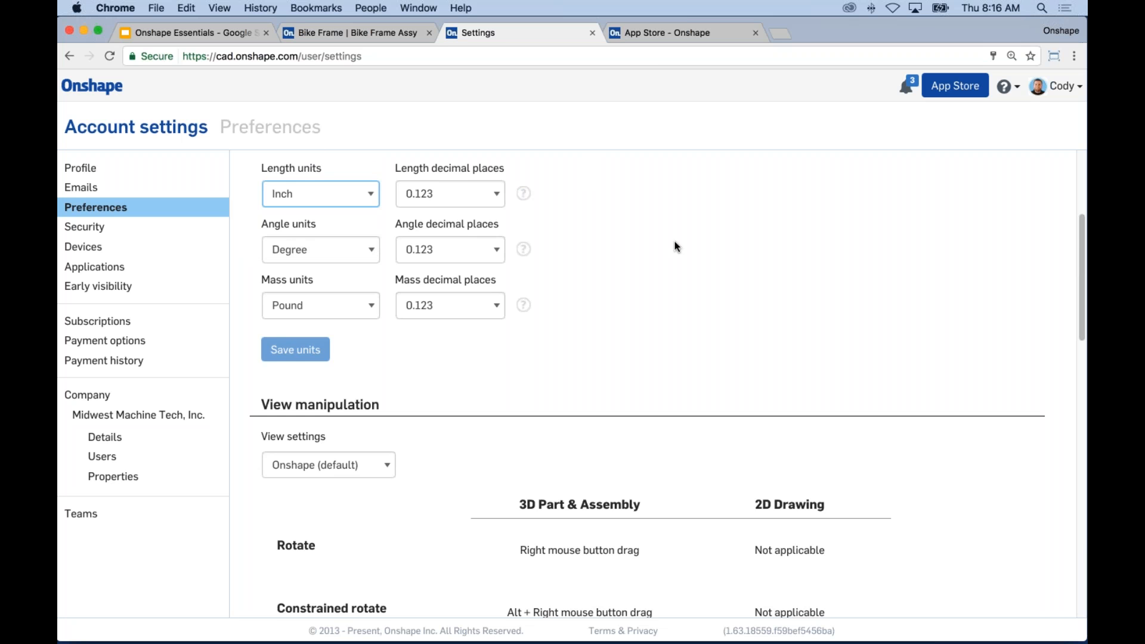
{"action": "scroll", "coordinate": [675, 242], "scroll_direction": "down", "scroll_amount": 4}
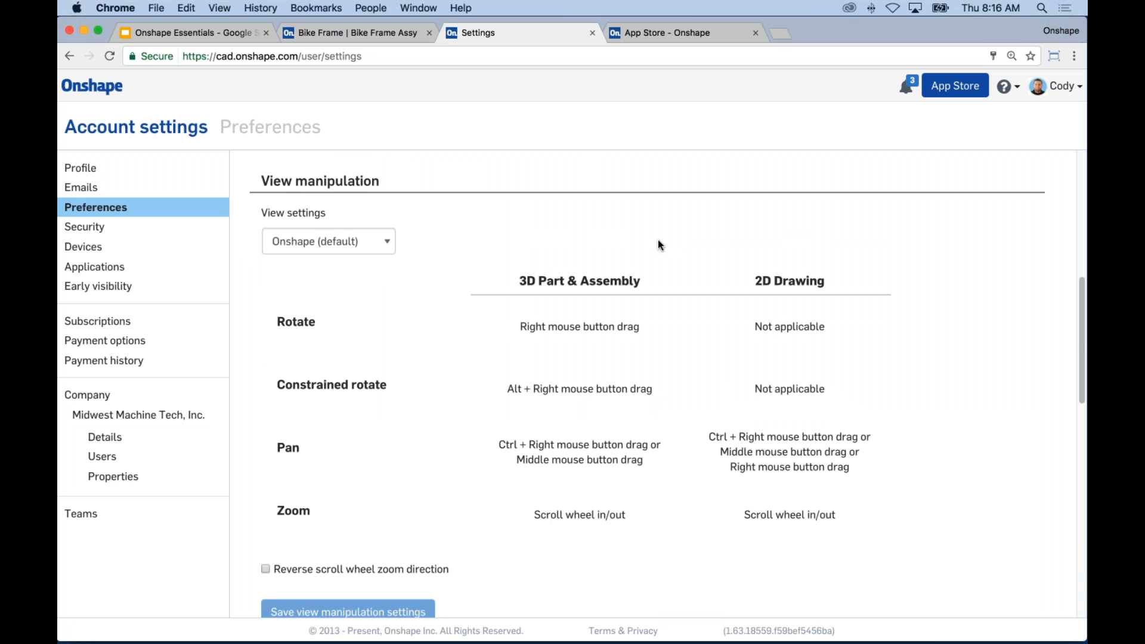
{"action": "left_click", "coordinate": [363, 244]}
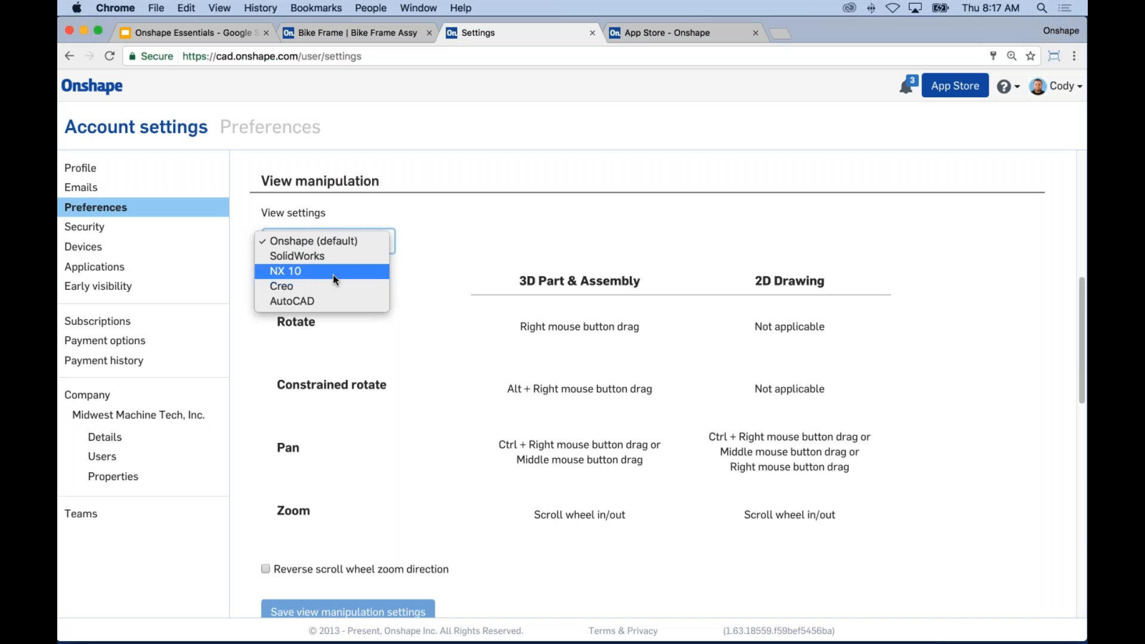
{"action": "left_click", "coordinate": [565, 249]}
{"action": "scroll", "coordinate": [561, 316], "scroll_direction": "down", "scroll_amount": 5}
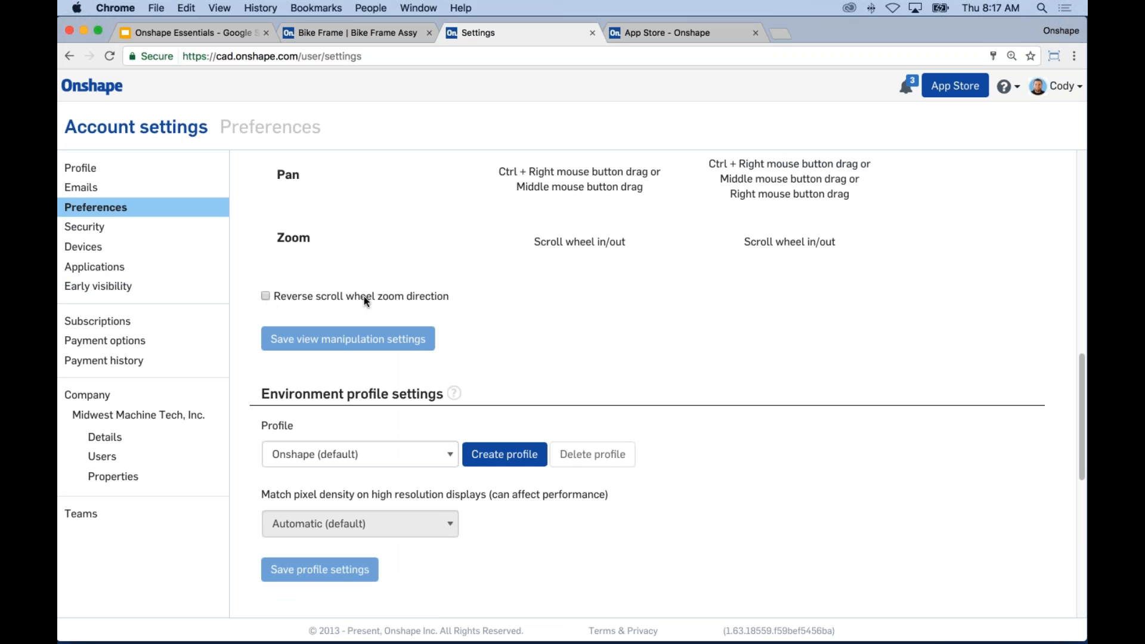
{"action": "scroll", "coordinate": [847, 316], "scroll_direction": "down", "scroll_amount": 4}
{"action": "scroll", "coordinate": [843, 325], "scroll_direction": "down", "scroll_amount": 5}
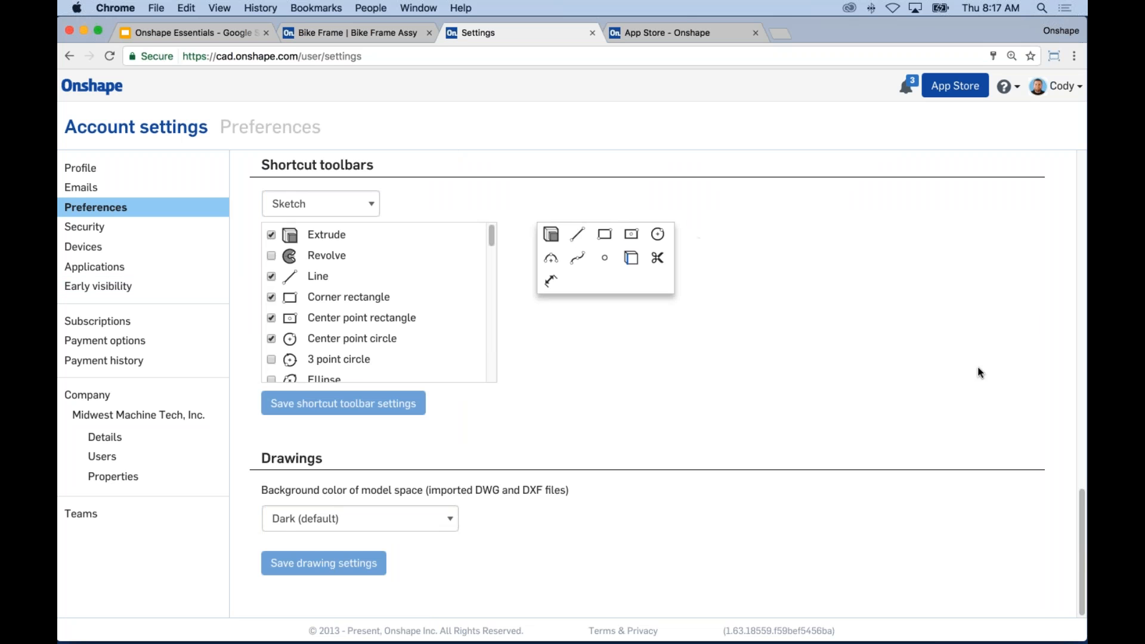
{"action": "scroll", "coordinate": [888, 372], "scroll_direction": "up", "scroll_amount": 10}
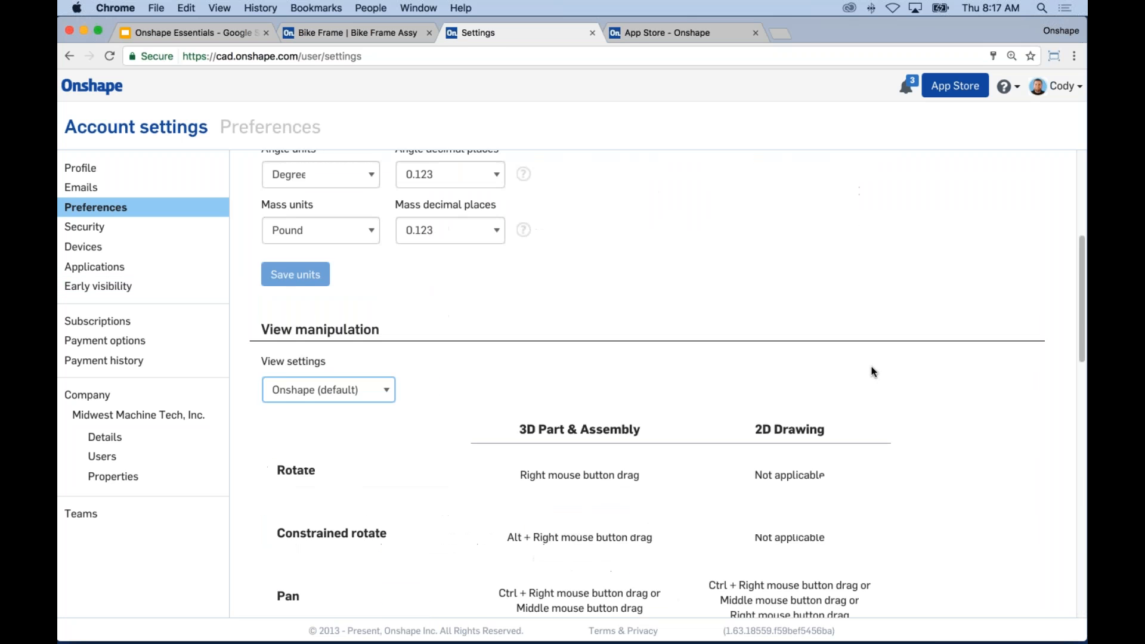
{"action": "scroll", "coordinate": [872, 368], "scroll_direction": "up", "scroll_amount": 5}
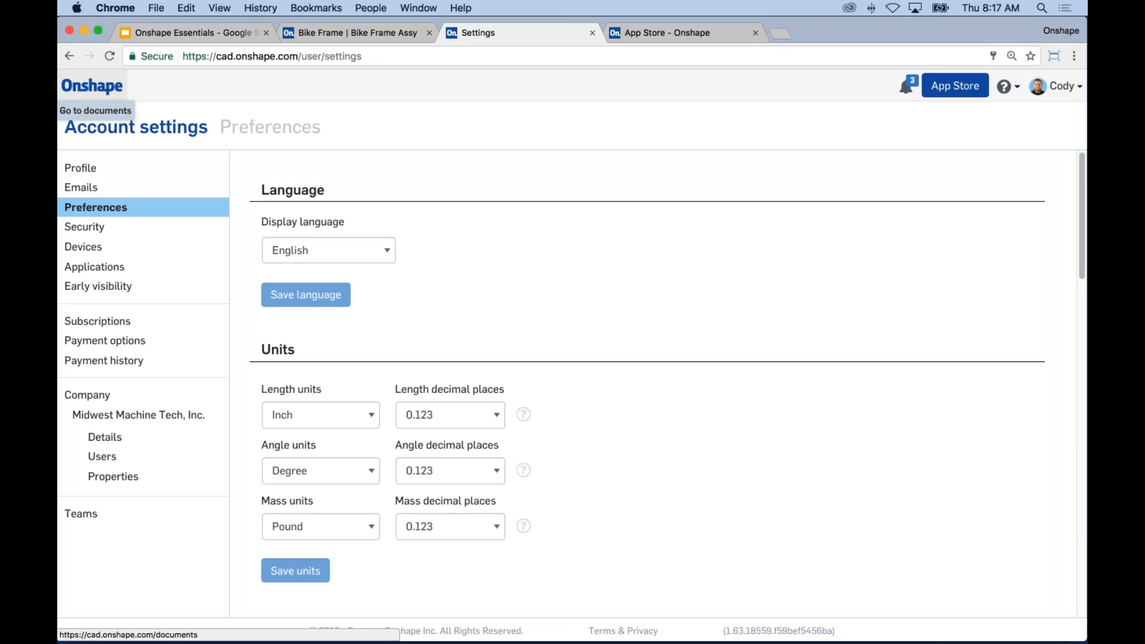
Step: Go to the documents list, then switch back to the open Bike Frame Assy tab
{"action": "left_click", "coordinate": [92, 86]}
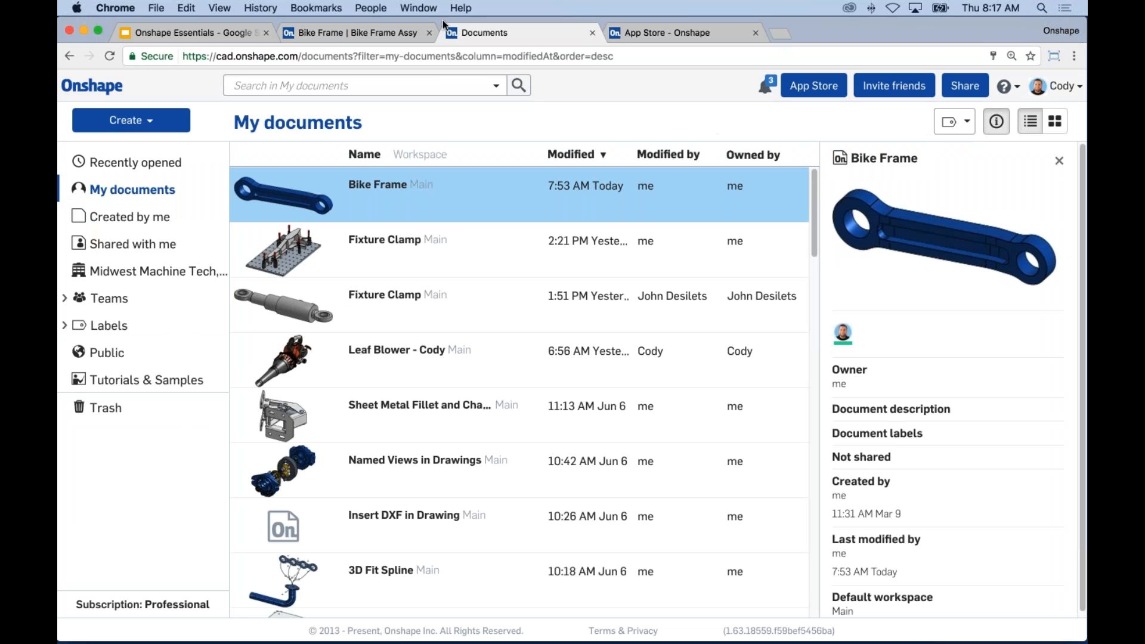
{"action": "left_click", "coordinate": [369, 34]}
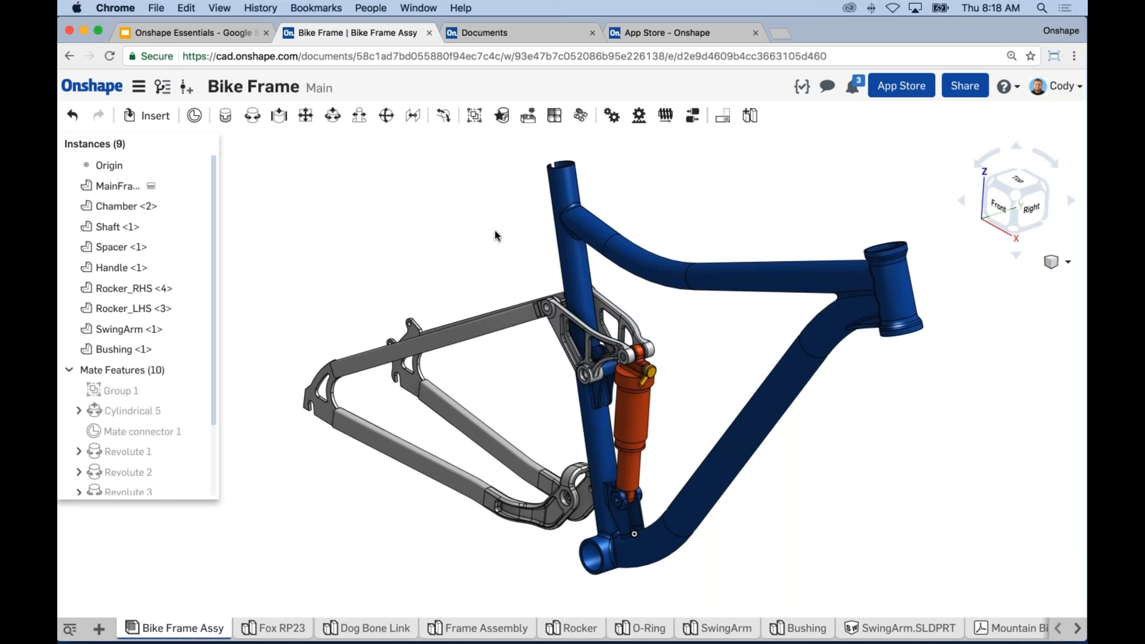
Step: Nudge the bike frame view, reopen Bike Frame from Recently opened, and show the Document menu
{"action": "middle_click_drag", "start_coordinate": [499, 259], "coordinate": [494, 253]}
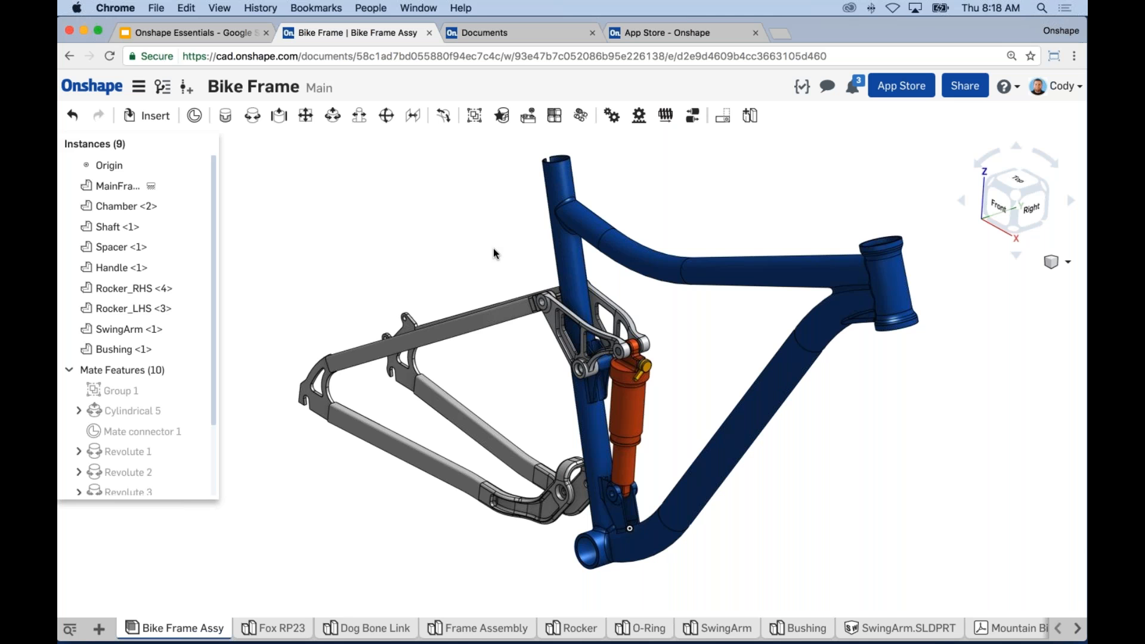
{"action": "middle_click_drag", "start_coordinate": [473, 249], "coordinate": [472, 261]}
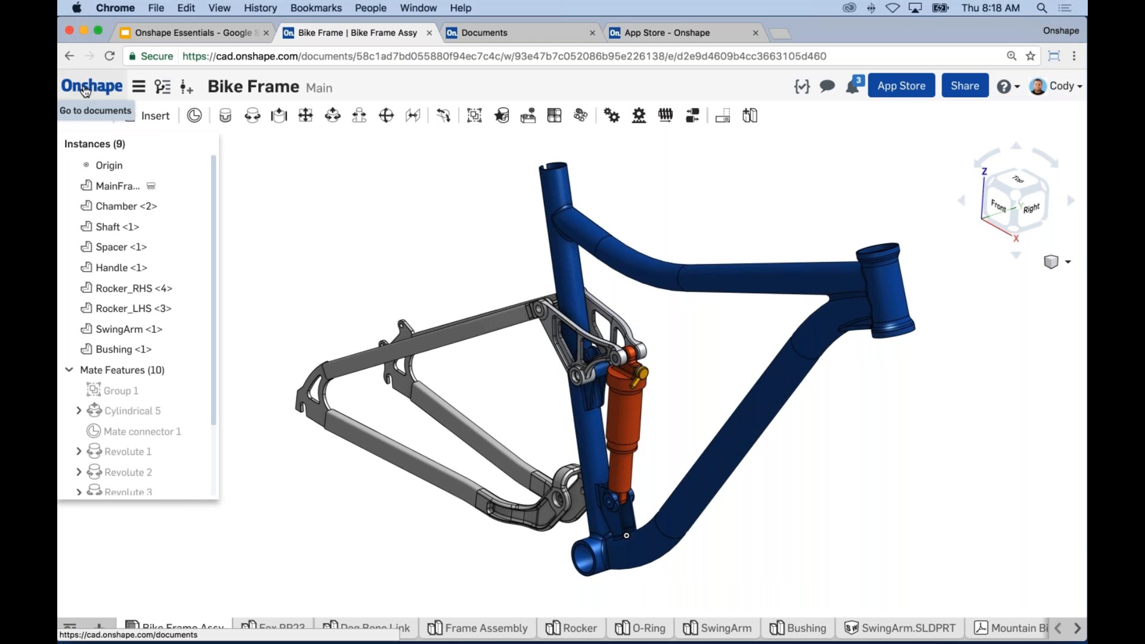
{"action": "left_click", "coordinate": [85, 91]}
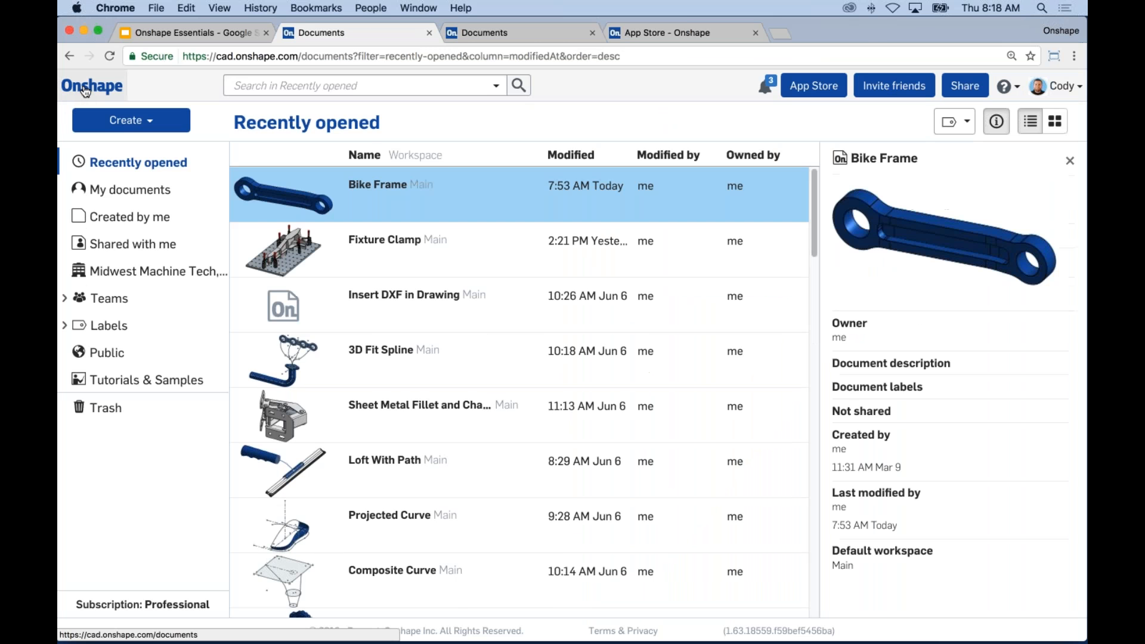
{"action": "left_click", "coordinate": [375, 189]}
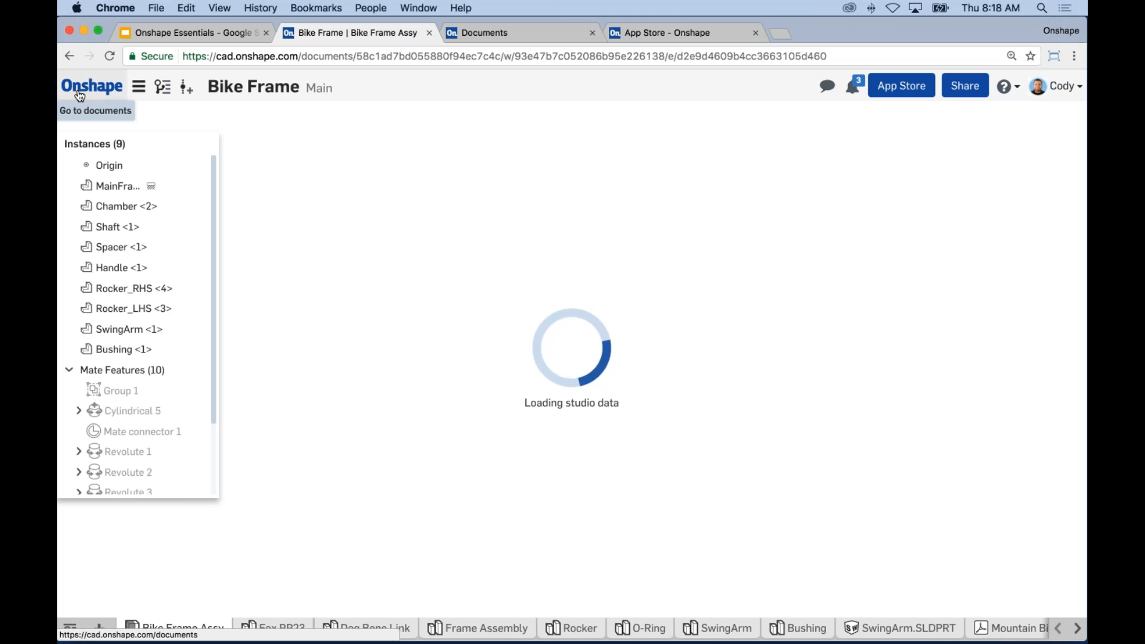
{"action": "left_click", "coordinate": [139, 88]}
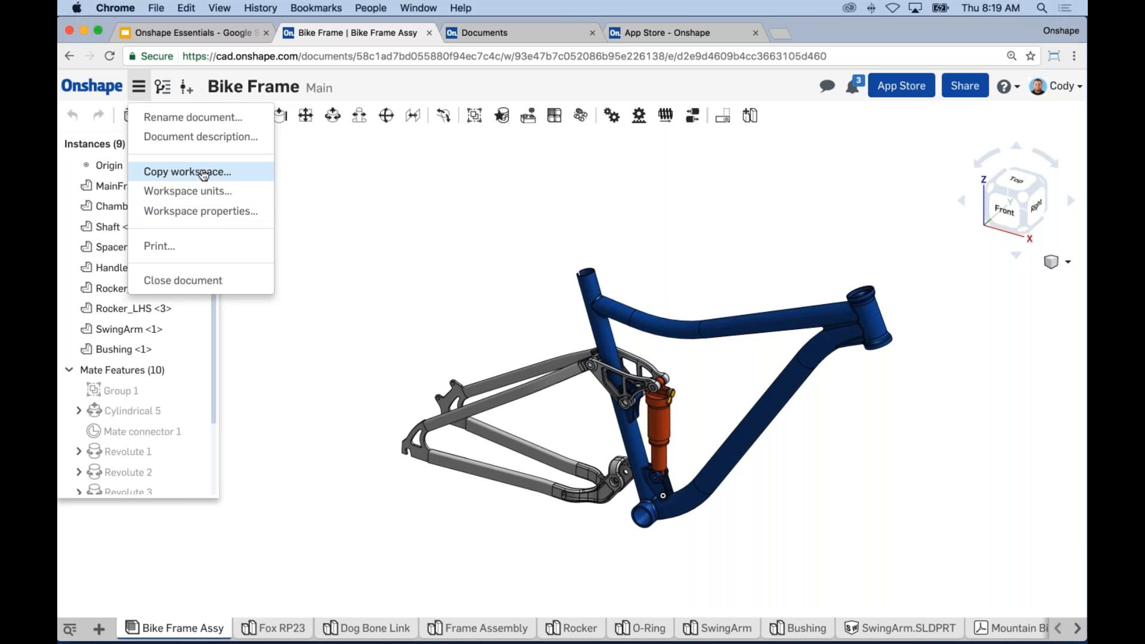
Step: Dismiss the Document menu without choosing an option
{"action": "left_click", "coordinate": [352, 191]}
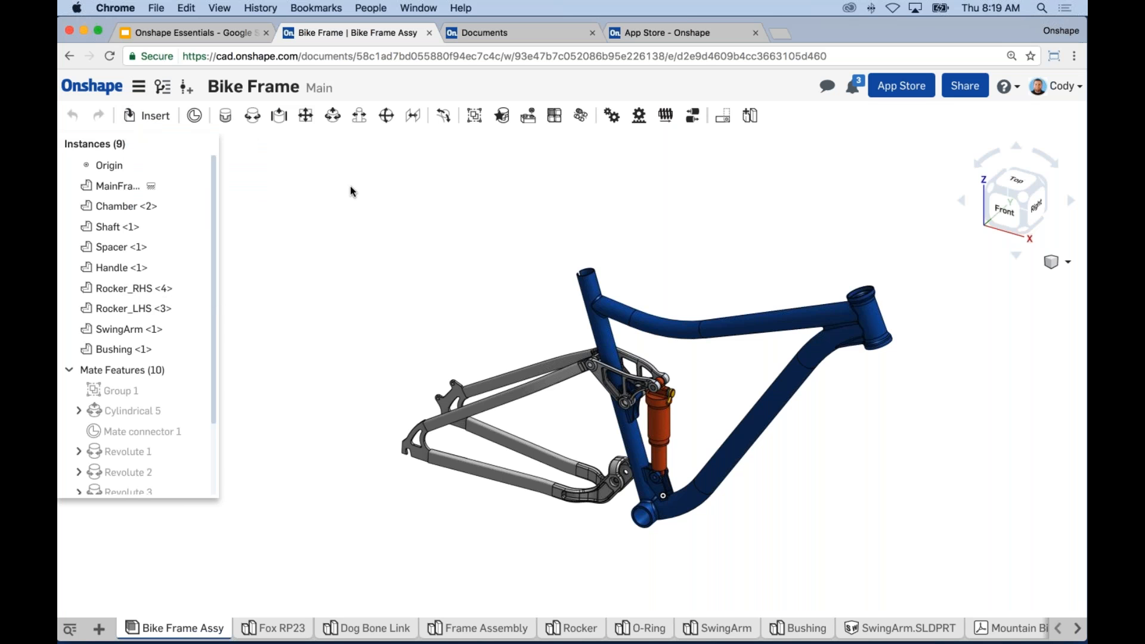
Step: Review the changes under Main in Versions and history, inspect a Redo entry's actions, then close the panel
{"action": "left_click", "coordinate": [164, 96]}
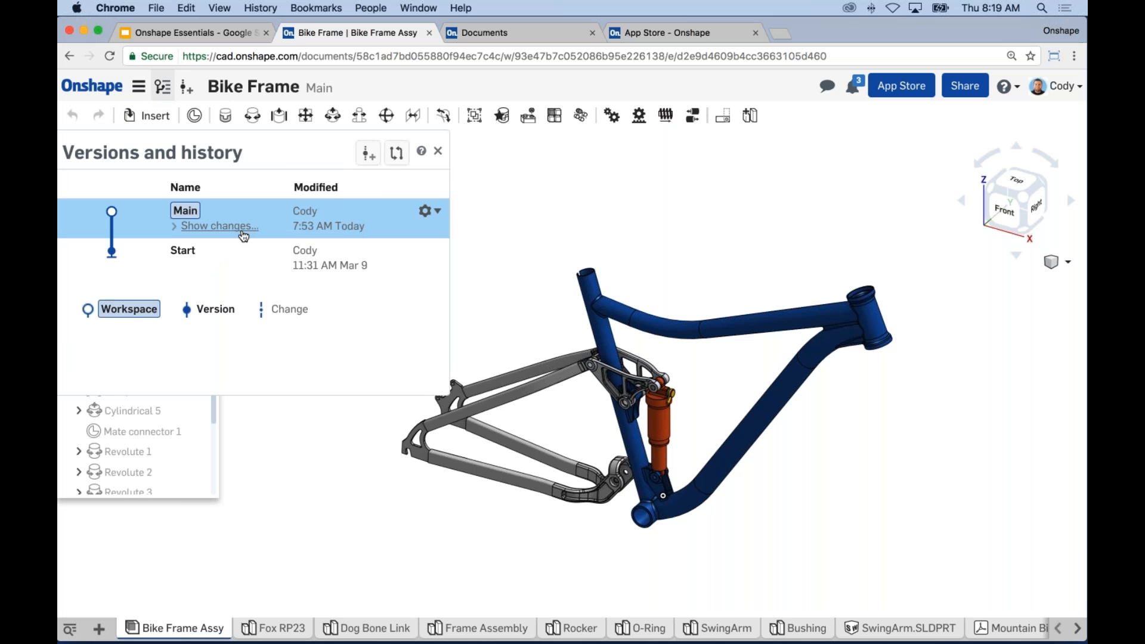
{"action": "left_click", "coordinate": [248, 229]}
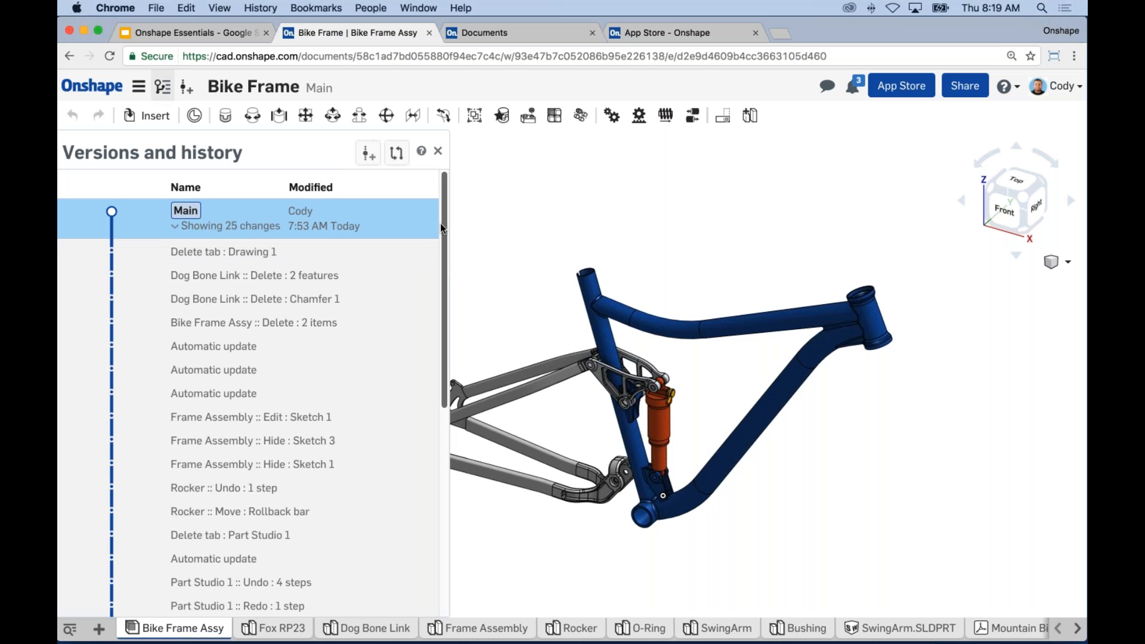
{"action": "left_click_drag", "start_coordinate": [442, 224], "coordinate": [449, 262]}
{"action": "scroll", "coordinate": [448, 267], "scroll_direction": "down", "scroll_amount": 2}
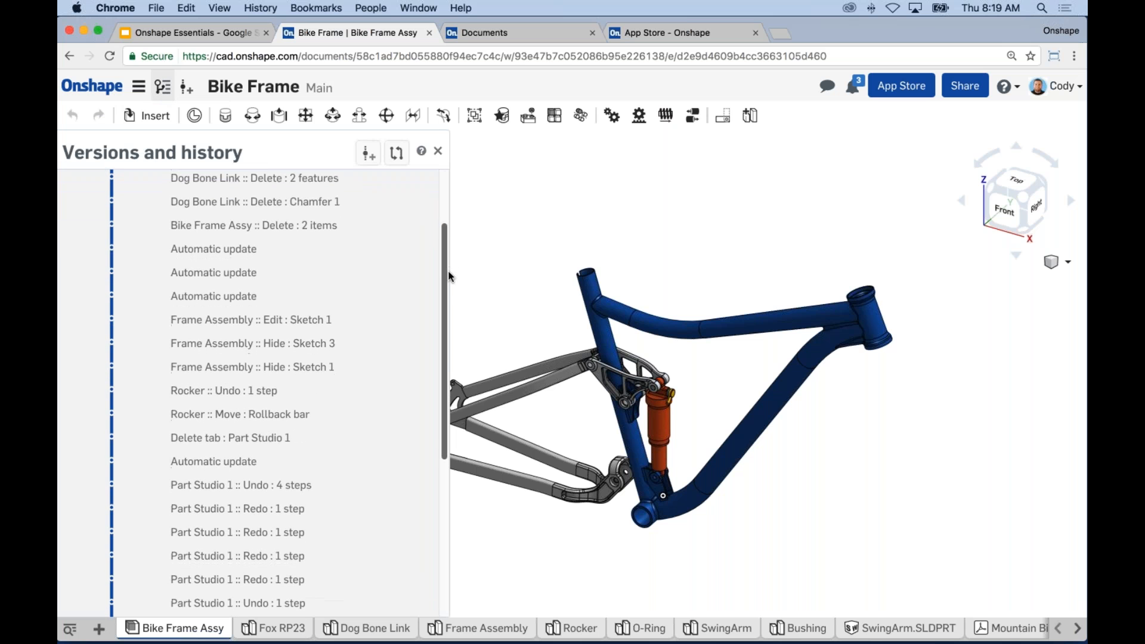
{"action": "left_click_drag", "start_coordinate": [451, 285], "coordinate": [454, 368]}
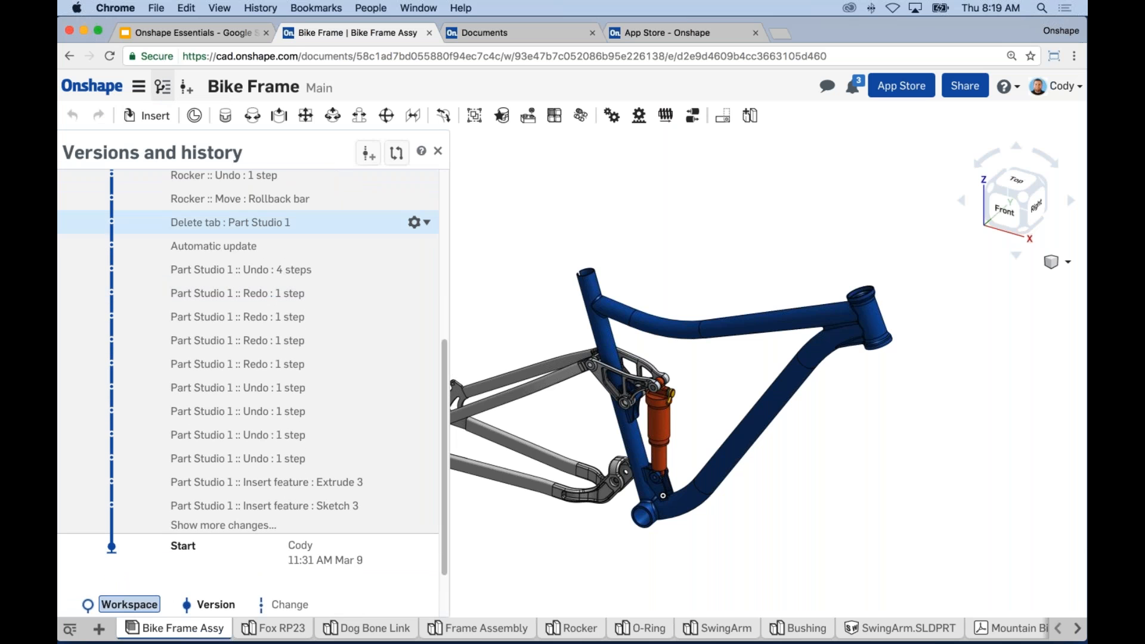
{"action": "left_click", "coordinate": [416, 293]}
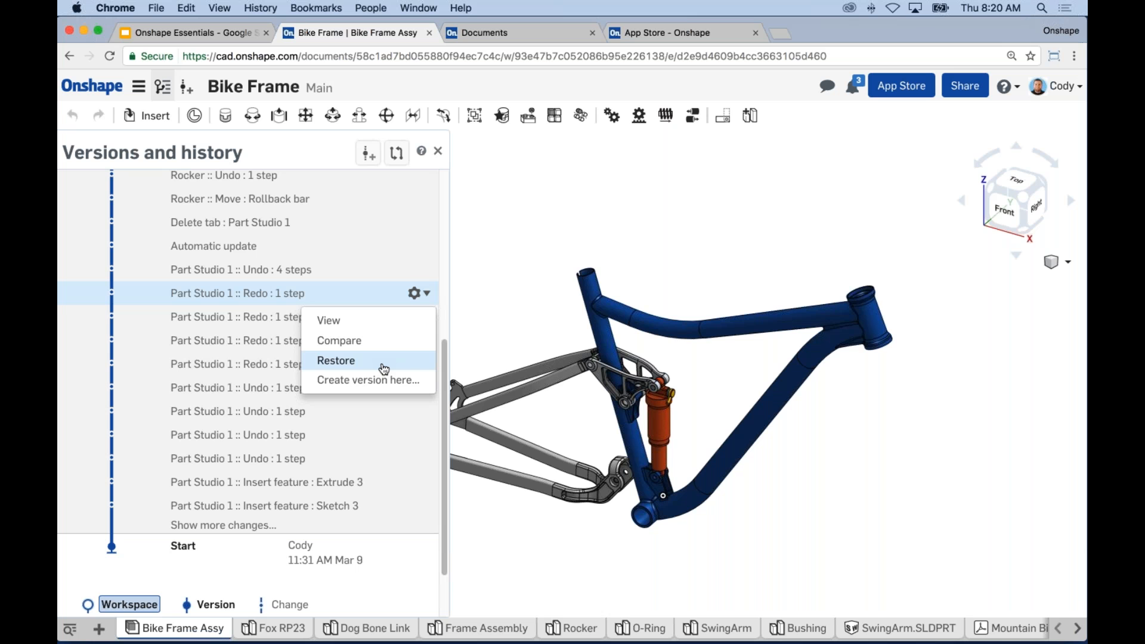
{"action": "left_click", "coordinate": [493, 242]}
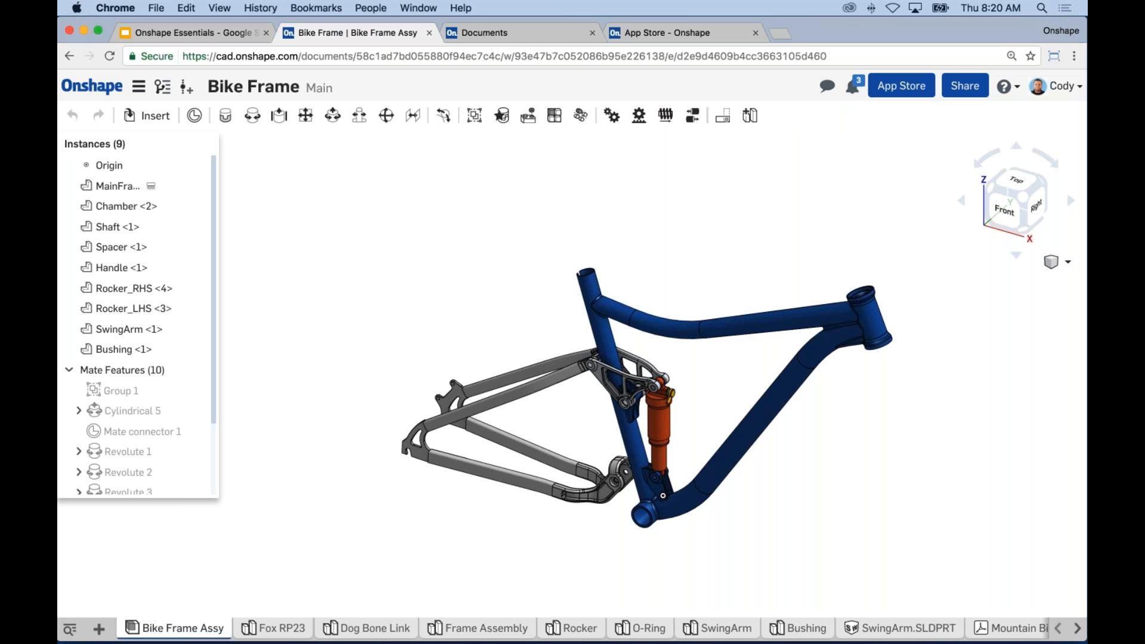
Step: Zoom in on the bike frame assembly and pan toward the seat tube
{"action": "scroll", "coordinate": [694, 352], "scroll_direction": "up", "scroll_amount": 3}
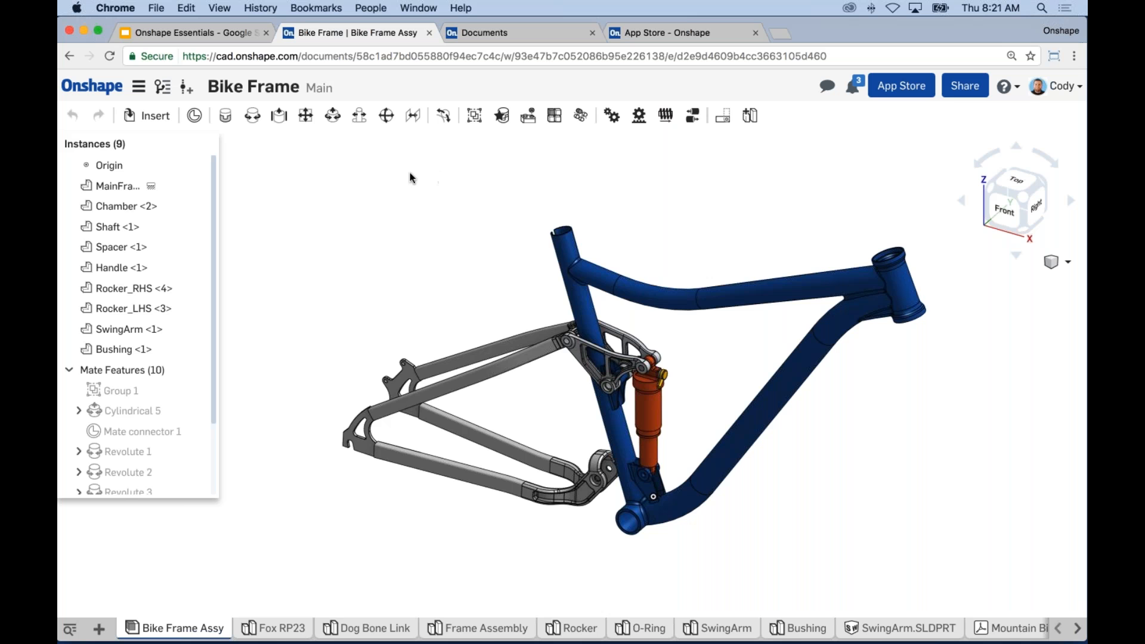
{"action": "middle_click_drag", "start_coordinate": [428, 229], "coordinate": [423, 222]}
{"action": "scroll", "coordinate": [603, 359], "scroll_direction": "up", "scroll_amount": 3}
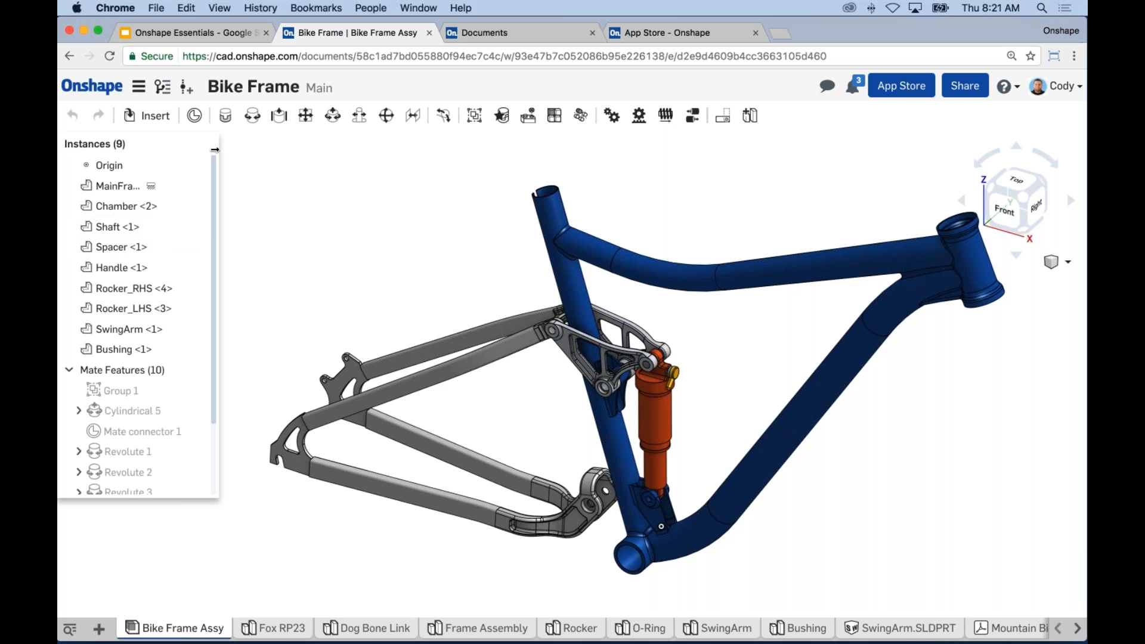
{"action": "scroll", "coordinate": [208, 274], "scroll_direction": "down", "scroll_amount": 3}
{"action": "scroll", "coordinate": [208, 274], "scroll_direction": "up", "scroll_amount": 3}
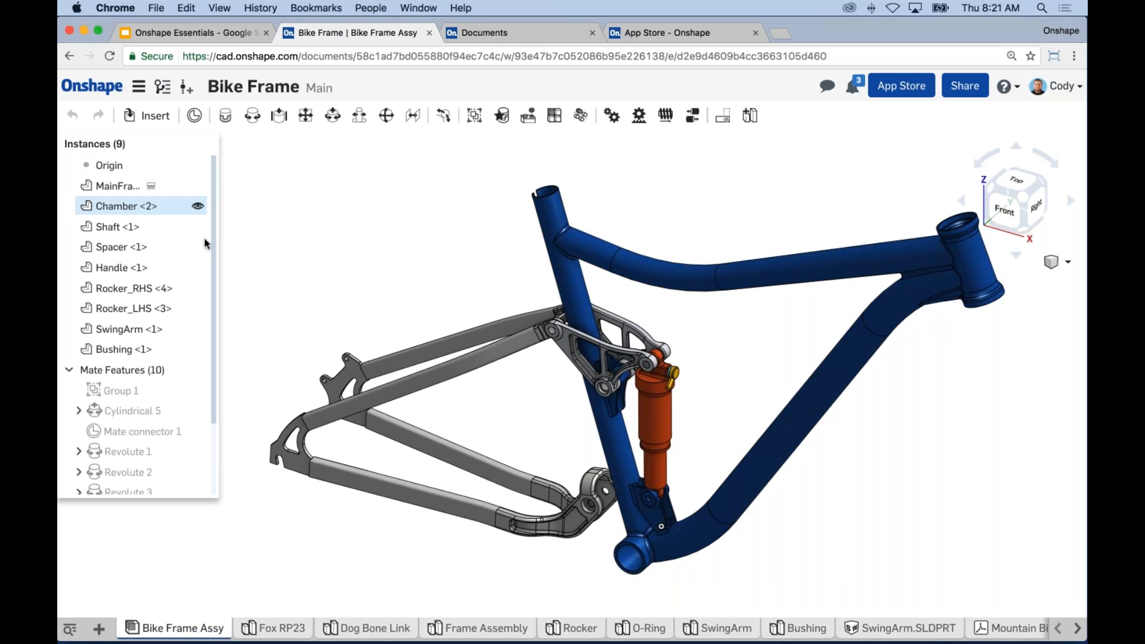
{"action": "middle_click_drag", "start_coordinate": [794, 463], "coordinate": [757, 466]}
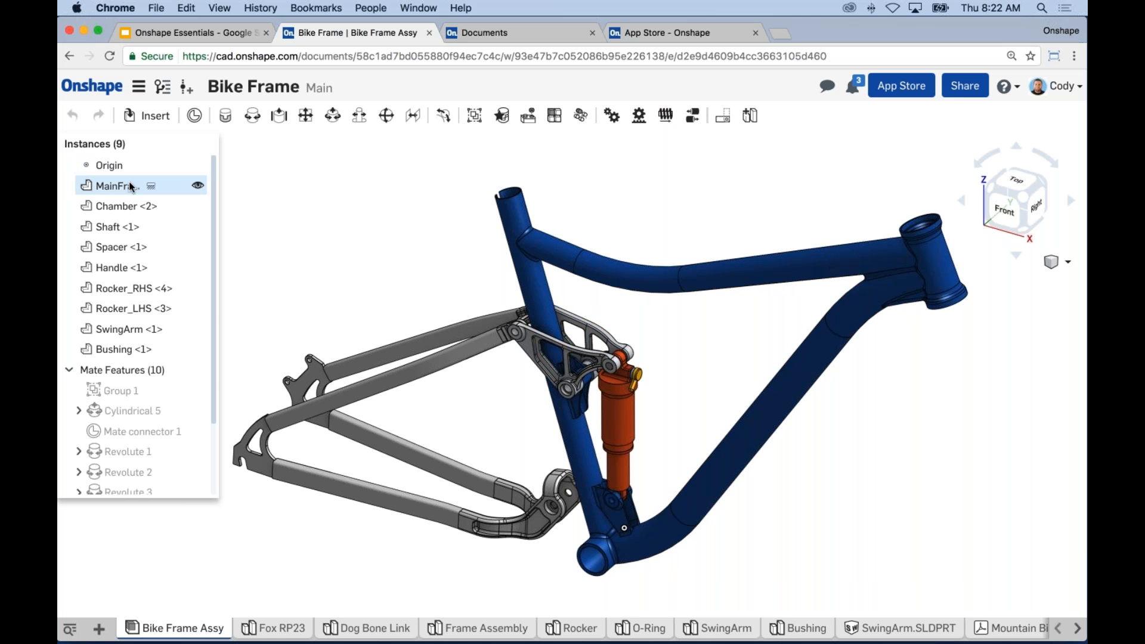
{"action": "left_click_drag", "start_coordinate": [215, 296], "coordinate": [216, 373]}
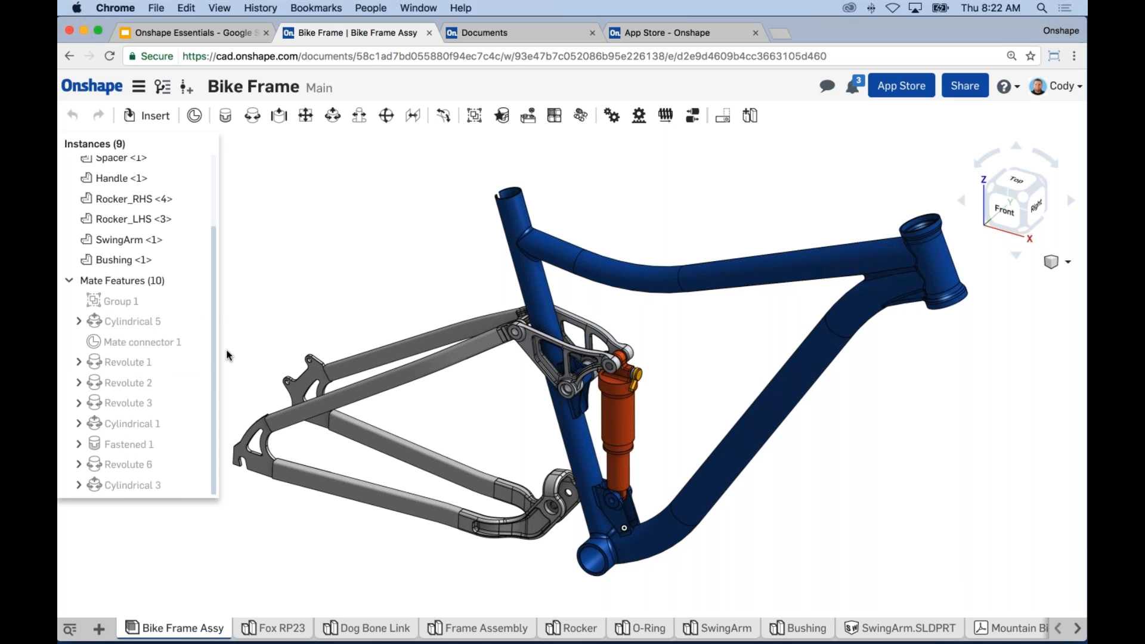
{"action": "left_click_drag", "start_coordinate": [215, 289], "coordinate": [205, 202]}
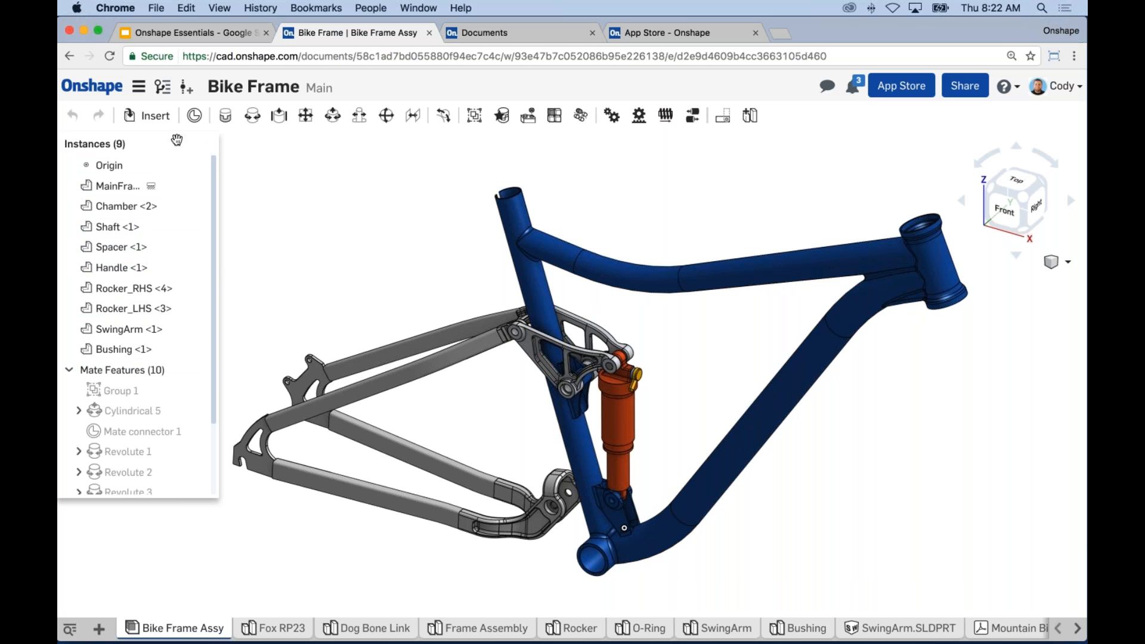
{"action": "left_click_drag", "start_coordinate": [177, 140], "coordinate": [139, 138]}
{"action": "mouse_move", "coordinate": [168, 633]}
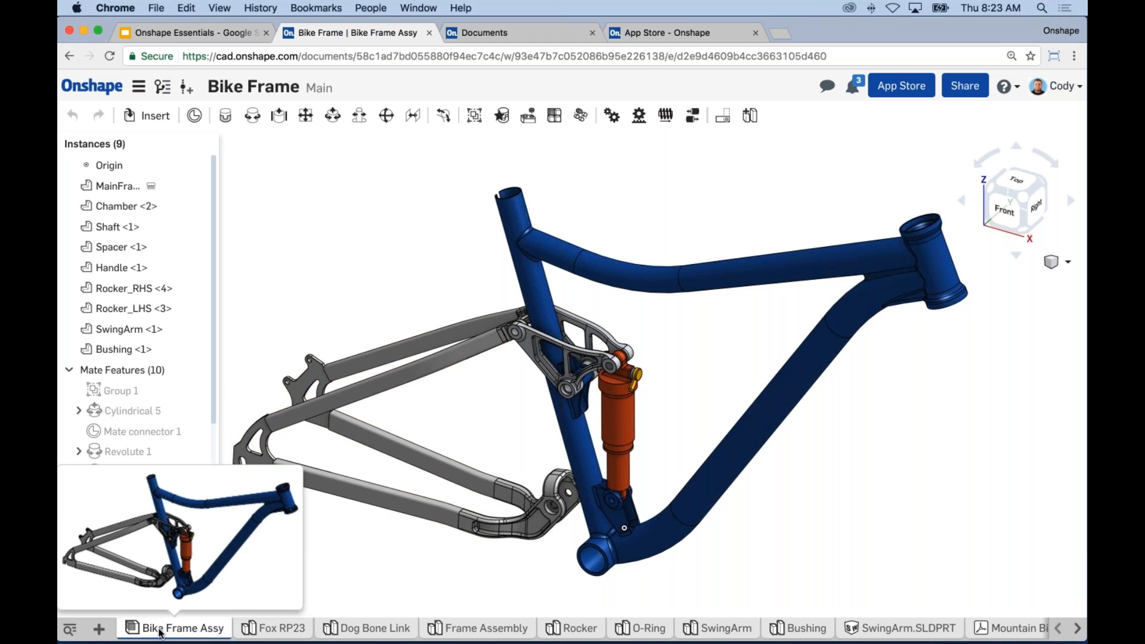
Step: View the Fox RP23, Dog Bone Link and SwingArm parts, then open the Mountain Bike Brochure
{"action": "left_click", "coordinate": [274, 629]}
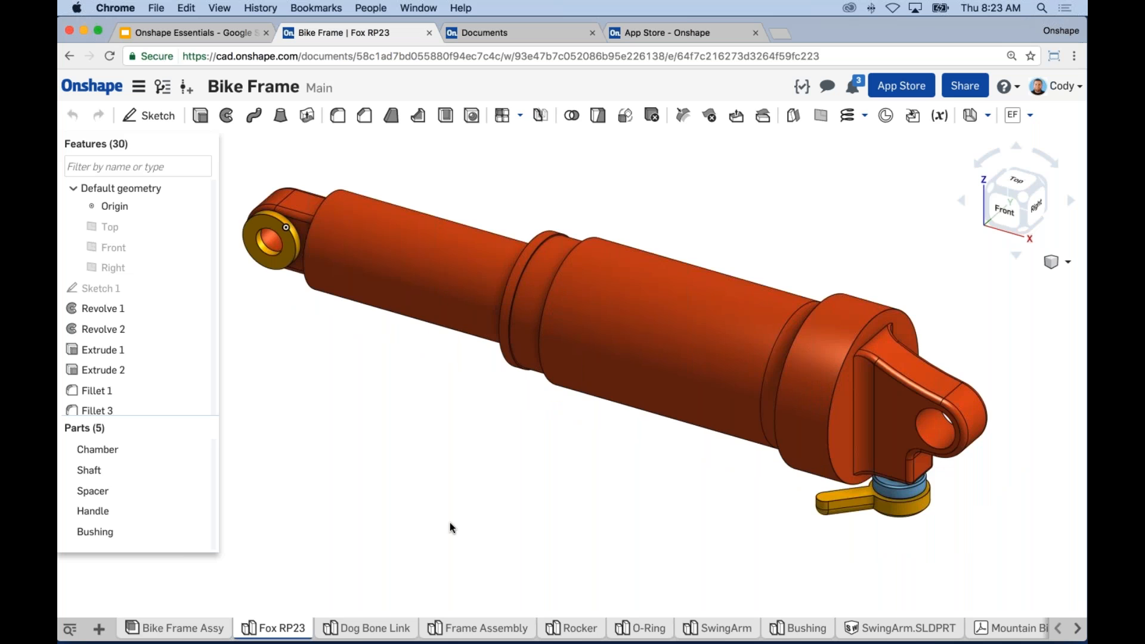
{"action": "left_click", "coordinate": [358, 631]}
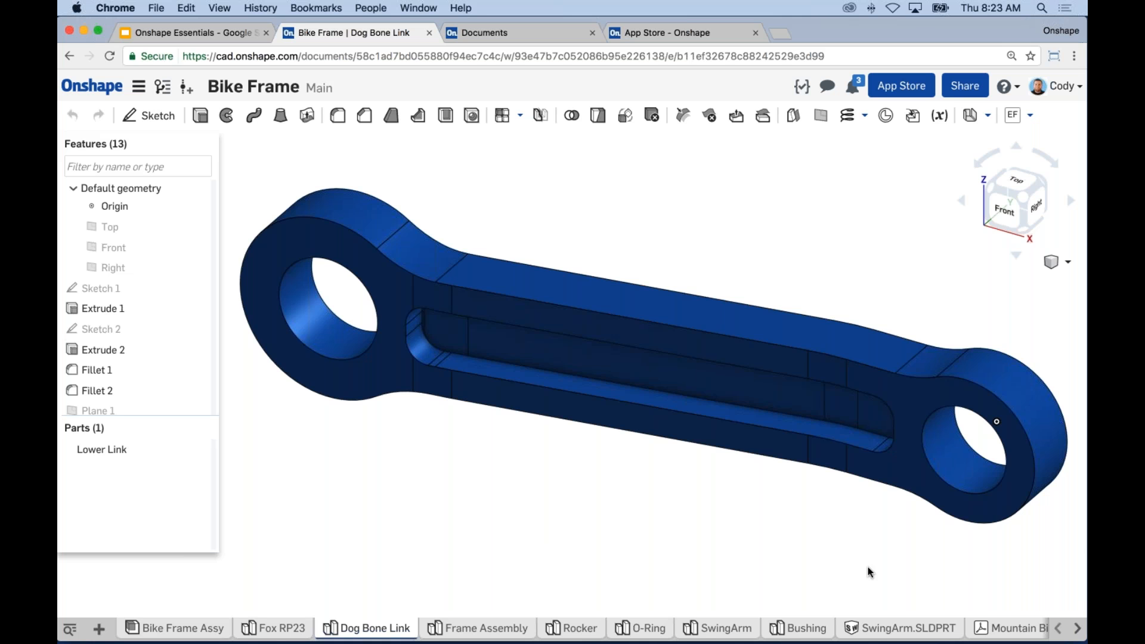
{"action": "left_click", "coordinate": [732, 633]}
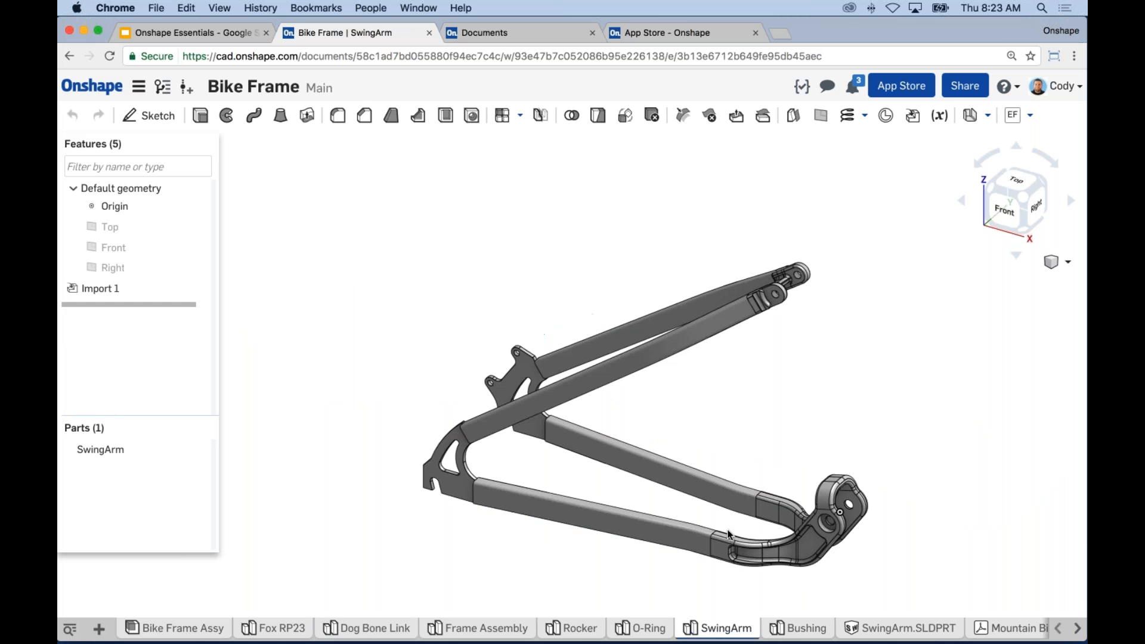
{"action": "scroll", "coordinate": [788, 449], "scroll_direction": "up", "scroll_amount": 5}
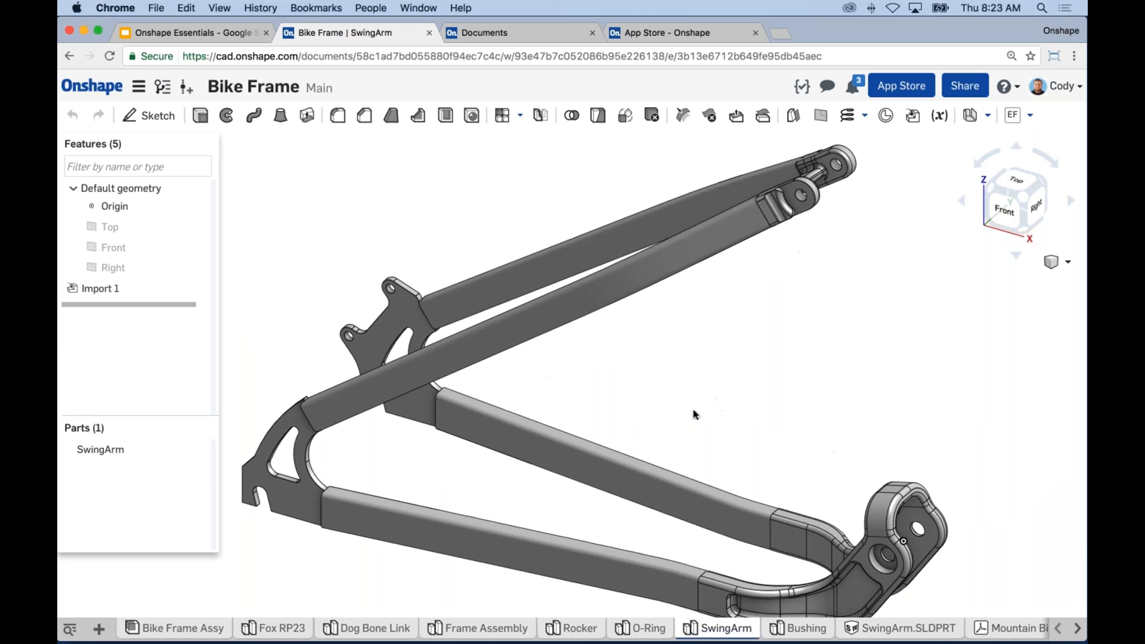
{"action": "scroll", "coordinate": [707, 410], "scroll_direction": "down", "scroll_amount": 2}
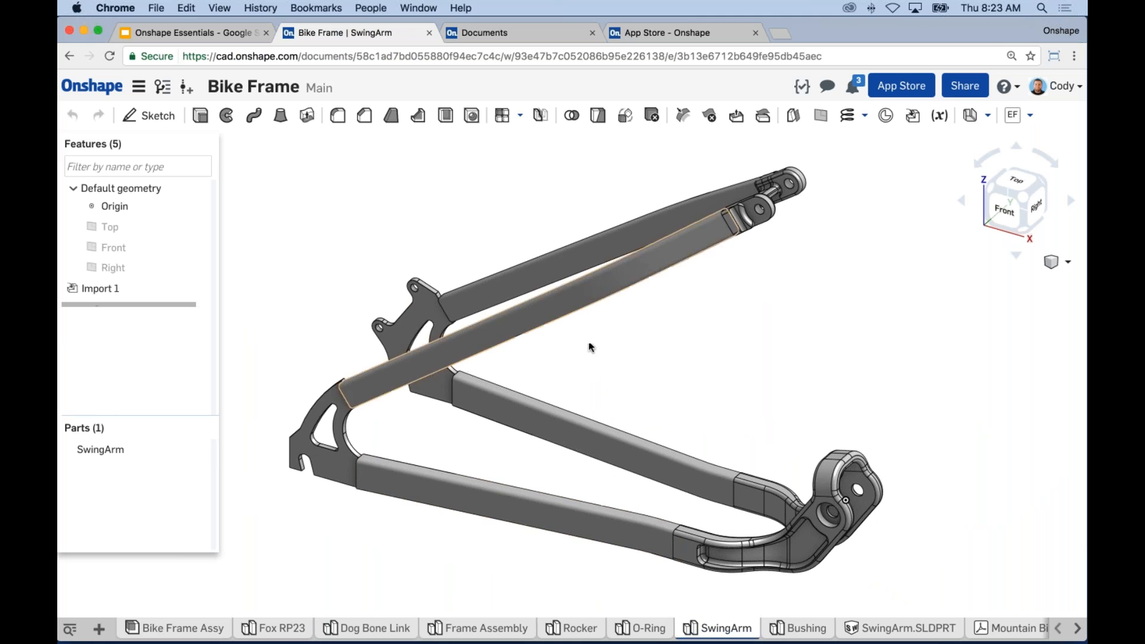
{"action": "middle_click_drag", "start_coordinate": [657, 363], "coordinate": [658, 359]}
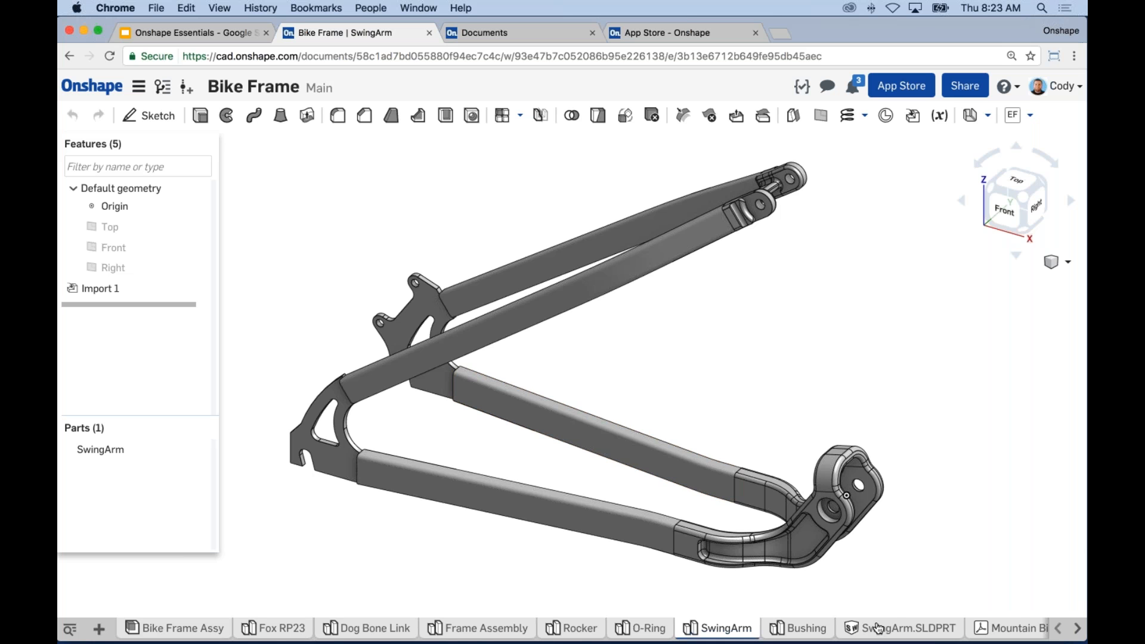
{"action": "mouse_move", "coordinate": [878, 627]}
{"action": "left_click", "coordinate": [1001, 629]}
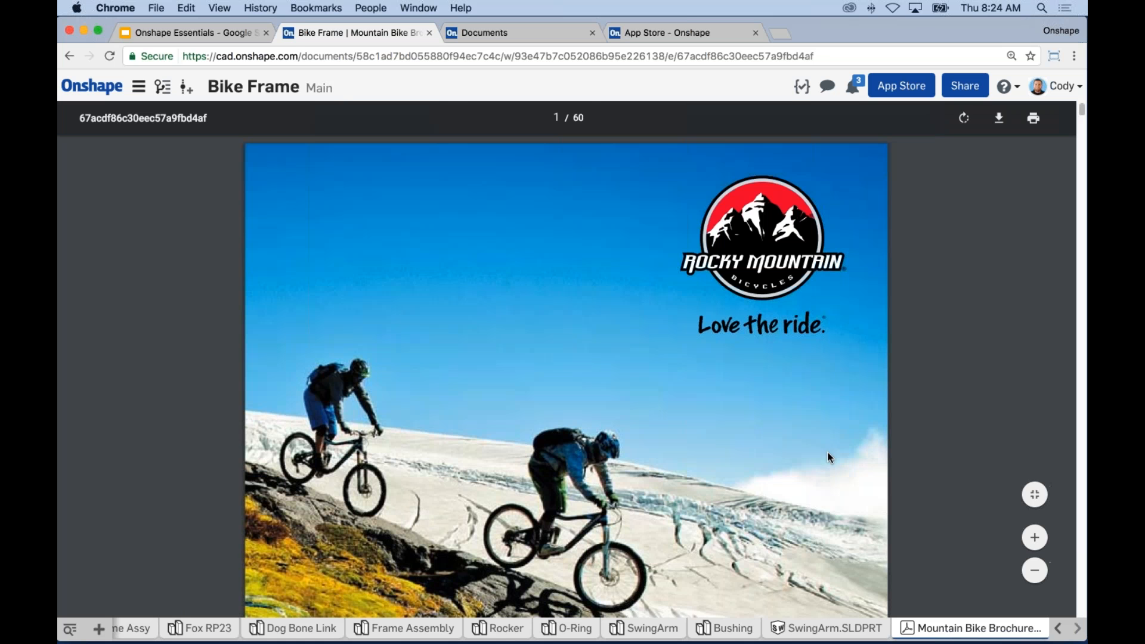
Step: Scroll through the brochure PDF, then return to the Dog Bone Link part studio
{"action": "scroll", "coordinate": [800, 445], "scroll_direction": "down", "scroll_amount": 15}
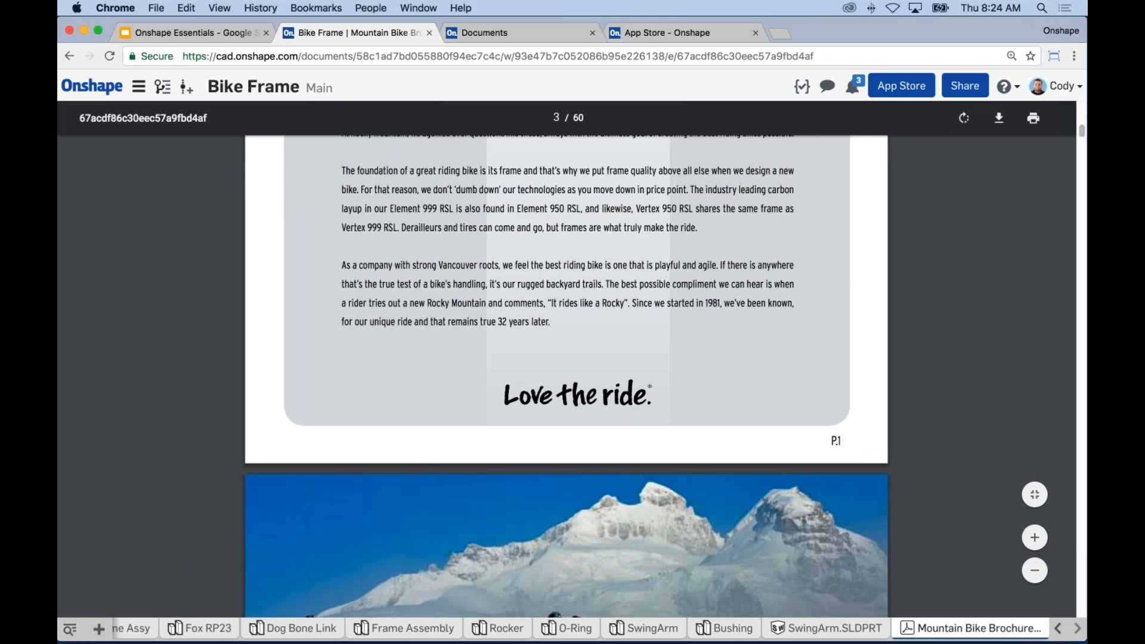
{"action": "left_click", "coordinate": [293, 629]}
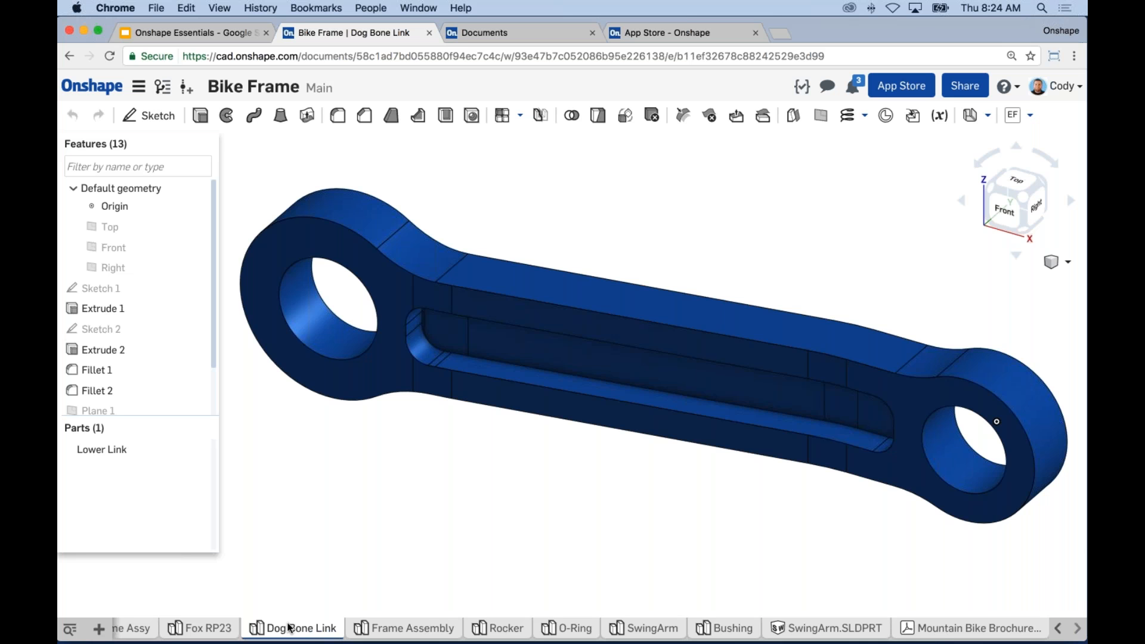
Step: Show the Dog Bone Link from the front, isometric and top views
{"action": "left_click", "coordinate": [1057, 629]}
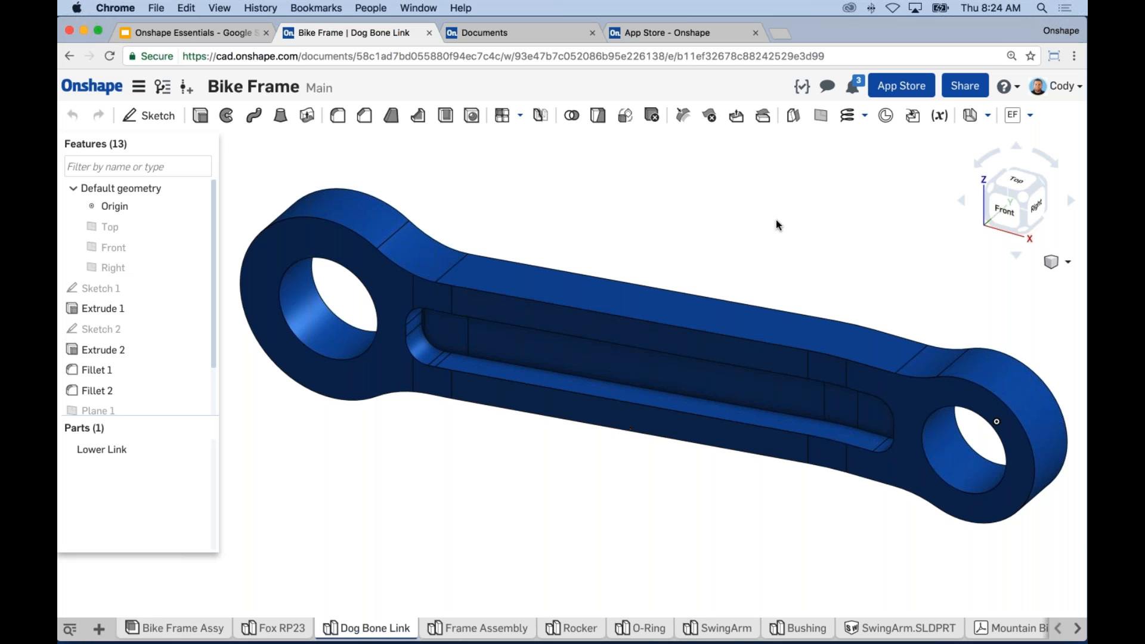
{"action": "left_click", "coordinate": [1015, 196]}
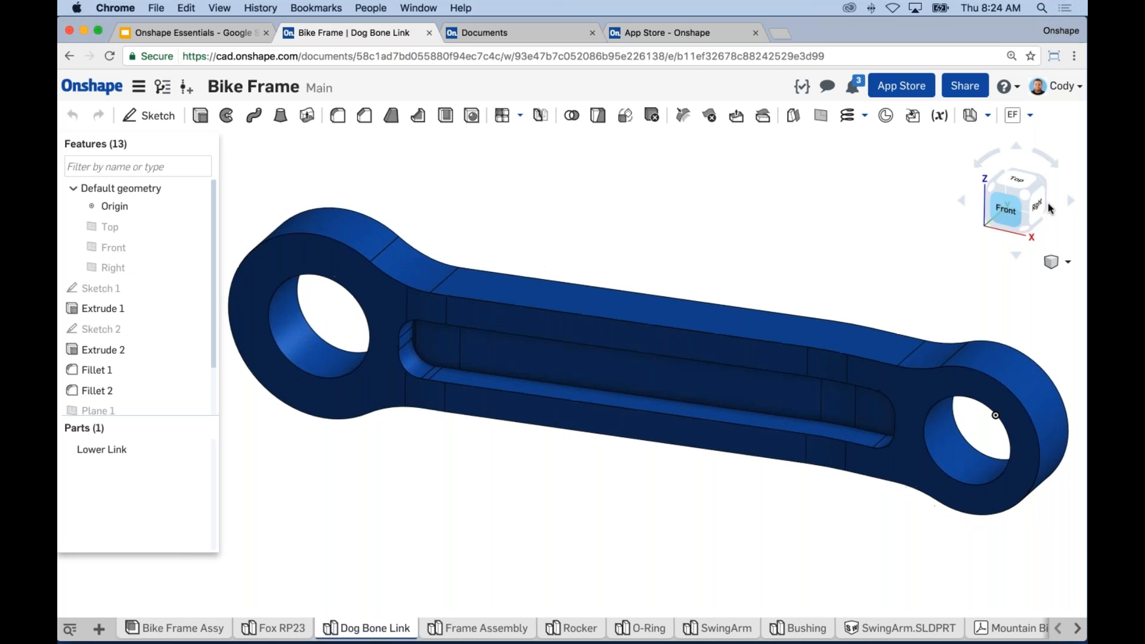
{"action": "key", "text": "shift+7"}
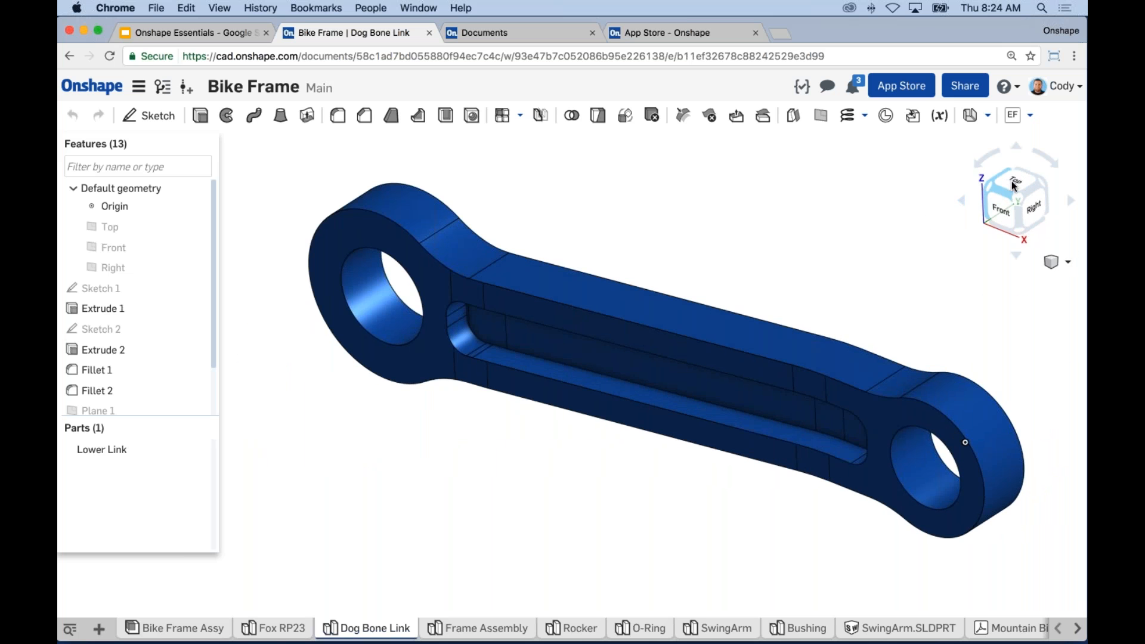
{"action": "left_click", "coordinate": [983, 191]}
{"action": "key", "text": "shift+1"}
{"action": "key", "text": "Left"}
Step: Rotate the link with the view cube arrows, then orbit it to a new angle
{"action": "left_click", "coordinate": [980, 164]}
{"action": "left_click", "coordinate": [978, 164]}
{"action": "left_click", "coordinate": [979, 164]}
{"action": "left_click", "coordinate": [979, 164]}
{"action": "left_click", "coordinate": [979, 165]}
{"action": "left_click", "coordinate": [979, 165]}
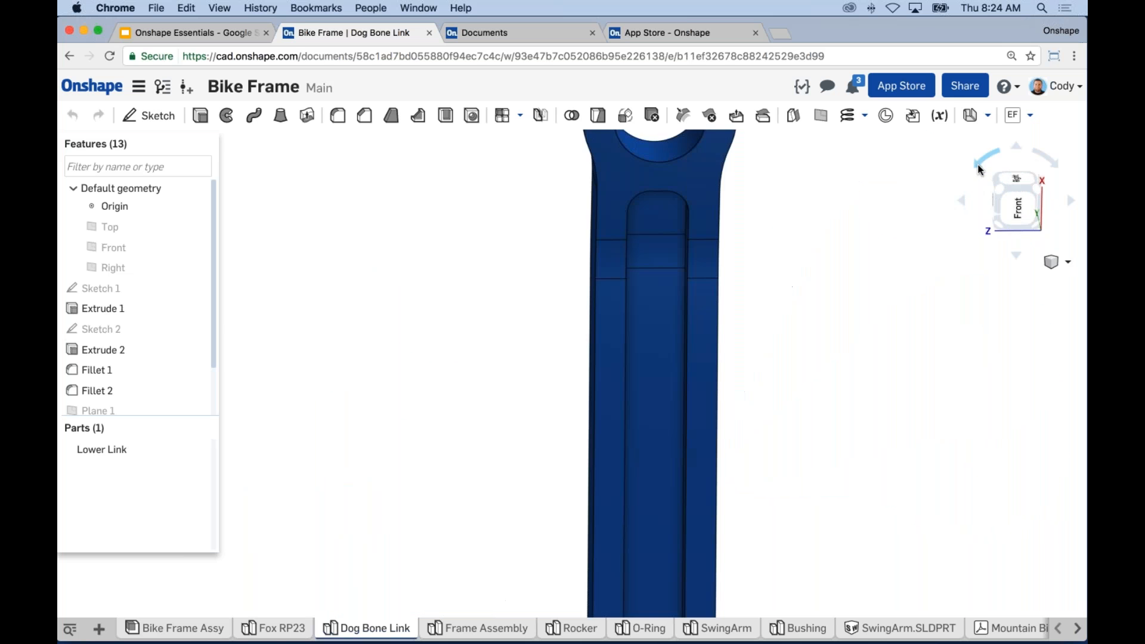
{"action": "left_click", "coordinate": [979, 165]}
{"action": "left_click", "coordinate": [961, 202]}
{"action": "left_click", "coordinate": [961, 201]}
{"action": "left_click", "coordinate": [961, 201]}
{"action": "left_click", "coordinate": [961, 202]}
{"action": "left_click", "coordinate": [961, 201]}
{"action": "left_click", "coordinate": [961, 202]}
{"action": "left_click", "coordinate": [961, 202]}
{"action": "right_click_drag", "start_coordinate": [876, 368], "coordinate": [801, 256]}
Step: Try the isometric, hidden-line and translucent displays, ending with the link fully shaded
{"action": "left_click", "coordinate": [1067, 262]}
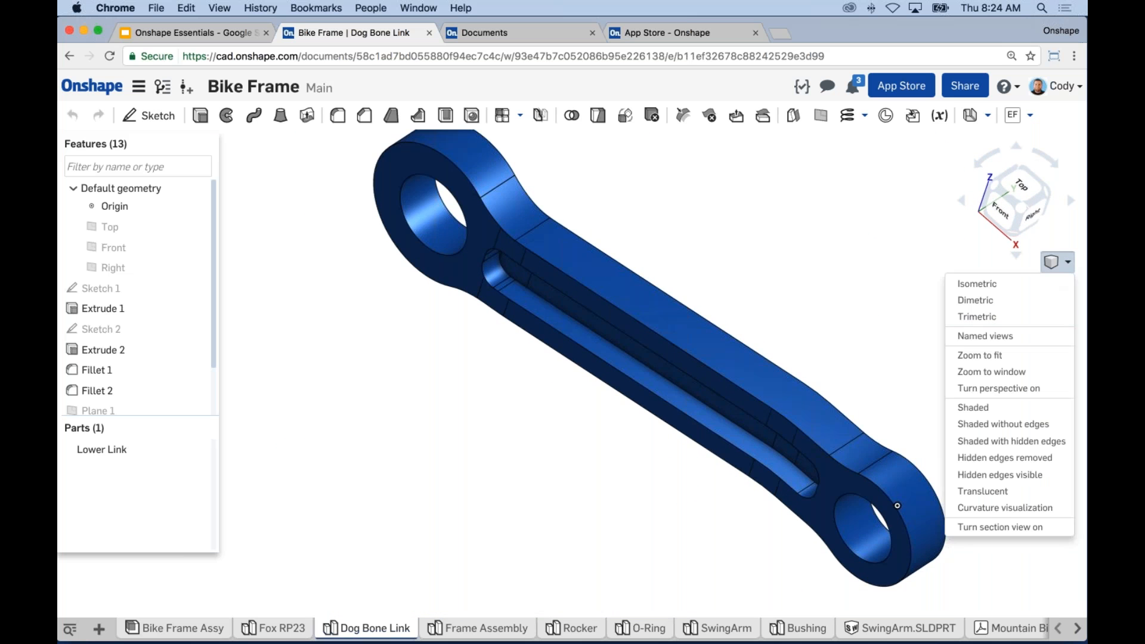
{"action": "left_click", "coordinate": [977, 283]}
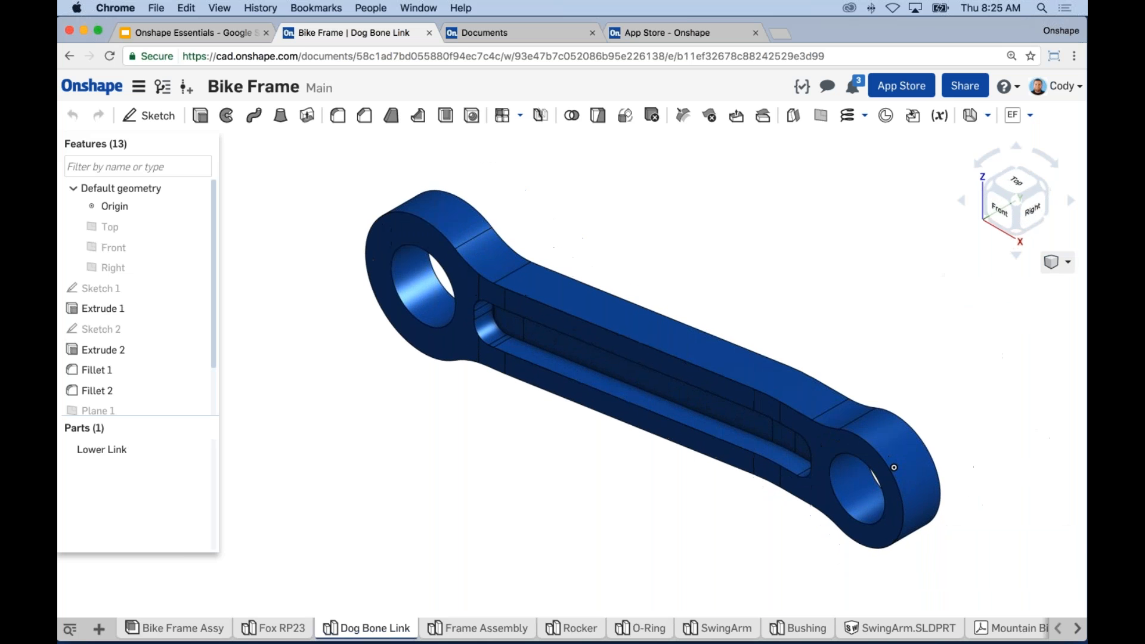
{"action": "left_click", "coordinate": [1069, 266]}
{"action": "left_click", "coordinate": [984, 475]}
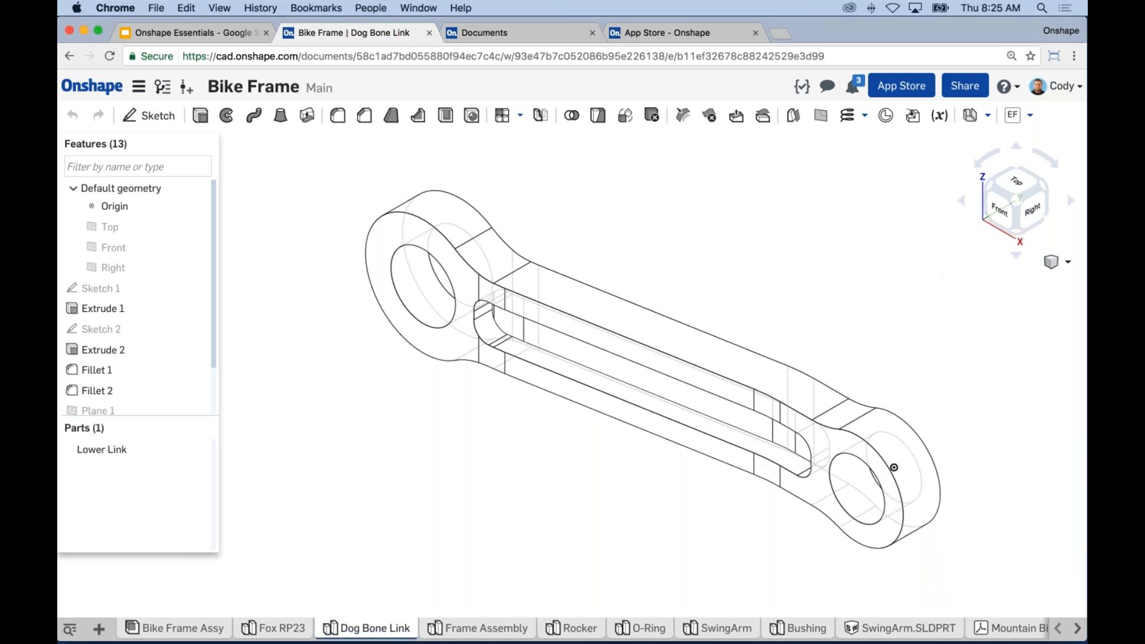
{"action": "left_click", "coordinate": [1068, 262]}
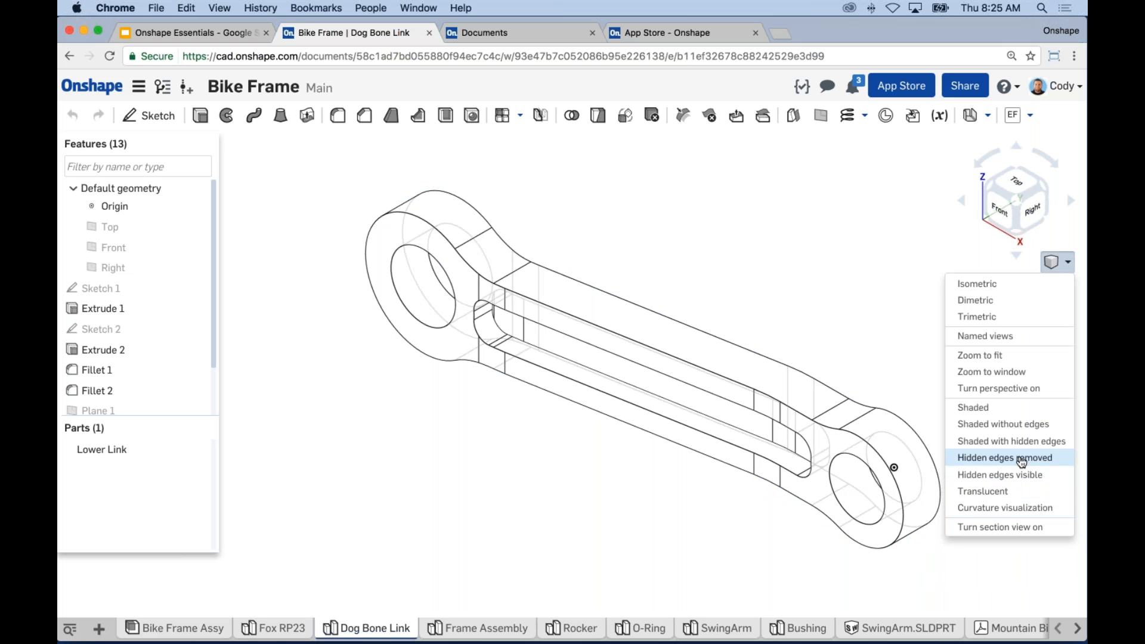
{"action": "left_click", "coordinate": [1006, 500]}
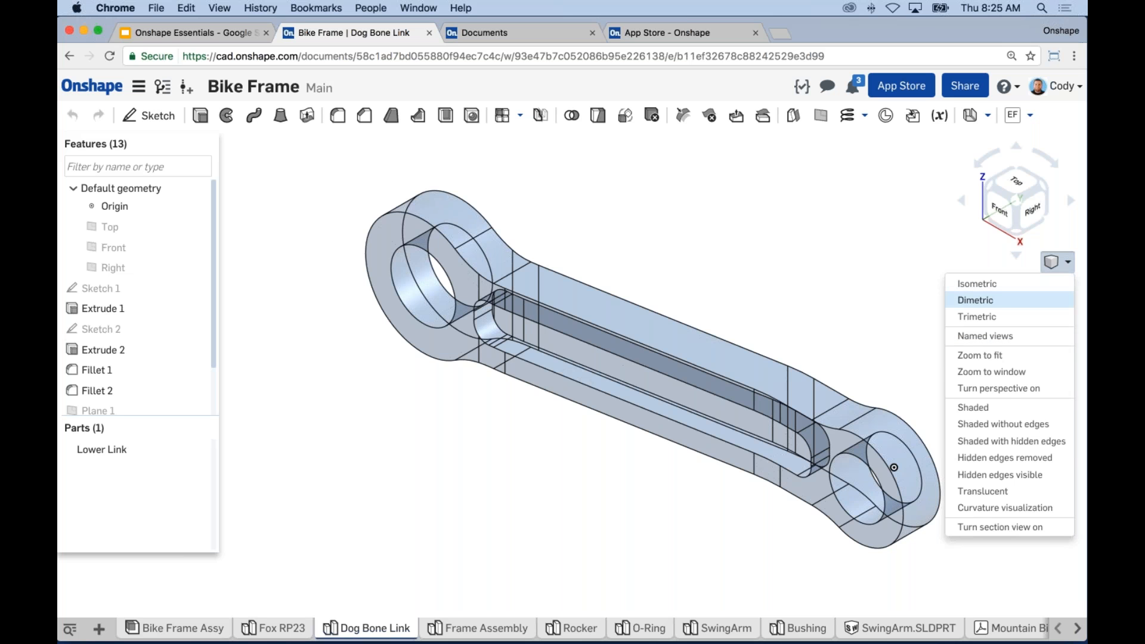
{"action": "left_click", "coordinate": [978, 408]}
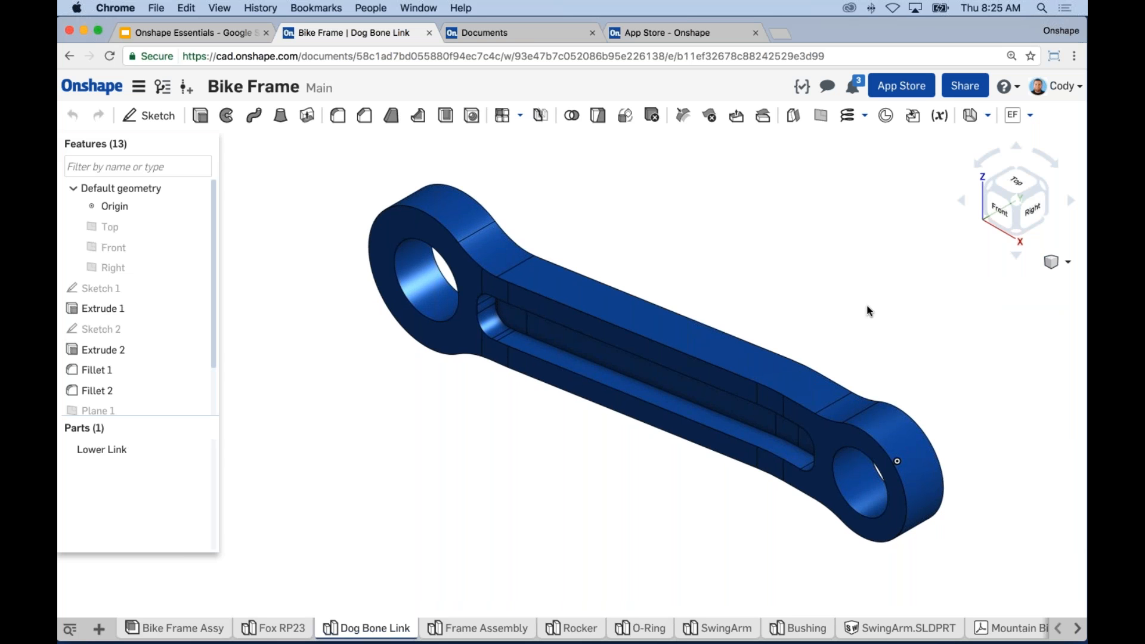
{"action": "middle_click_drag", "start_coordinate": [730, 291], "coordinate": [716, 284]}
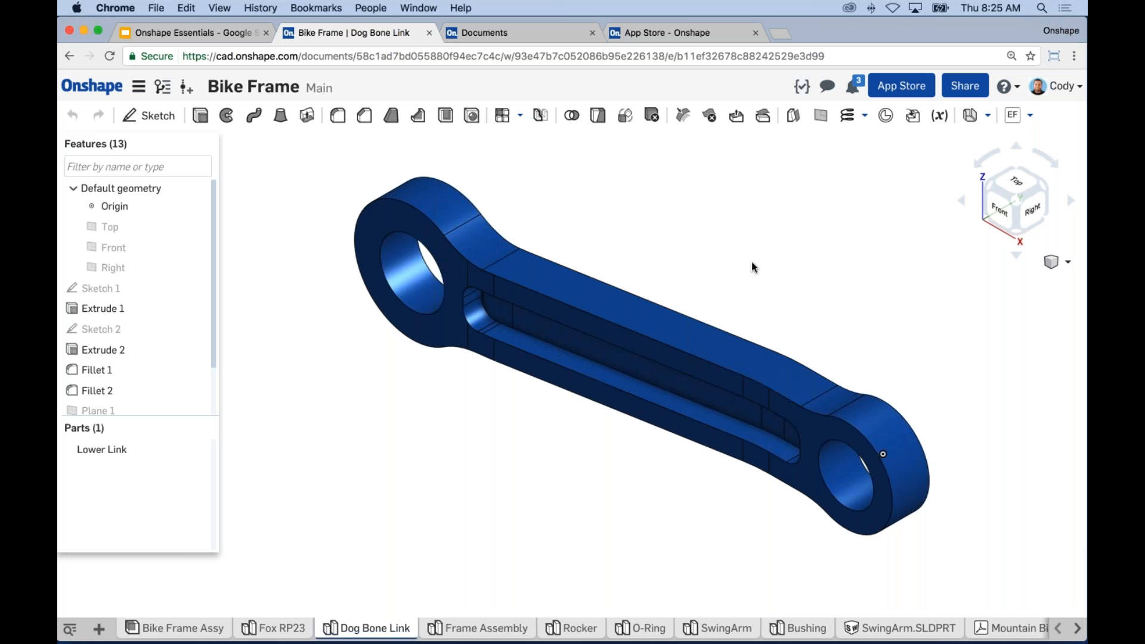
{"action": "middle_click_drag", "start_coordinate": [770, 257], "coordinate": [767, 263]}
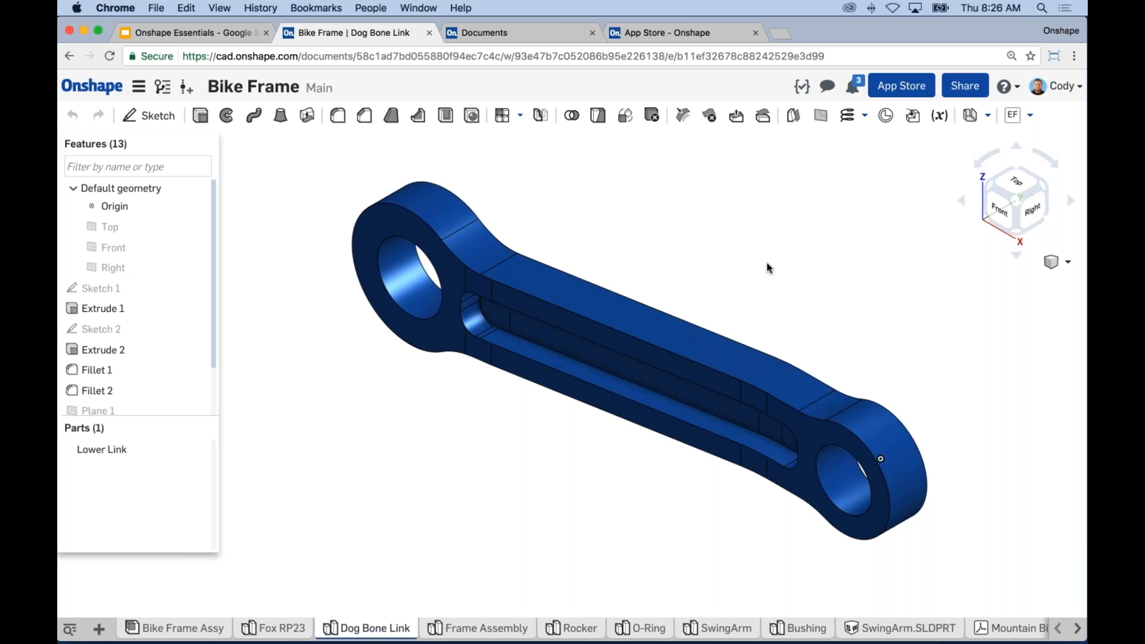
{"action": "middle_click_drag", "start_coordinate": [549, 465], "coordinate": [522, 489]}
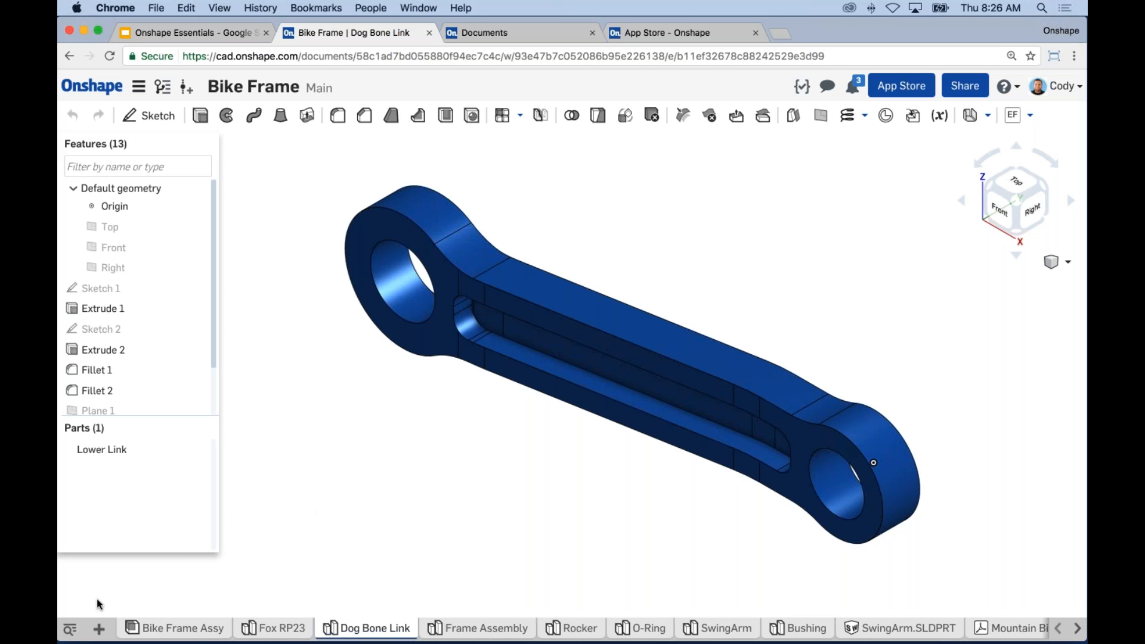
Step: Add a new empty Part Studio 1 to the document
{"action": "left_click", "coordinate": [99, 629]}
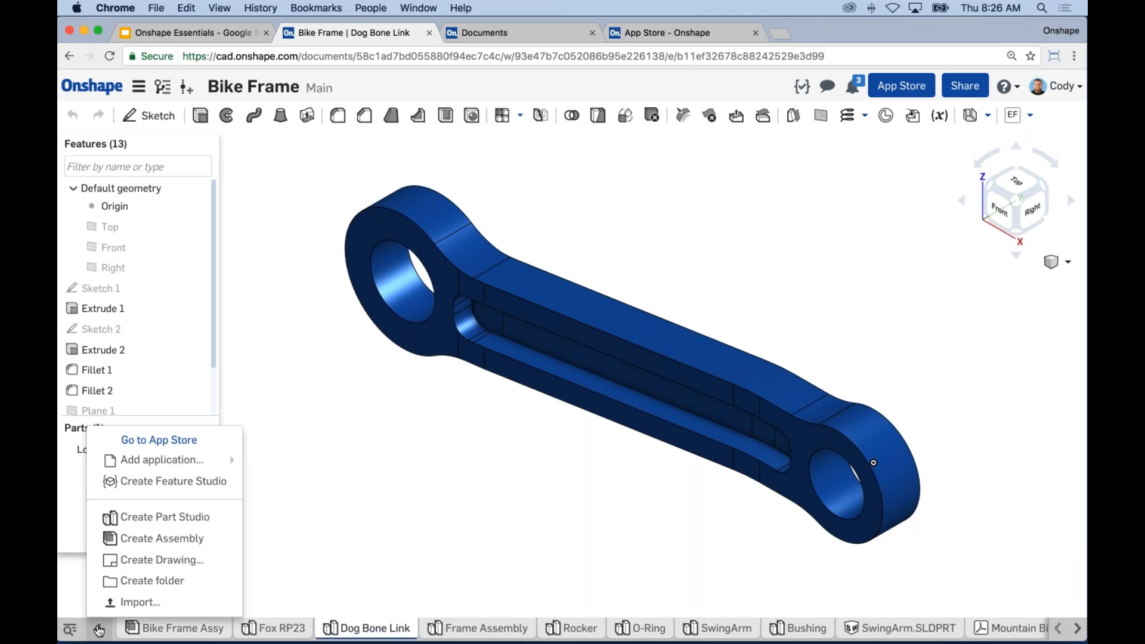
{"action": "left_click", "coordinate": [187, 518]}
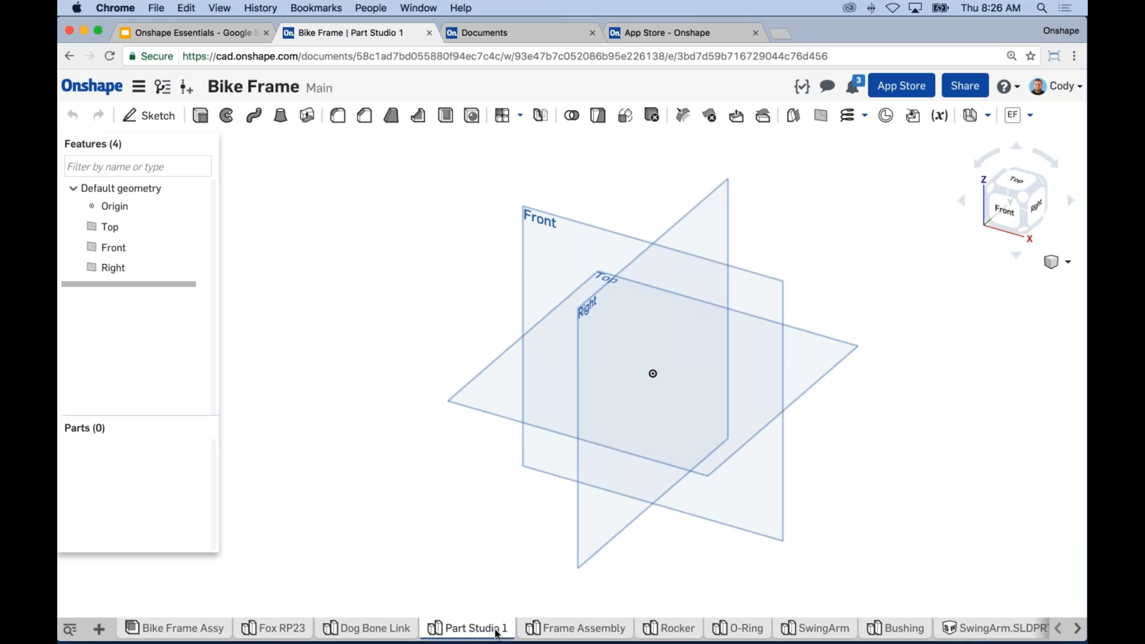
{"action": "middle_click_drag", "start_coordinate": [457, 265], "coordinate": [440, 260]}
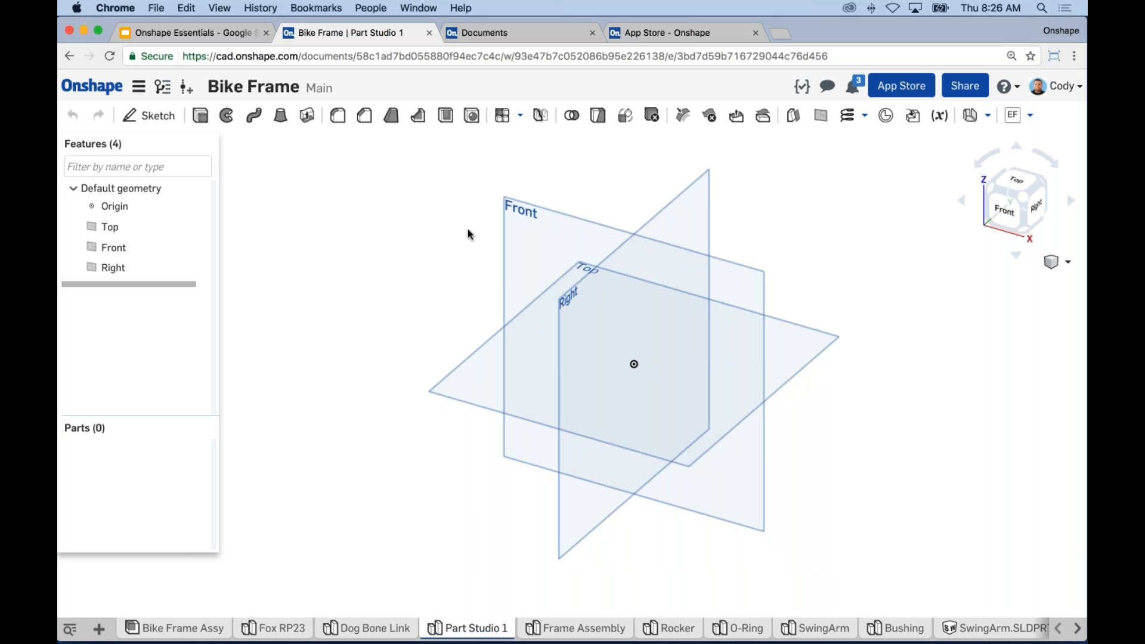
Step: Start Sketch 1 on the Front plane
{"action": "left_click", "coordinate": [520, 220]}
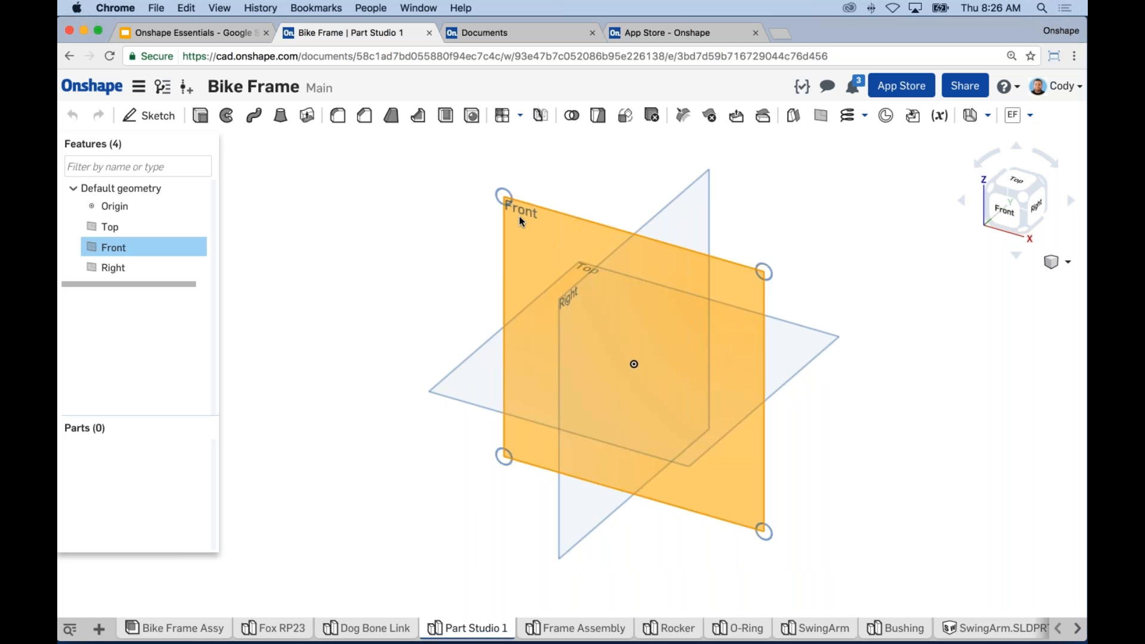
{"action": "left_click", "coordinate": [453, 259]}
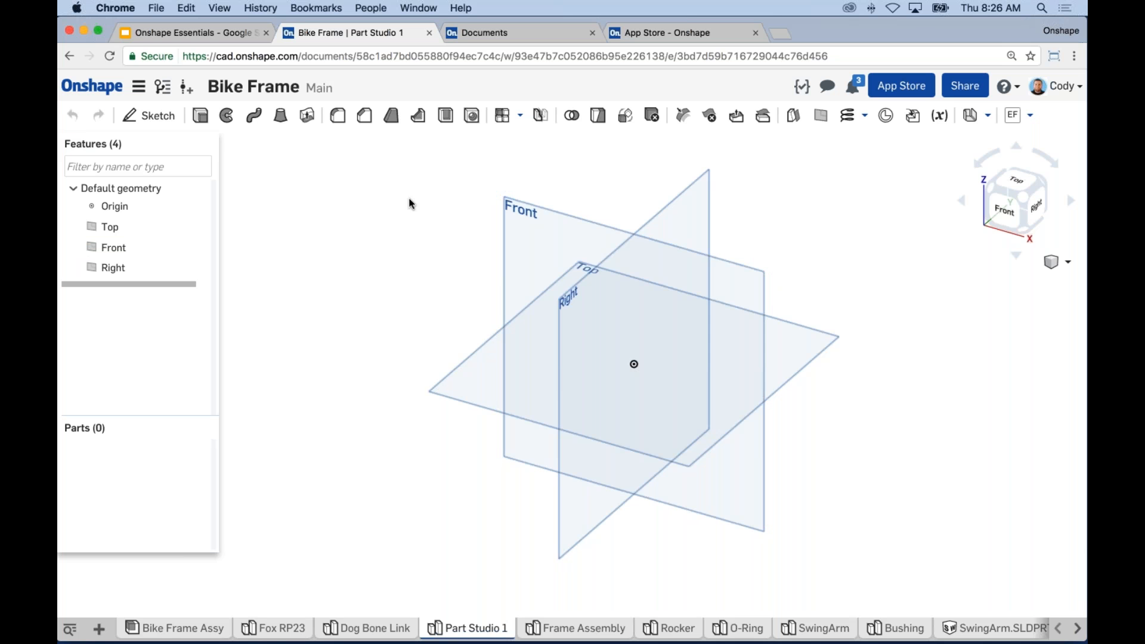
{"action": "left_click", "coordinate": [526, 216]}
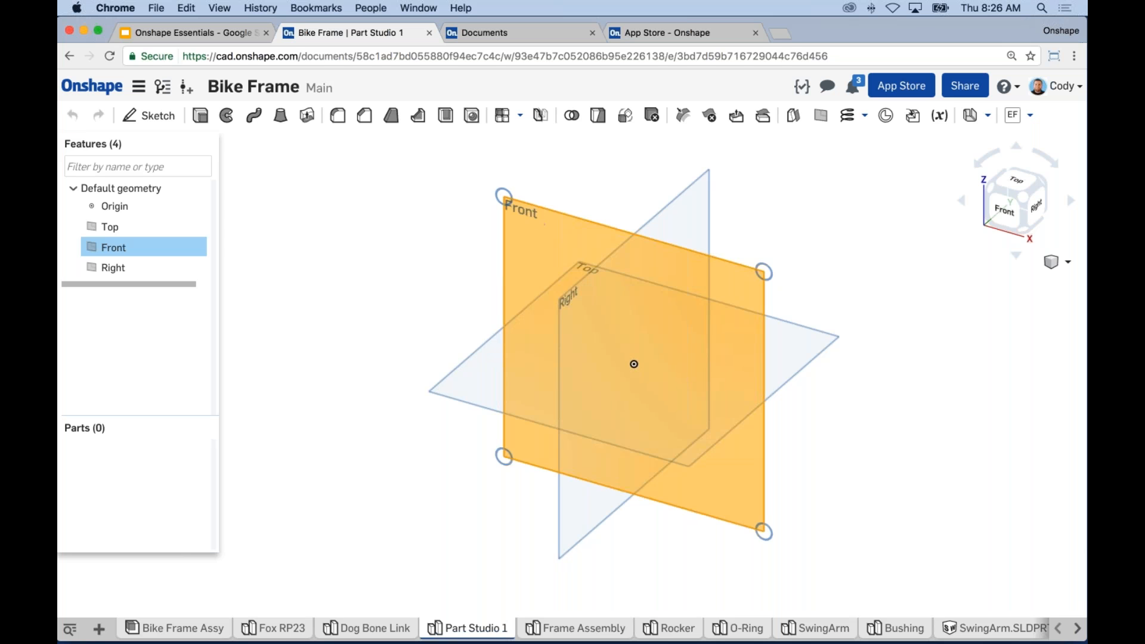
{"action": "left_click", "coordinate": [157, 116]}
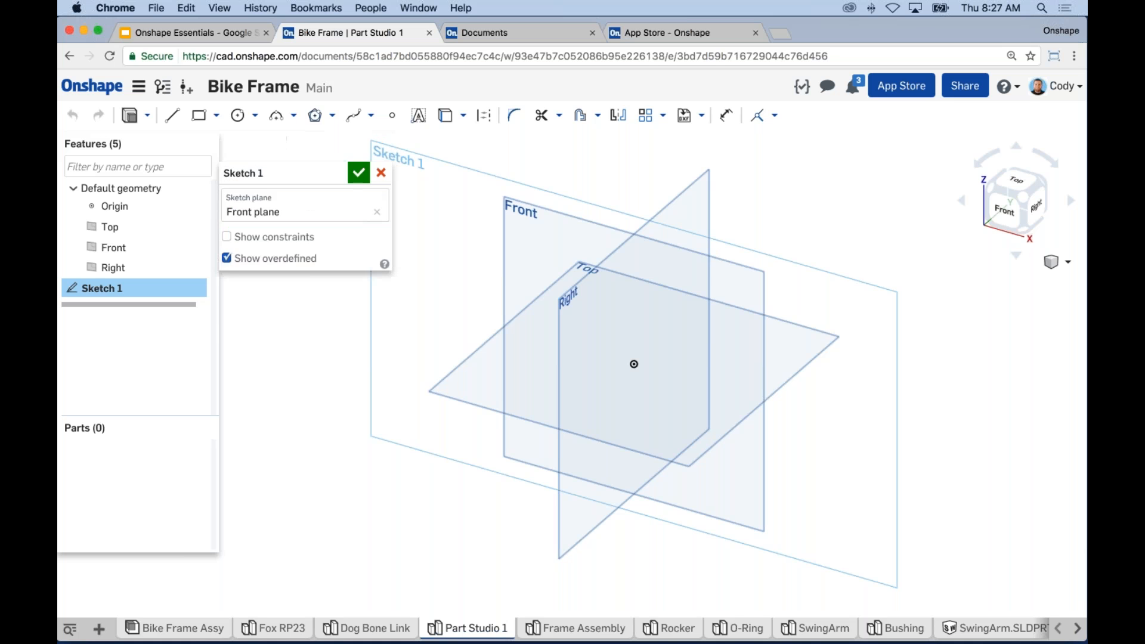
Step: View Sketch 1 normal to the Front plane, zoomed out and centred on the origin
{"action": "mouse_move", "coordinate": [280, 171]}
{"action": "left_mouse_down"}
{"action": "mouse_move", "coordinate": [312, 171]}
{"action": "mouse_move", "coordinate": [287, 165]}
{"action": "mouse_move", "coordinate": [280, 149]}
{"action": "left_mouse_up"}
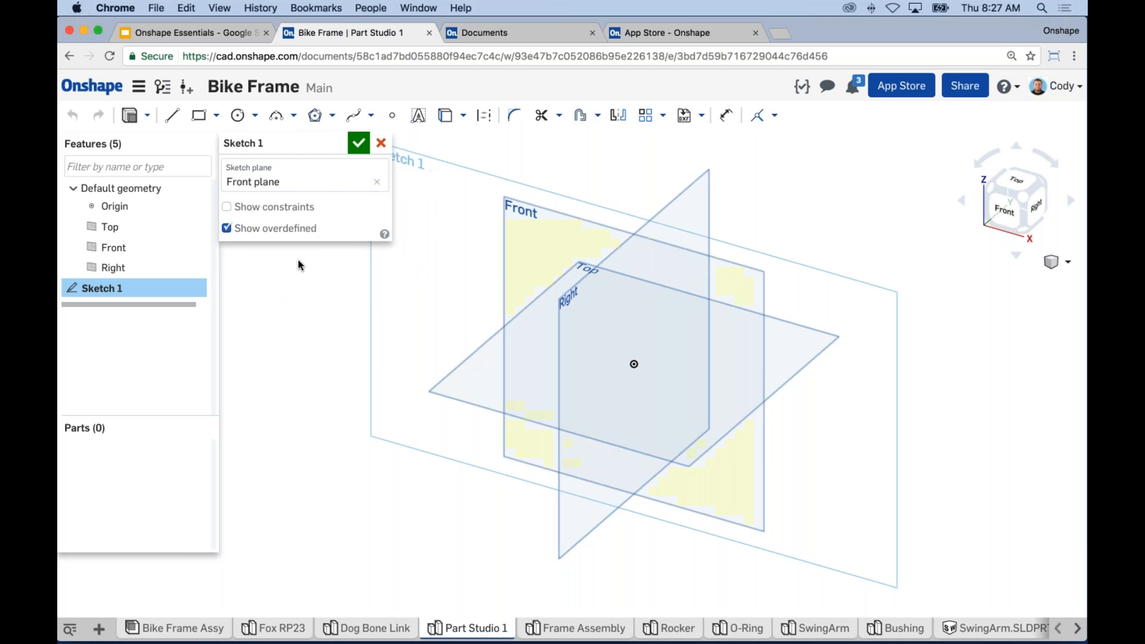
{"action": "middle_click_drag", "start_coordinate": [619, 185], "coordinate": [625, 188]}
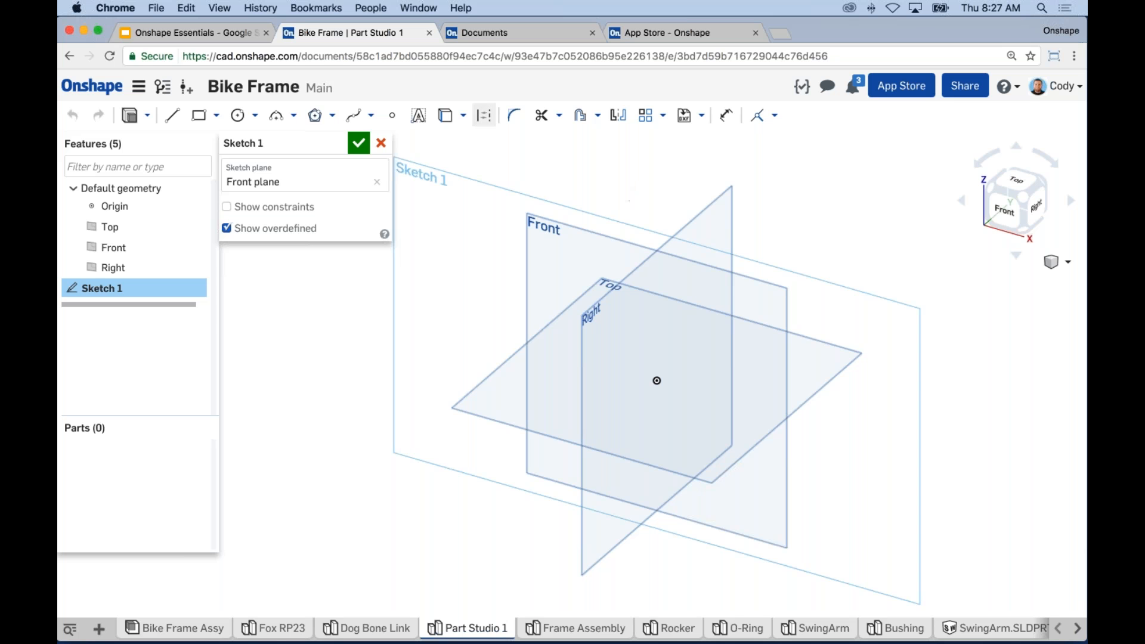
{"action": "right_click", "coordinate": [593, 172]}
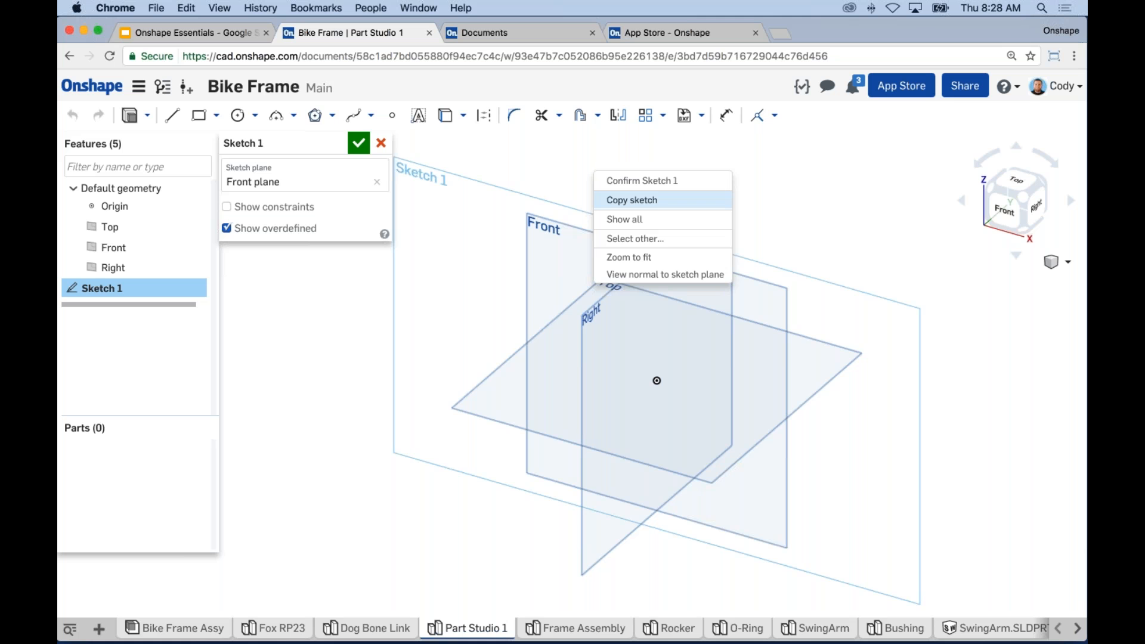
{"action": "left_click", "coordinate": [673, 281]}
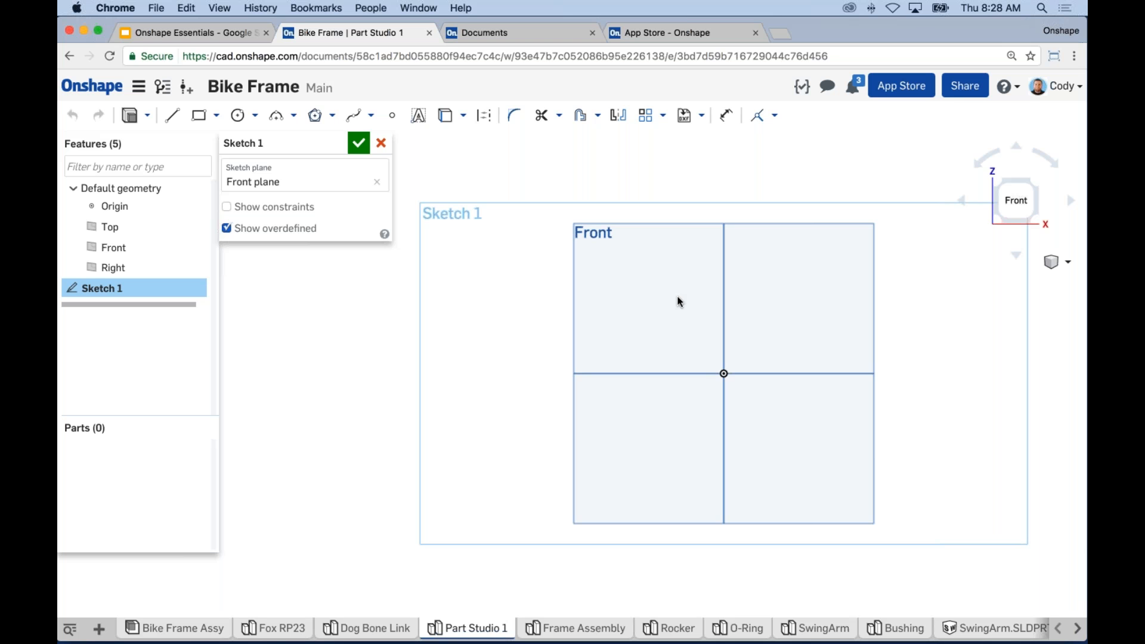
{"action": "middle_click_drag", "start_coordinate": [680, 301], "coordinate": [608, 316]}
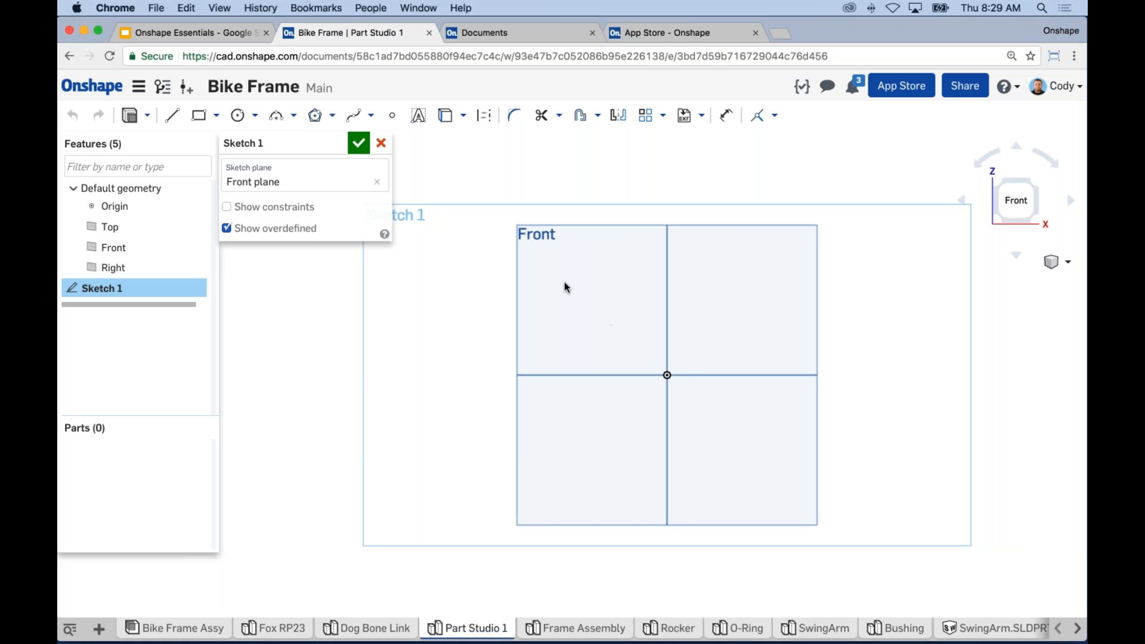
{"action": "scroll", "coordinate": [564, 282], "scroll_direction": "down", "scroll_amount": 3}
{"action": "middle_click_drag", "start_coordinate": [608, 334], "coordinate": [542, 301]}
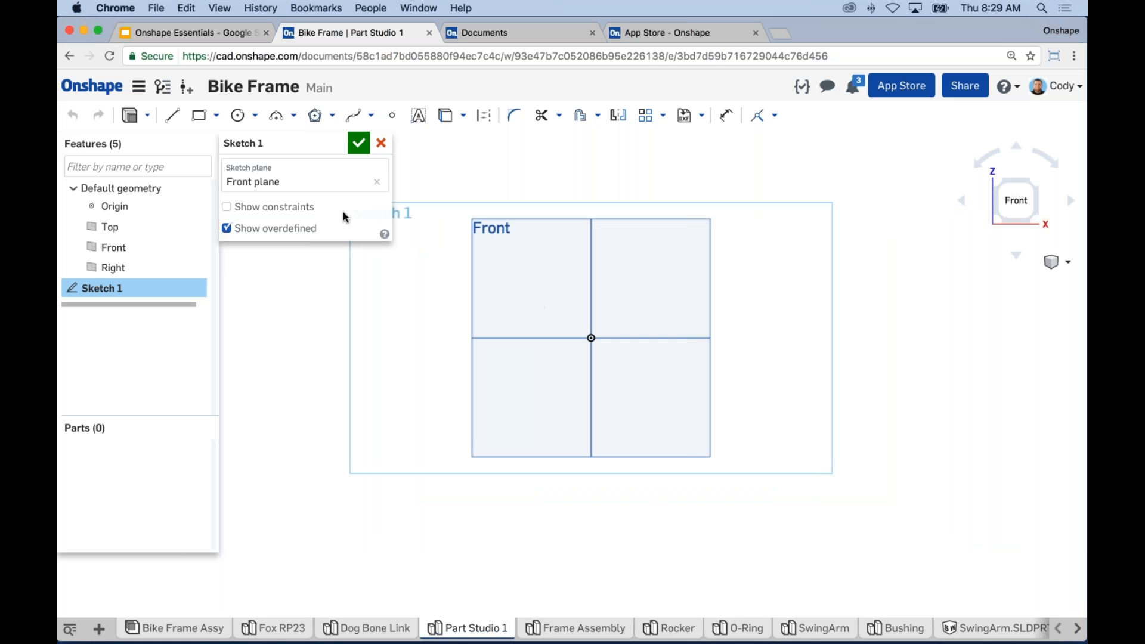
{"action": "left_click", "coordinate": [240, 119]}
{"action": "middle_click_drag", "start_coordinate": [549, 401], "coordinate": [505, 392]}
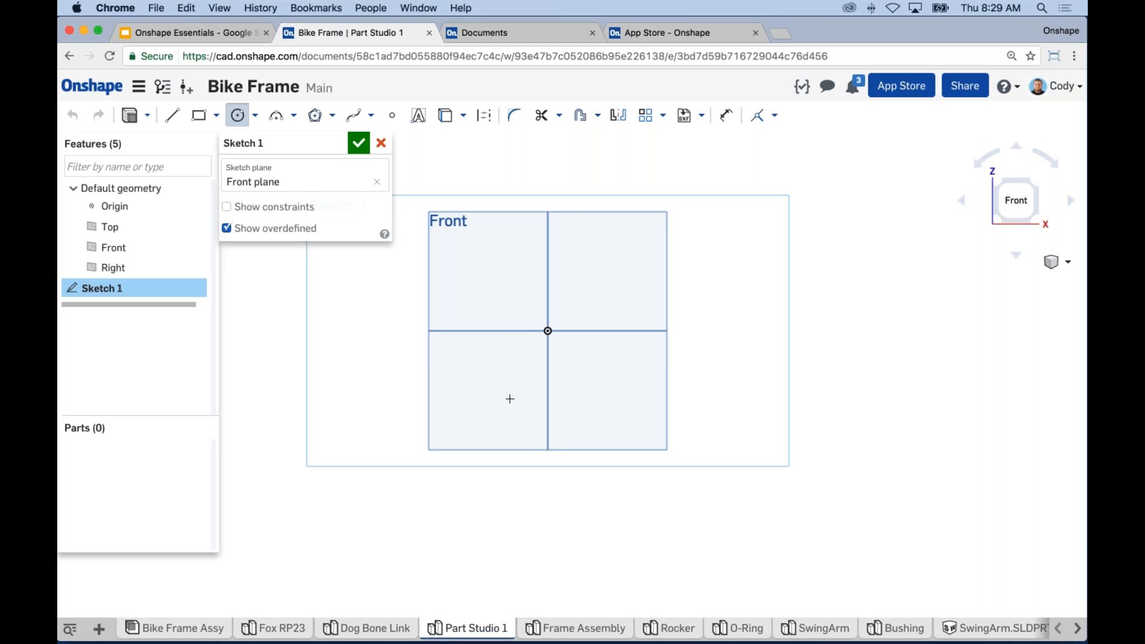
Step: Draw a 6.981-diameter circle centred on the origin, then zoom out to frame it
{"action": "left_click", "coordinate": [548, 331]}
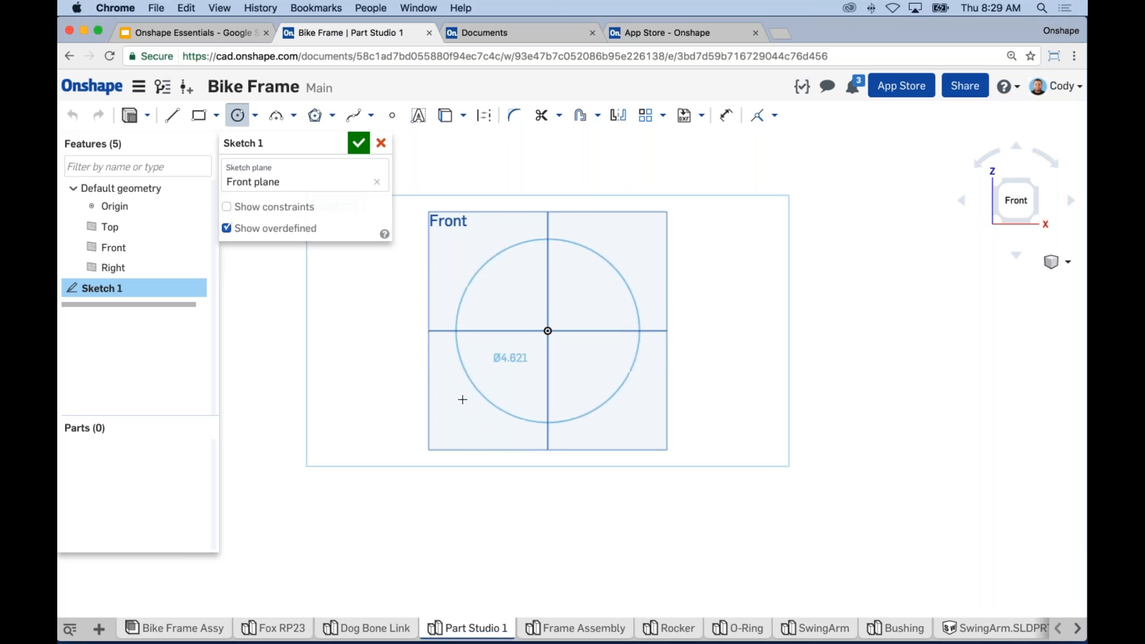
{"action": "left_click", "coordinate": [445, 425]}
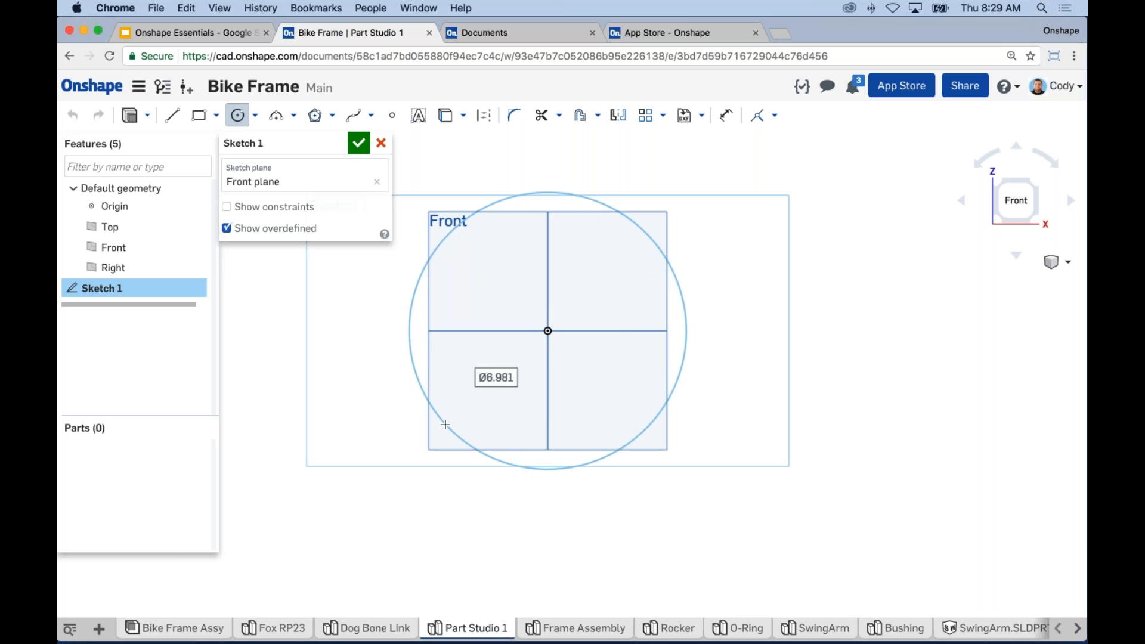
{"action": "scroll", "coordinate": [739, 409], "scroll_direction": "down", "scroll_amount": 2}
{"action": "middle_click_drag", "start_coordinate": [818, 421], "coordinate": [718, 421]}
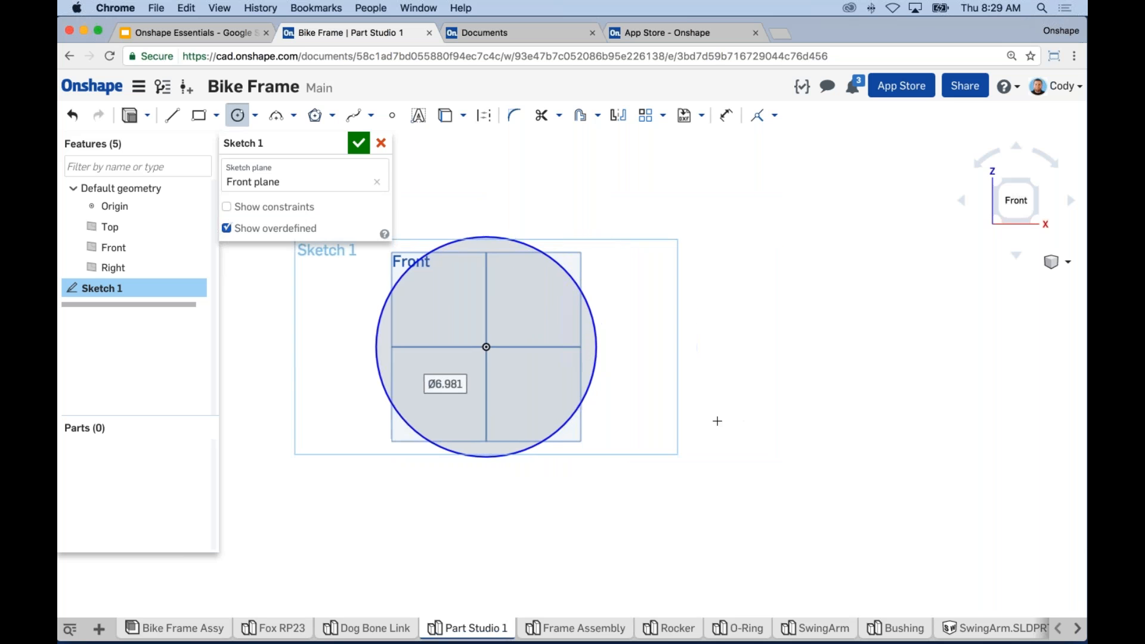
{"action": "scroll", "coordinate": [718, 421], "scroll_direction": "down", "scroll_amount": 2}
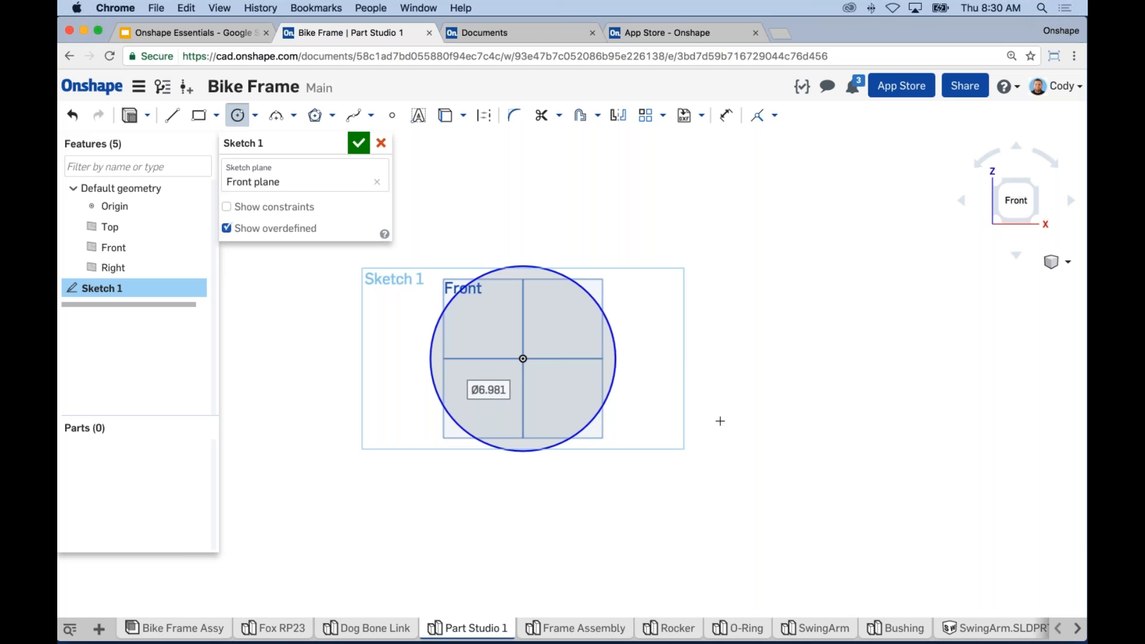
{"action": "scroll", "coordinate": [739, 417], "scroll_direction": "down", "scroll_amount": 1}
{"action": "middle_click_drag", "start_coordinate": [743, 417], "coordinate": [675, 413]}
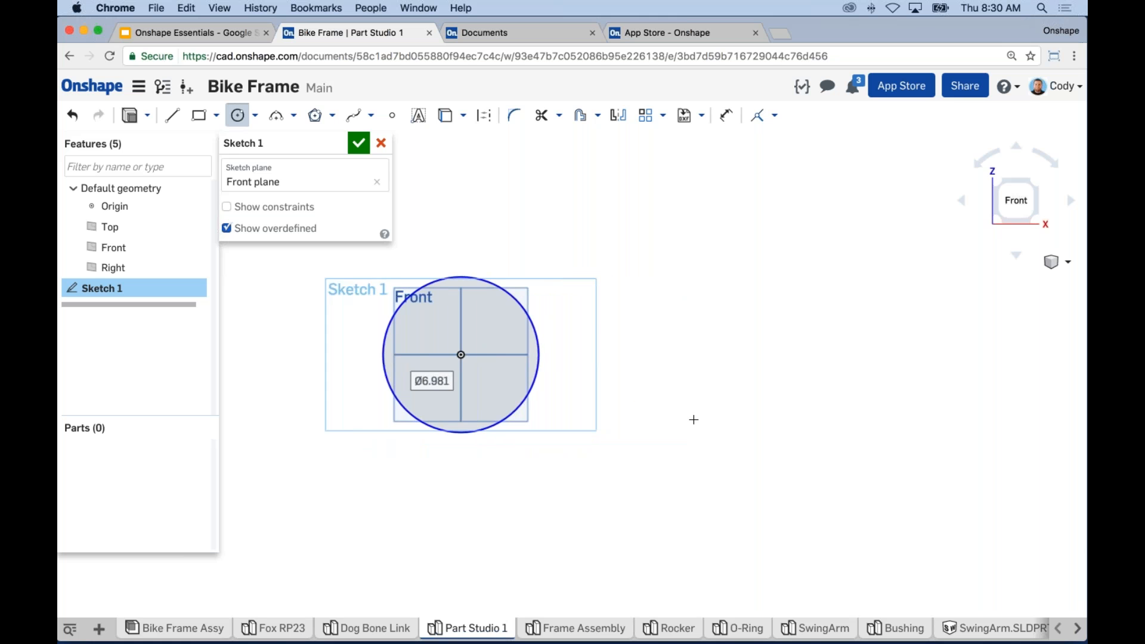
{"action": "scroll", "coordinate": [832, 493], "scroll_direction": "down", "scroll_amount": 1}
{"action": "middle_click_drag", "start_coordinate": [832, 493], "coordinate": [790, 464]}
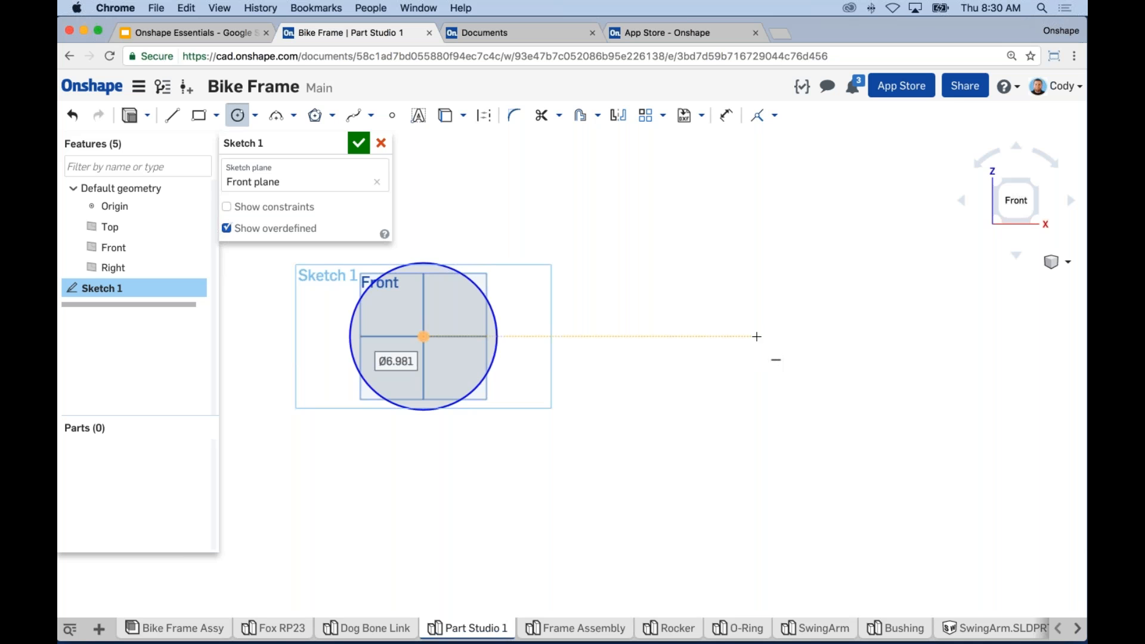
Step: Draw a smaller circle to the right, its centre level with the origin circle
{"action": "left_click", "coordinate": [761, 337]}
{"action": "left_click", "coordinate": [751, 393]}
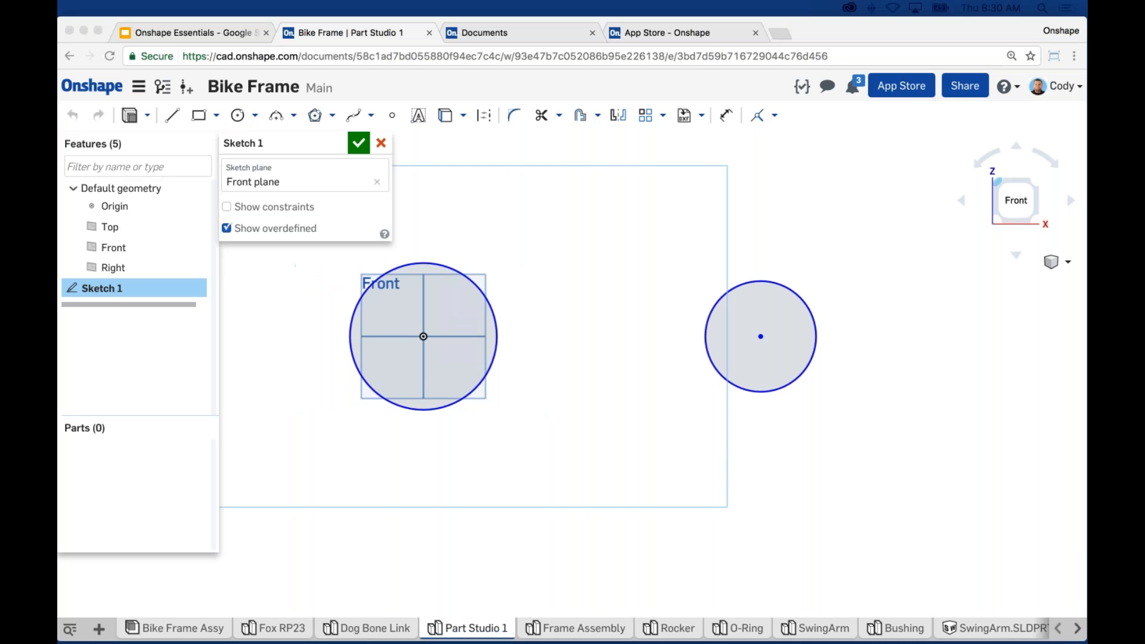
{"action": "left_click", "coordinate": [920, 305]}
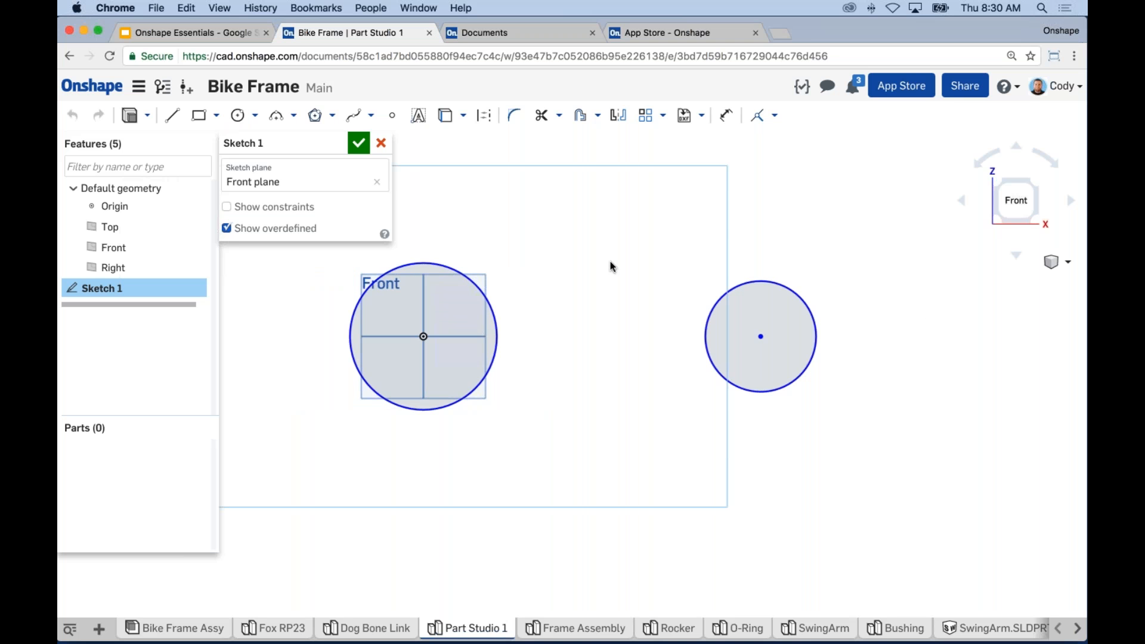
{"action": "middle_click_drag", "start_coordinate": [623, 289], "coordinate": [683, 291]}
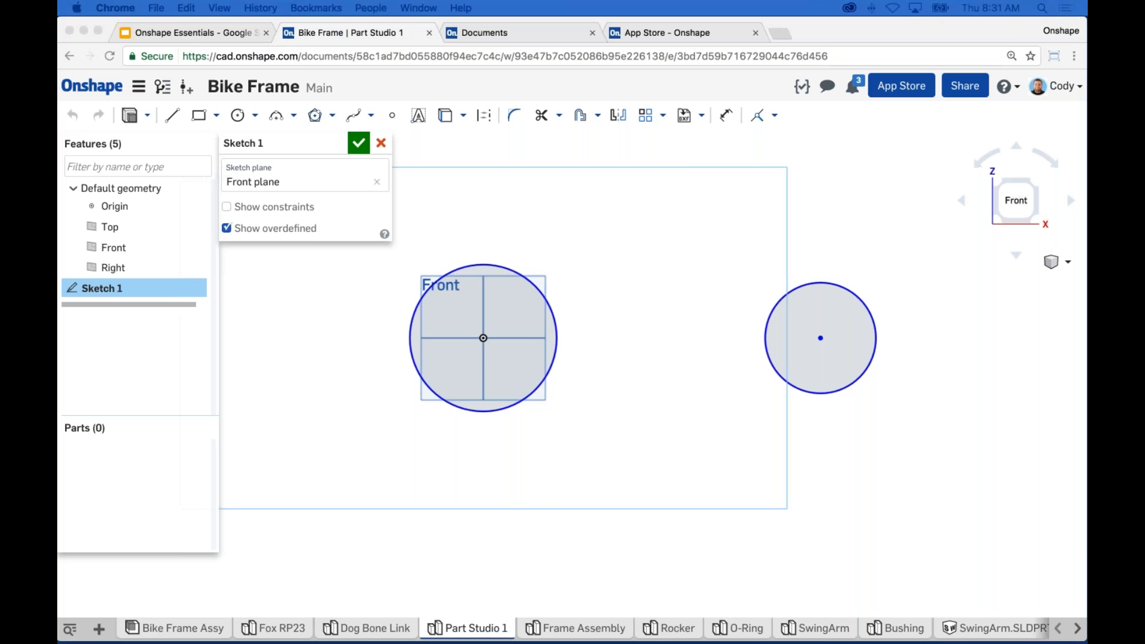
{"action": "left_click", "coordinate": [967, 387]}
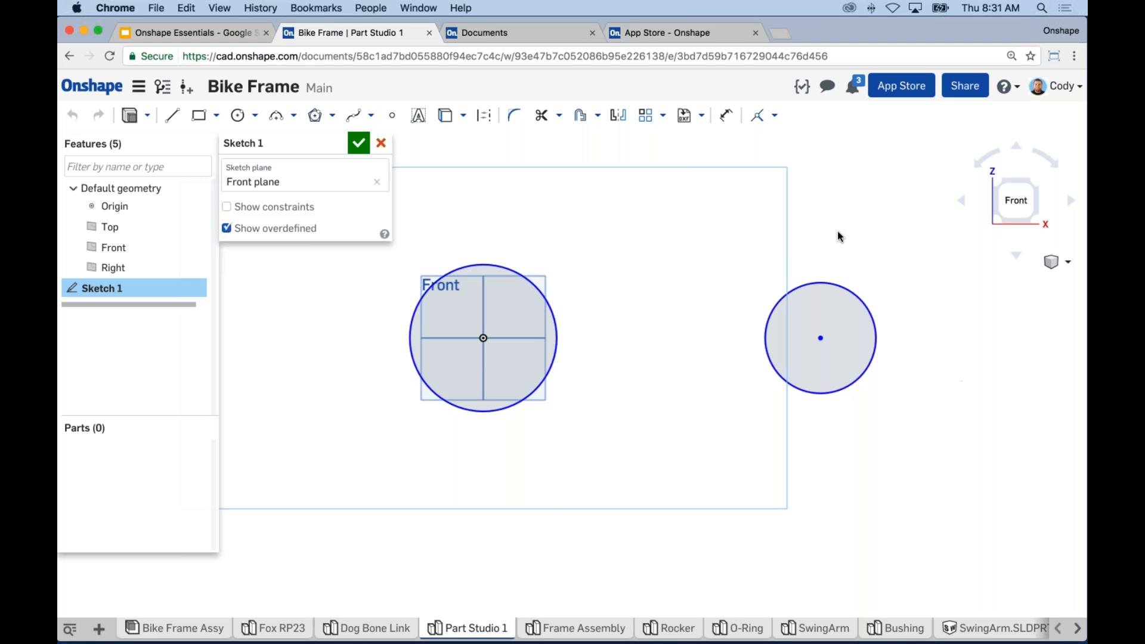
Step: Give the left origin circle a diameter dimension of 25
{"action": "left_click", "coordinate": [728, 121]}
{"action": "middle_click_drag", "start_coordinate": [473, 251], "coordinate": [569, 253]}
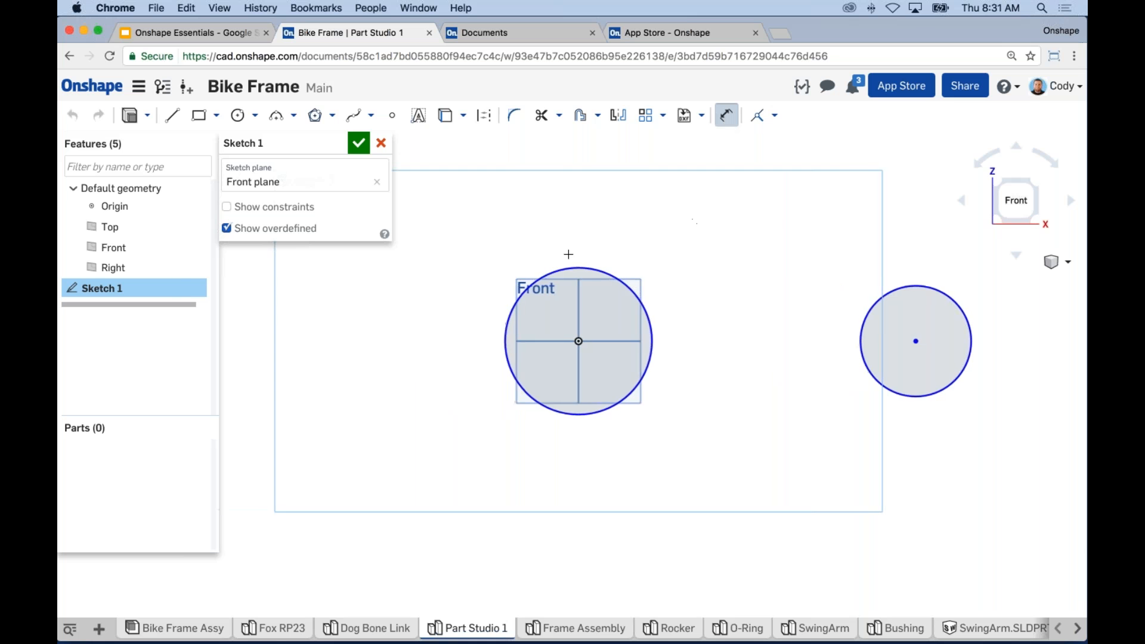
{"action": "left_click", "coordinate": [559, 269]}
{"action": "left_click", "coordinate": [483, 191]}
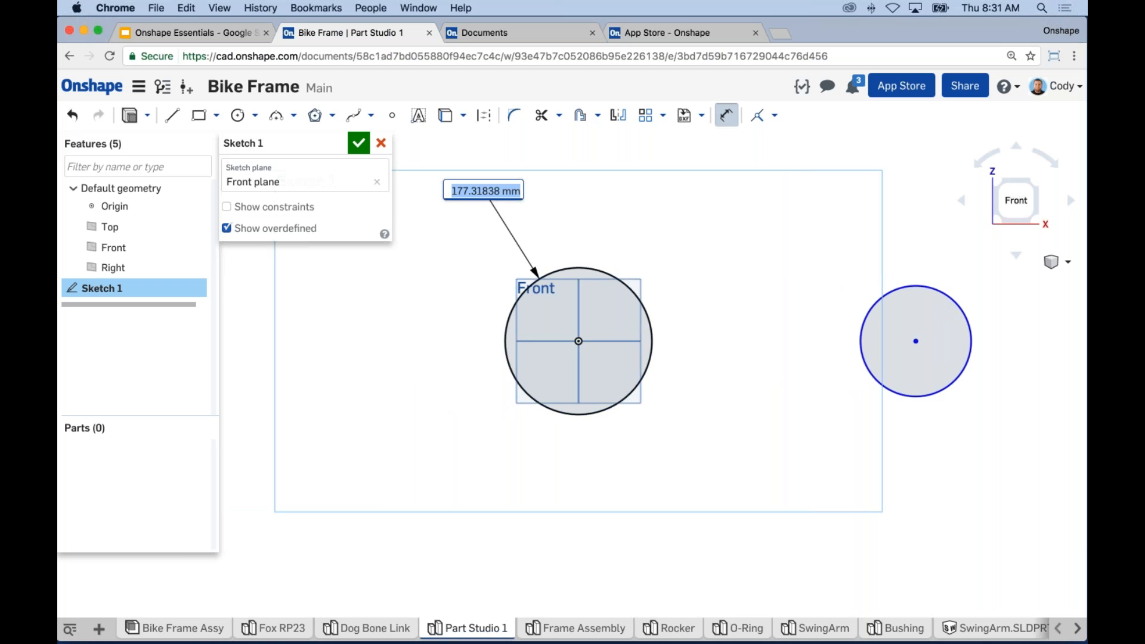
{"action": "type", "text": "25"}
{"action": "key", "text": "Return"}
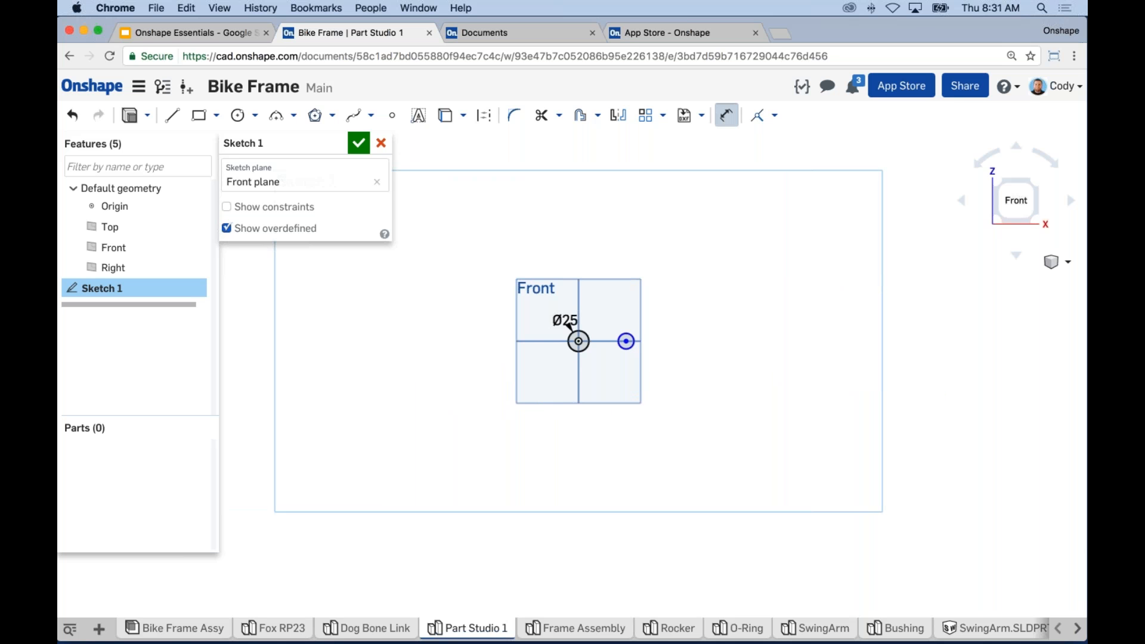
Step: Zoom in and pan to frame both circles closely
{"action": "scroll", "coordinate": [598, 340], "scroll_direction": "up", "scroll_amount": 1}
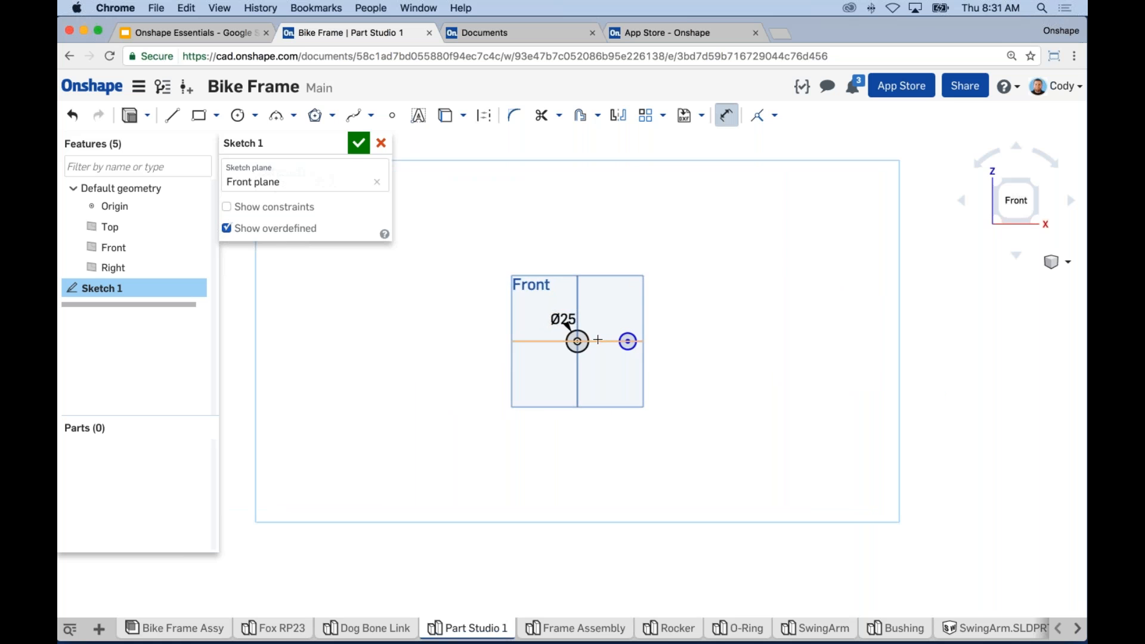
{"action": "scroll", "coordinate": [598, 340], "scroll_direction": "up", "scroll_amount": 7}
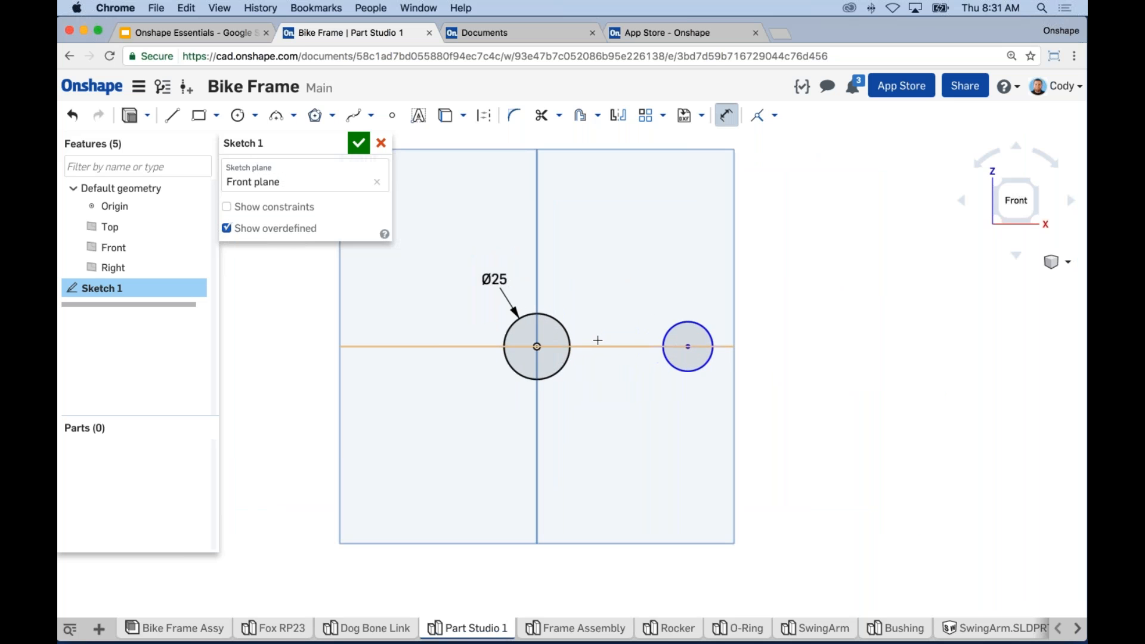
{"action": "scroll", "coordinate": [577, 354], "scroll_direction": "up", "scroll_amount": 2}
{"action": "middle_click_drag", "start_coordinate": [655, 389], "coordinate": [743, 435]}
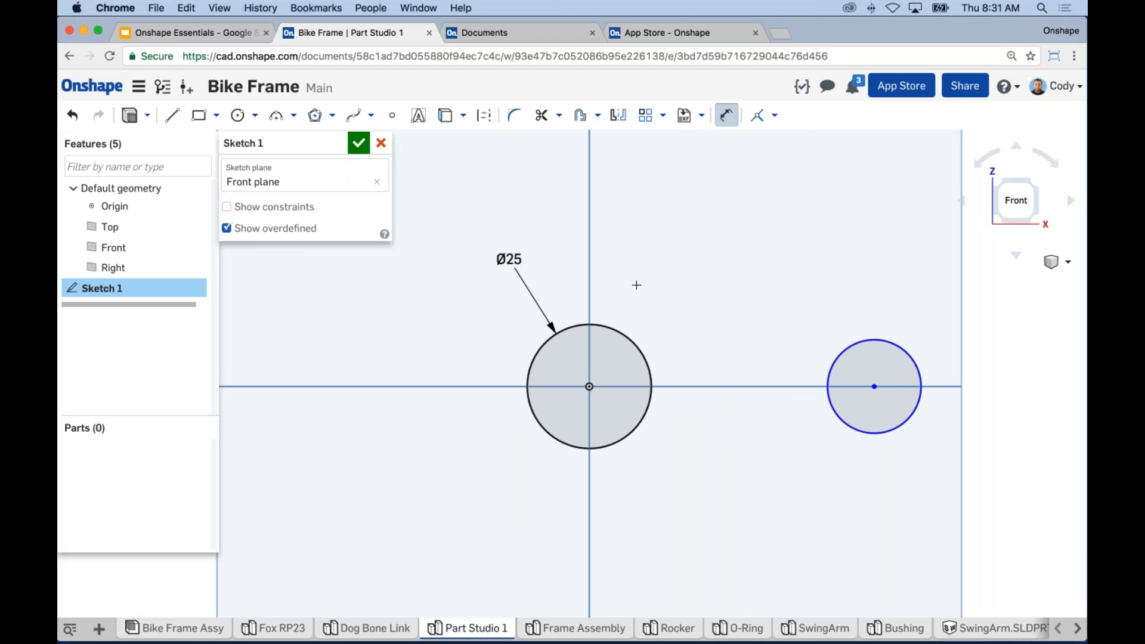
{"action": "middle_click_drag", "start_coordinate": [509, 259], "coordinate": [488, 229]}
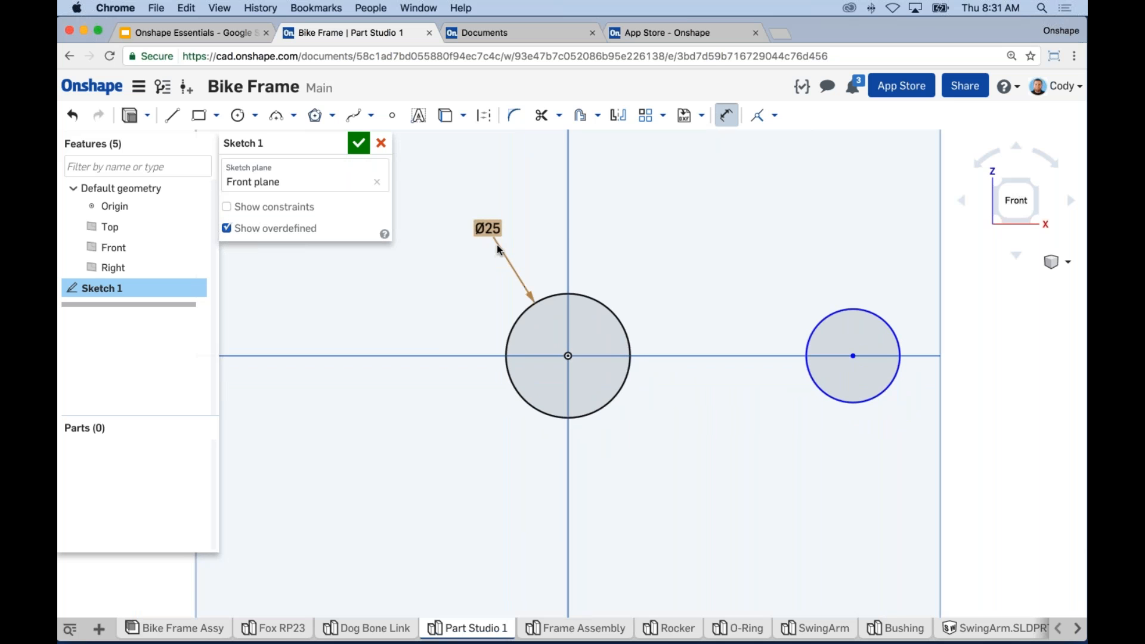
{"action": "middle_click_drag", "start_coordinate": [744, 429], "coordinate": [740, 405]}
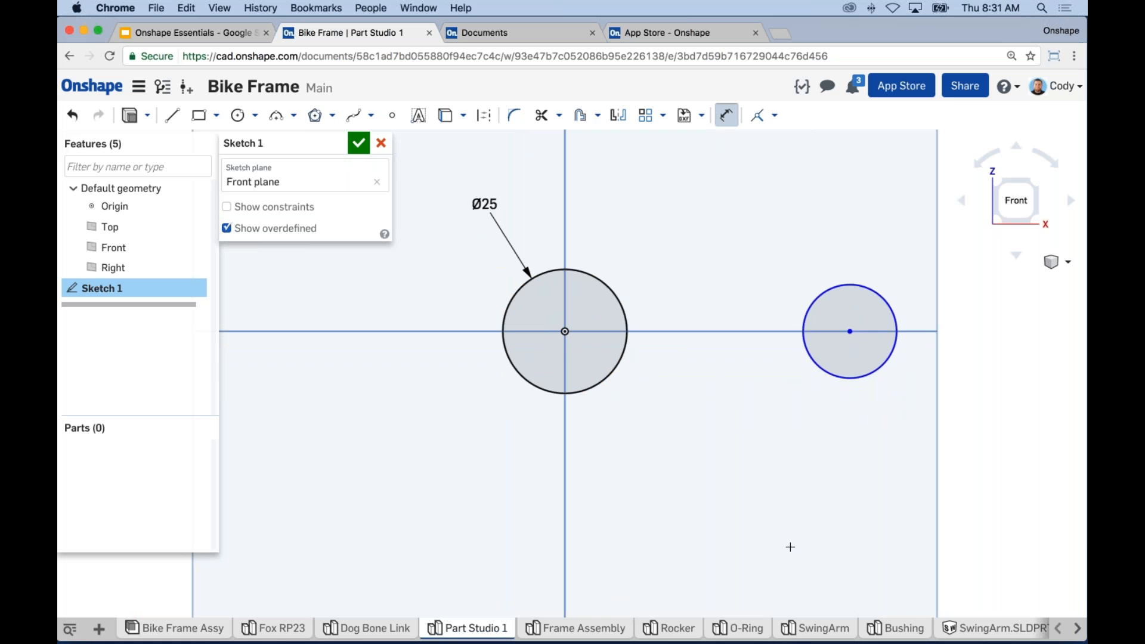
{"action": "middle_click_drag", "start_coordinate": [765, 481], "coordinate": [742, 493]}
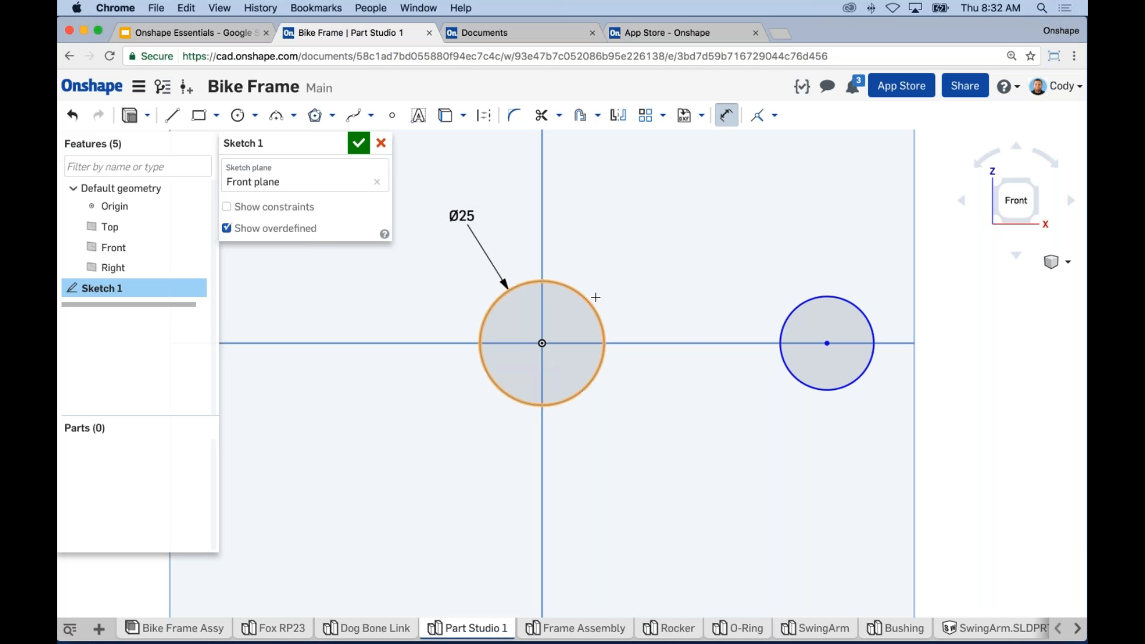
Step: Give the right circle a Ø20 diameter dimension and slide it along the horizontal axis
{"action": "middle_click_drag", "start_coordinate": [802, 255], "coordinate": [728, 235]}
{"action": "middle_click_drag", "start_coordinate": [798, 284], "coordinate": [853, 321]}
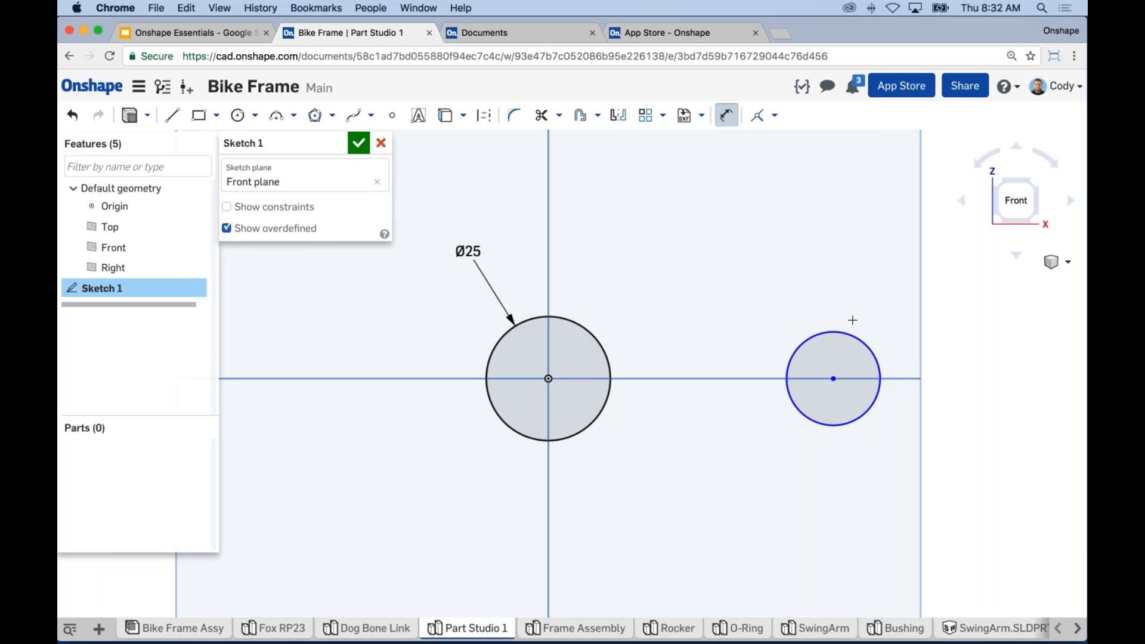
{"action": "left_click", "coordinate": [844, 330]}
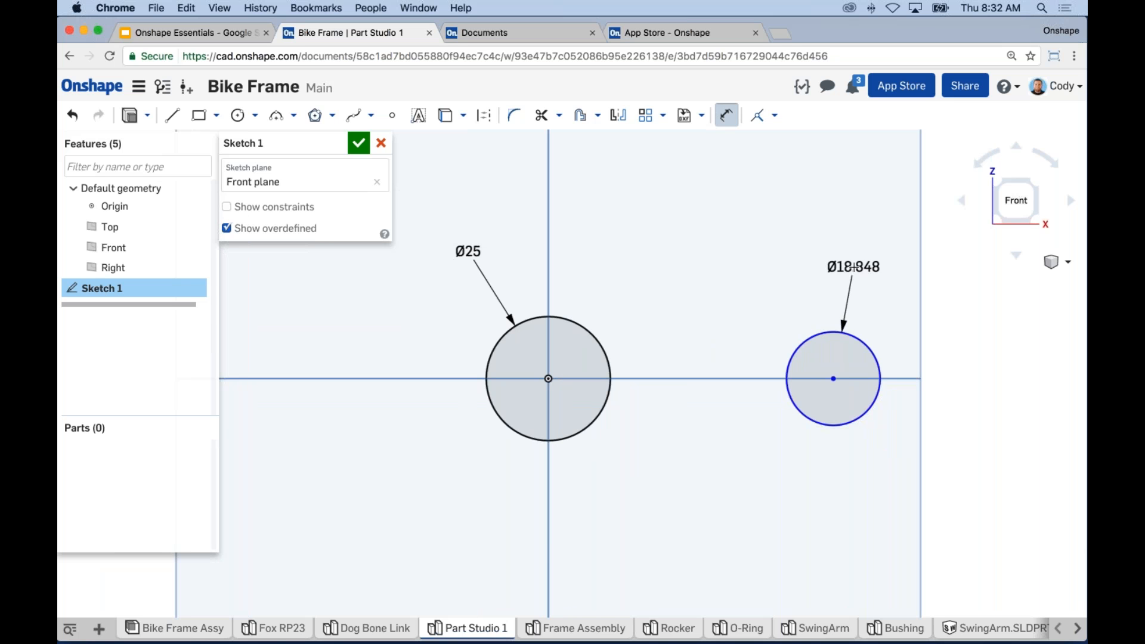
{"action": "left_click", "coordinate": [855, 266]}
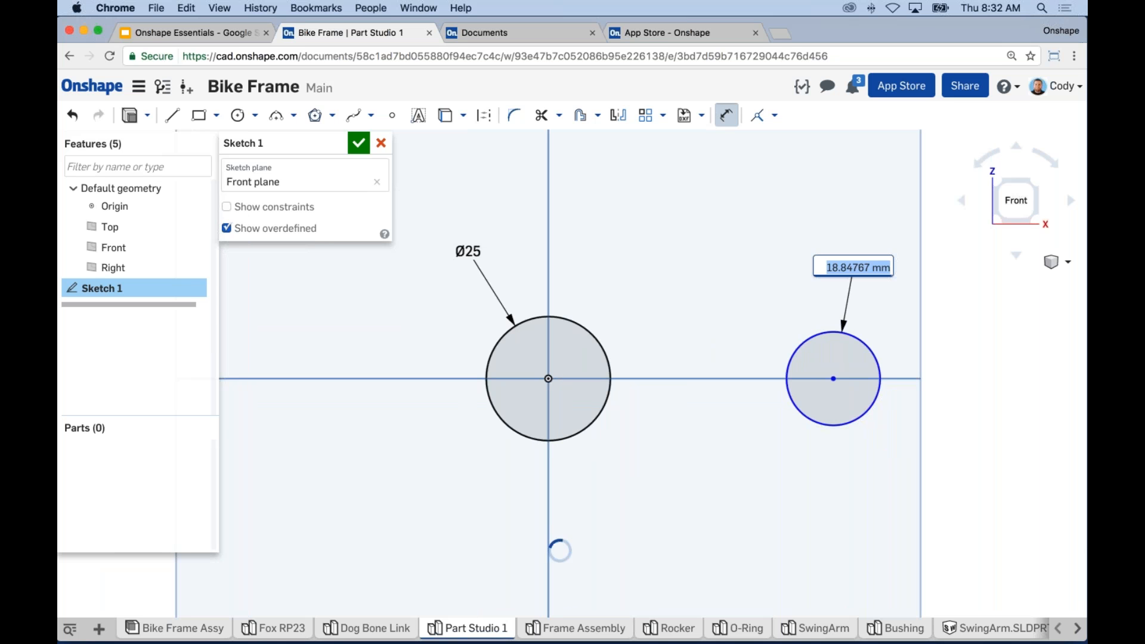
{"action": "key", "text": "BackSpace"}
{"action": "type", "text": "20"}
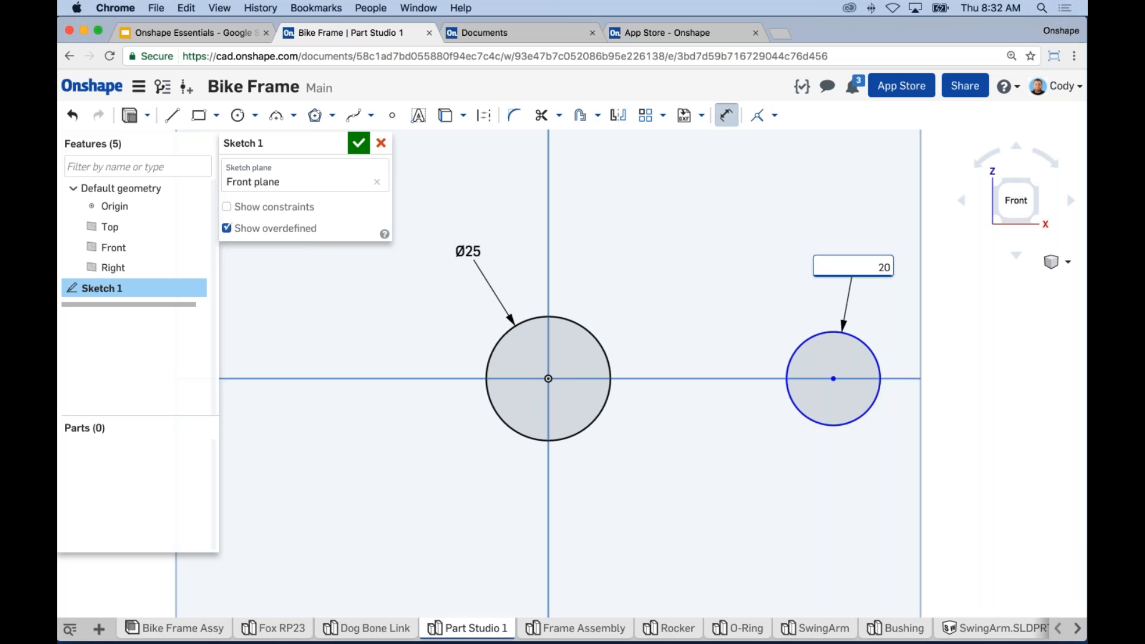
{"action": "key", "text": "Return"}
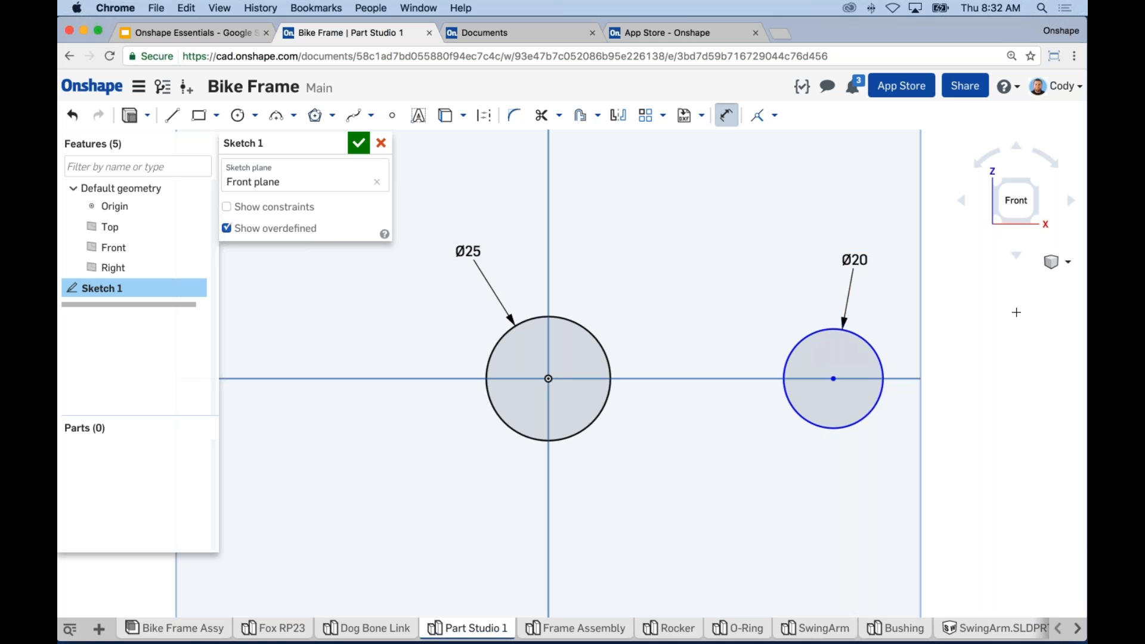
{"action": "key", "text": "Escape"}
{"action": "mouse_move", "coordinate": [785, 379]}
{"action": "left_mouse_down"}
{"action": "mouse_move", "coordinate": [836, 381]}
{"action": "mouse_move", "coordinate": [752, 378]}
{"action": "mouse_move", "coordinate": [834, 378]}
{"action": "mouse_move", "coordinate": [768, 370]}
{"action": "mouse_move", "coordinate": [795, 376]}
{"action": "mouse_move", "coordinate": [786, 372]}
{"action": "mouse_move", "coordinate": [803, 361]}
{"action": "mouse_move", "coordinate": [813, 364]}
{"action": "mouse_move", "coordinate": [724, 362]}
{"action": "mouse_move", "coordinate": [814, 365]}
{"action": "left_mouse_up"}
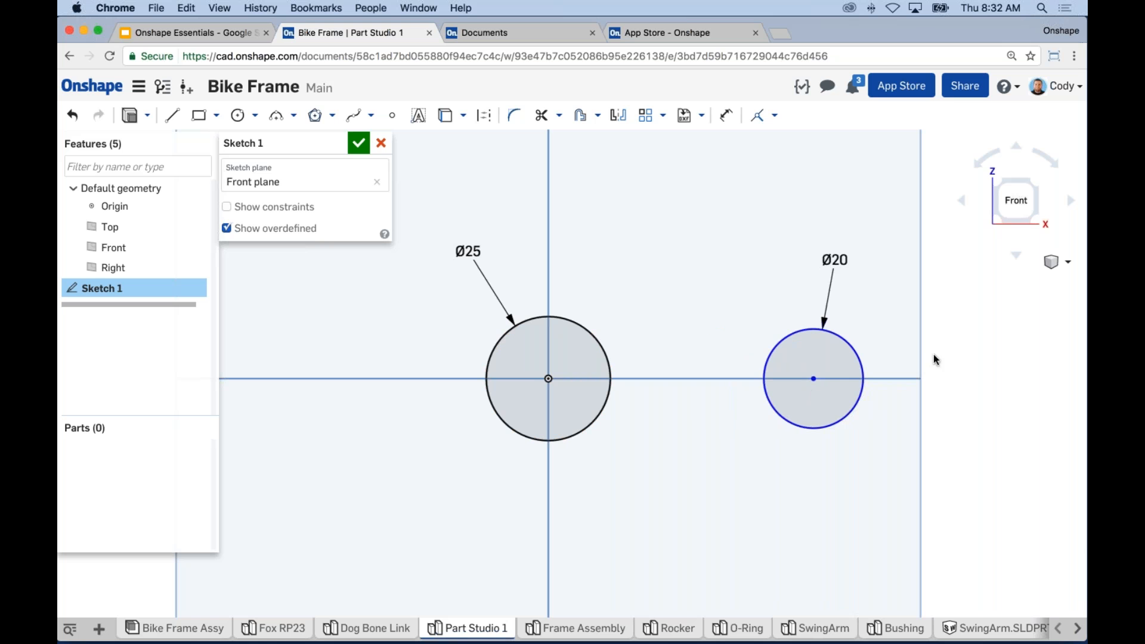
Step: Dimension the right circle's centre 85 horizontally from the origin
{"action": "left_click", "coordinate": [727, 119]}
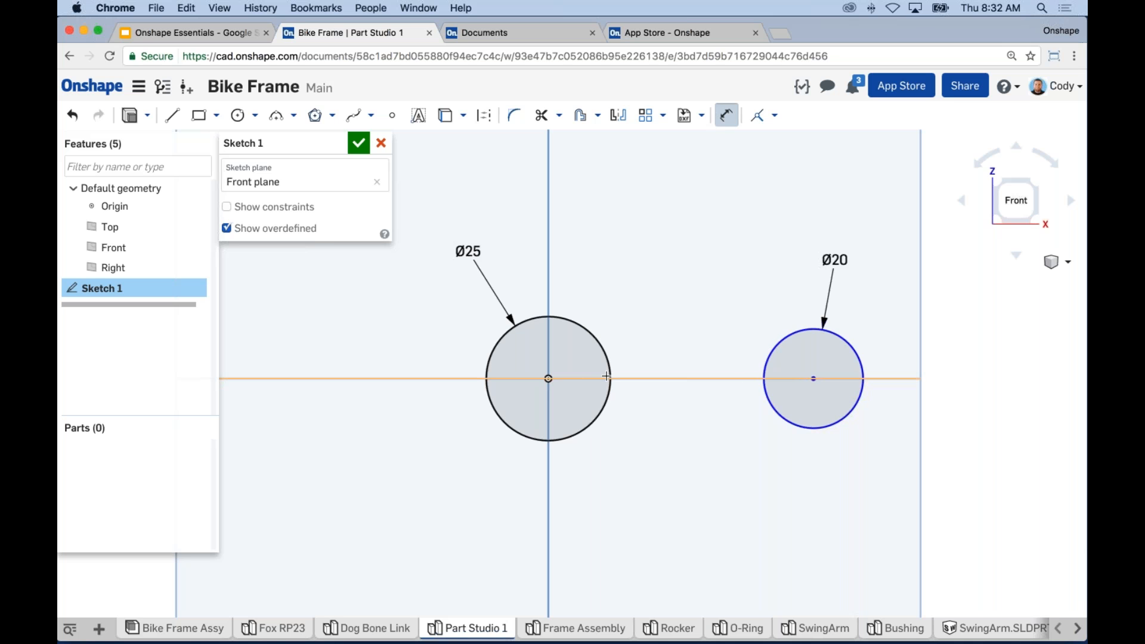
{"action": "left_click", "coordinate": [814, 378]}
{"action": "left_click", "coordinate": [548, 378]}
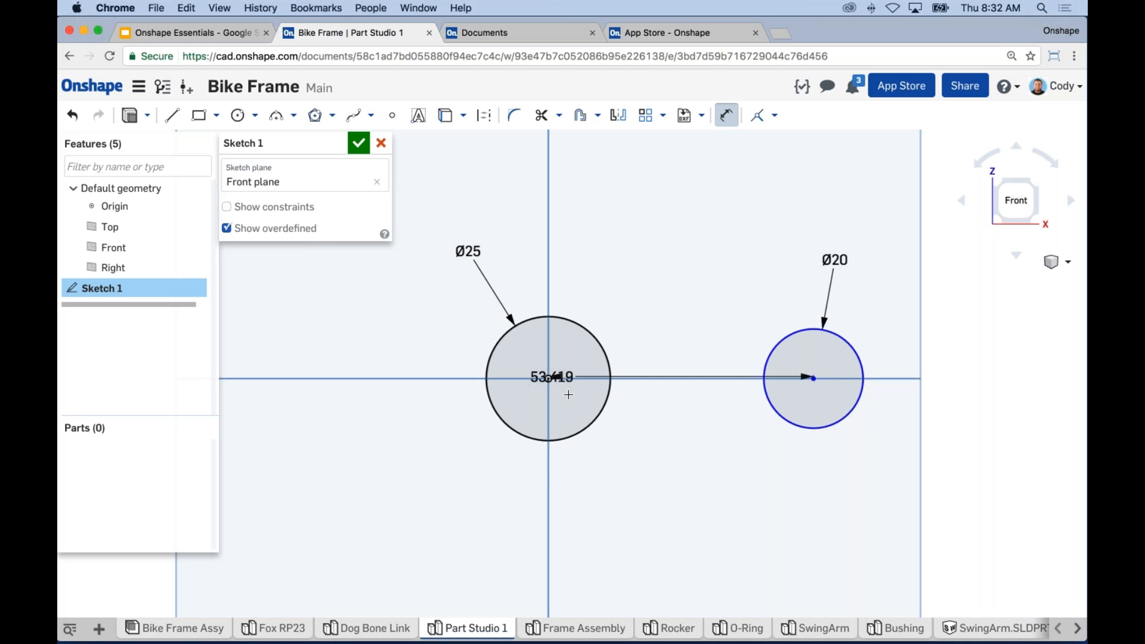
{"action": "left_click", "coordinate": [693, 543]}
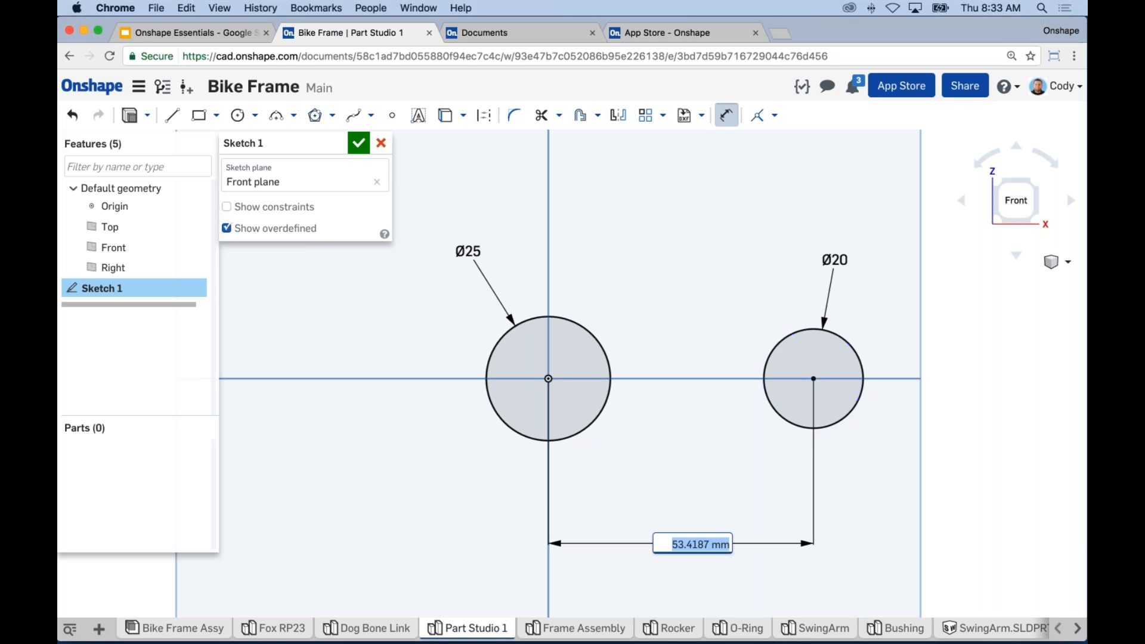
{"action": "type", "text": "85"}
{"action": "key", "text": "Return"}
{"action": "scroll", "coordinate": [767, 391], "scroll_direction": "down", "scroll_amount": 5}
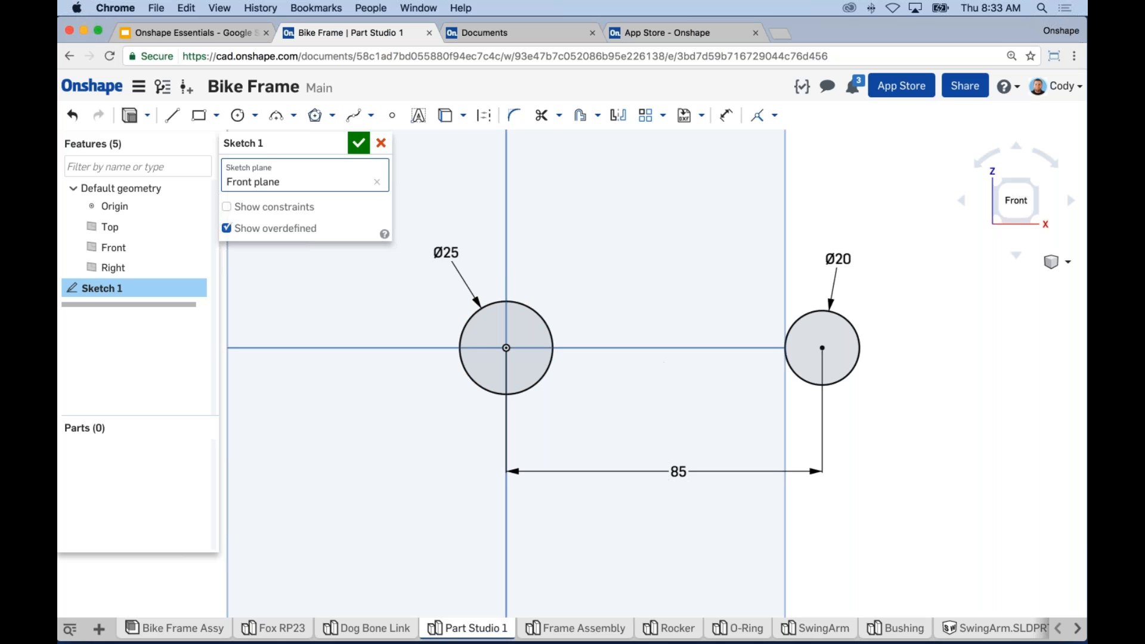
{"action": "left_click", "coordinate": [173, 117]}
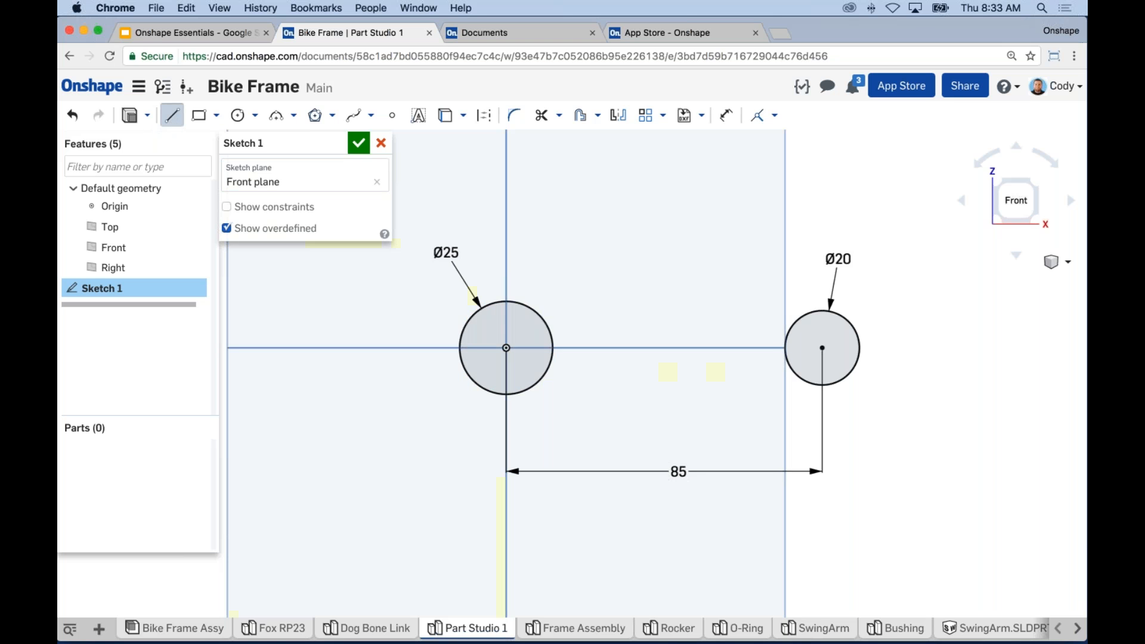
Step: Draw a construction line joining the left and right circle centres
{"action": "left_click", "coordinate": [486, 122]}
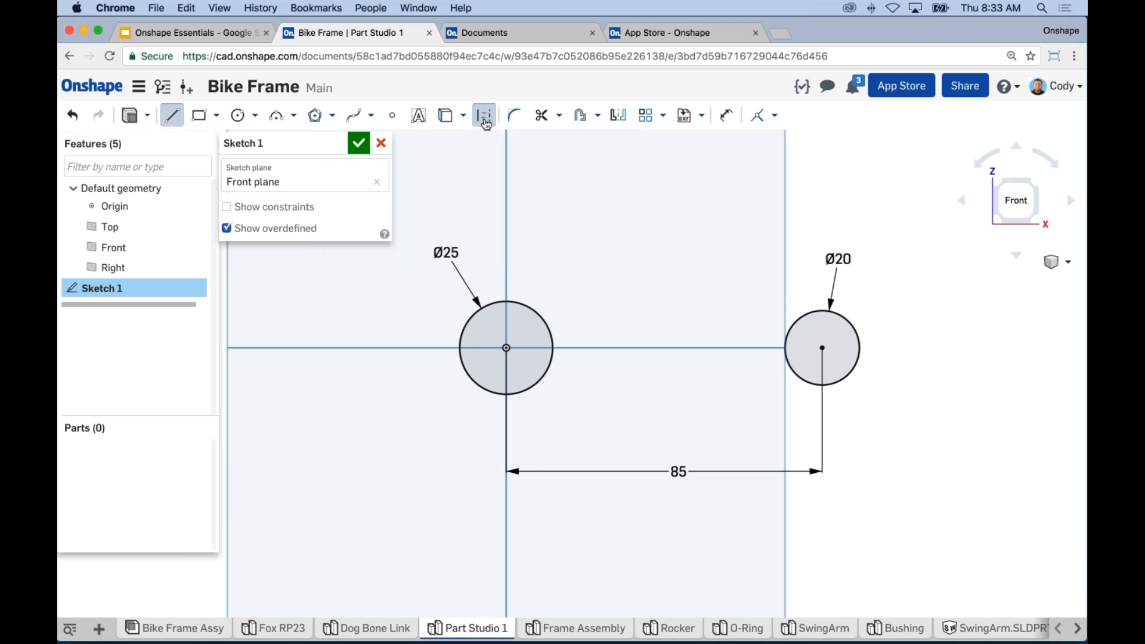
{"action": "left_click", "coordinate": [525, 372]}
{"action": "left_click", "coordinate": [822, 348]}
{"action": "key", "text": "Escape"}
{"action": "middle_click_drag", "start_coordinate": [730, 456], "coordinate": [716, 425]}
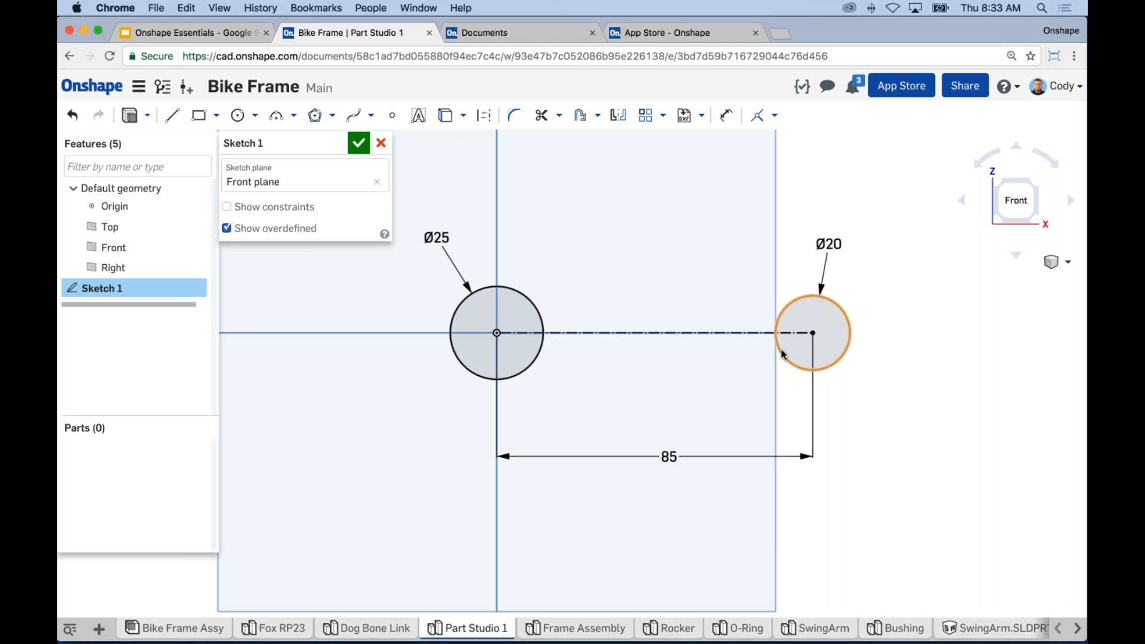
Step: Draw a straight line from the left circle's upper edge to the right circle's edge
{"action": "left_click", "coordinate": [173, 119]}
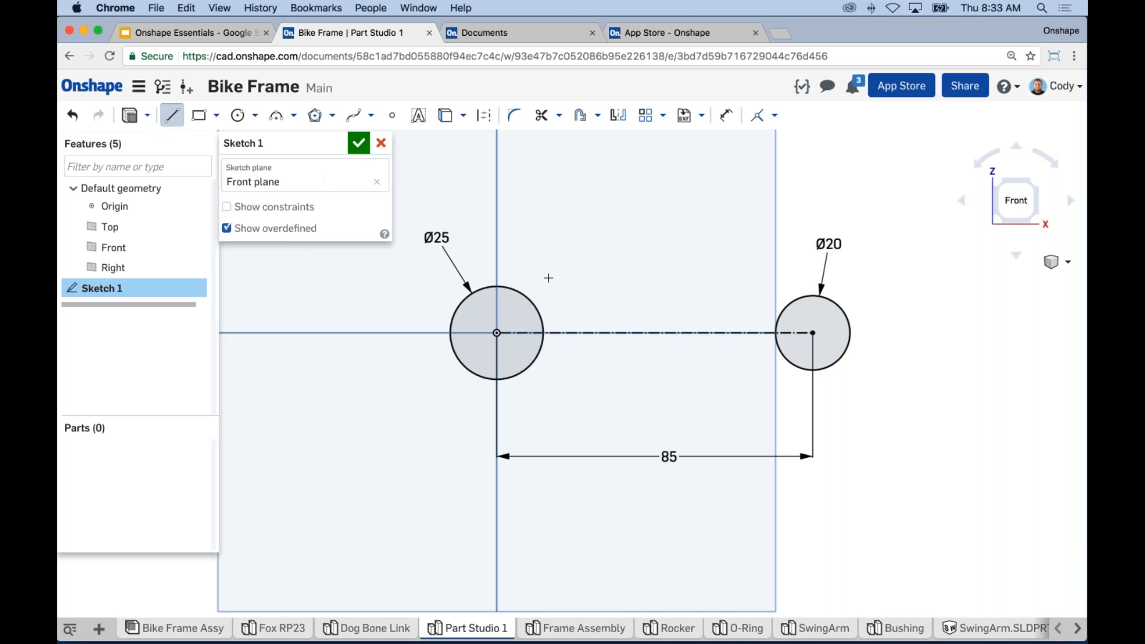
{"action": "left_click", "coordinate": [540, 312]}
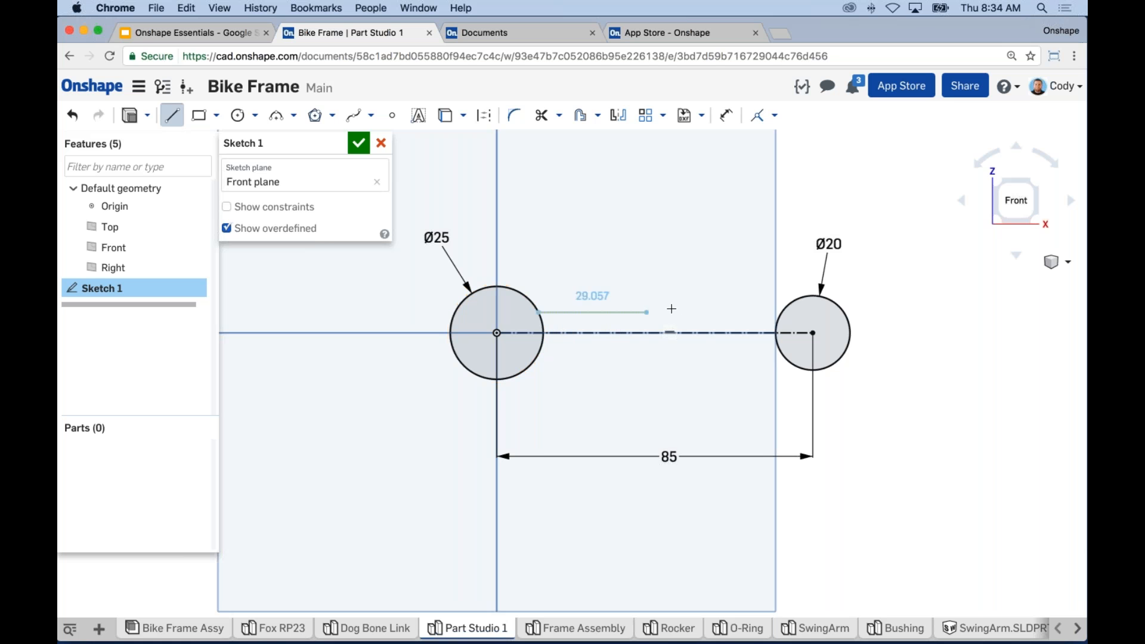
{"action": "left_click", "coordinate": [779, 311]}
{"action": "key", "text": "Escape"}
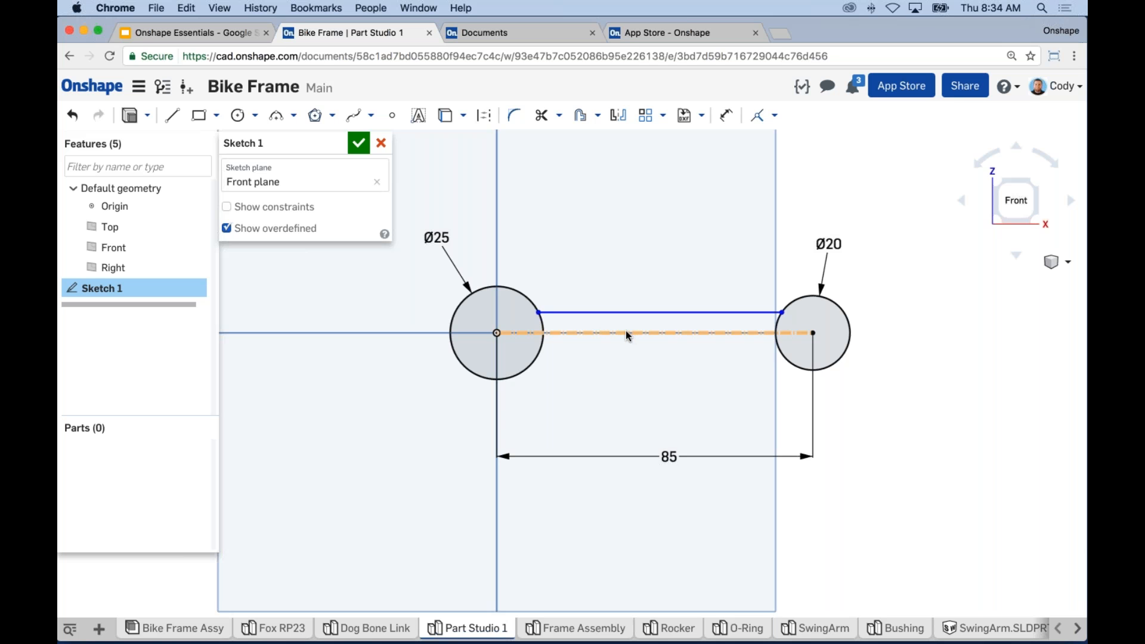
{"action": "middle_click_drag", "start_coordinate": [942, 399], "coordinate": [920, 395]}
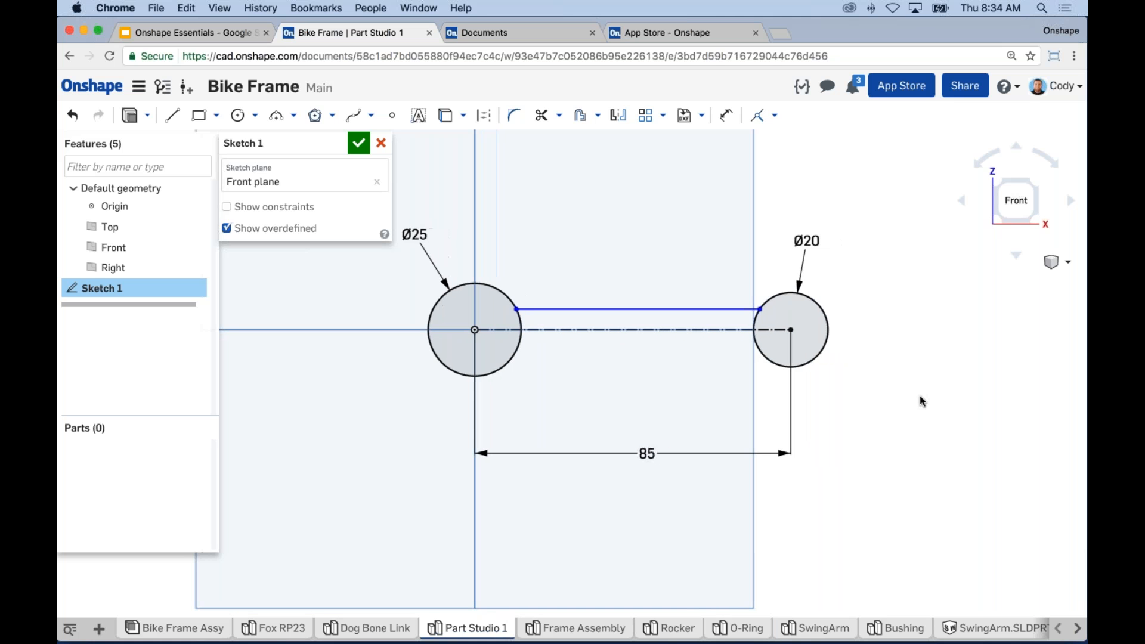
Step: Mirror the top line below the construction centreline
{"action": "left_click", "coordinate": [618, 117]}
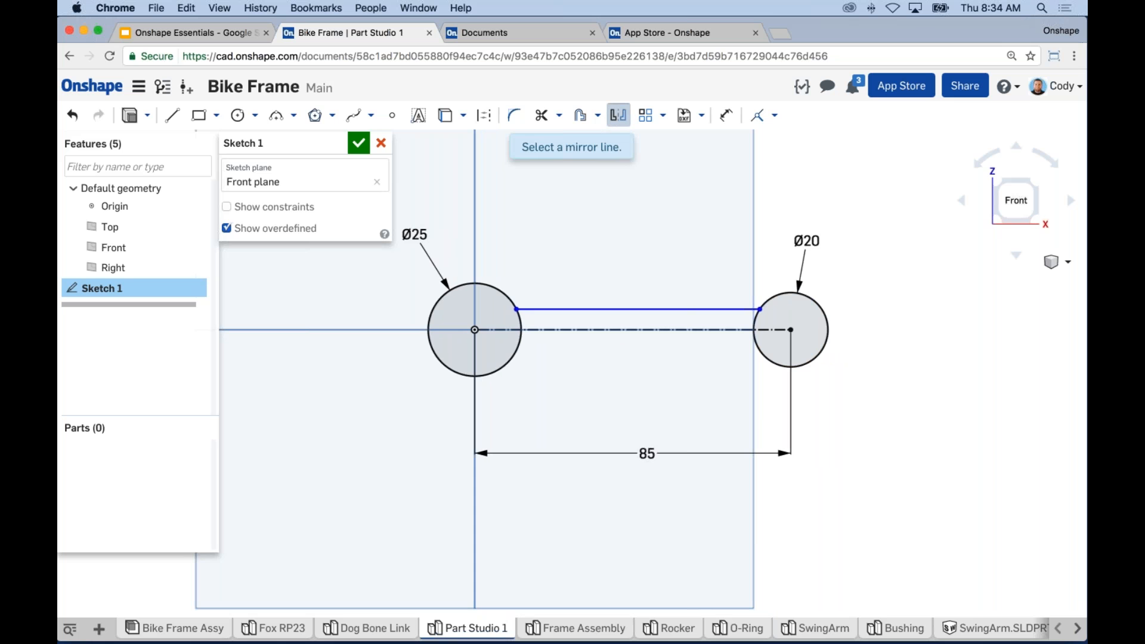
{"action": "left_click", "coordinate": [632, 331]}
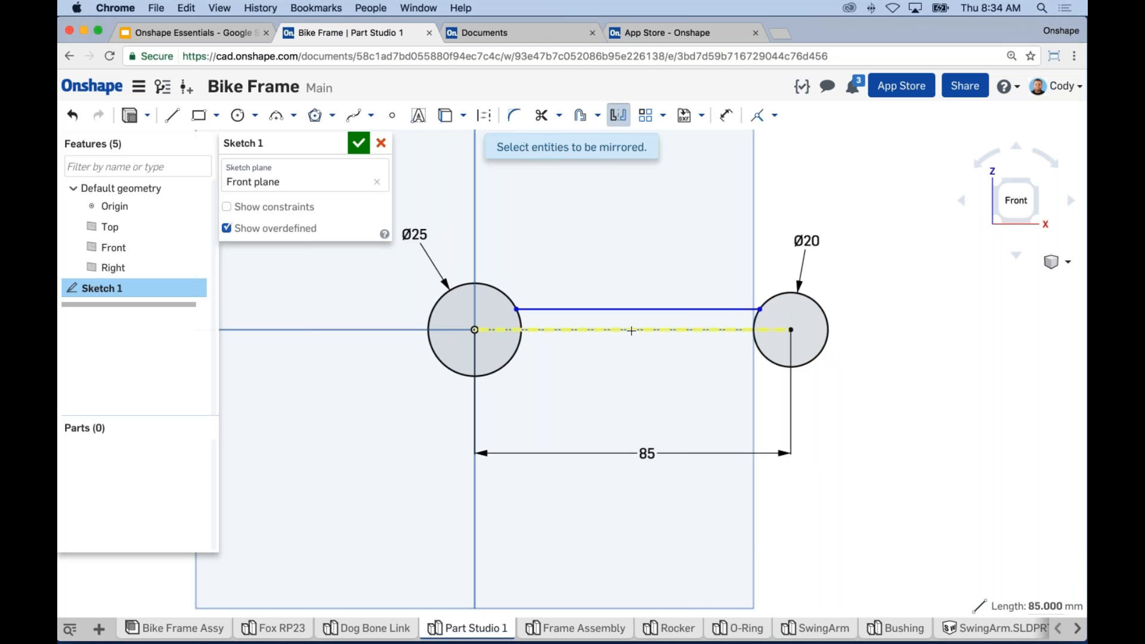
{"action": "left_click", "coordinate": [601, 308]}
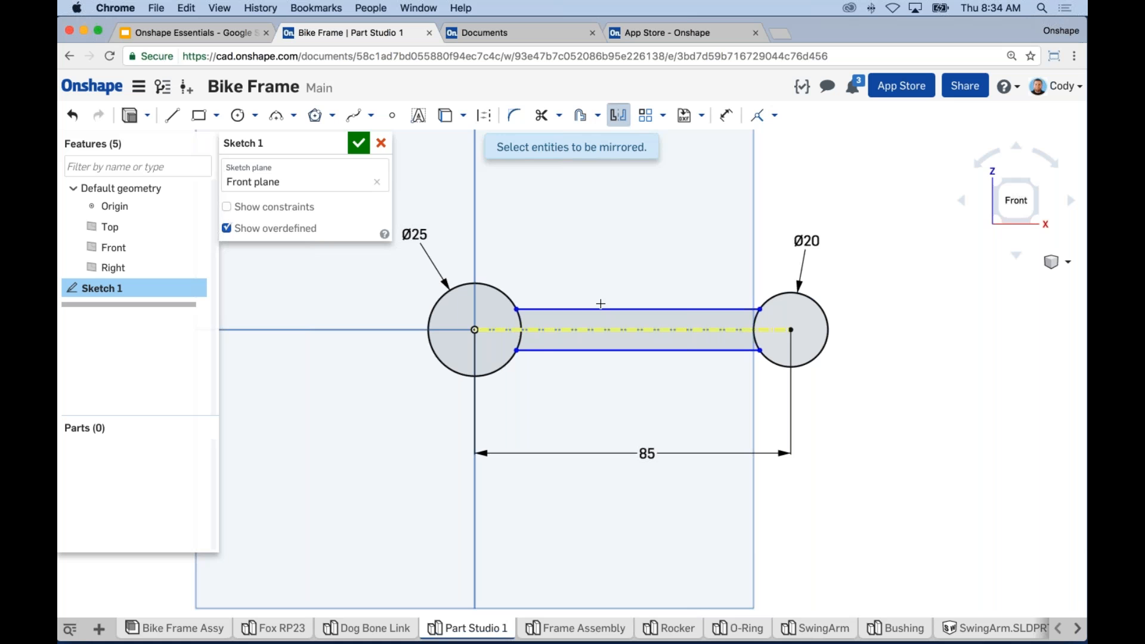
{"action": "left_click", "coordinate": [619, 115]}
{"action": "middle_click_drag", "start_coordinate": [914, 268], "coordinate": [940, 266]}
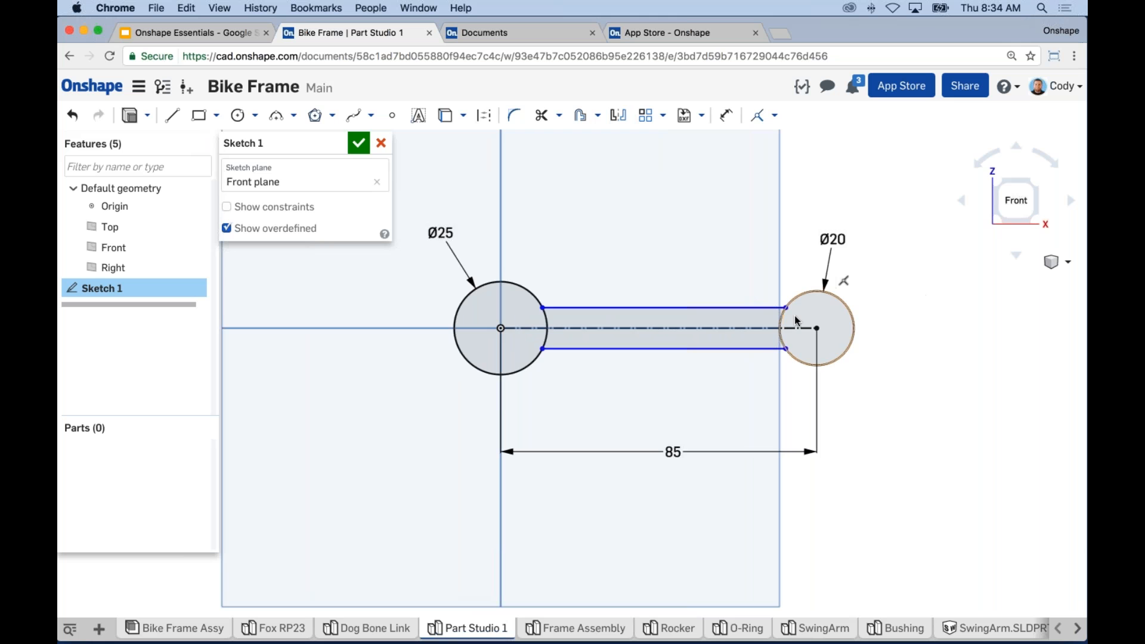
Step: Narrow the bar and dimension its top and bottom edges 16 apart
{"action": "left_click_drag", "start_coordinate": [785, 308], "coordinate": [784, 309]}
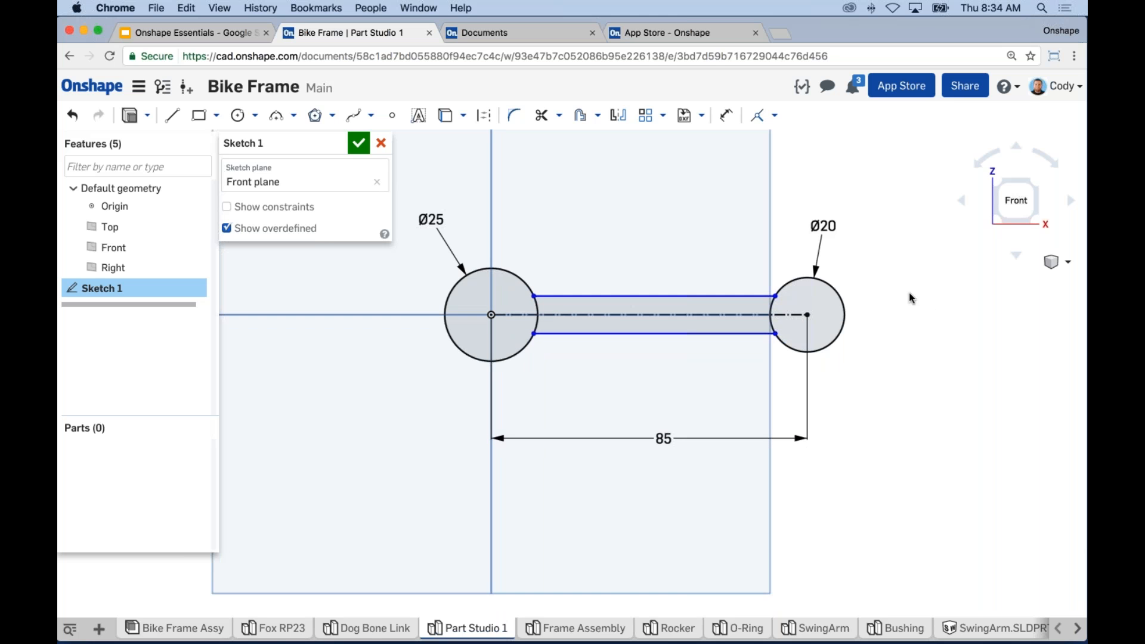
{"action": "key", "text": "d"}
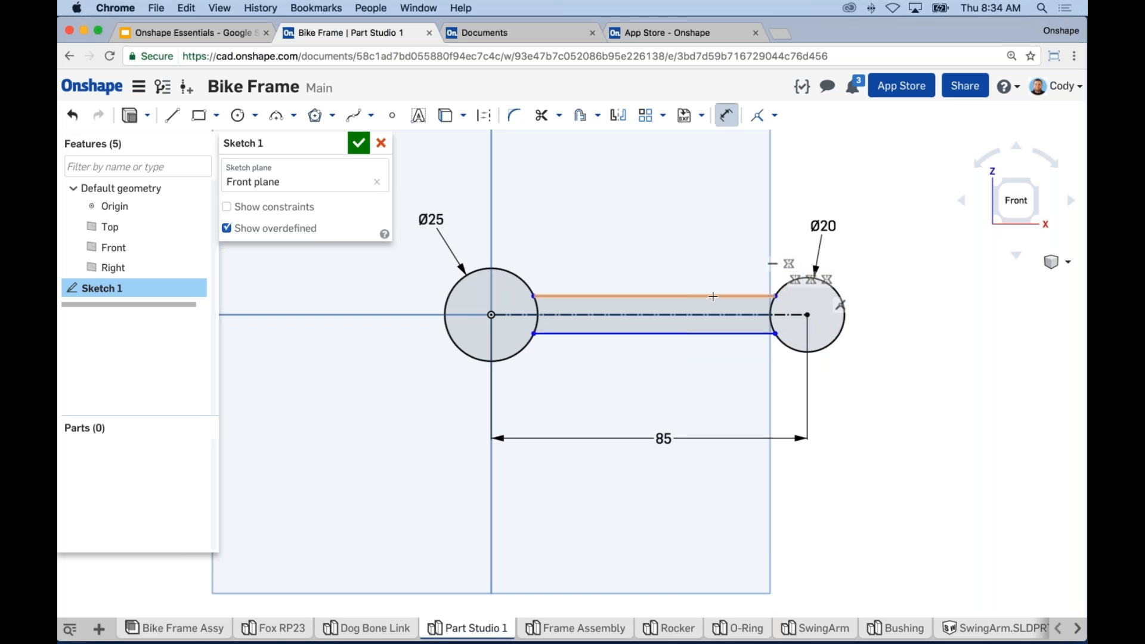
{"action": "left_click", "coordinate": [711, 297]}
{"action": "left_click", "coordinate": [725, 333]}
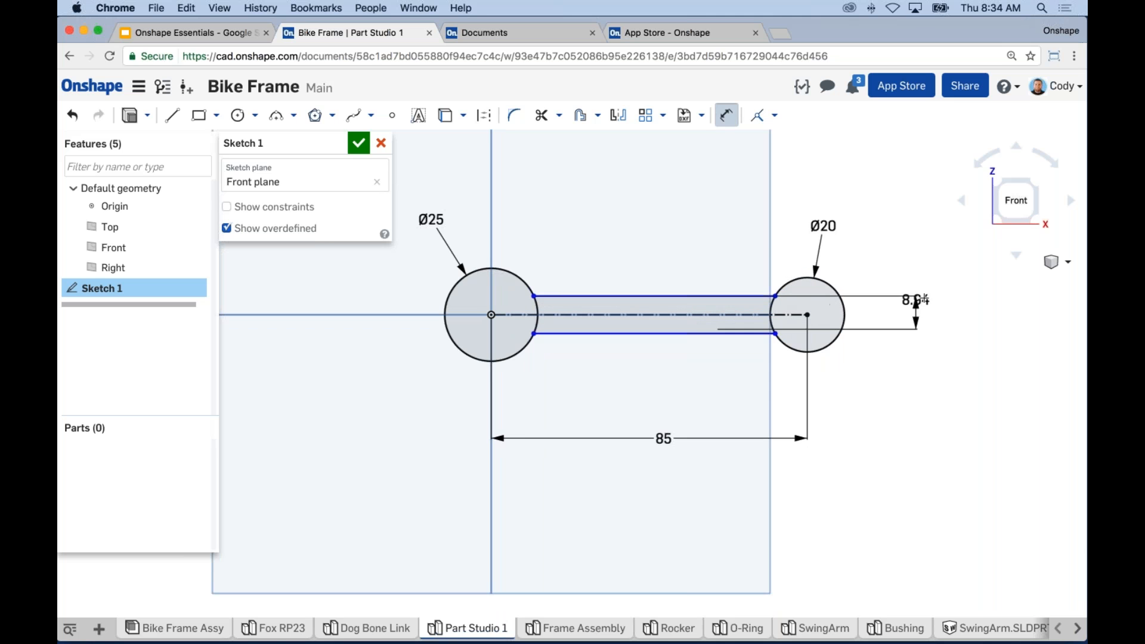
{"action": "left_click", "coordinate": [924, 311]}
{"action": "key", "text": "Return"}
{"action": "key", "text": "Escape"}
{"action": "middle_click_drag", "start_coordinate": [962, 441], "coordinate": [937, 431]}
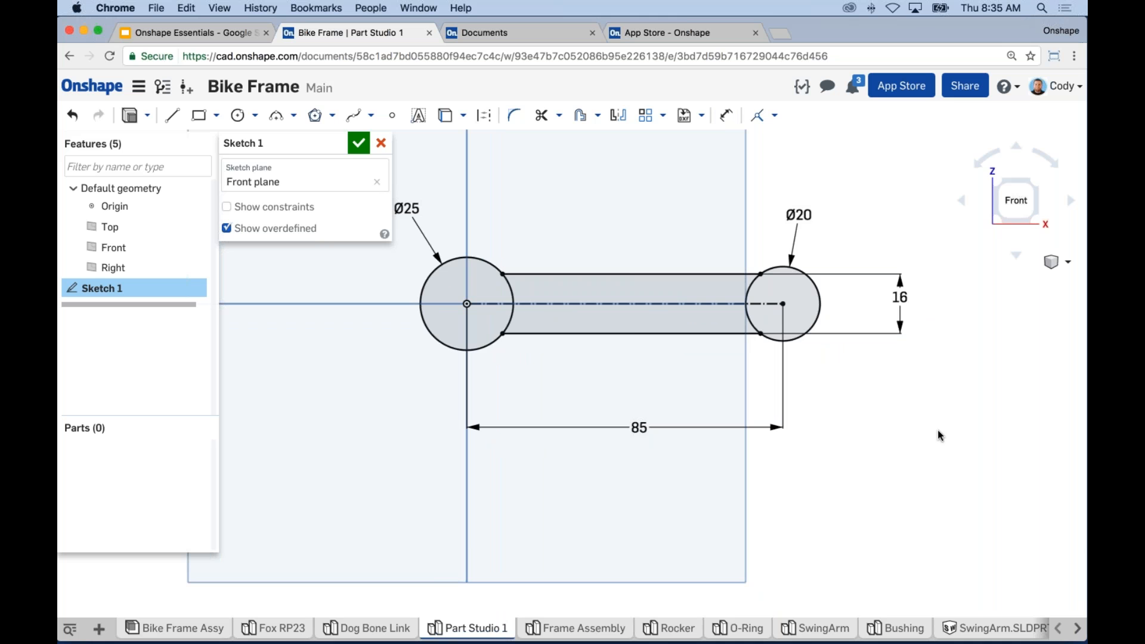
{"action": "middle_click_drag", "start_coordinate": [928, 462], "coordinate": [931, 483]}
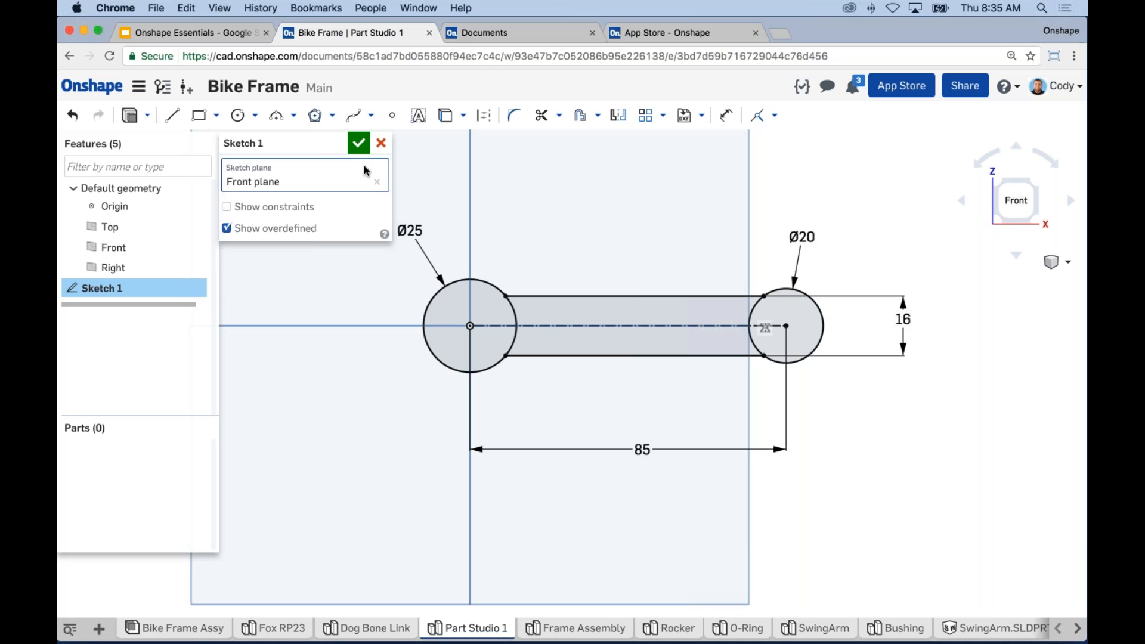
Step: Draw a small centre-point circle inside each boss, about Ø11.5 left and Ø11 right
{"action": "left_click", "coordinate": [238, 116]}
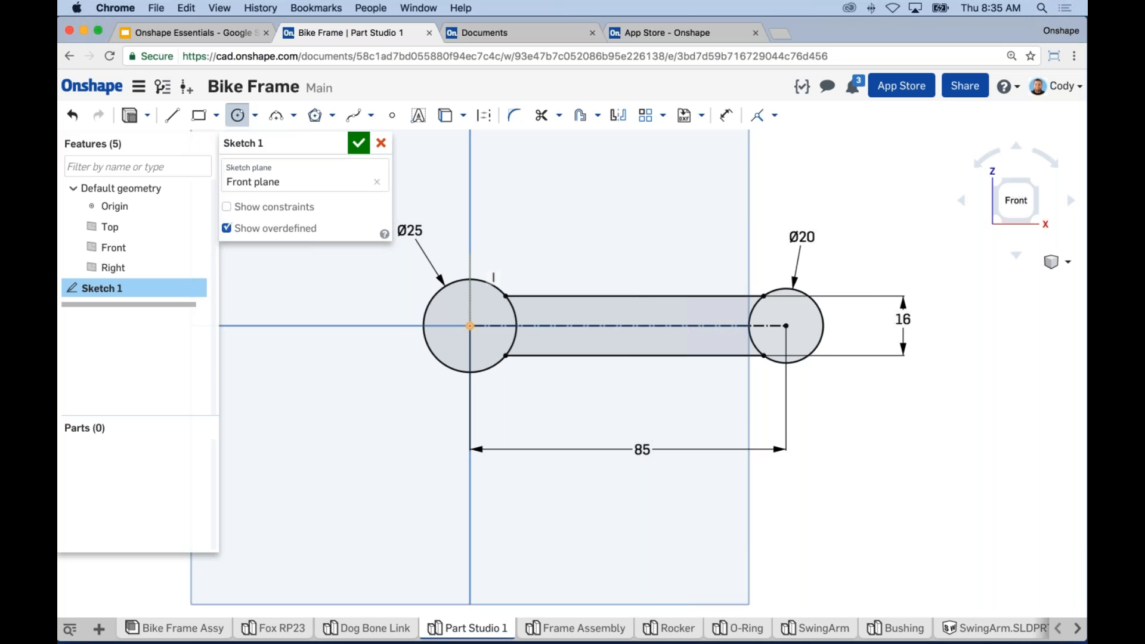
{"action": "left_click", "coordinate": [470, 326]}
{"action": "left_click", "coordinate": [456, 343]}
{"action": "left_click", "coordinate": [787, 326]}
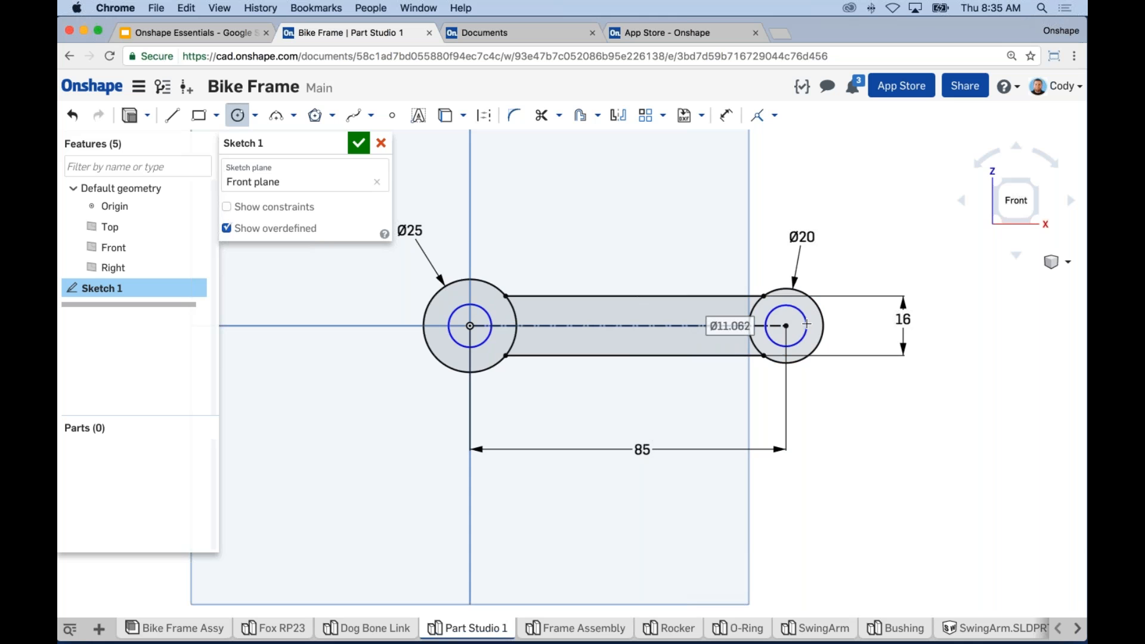
{"action": "left_click", "coordinate": [806, 324]}
{"action": "key", "text": "Escape"}
{"action": "middle_click_drag", "start_coordinate": [840, 401], "coordinate": [858, 395]}
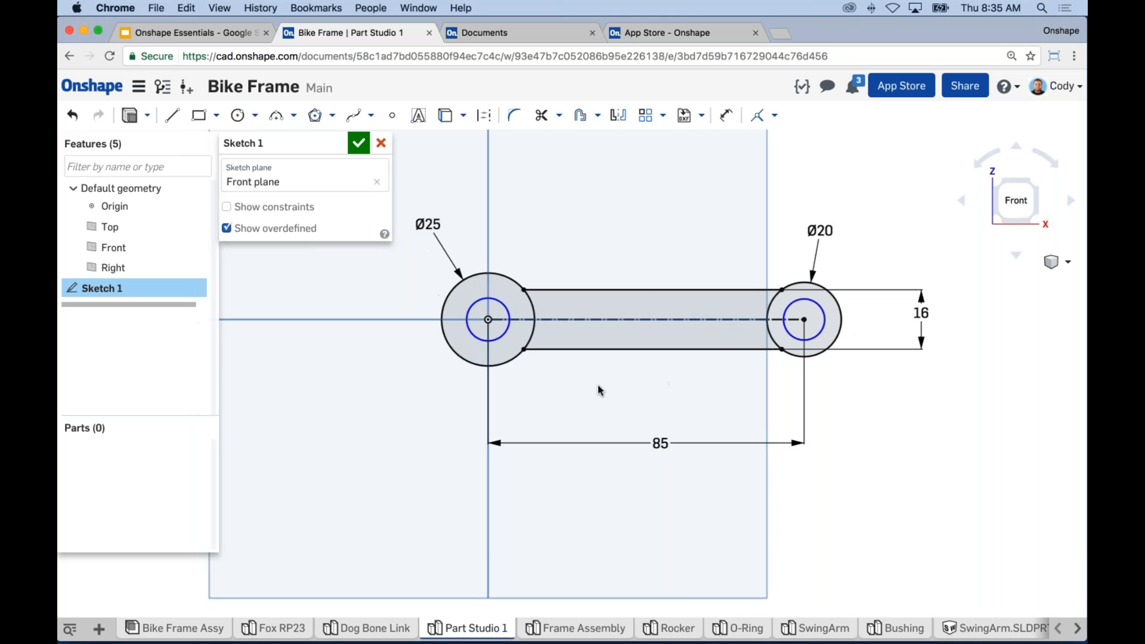
{"action": "left_click", "coordinate": [501, 336]}
{"action": "middle_click_drag", "start_coordinate": [413, 287], "coordinate": [416, 293]}
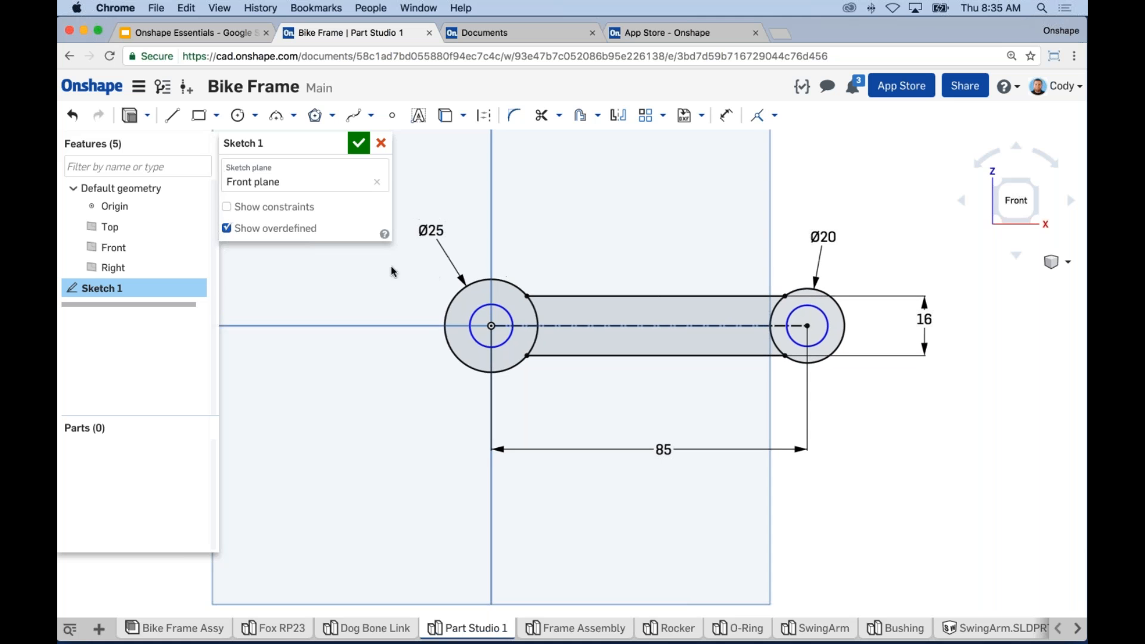
{"action": "left_click", "coordinate": [227, 208]}
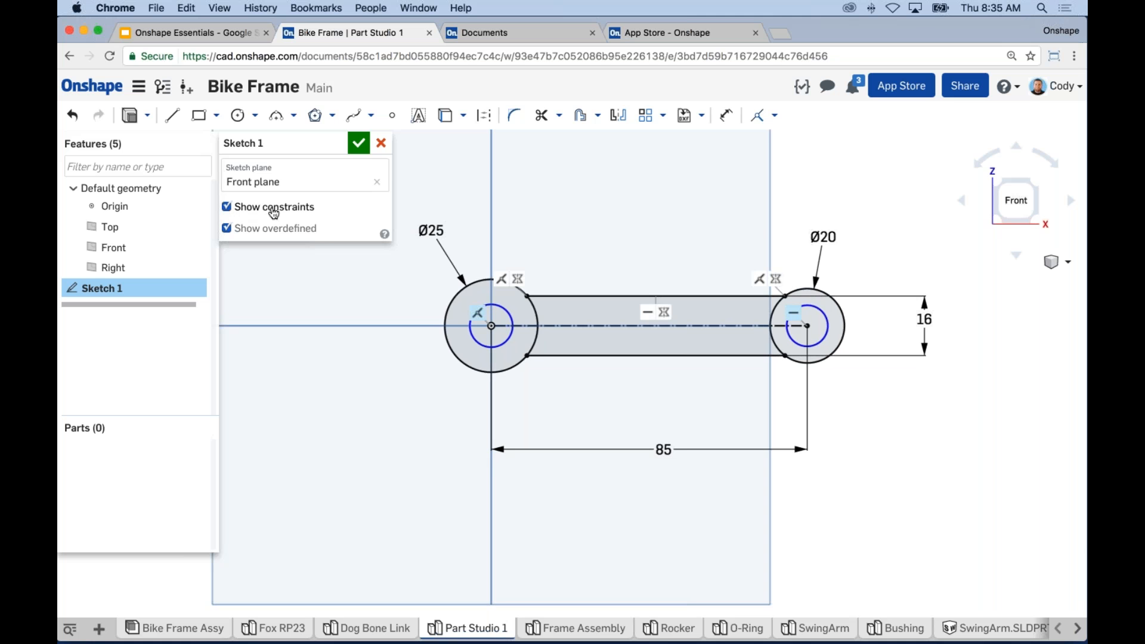
{"action": "left_click", "coordinate": [664, 312]}
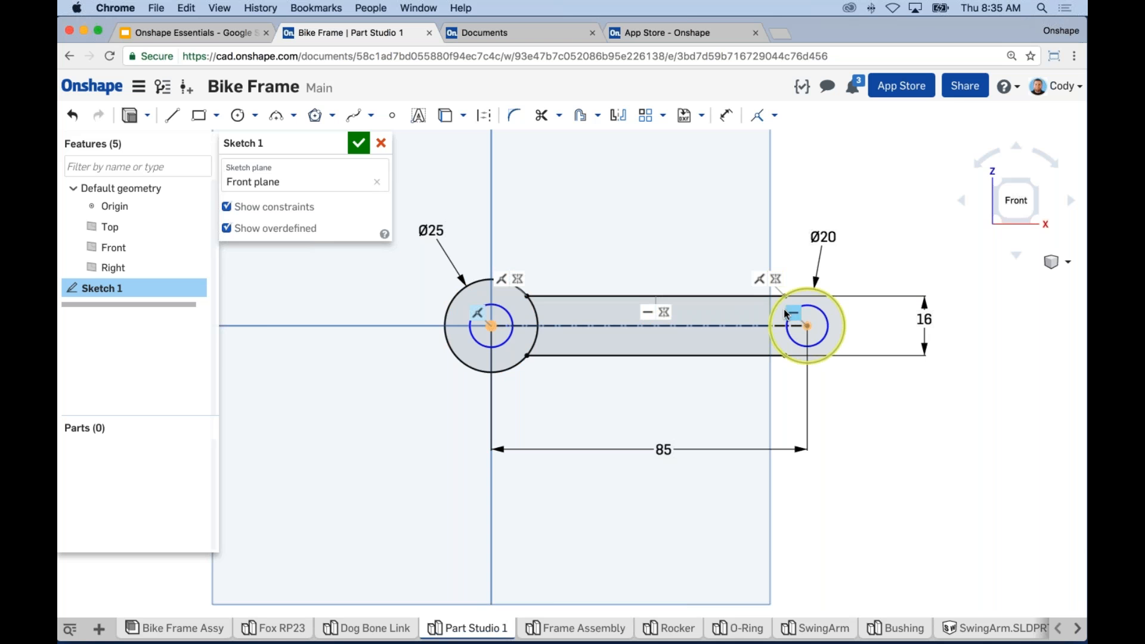
{"action": "left_click", "coordinate": [293, 208]}
{"action": "mouse_move", "coordinate": [632, 418]}
{"action": "middle_mouse_down"}
{"action": "mouse_move", "coordinate": [634, 404]}
{"action": "mouse_move", "coordinate": [668, 408]}
{"action": "middle_mouse_up"}
{"action": "scroll", "coordinate": [664, 397], "scroll_direction": "up", "scroll_amount": 1}
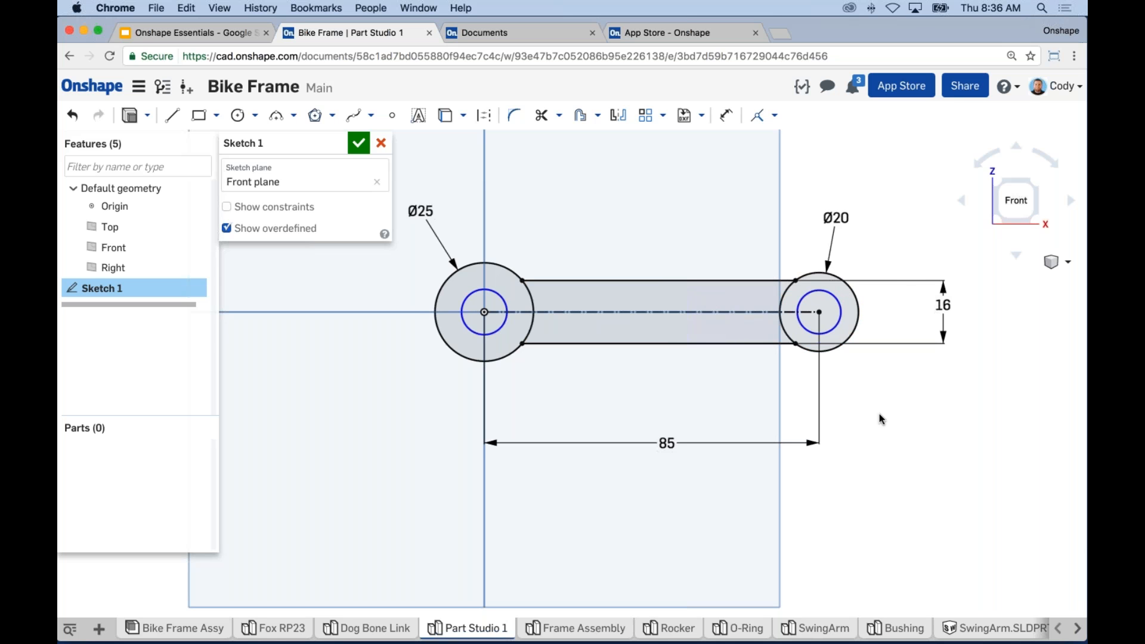
{"action": "left_click_drag", "start_coordinate": [825, 332], "coordinate": [827, 330]}
{"action": "left_click_drag", "start_coordinate": [494, 334], "coordinate": [492, 334]}
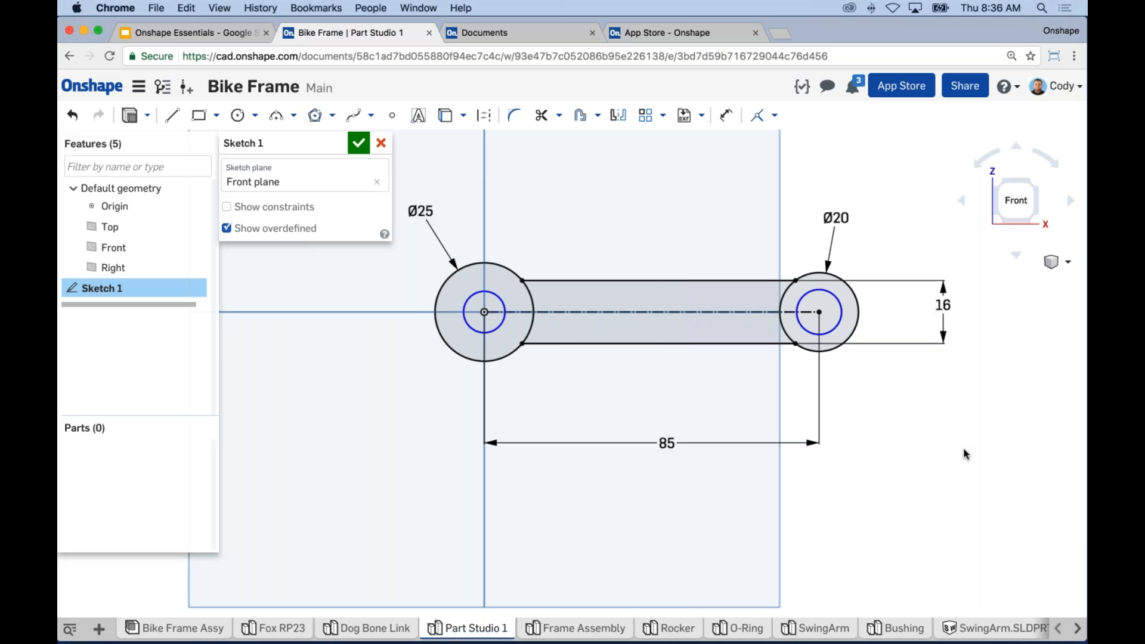
Step: Apply an Equal constraint to both inner hole circles and drag one to check they resize together
{"action": "left_click", "coordinate": [835, 328]}
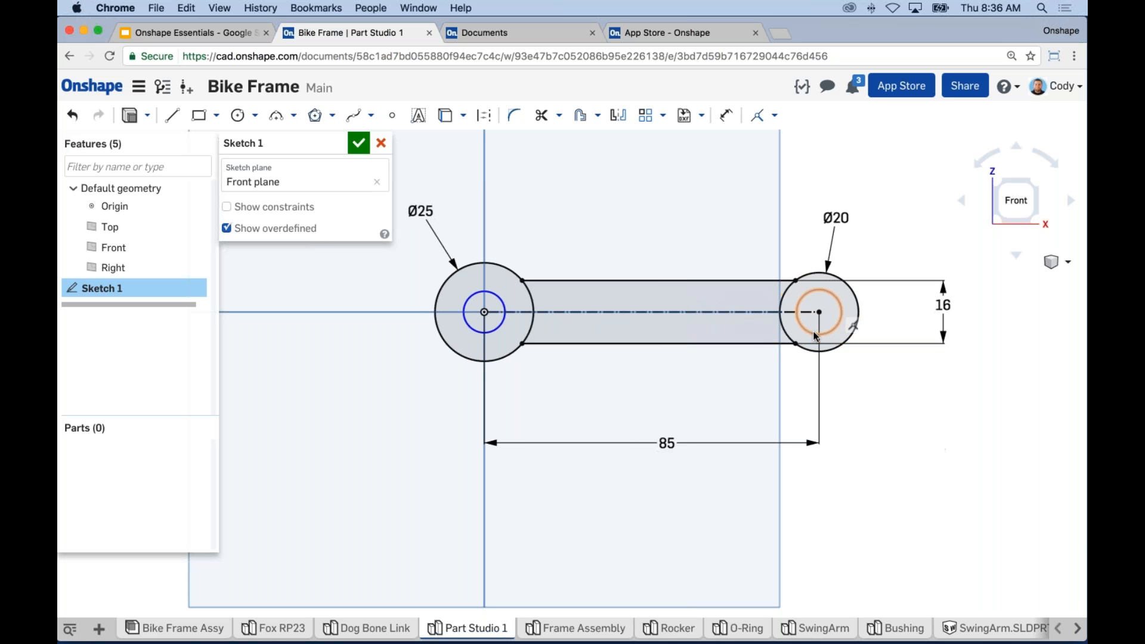
{"action": "left_click", "coordinate": [493, 331]}
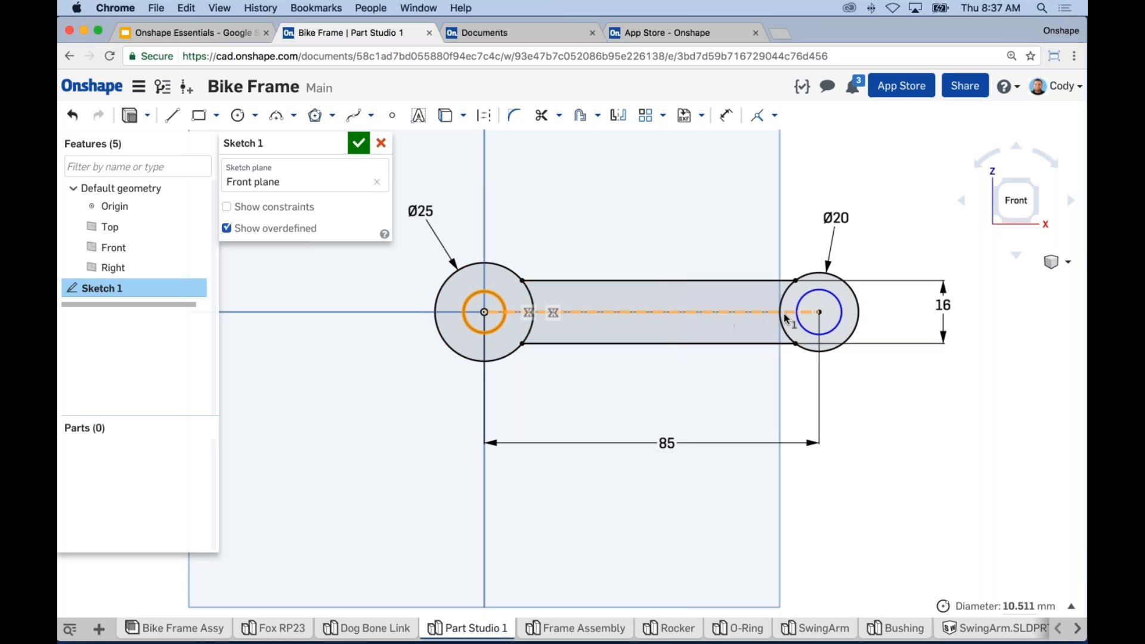
{"action": "left_click", "coordinate": [799, 327]}
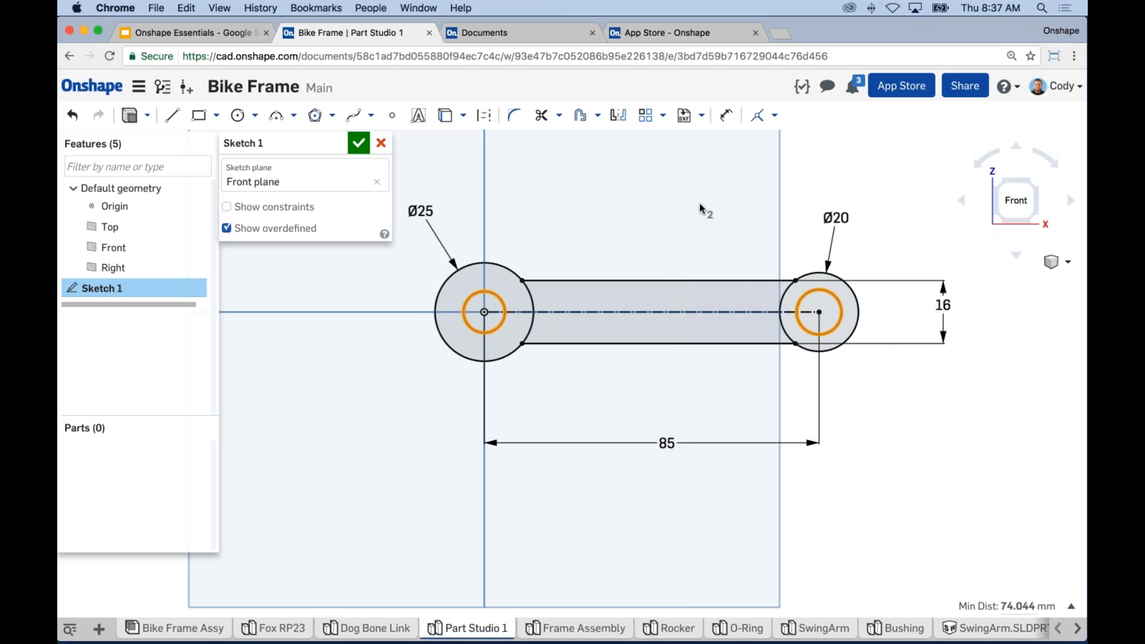
{"action": "left_click", "coordinate": [774, 115]}
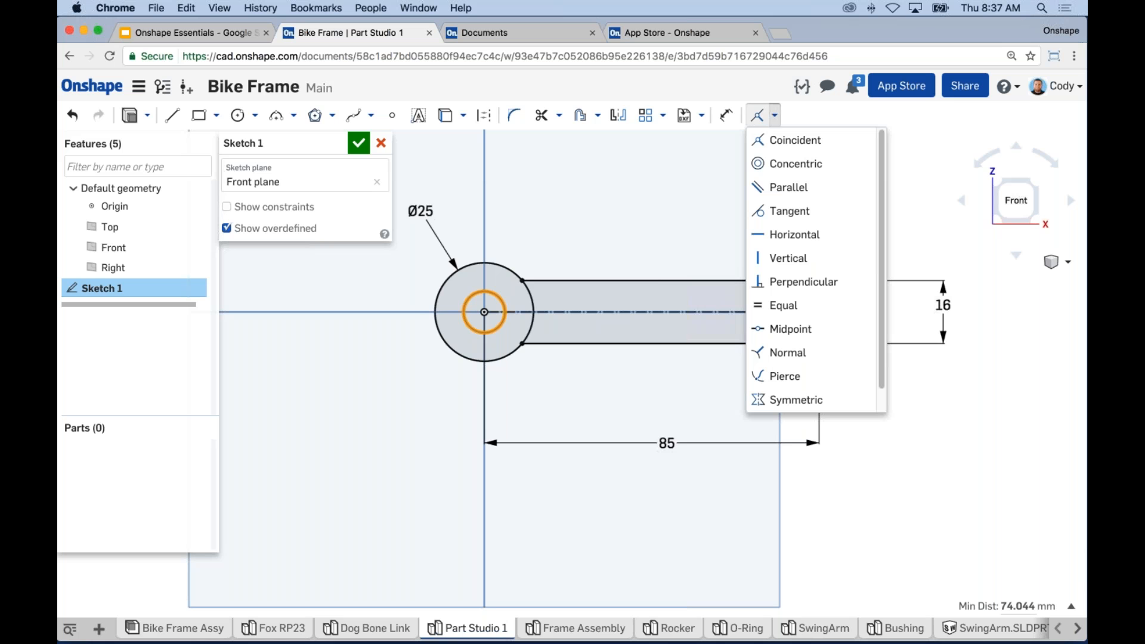
{"action": "left_click", "coordinate": [802, 309]}
{"action": "left_click", "coordinate": [797, 305]}
{"action": "left_click", "coordinate": [774, 116]}
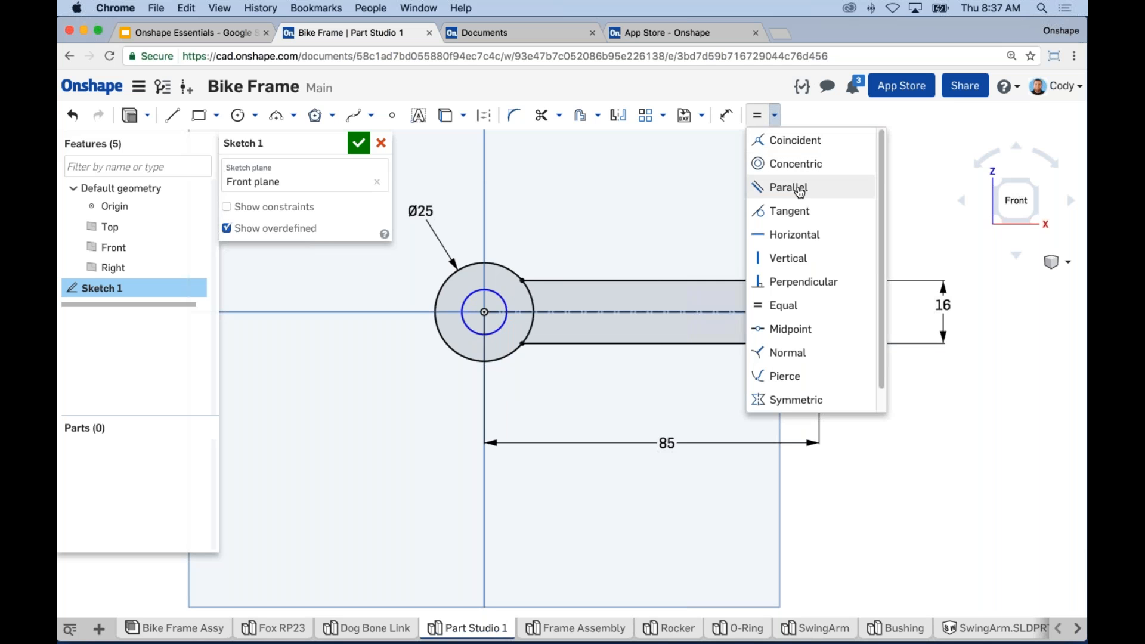
{"action": "left_click", "coordinate": [675, 202]}
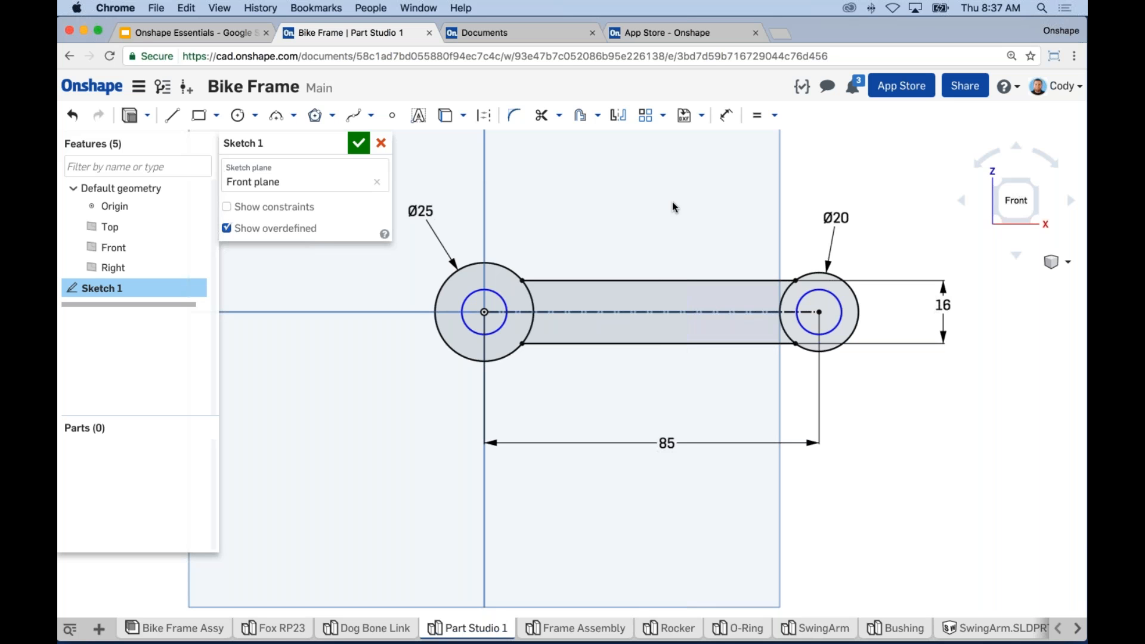
{"action": "mouse_move", "coordinate": [493, 293]}
{"action": "left_mouse_down"}
{"action": "mouse_move", "coordinate": [503, 284]}
{"action": "mouse_move", "coordinate": [493, 303]}
{"action": "mouse_move", "coordinate": [504, 300]}
{"action": "left_mouse_up"}
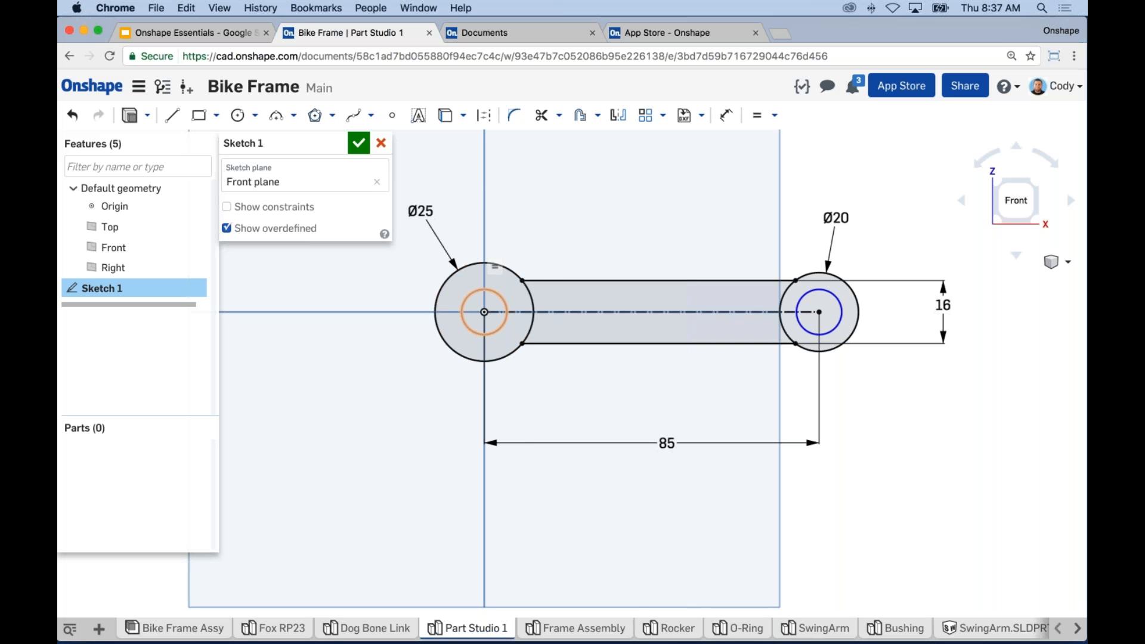
Step: Dimension the left inner hole at Ø12 so both equal holes take that size
{"action": "key", "text": "d"}
{"action": "left_click", "coordinate": [504, 300]}
{"action": "left_click", "coordinate": [406, 299]}
{"action": "type", "text": "12"}
{"action": "key", "text": "Return"}
{"action": "key", "text": "Escape"}
{"action": "middle_click_drag", "start_coordinate": [998, 397], "coordinate": [1005, 404]}
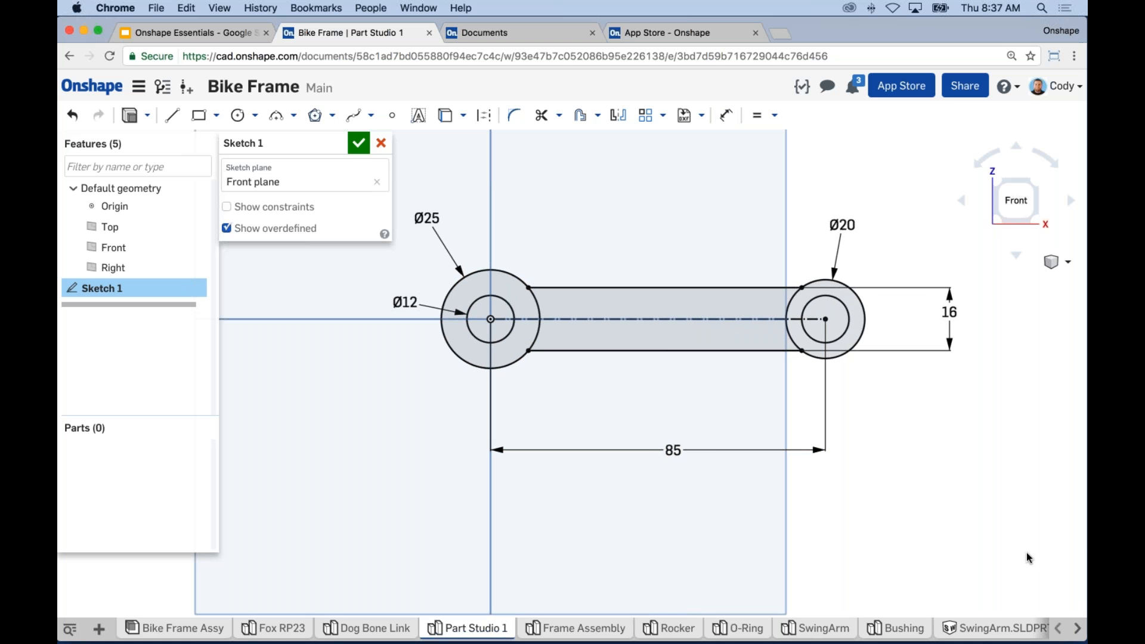
{"action": "middle_click_drag", "start_coordinate": [976, 496], "coordinate": [969, 503]}
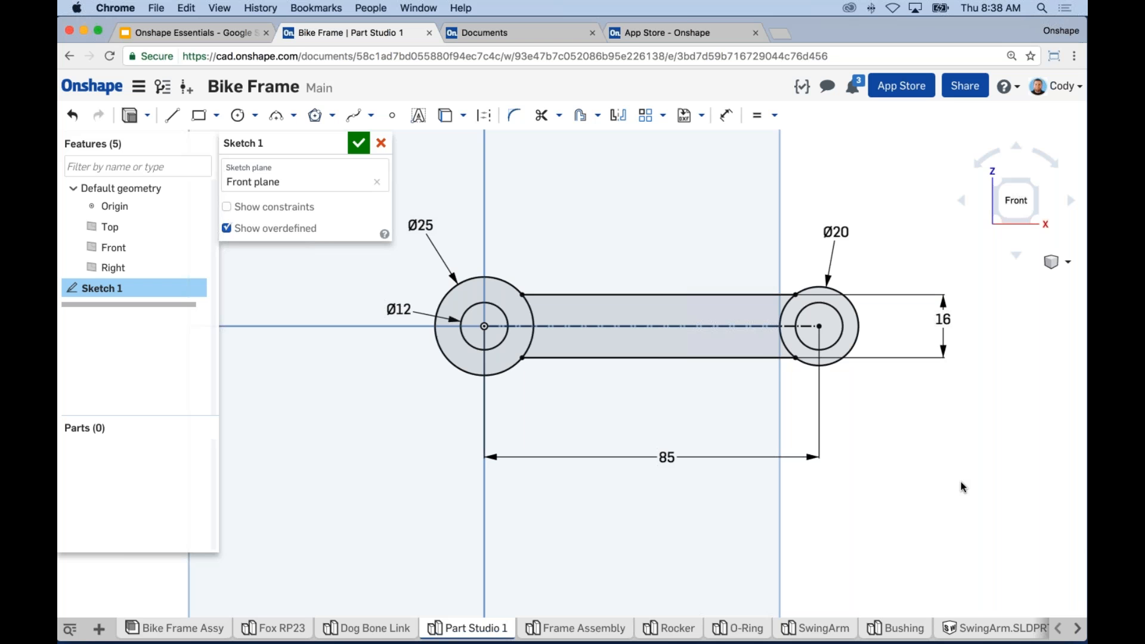
{"action": "scroll", "coordinate": [541, 338], "scroll_direction": "up", "scroll_amount": 2}
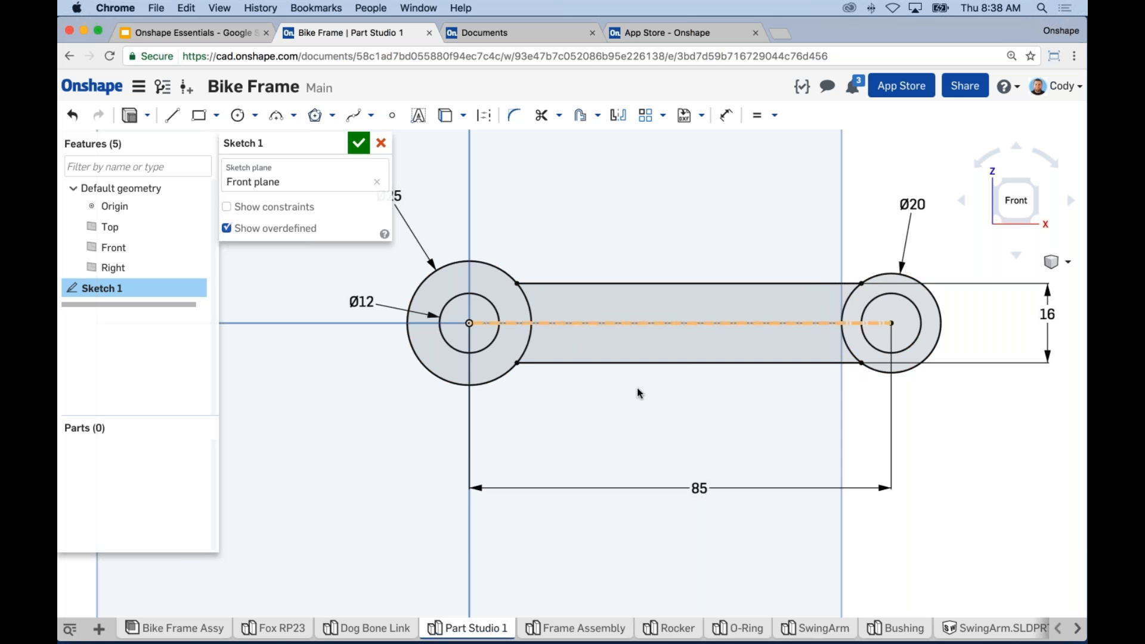
Step: Close the sketch and extrude it 25 mm blind into Part 1
{"action": "left_click", "coordinate": [129, 115]}
{"action": "key", "text": "shift+7"}
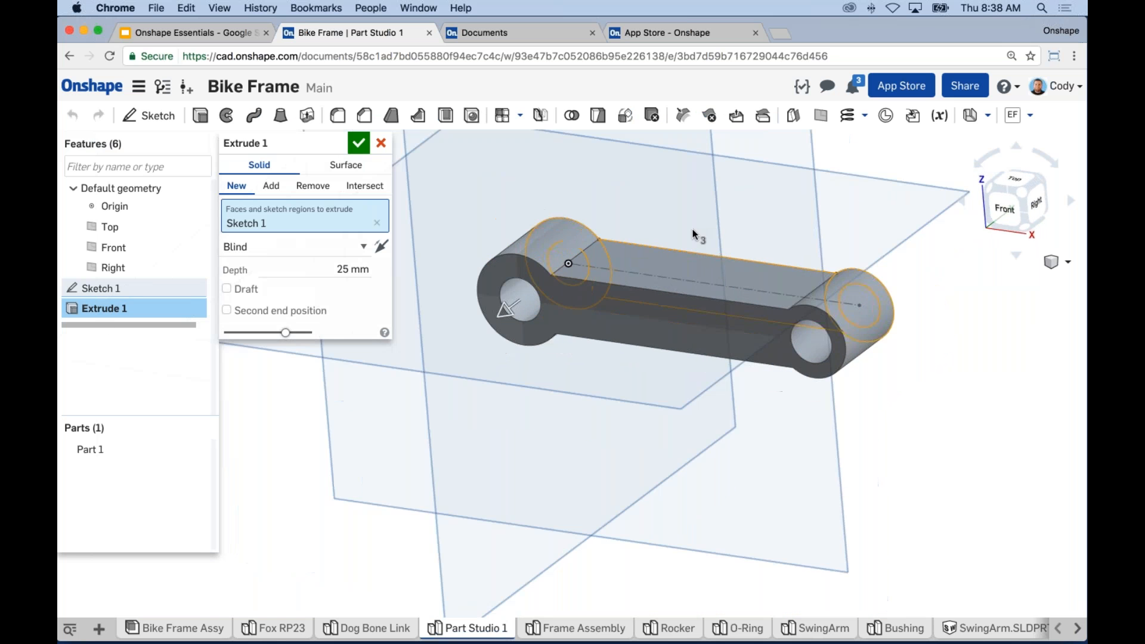
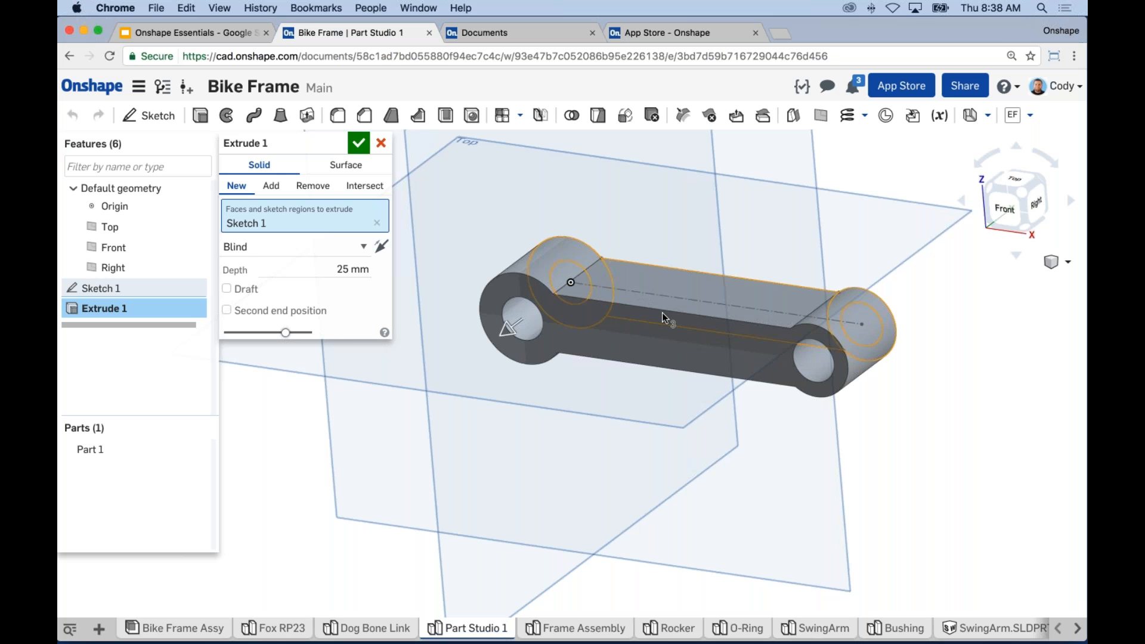
Step: Open the extrude end-type list (Blind, Symmetric, Up to next) for the 25 mm extrusion
{"action": "mouse_move", "coordinate": [744, 237]}
{"action": "right_mouse_down"}
{"action": "mouse_move", "coordinate": [724, 266]}
{"action": "mouse_move", "coordinate": [743, 256]}
{"action": "right_mouse_up"}
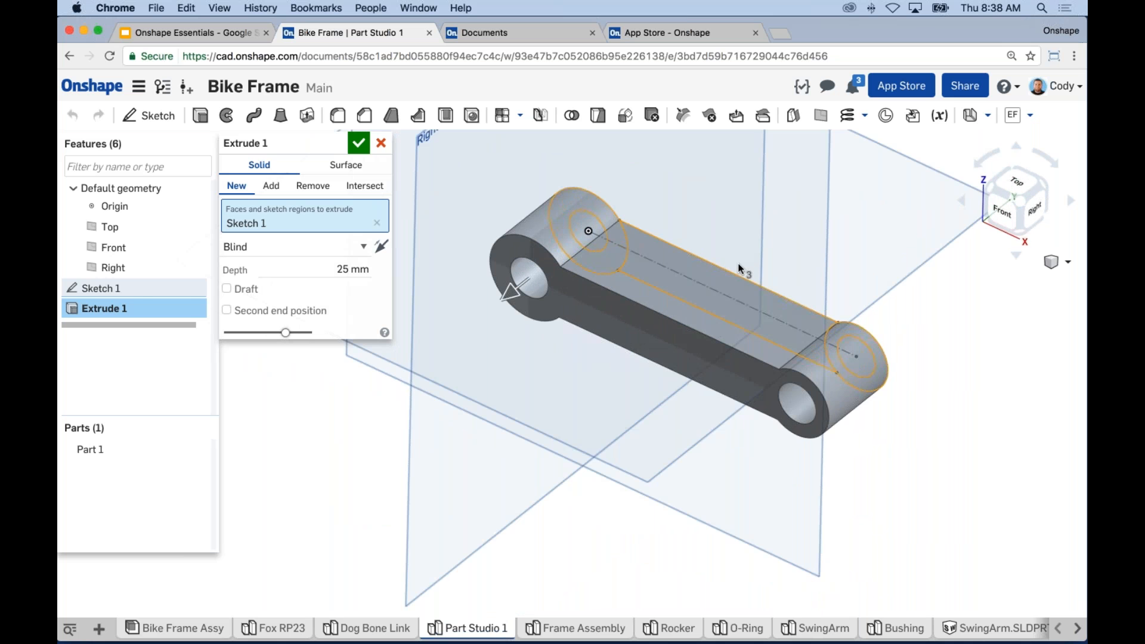
{"action": "scroll", "coordinate": [740, 266], "scroll_direction": "down", "scroll_amount": 3}
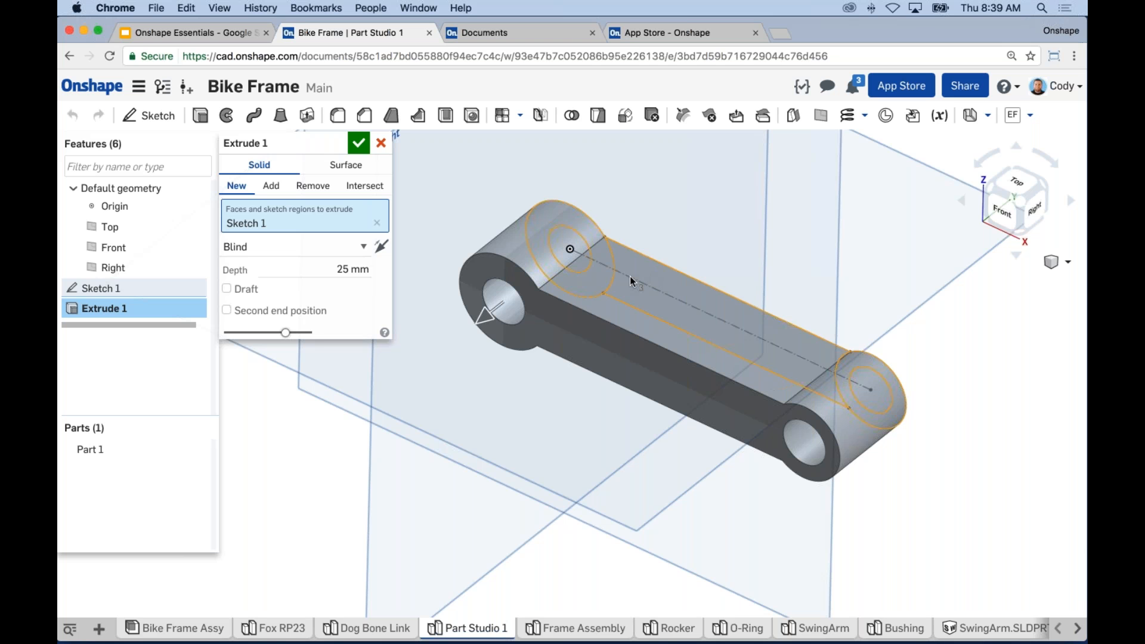
{"action": "left_click", "coordinate": [330, 250]}
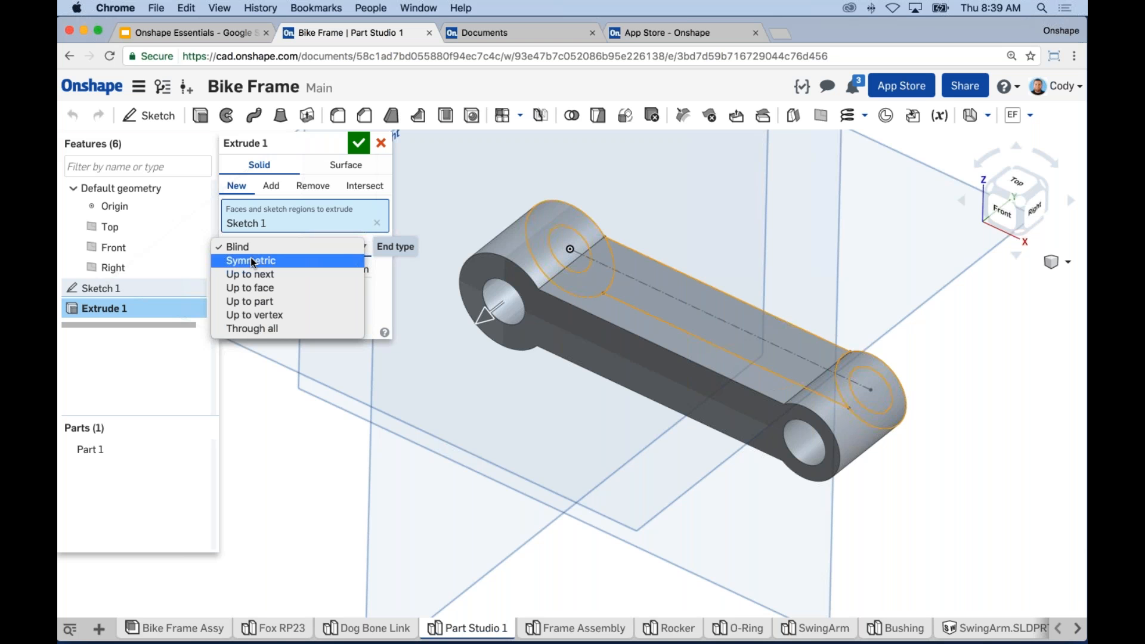
Step: Keep the Blind end type and test Opposite direction, leaving the extrusion on its original side
{"action": "left_click", "coordinate": [263, 247]}
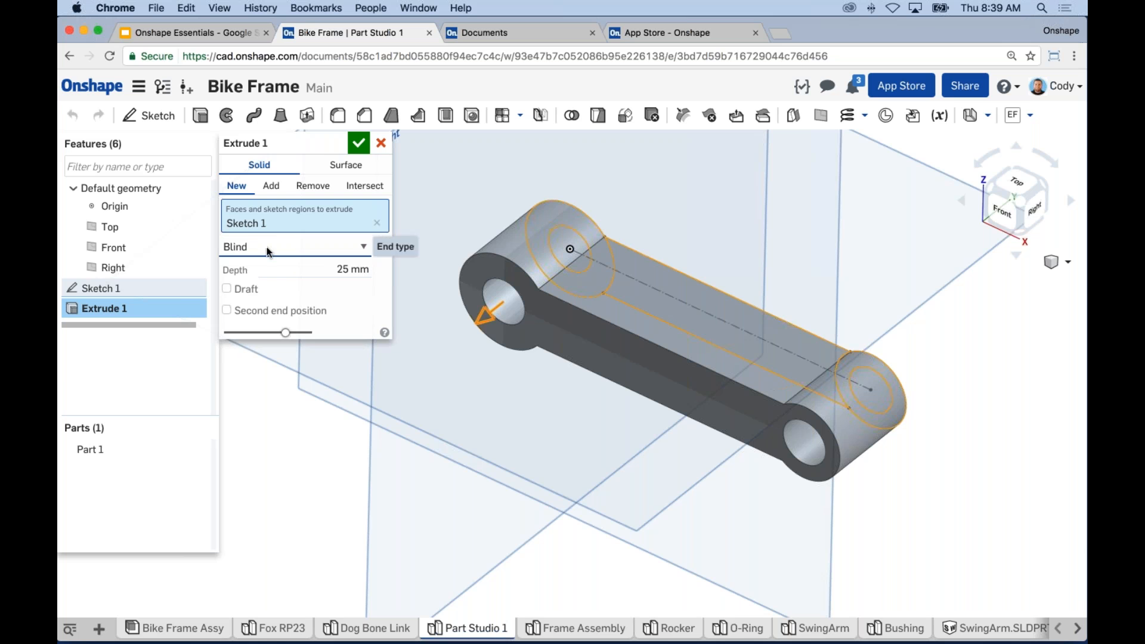
{"action": "left_click", "coordinate": [383, 243]}
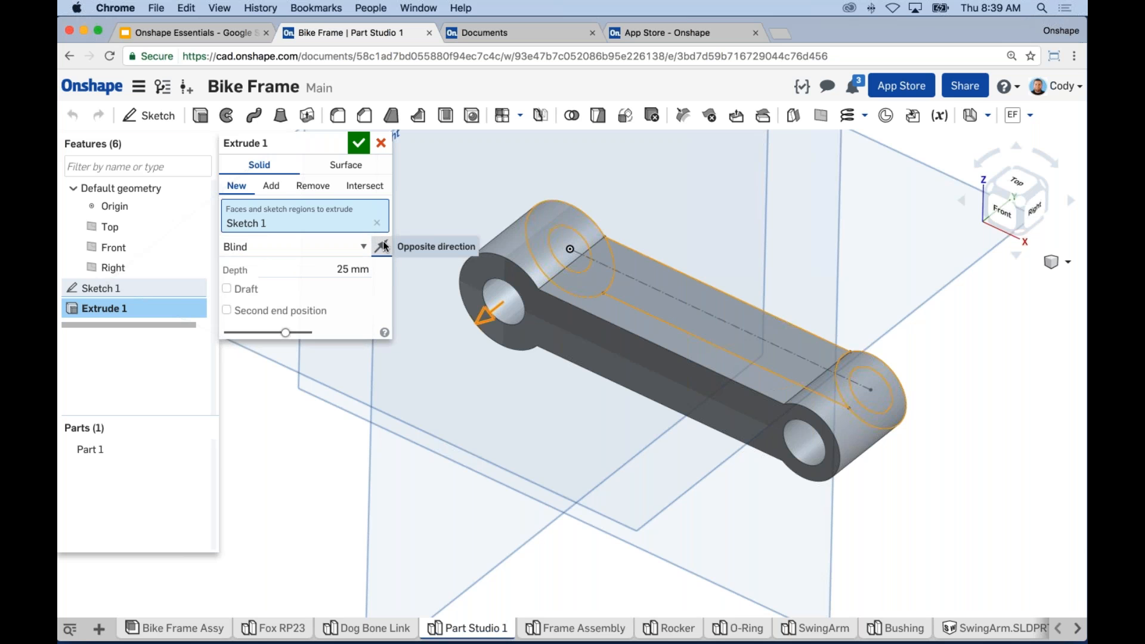
{"action": "left_click", "coordinate": [383, 244]}
{"action": "left_click_drag", "start_coordinate": [338, 272], "coordinate": [426, 269]}
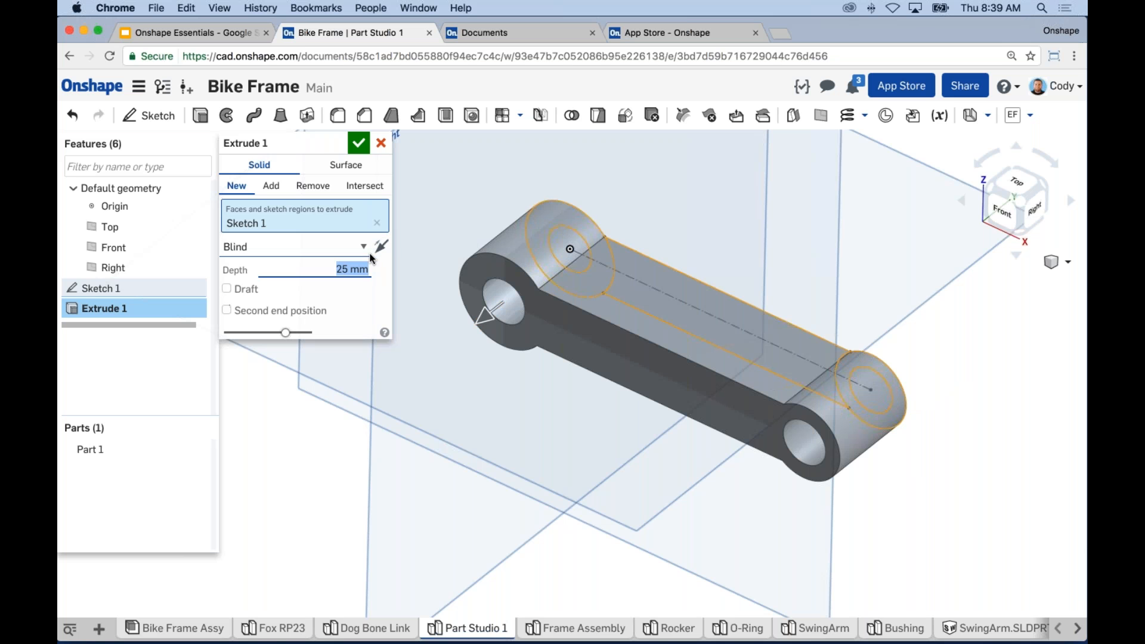
Step: Set the extrude depth to 25 mm, confirm Extrude 1 and fit the part to view
{"action": "middle_click_drag", "start_coordinate": [515, 474], "coordinate": [553, 501]}
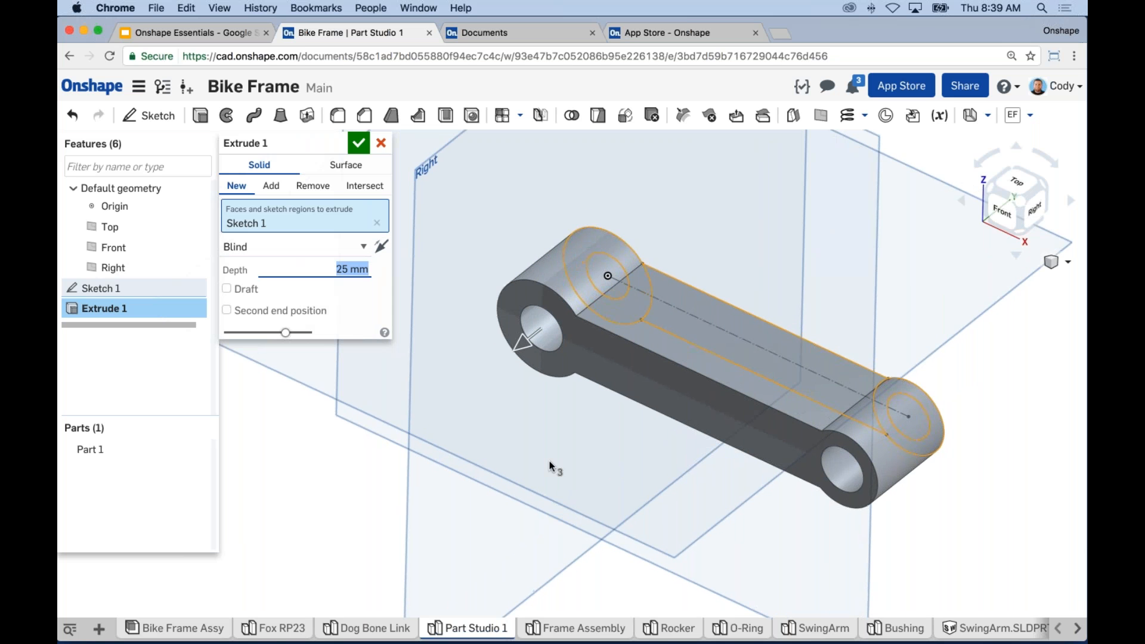
{"action": "right_click_drag", "start_coordinate": [551, 465], "coordinate": [547, 339]}
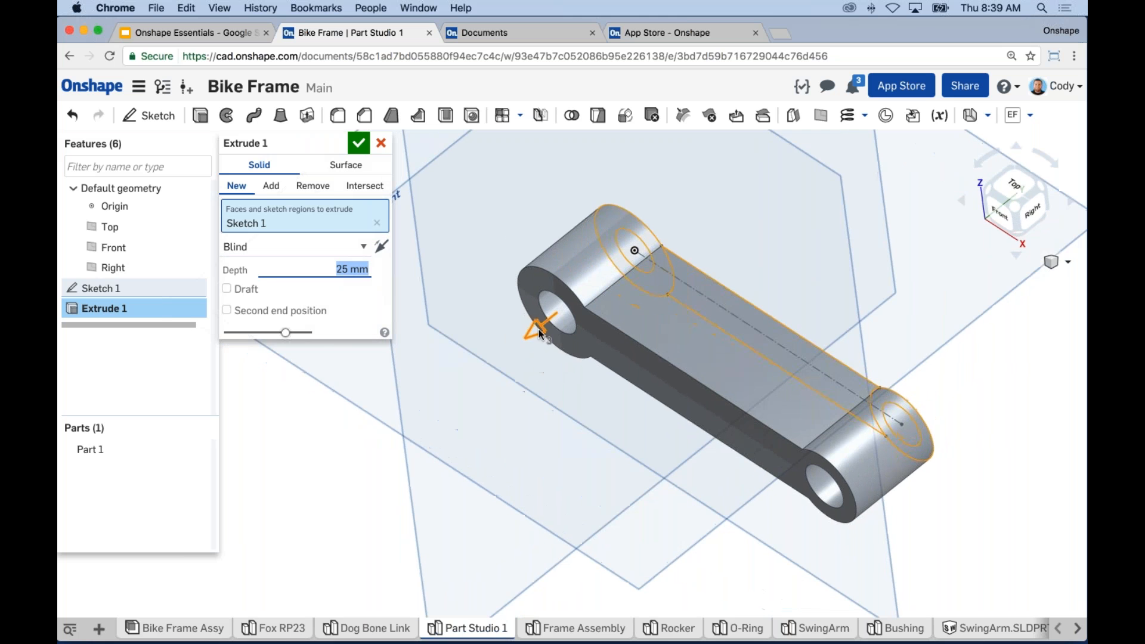
{"action": "mouse_move", "coordinate": [536, 331]}
{"action": "left_mouse_down"}
{"action": "mouse_move", "coordinate": [529, 340]}
{"action": "mouse_move", "coordinate": [554, 317]}
{"action": "mouse_move", "coordinate": [549, 332]}
{"action": "left_mouse_up"}
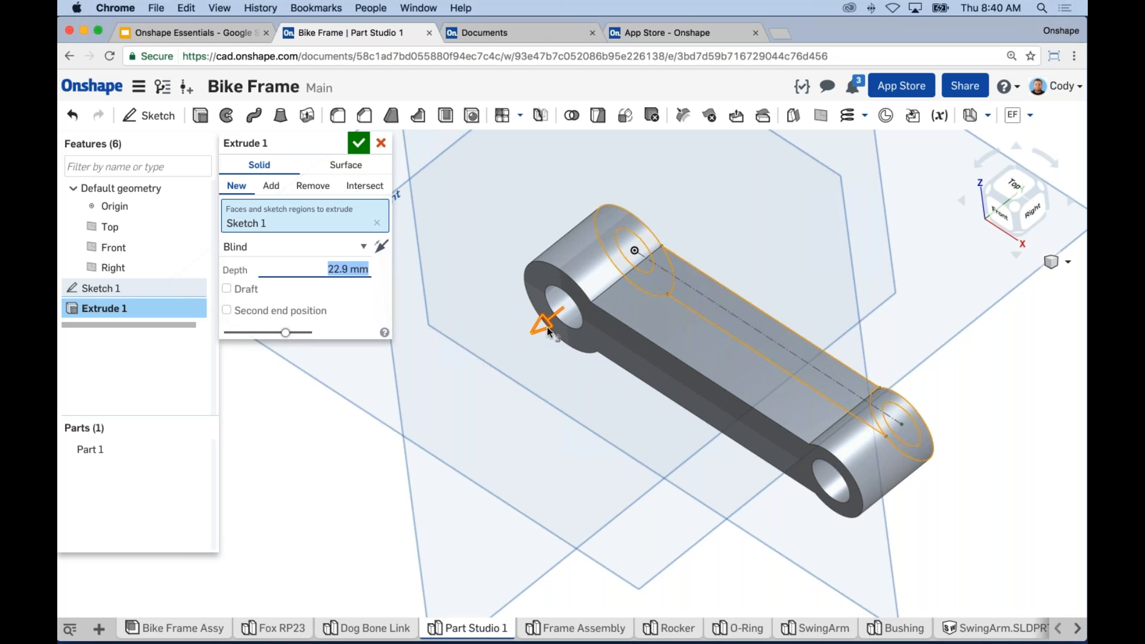
{"action": "mouse_move", "coordinate": [549, 332]}
{"action": "left_mouse_down"}
{"action": "mouse_move", "coordinate": [537, 327]}
{"action": "mouse_move", "coordinate": [543, 342]}
{"action": "mouse_move", "coordinate": [558, 326]}
{"action": "left_mouse_up"}
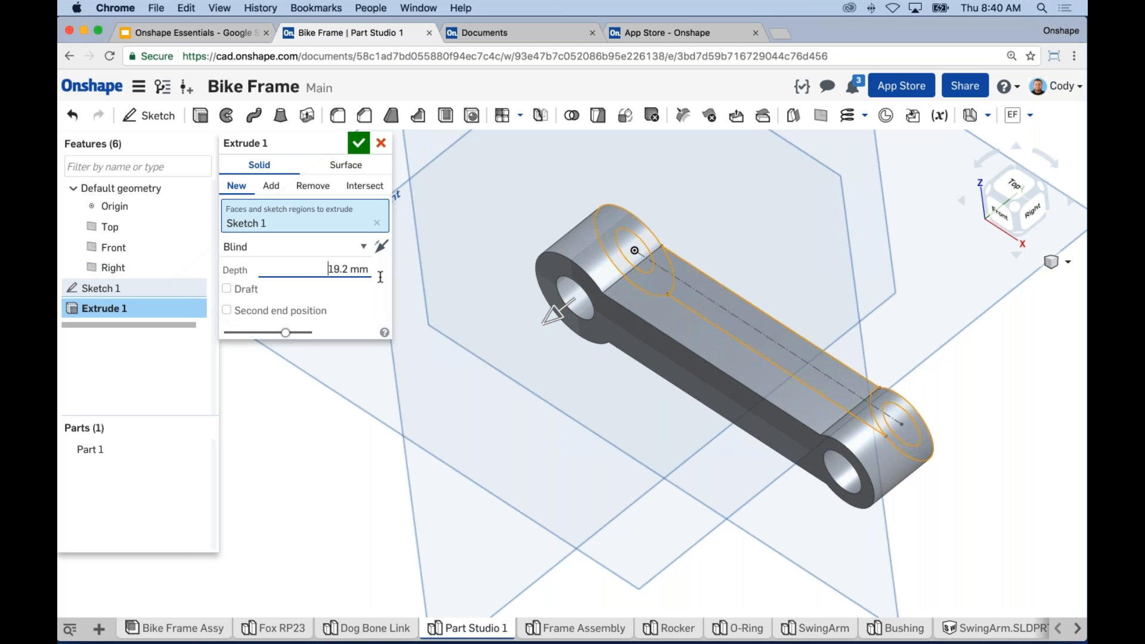
{"action": "type", "text": "25"}
{"action": "key", "text": "Return"}
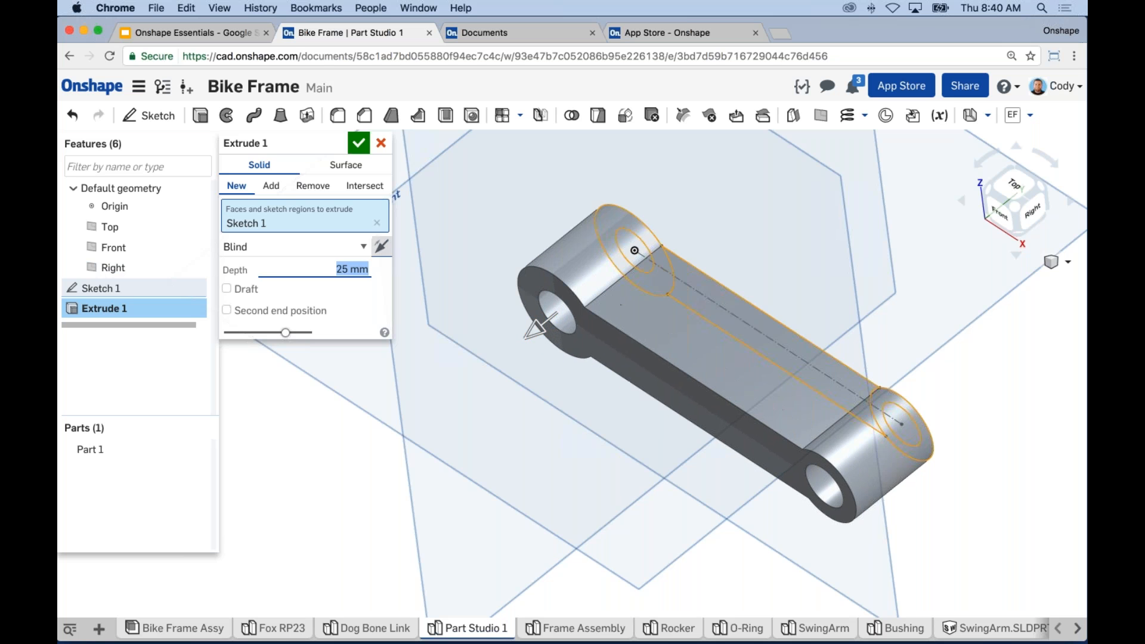
{"action": "left_click", "coordinate": [360, 144]}
{"action": "key", "text": "f"}
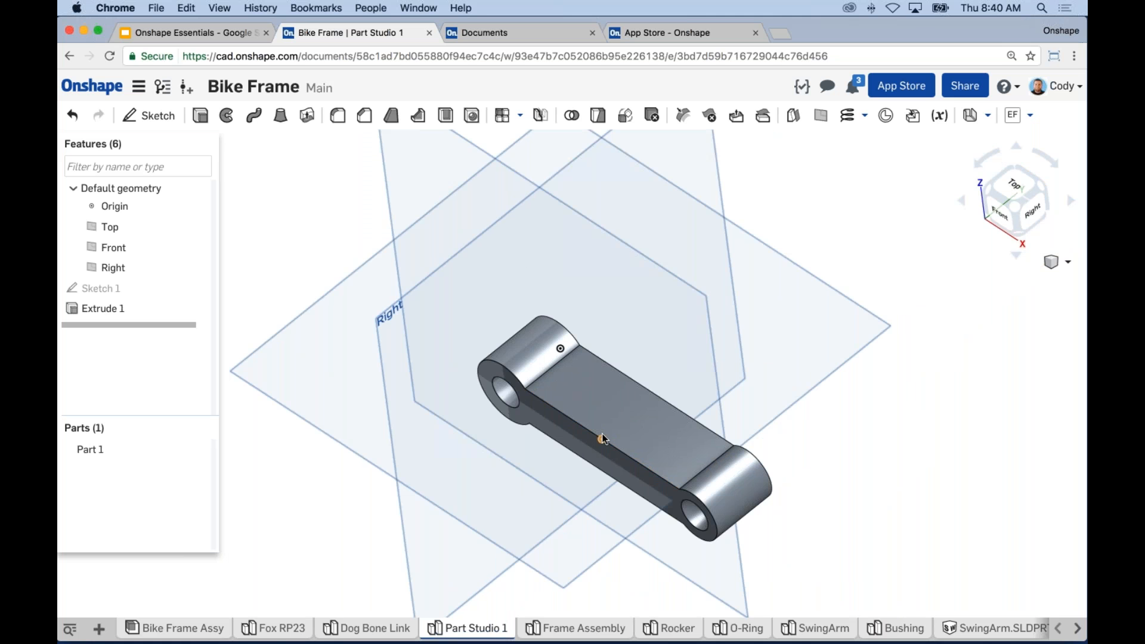
Step: Toggle the default Top, Front and Right planes off with P
{"action": "key", "text": "p"}
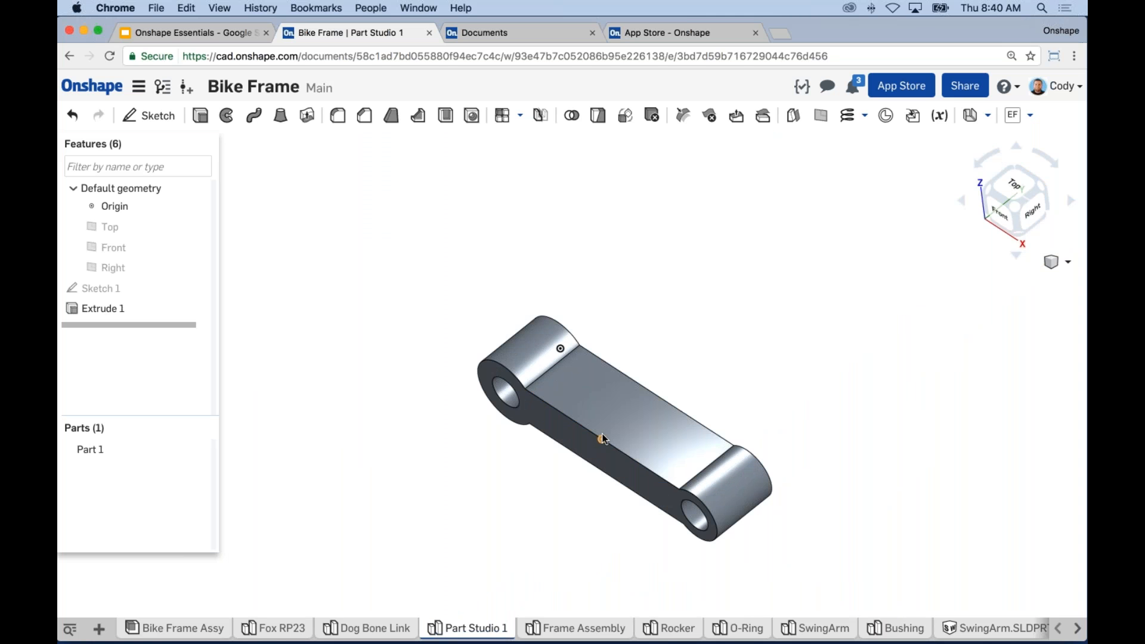
{"action": "key", "text": "p"}
{"action": "key", "text": "p"}
{"action": "key", "text": "p"}
{"action": "key", "text": "p"}
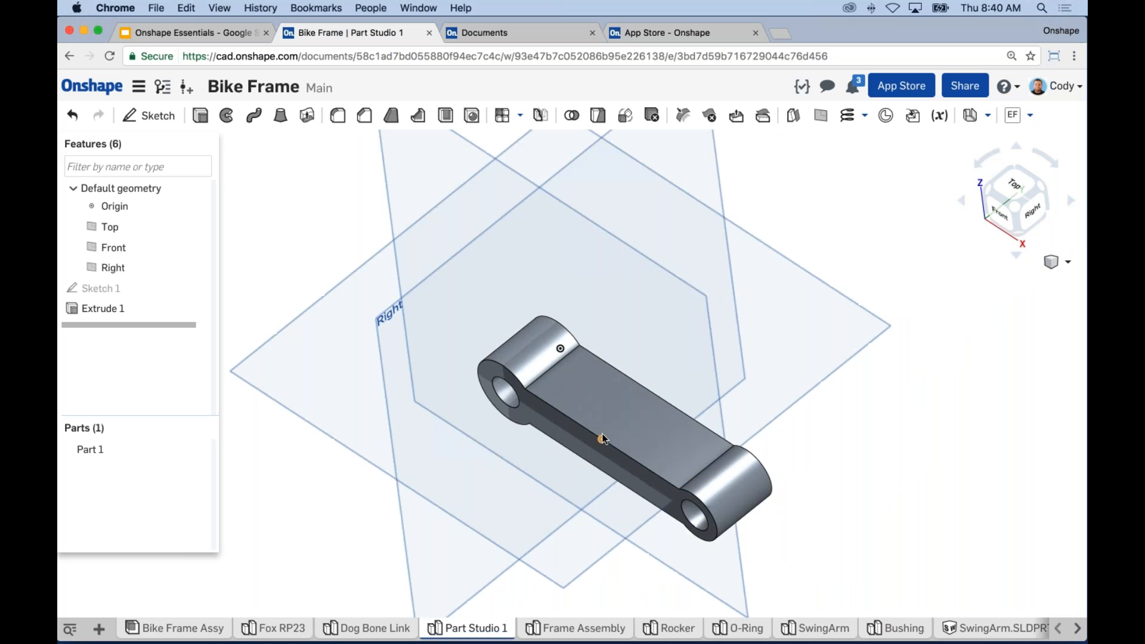
{"action": "scroll", "coordinate": [620, 359], "scroll_direction": "down", "scroll_amount": 1}
{"action": "middle_click_drag", "start_coordinate": [628, 358], "coordinate": [638, 267]}
{"action": "scroll", "coordinate": [608, 334], "scroll_direction": "up", "scroll_amount": 4}
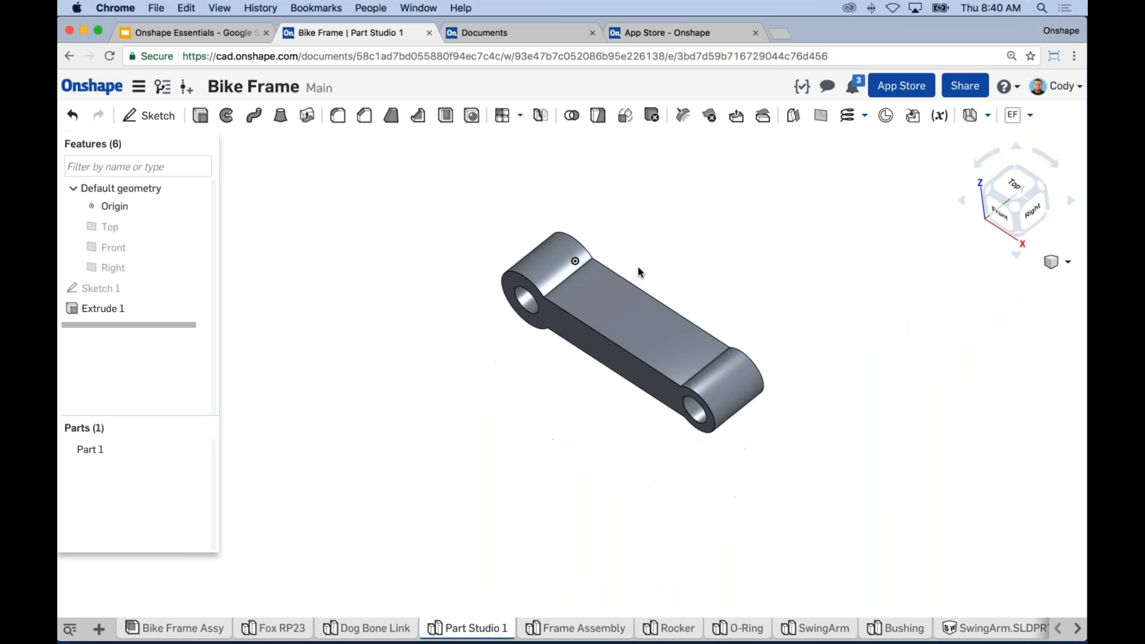
{"action": "scroll", "coordinate": [615, 330], "scroll_direction": "down", "scroll_amount": 1}
{"action": "scroll", "coordinate": [710, 260], "scroll_direction": "up", "scroll_amount": 4}
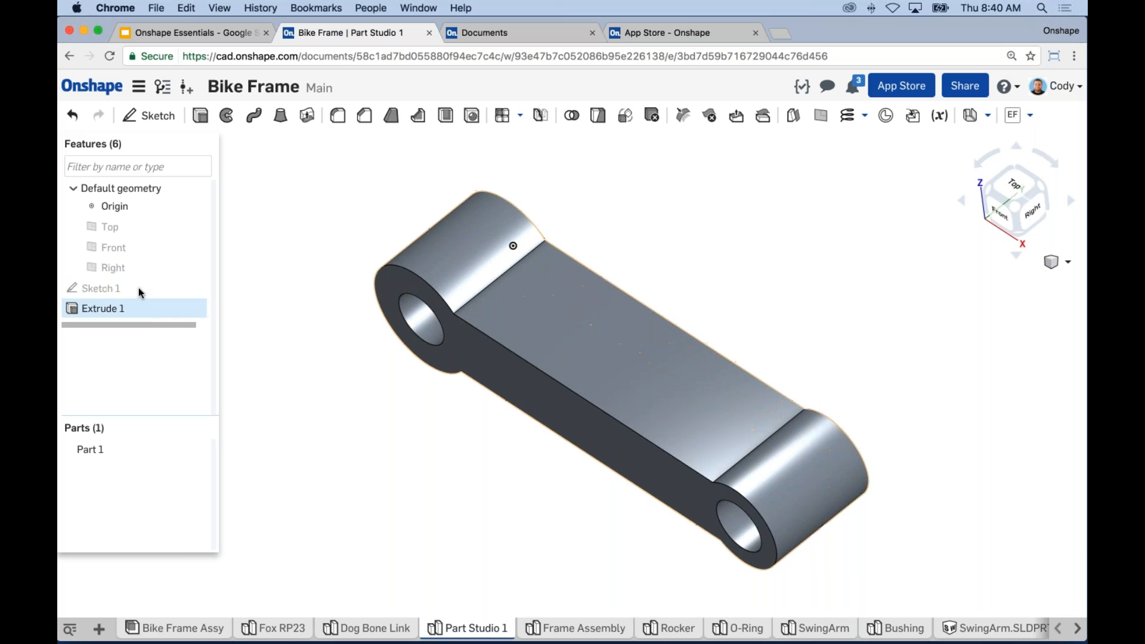
Step: Inspect Sketch 1 and its context menu, then view the link from the Bottom
{"action": "left_click", "coordinate": [113, 267]}
{"action": "middle_click_drag", "start_coordinate": [646, 325], "coordinate": [681, 320]}
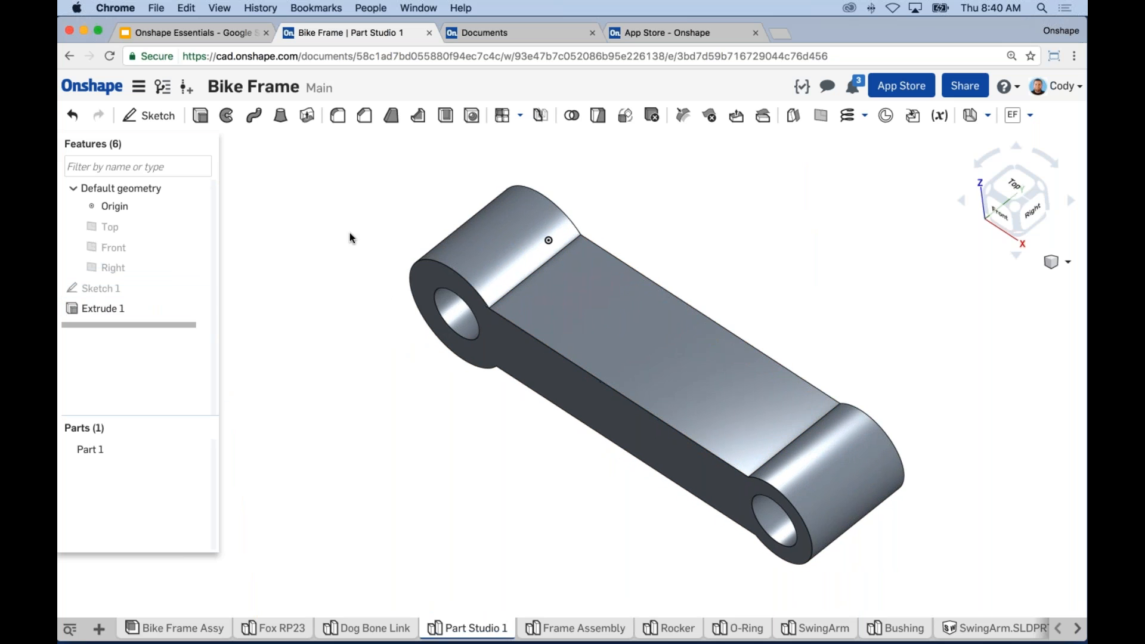
{"action": "left_click", "coordinate": [102, 289]}
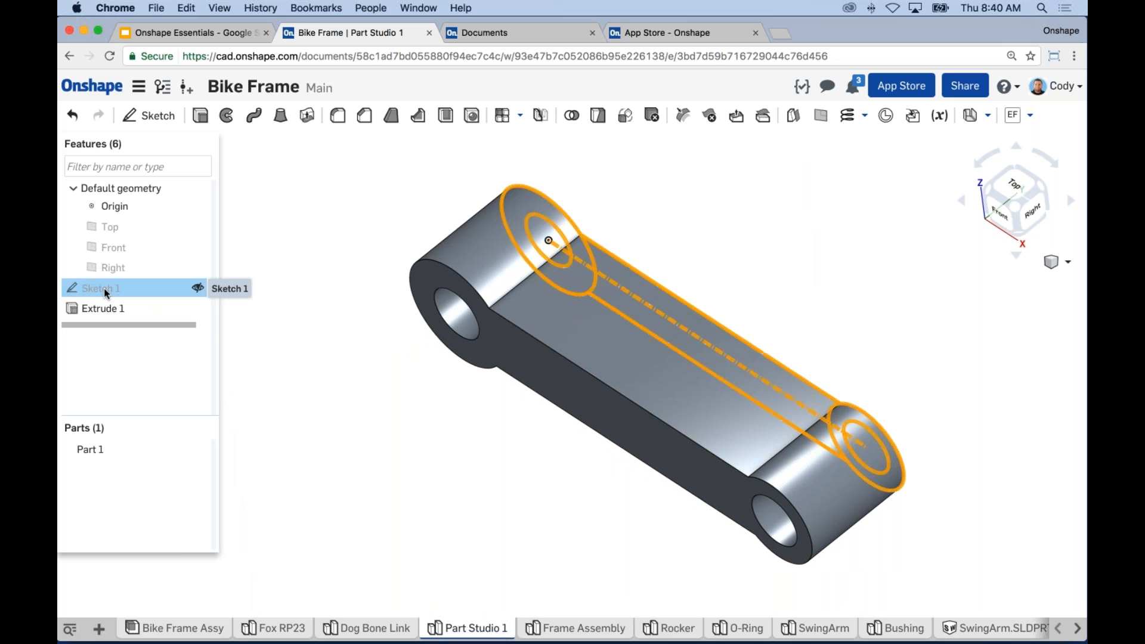
{"action": "left_click", "coordinate": [343, 312]}
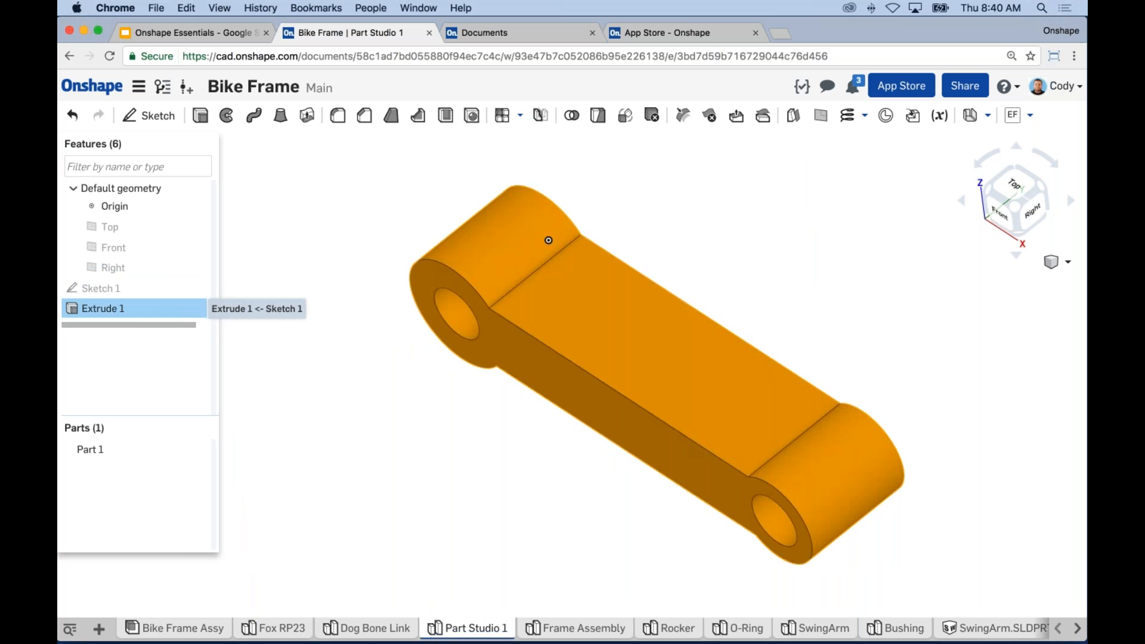
{"action": "right_click", "coordinate": [121, 291]}
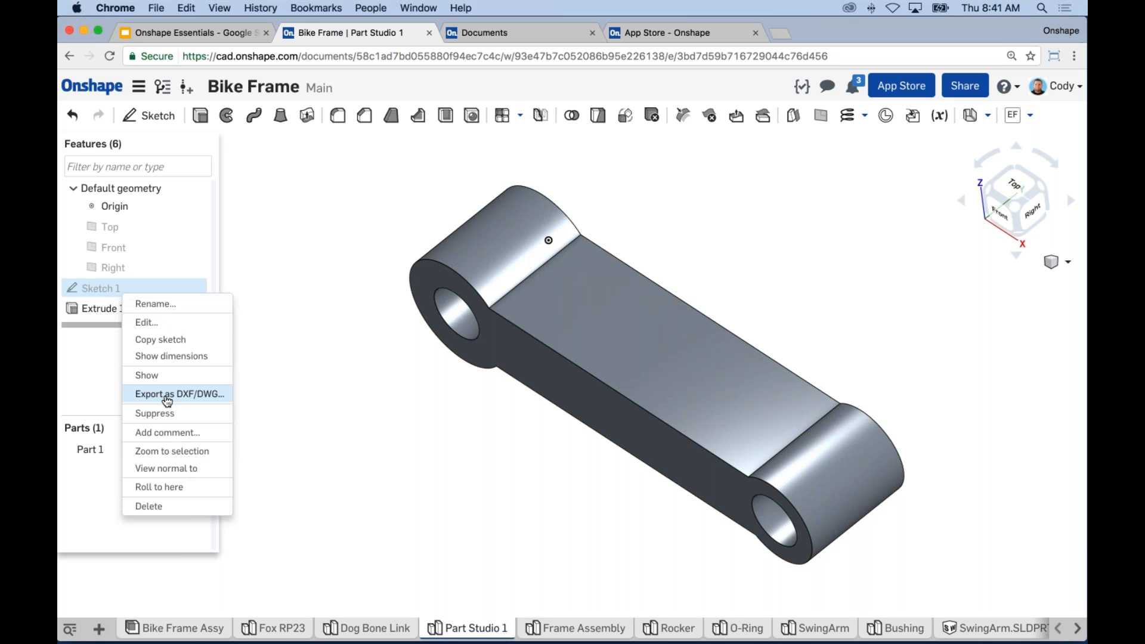
{"action": "left_click", "coordinate": [307, 268]}
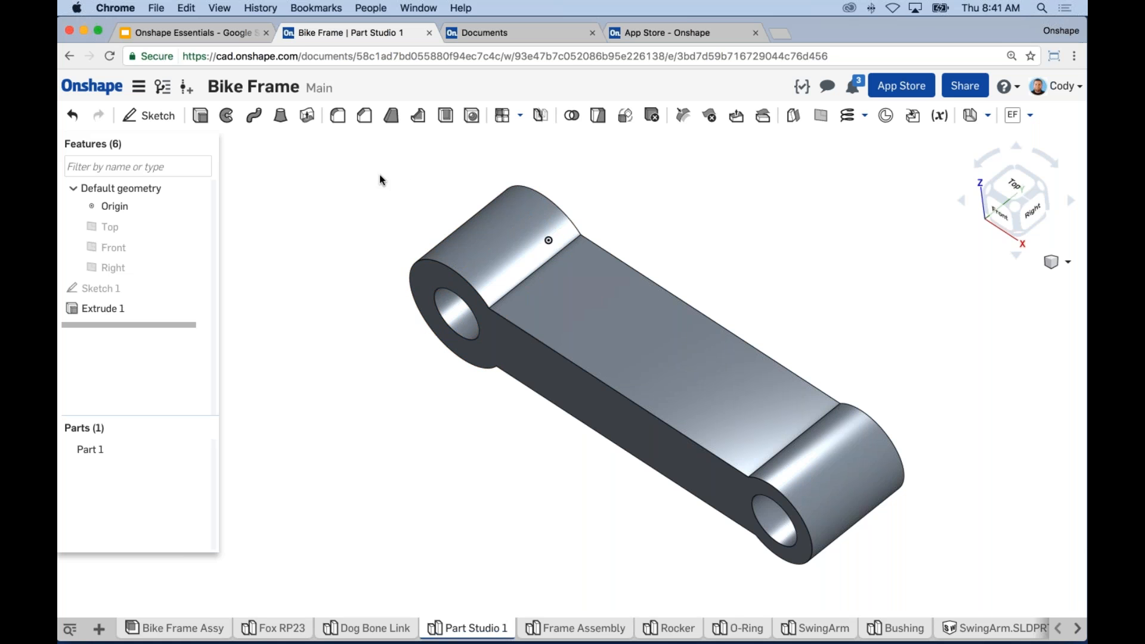
{"action": "key", "text": "shift+6"}
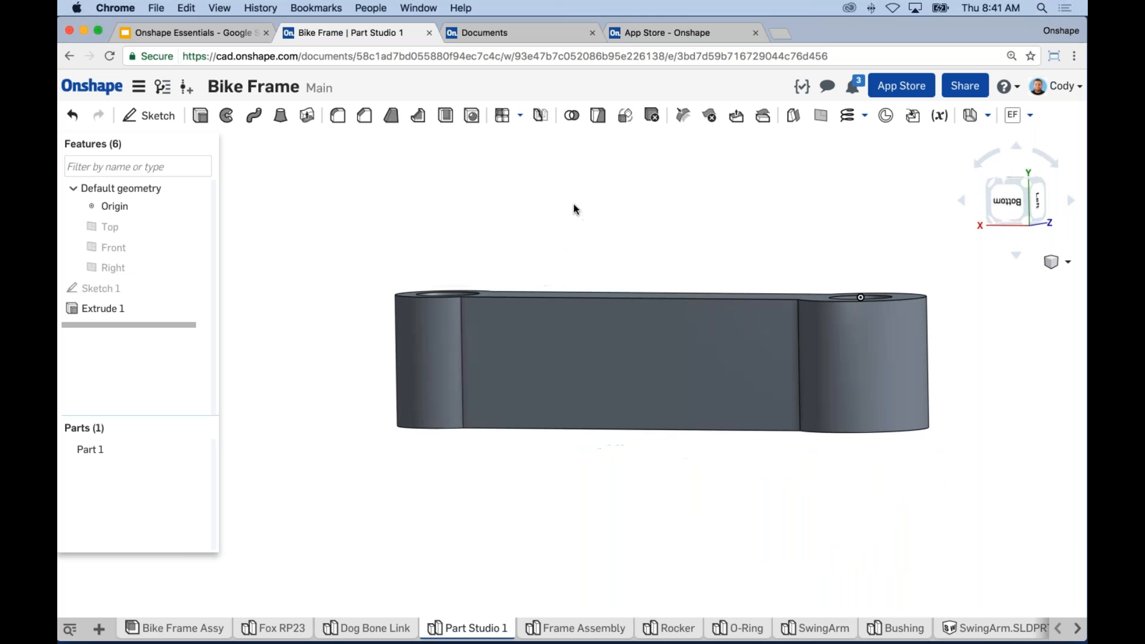
Step: Start a new sketch, Sketch 2, on the Top plane
{"action": "left_click", "coordinate": [195, 226]}
{"action": "right_click_drag", "start_coordinate": [384, 223], "coordinate": [428, 244]}
{"action": "scroll", "coordinate": [429, 243], "scroll_direction": "down", "scroll_amount": 5}
{"action": "middle_click_drag", "start_coordinate": [431, 241], "coordinate": [456, 366]}
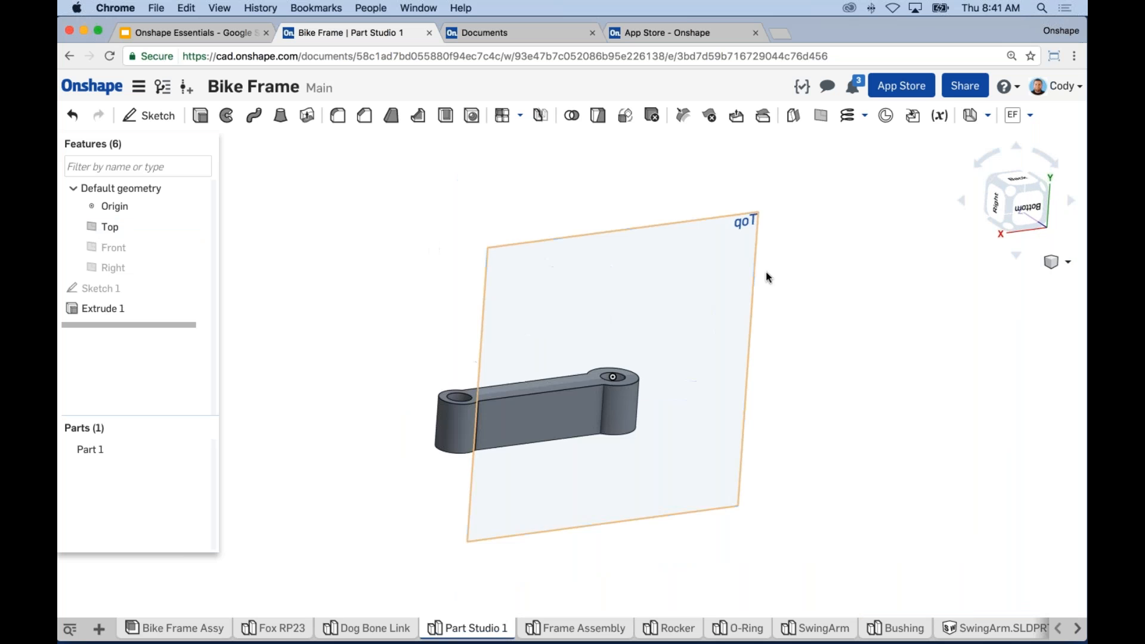
{"action": "left_click", "coordinate": [740, 280]}
{"action": "key", "text": "s"}
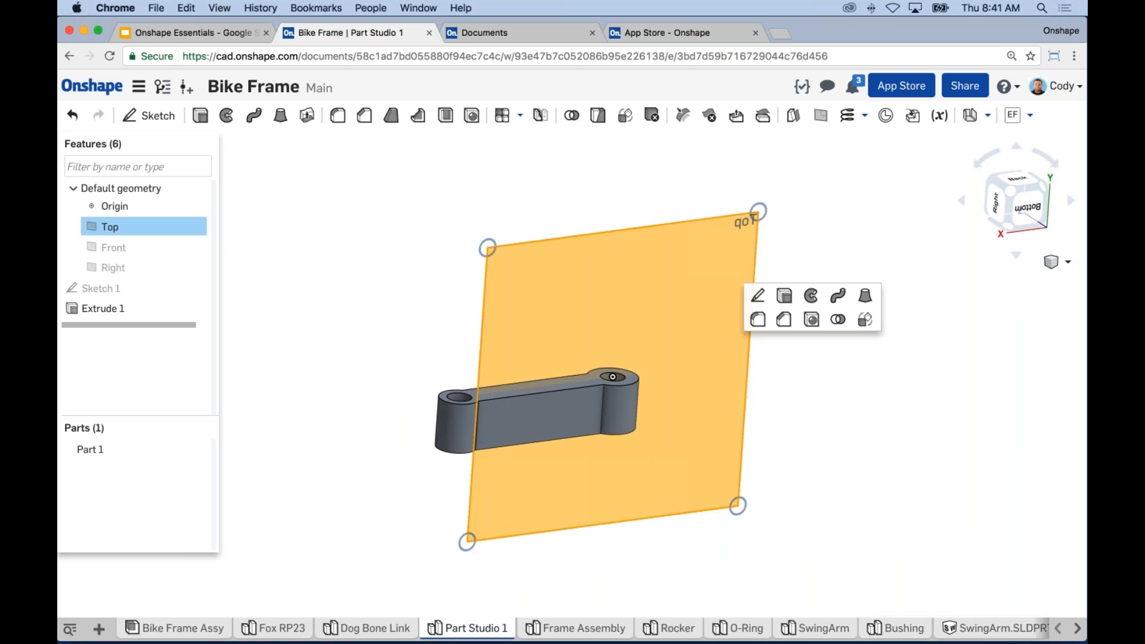
{"action": "left_click", "coordinate": [757, 295]}
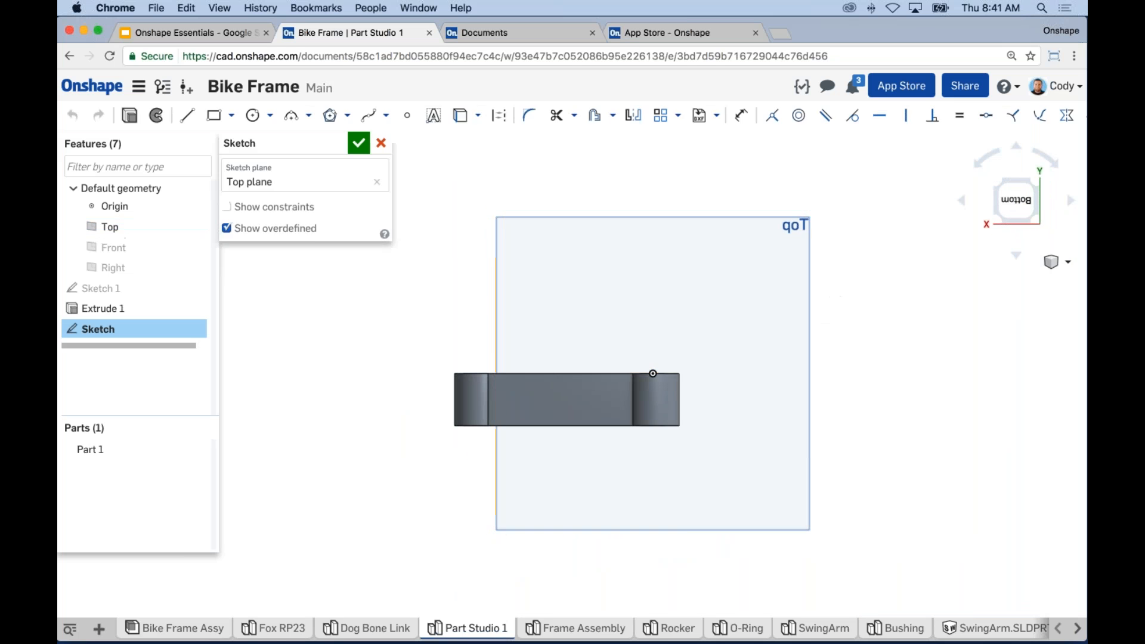
{"action": "middle_click_drag", "start_coordinate": [726, 391], "coordinate": [814, 348]}
{"action": "scroll", "coordinate": [813, 338], "scroll_direction": "up", "scroll_amount": 5}
Step: Draw a bent three-segment line across the link, from beyond the pivot to past the left end
{"action": "key", "text": "l"}
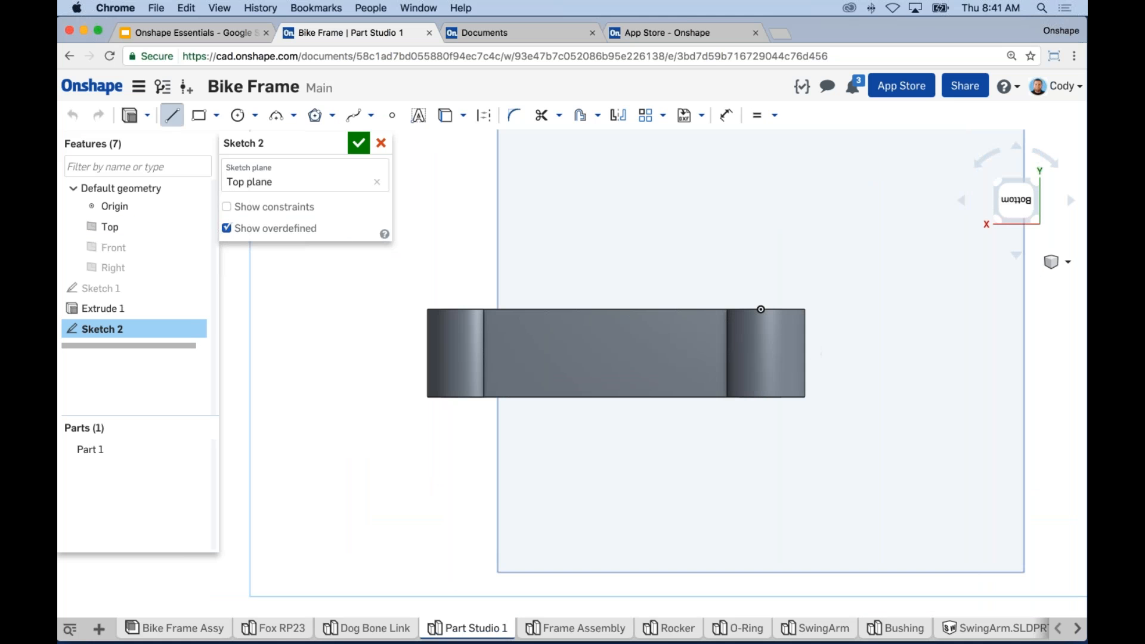
{"action": "left_click", "coordinate": [859, 309]}
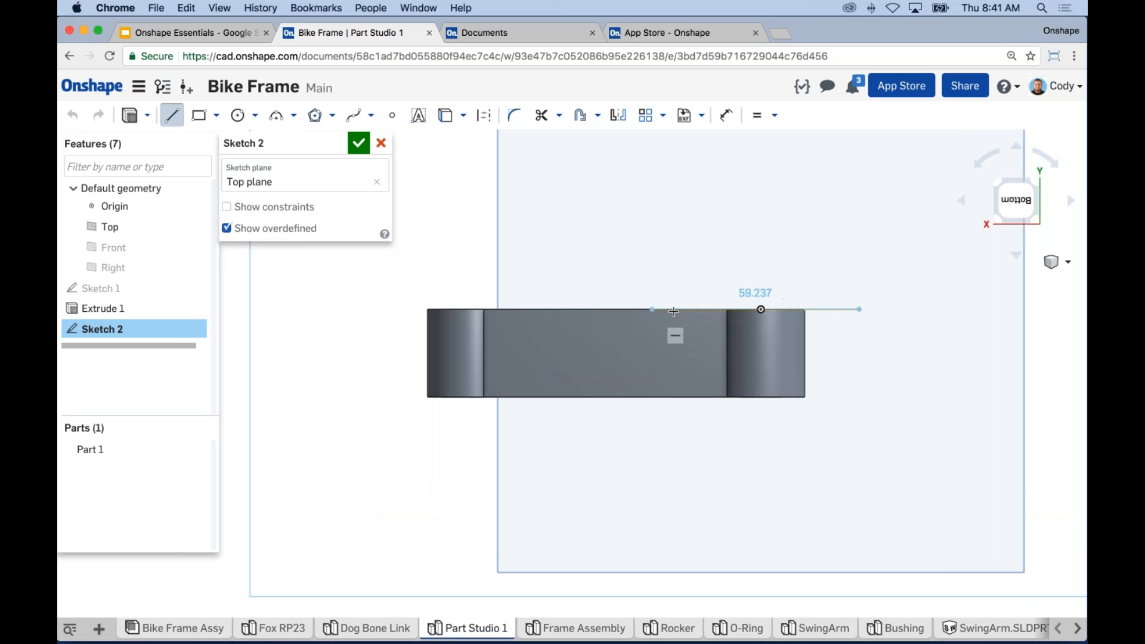
{"action": "left_click", "coordinate": [664, 309]}
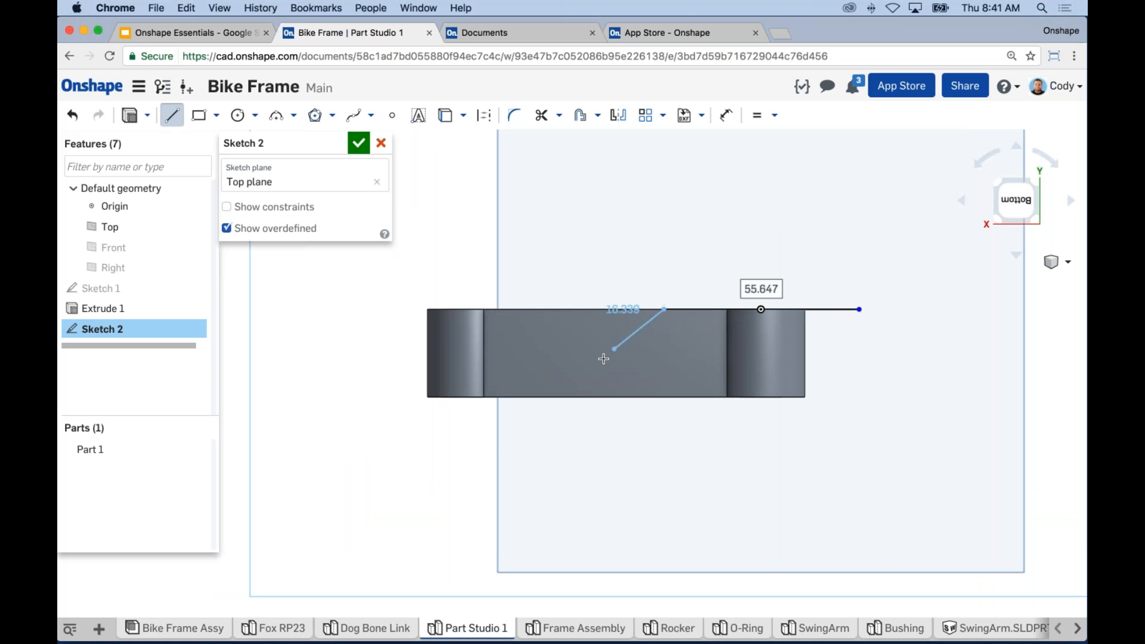
{"action": "left_click", "coordinate": [587, 350]}
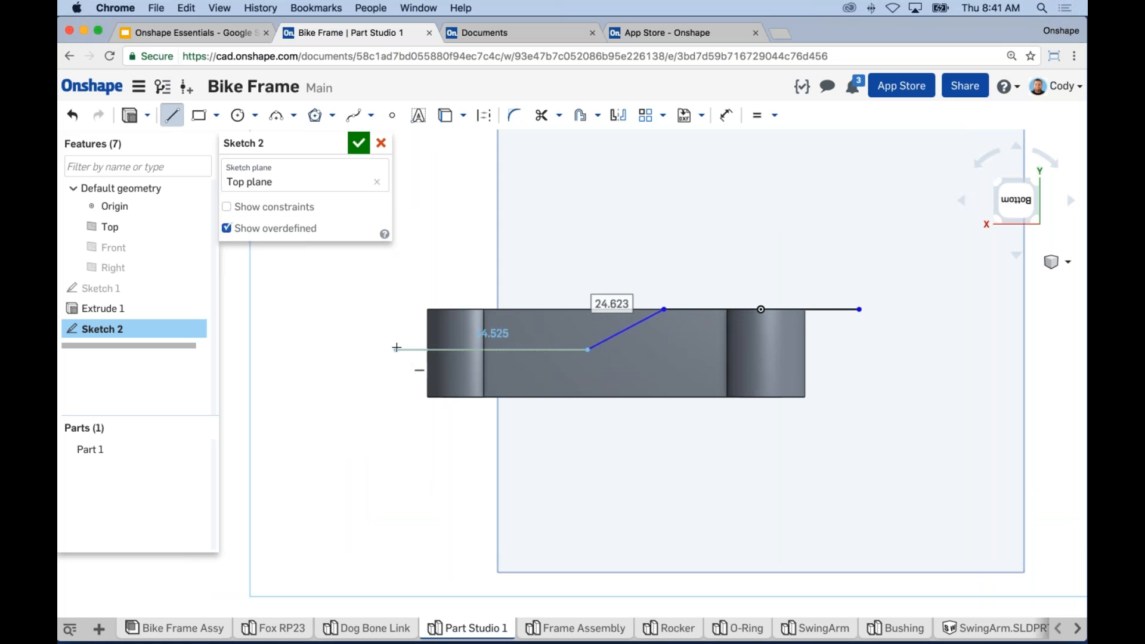
{"action": "left_click", "coordinate": [397, 348]}
{"action": "key", "text": "Escape"}
{"action": "middle_click_drag", "start_coordinate": [707, 342], "coordinate": [693, 341]}
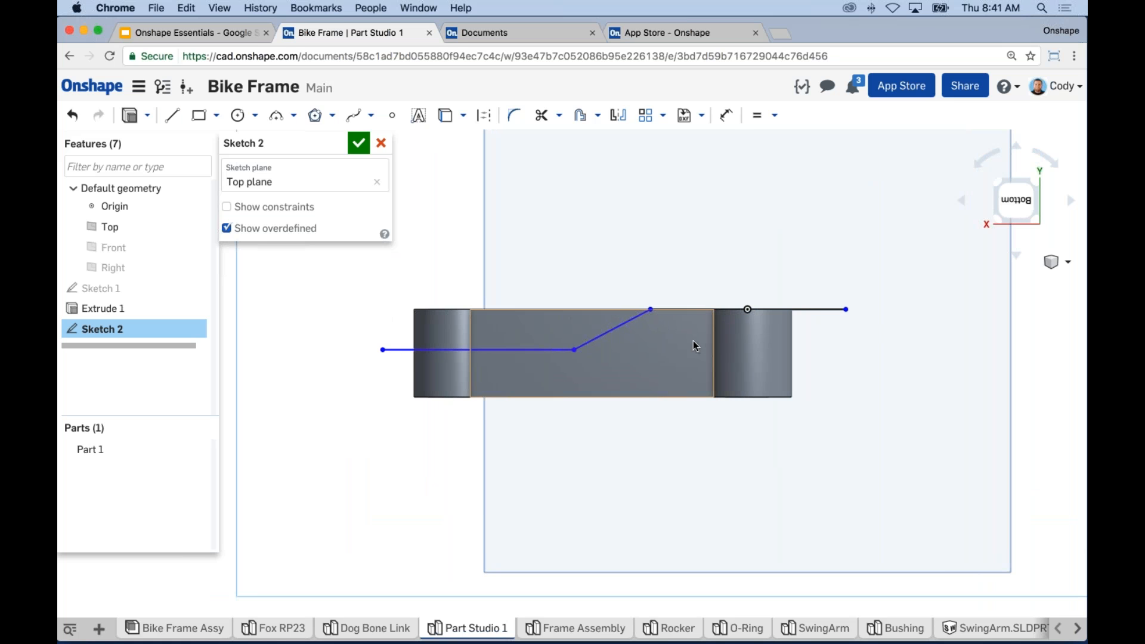
Step: Dimension the line's bend point 20 mm from the Right plane
{"action": "key", "text": "m"}
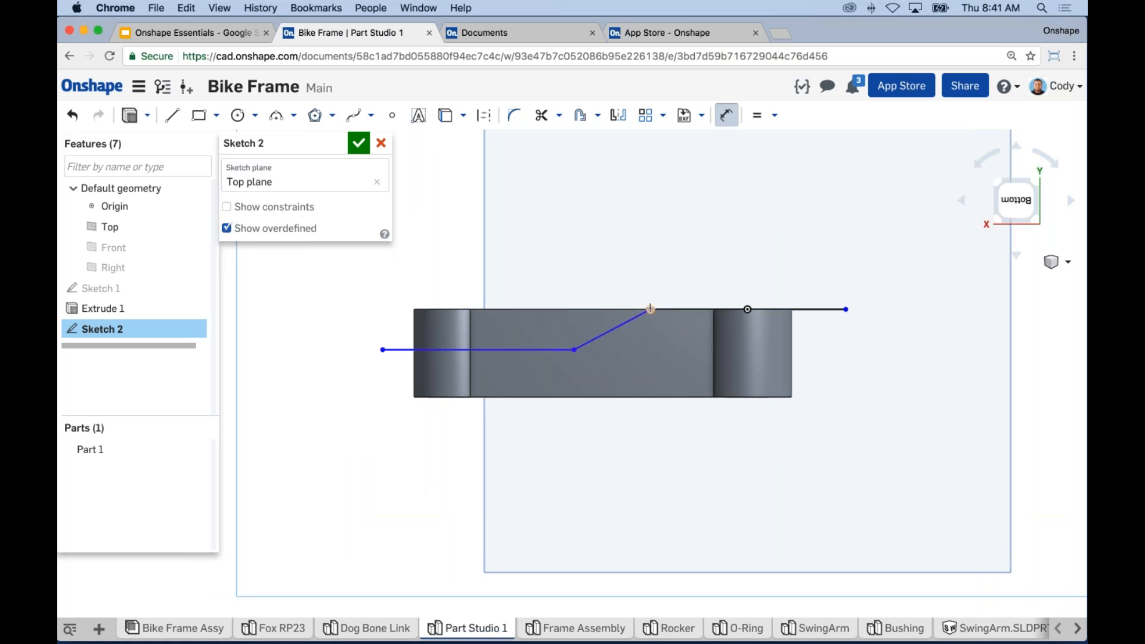
{"action": "scroll", "coordinate": [748, 314], "scroll_direction": "up", "scroll_amount": 5}
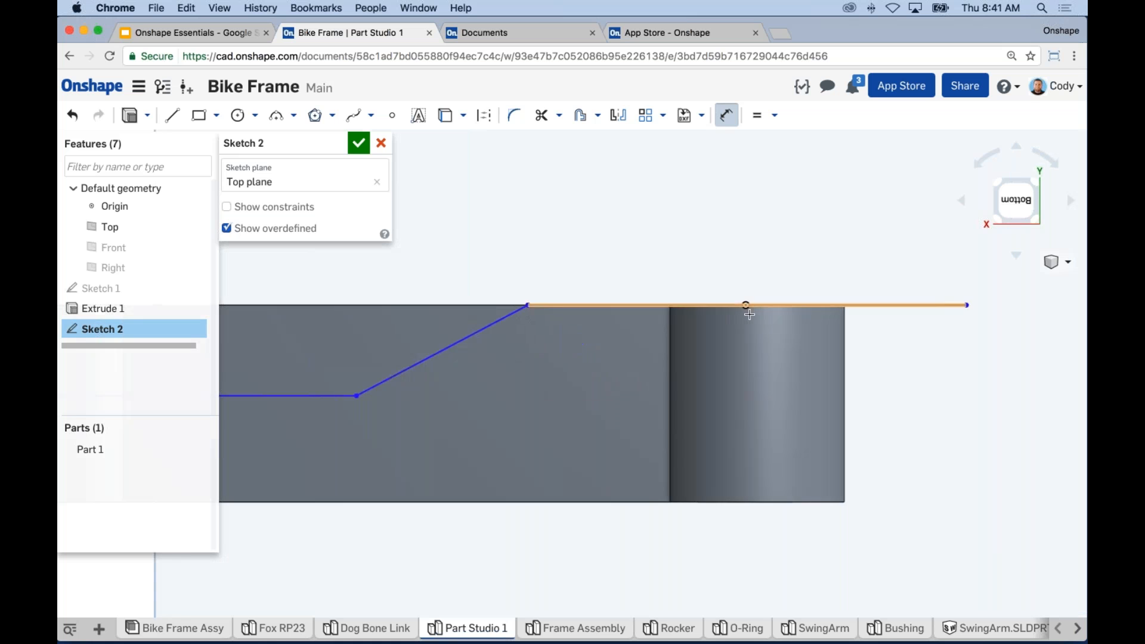
{"action": "right_click_drag", "start_coordinate": [739, 328], "coordinate": [735, 335]}
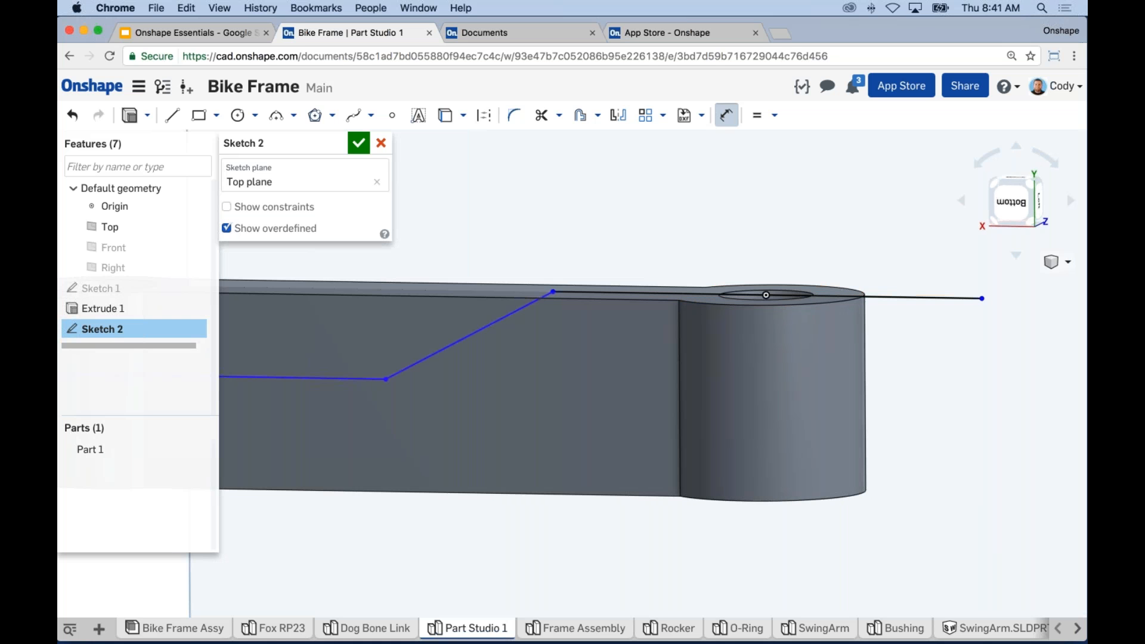
{"action": "left_click", "coordinate": [124, 208]}
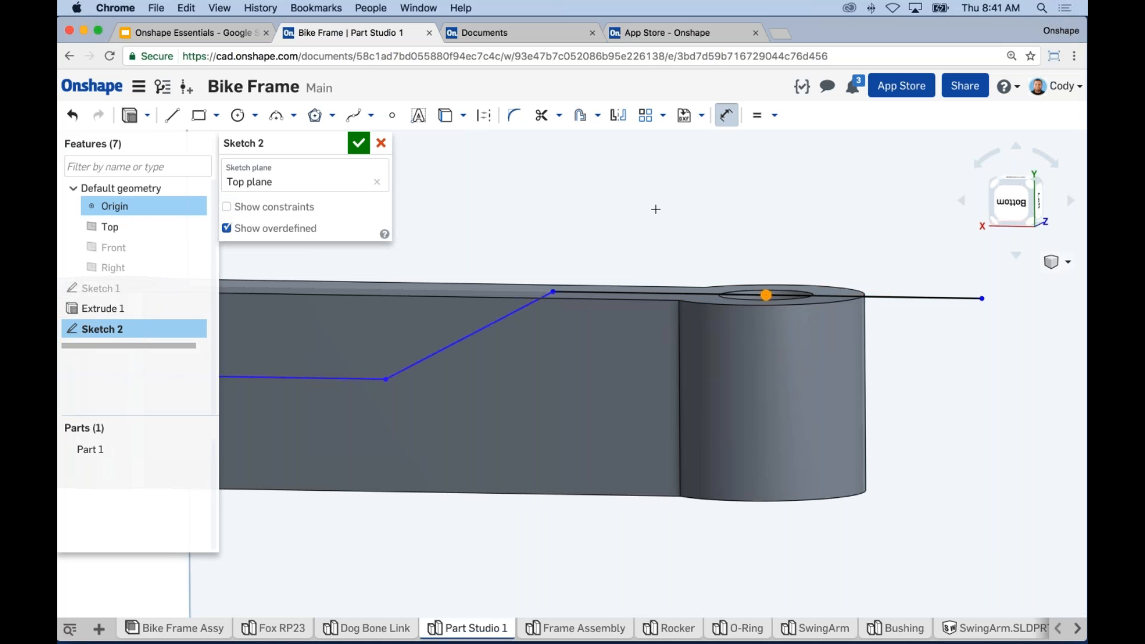
{"action": "left_click", "coordinate": [615, 207]}
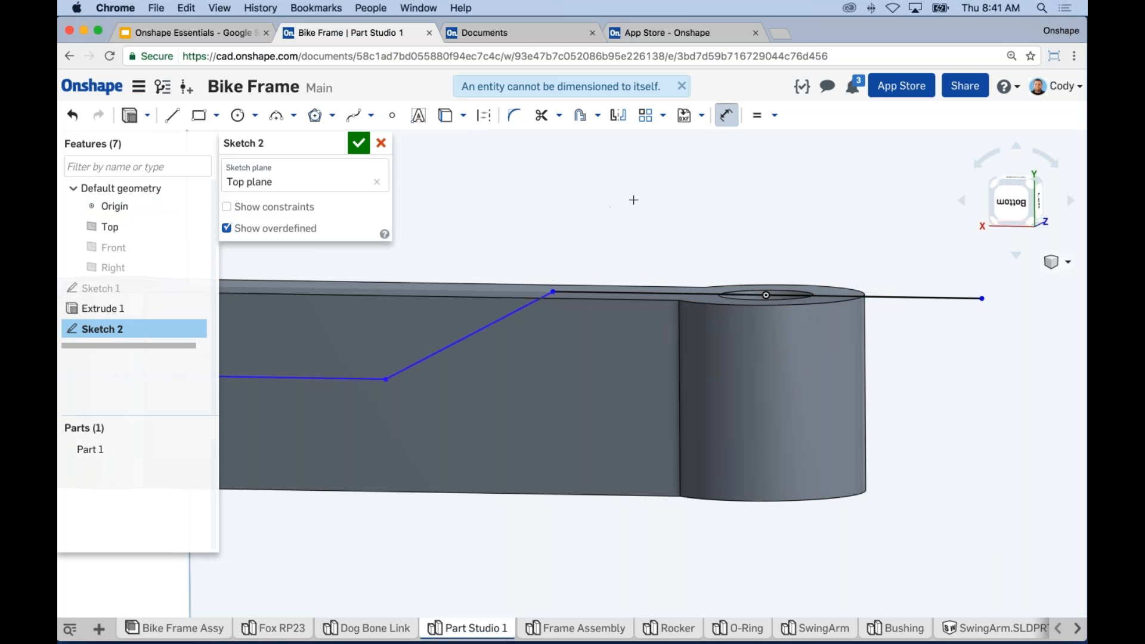
{"action": "key", "text": "n"}
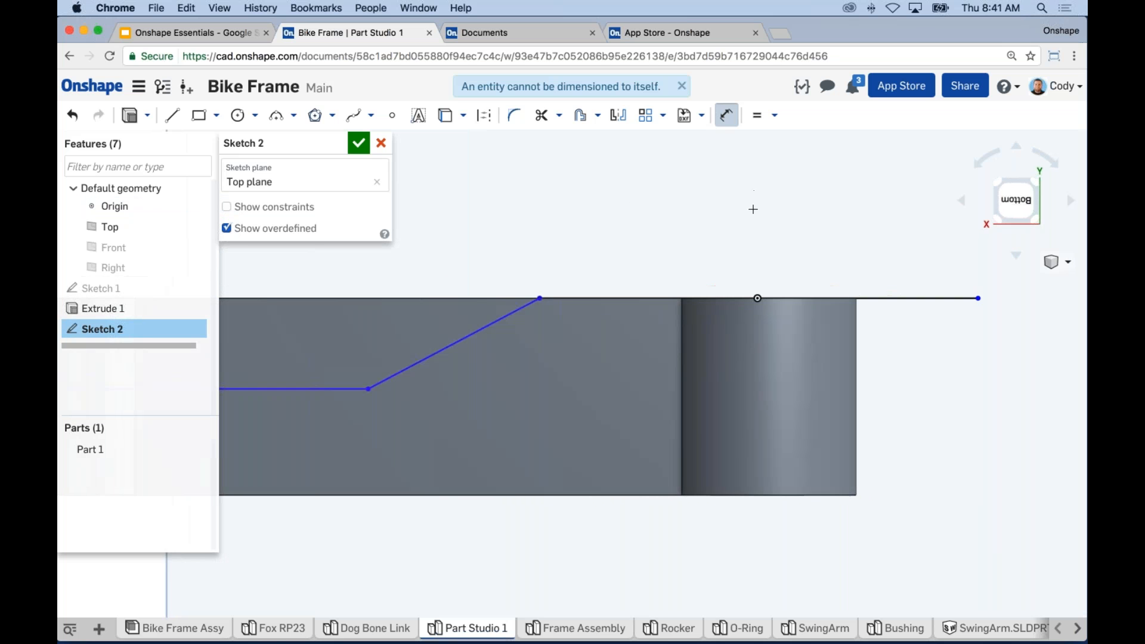
{"action": "left_click", "coordinate": [195, 267]}
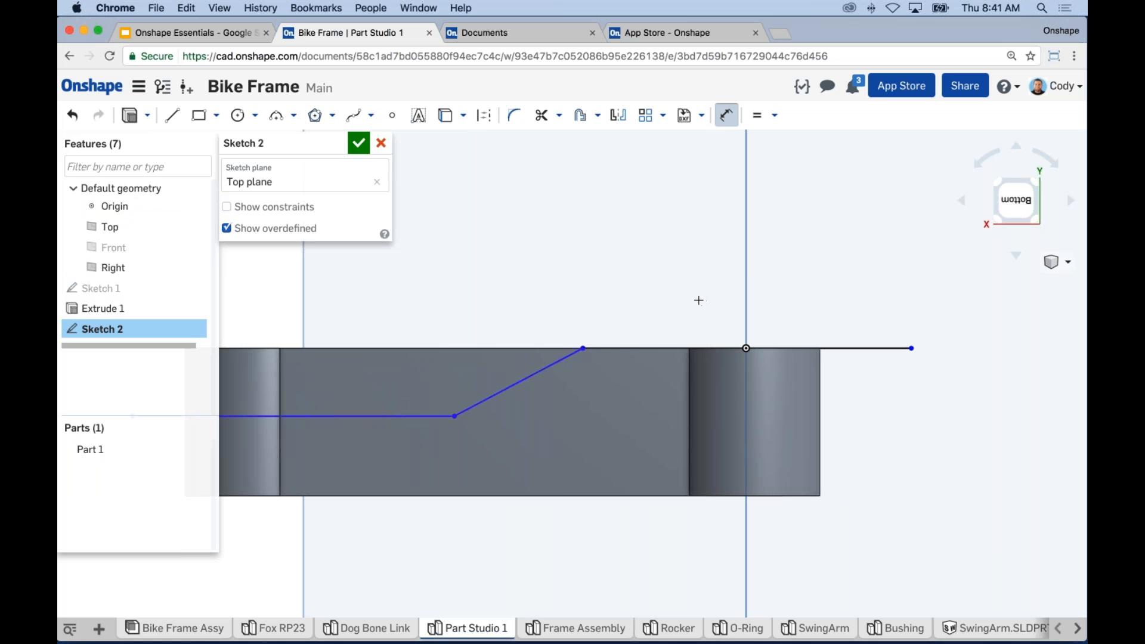
{"action": "left_click", "coordinate": [584, 348]}
{"action": "left_click", "coordinate": [745, 282]}
{"action": "left_click", "coordinate": [679, 248]}
{"action": "type", "text": "20"}
{"action": "key", "text": "Return"}
Step: Extend the lower line past the part and give it a 9 mm vertical offset
{"action": "scroll", "coordinate": [669, 315], "scroll_direction": "down", "scroll_amount": 1}
{"action": "scroll", "coordinate": [669, 315], "scroll_direction": "down", "scroll_amount": 3}
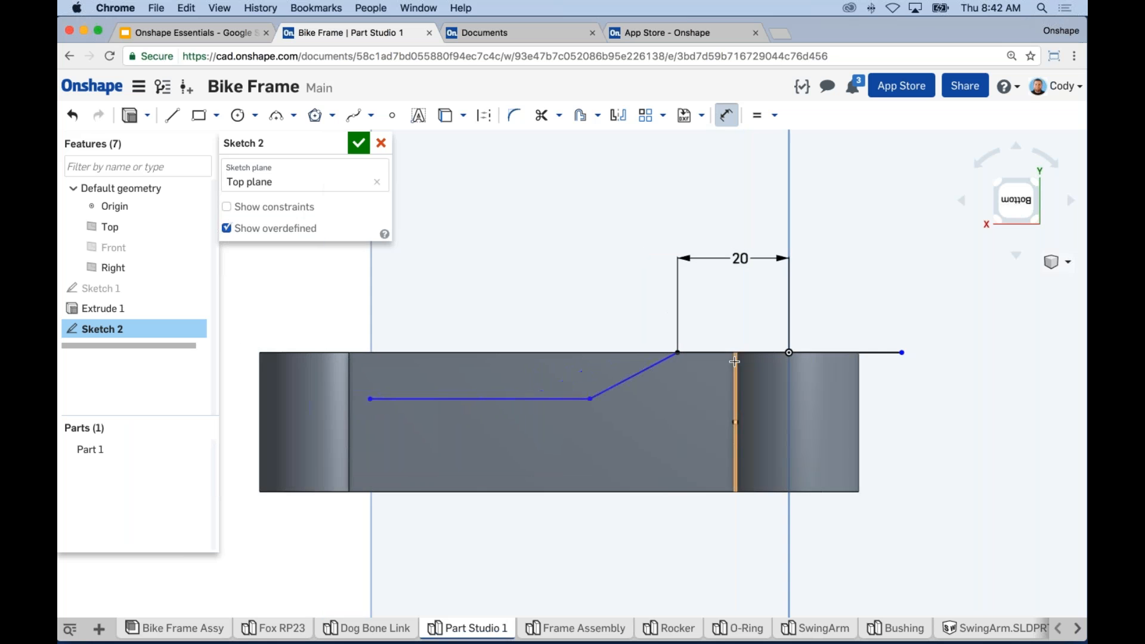
{"action": "left_click_drag", "start_coordinate": [440, 389], "coordinate": [323, 389]}
{"action": "key", "text": "d"}
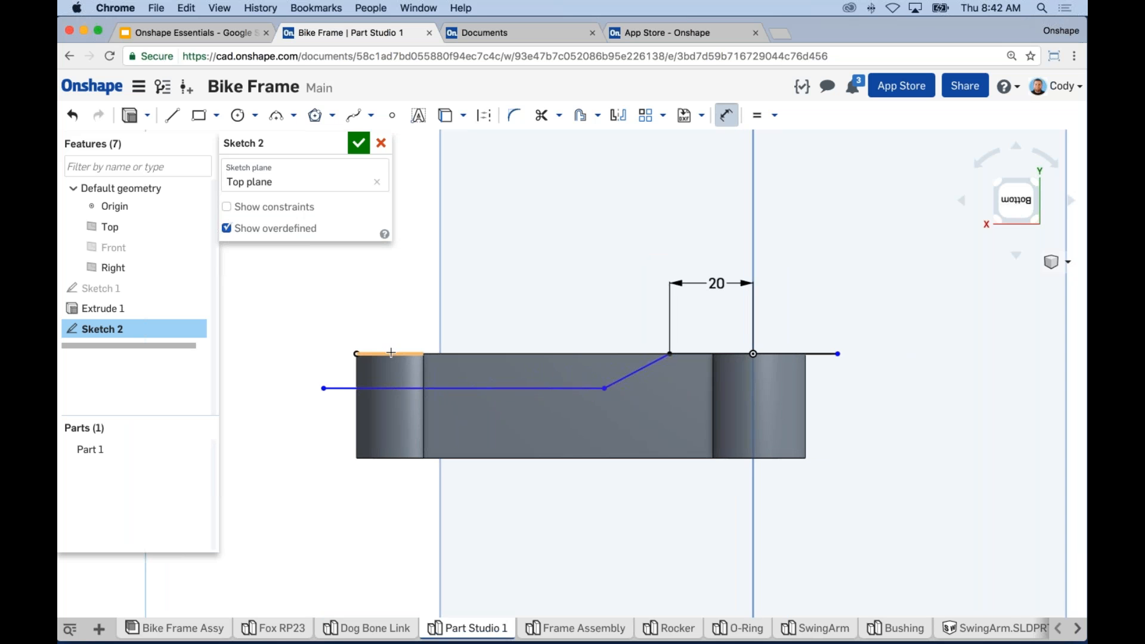
{"action": "left_click", "coordinate": [386, 388]}
{"action": "left_click", "coordinate": [340, 297]}
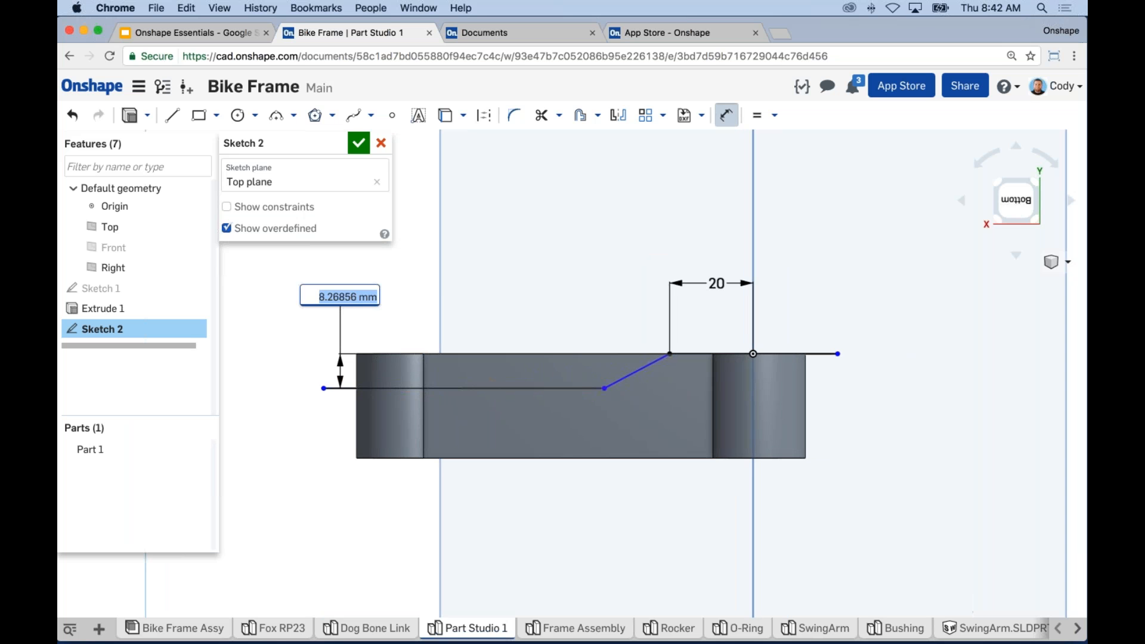
{"action": "type", "text": "9"}
{"action": "key", "text": "Return"}
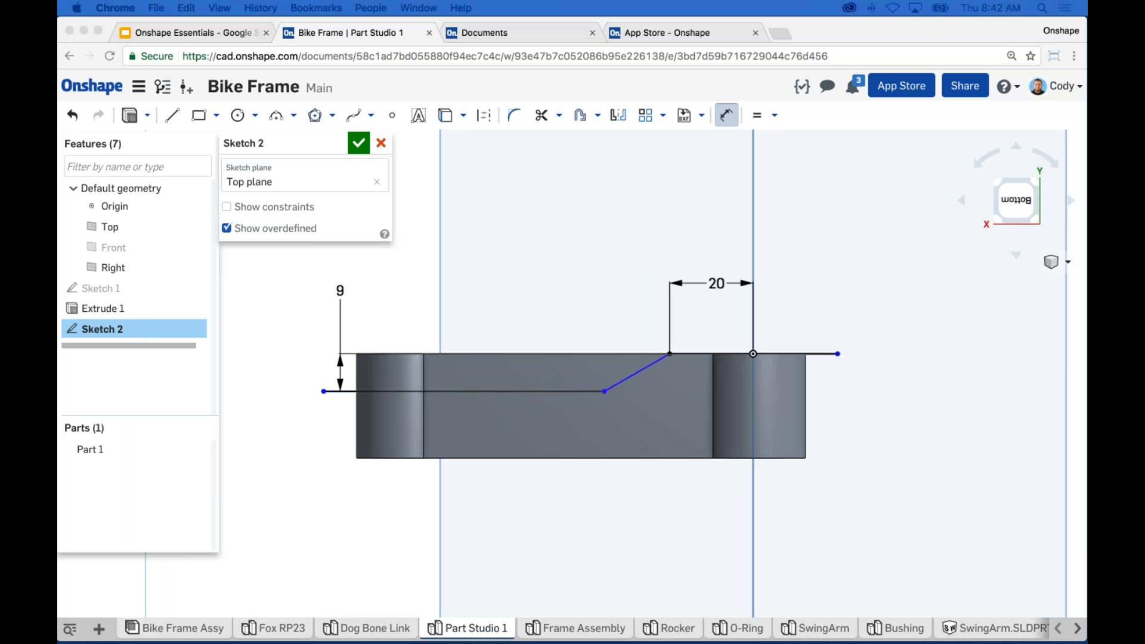
{"action": "left_click", "coordinate": [783, 453]}
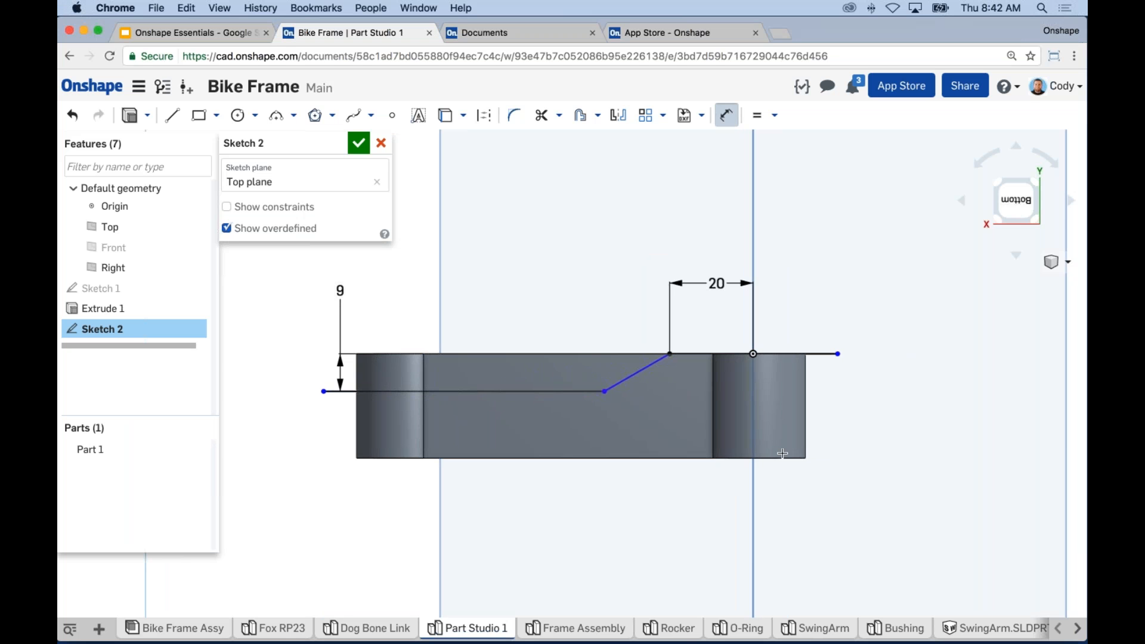
Step: Add a 170° angle dimension between the slanted segment and the top line
{"action": "key", "text": "d"}
{"action": "key", "text": "d"}
{"action": "left_click", "coordinate": [644, 371]}
{"action": "left_click", "coordinate": [704, 354]}
{"action": "left_click", "coordinate": [686, 396]}
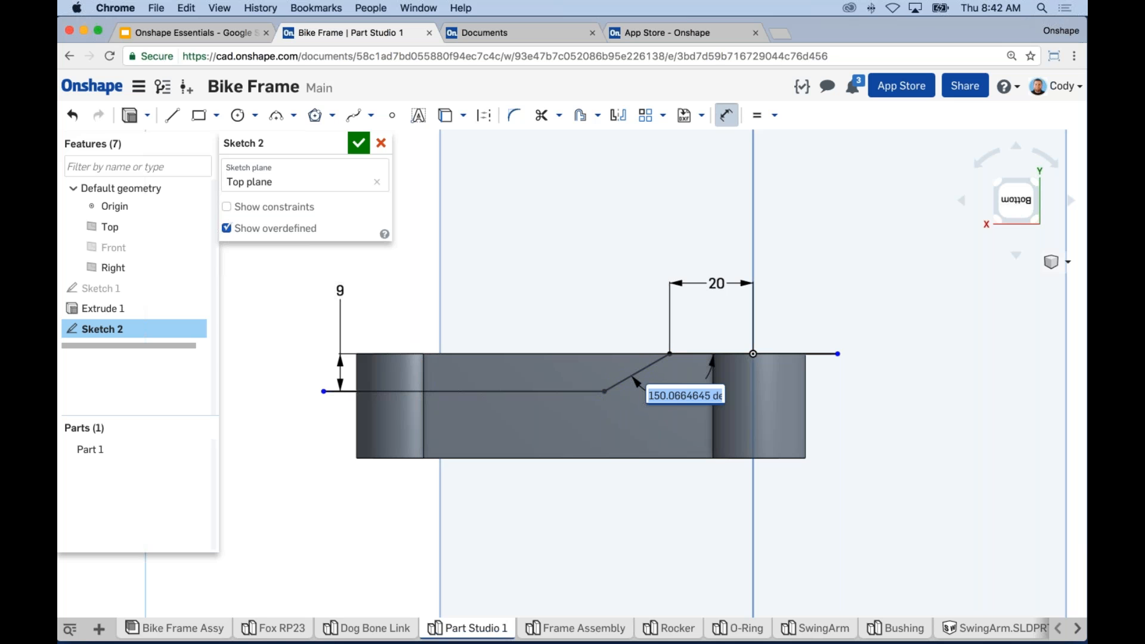
{"action": "type", "text": "170"}
{"action": "key", "text": "Return"}
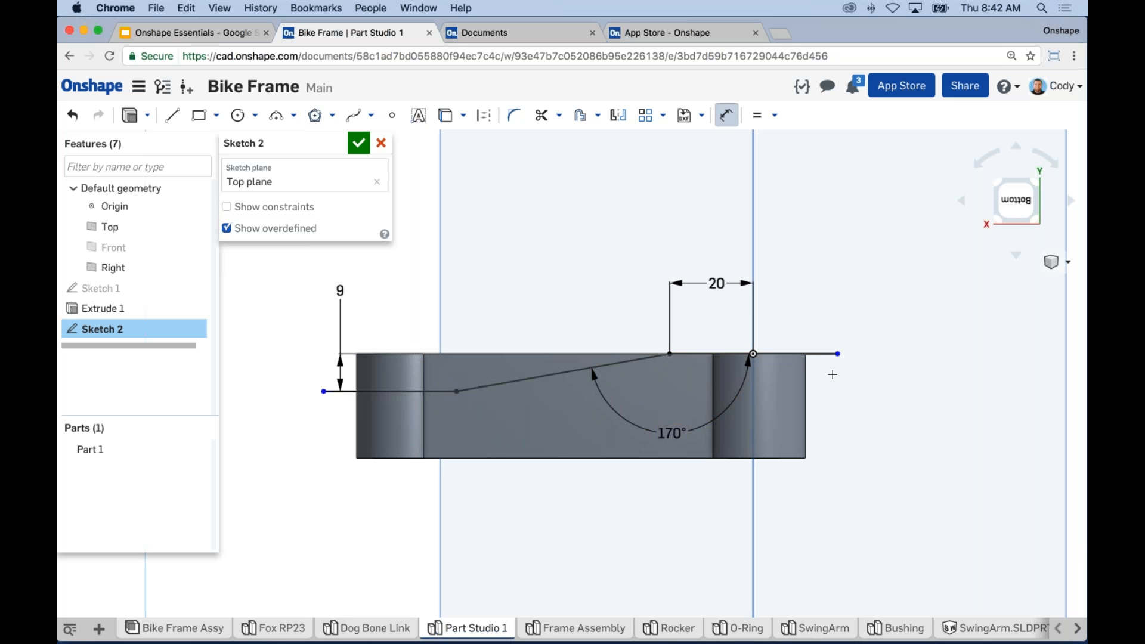
{"action": "key", "text": "Escape"}
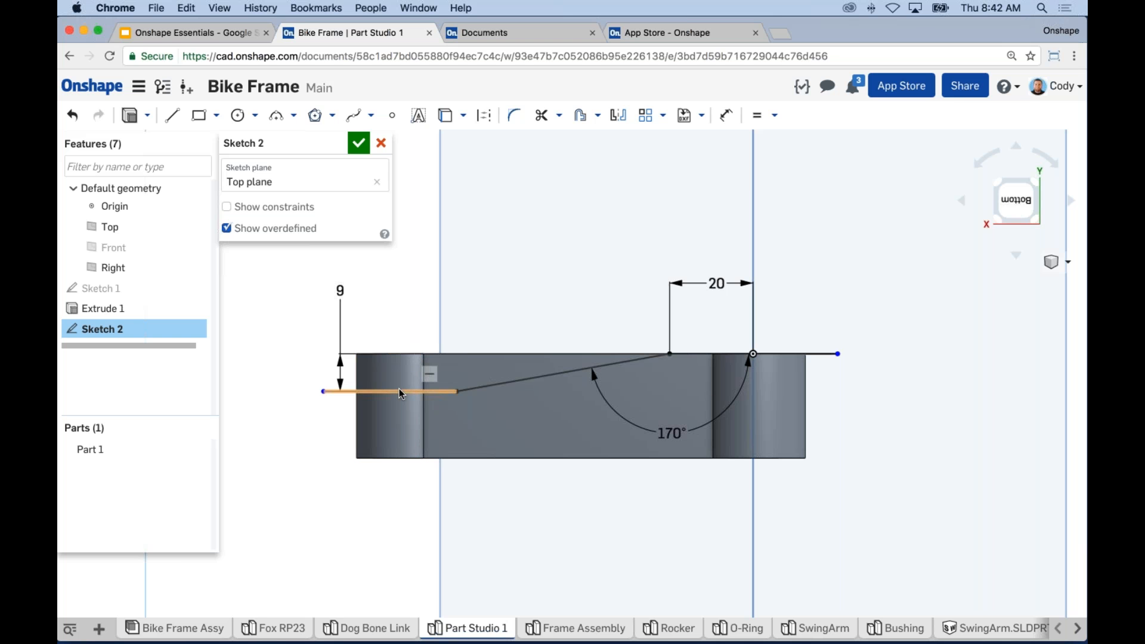
Step: Offset the bent line 8 mm downward to create a parallel copy
{"action": "middle_click_drag", "start_coordinate": [405, 288], "coordinate": [415, 300]}
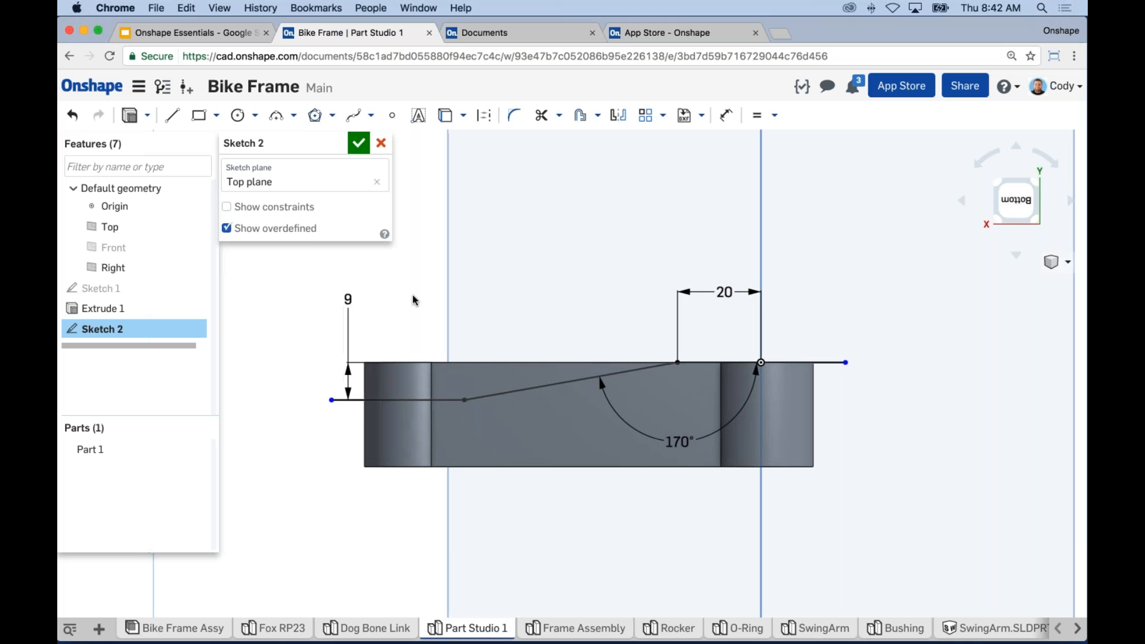
{"action": "left_click", "coordinate": [583, 123]}
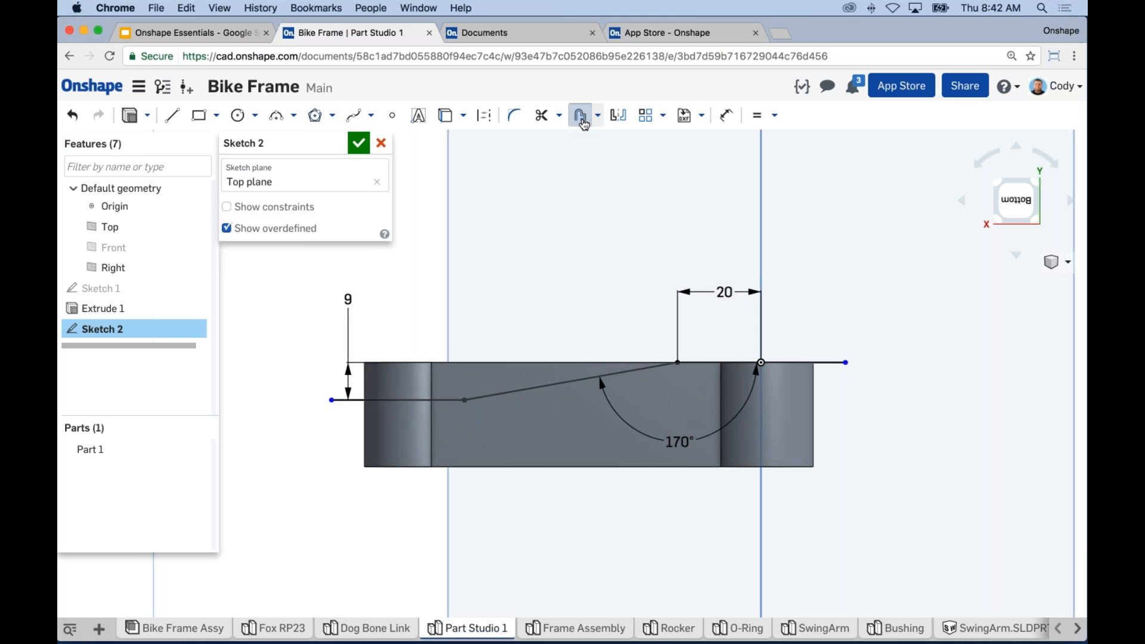
{"action": "left_click", "coordinate": [443, 400]}
{"action": "left_click_drag", "start_coordinate": [441, 427], "coordinate": [440, 446]}
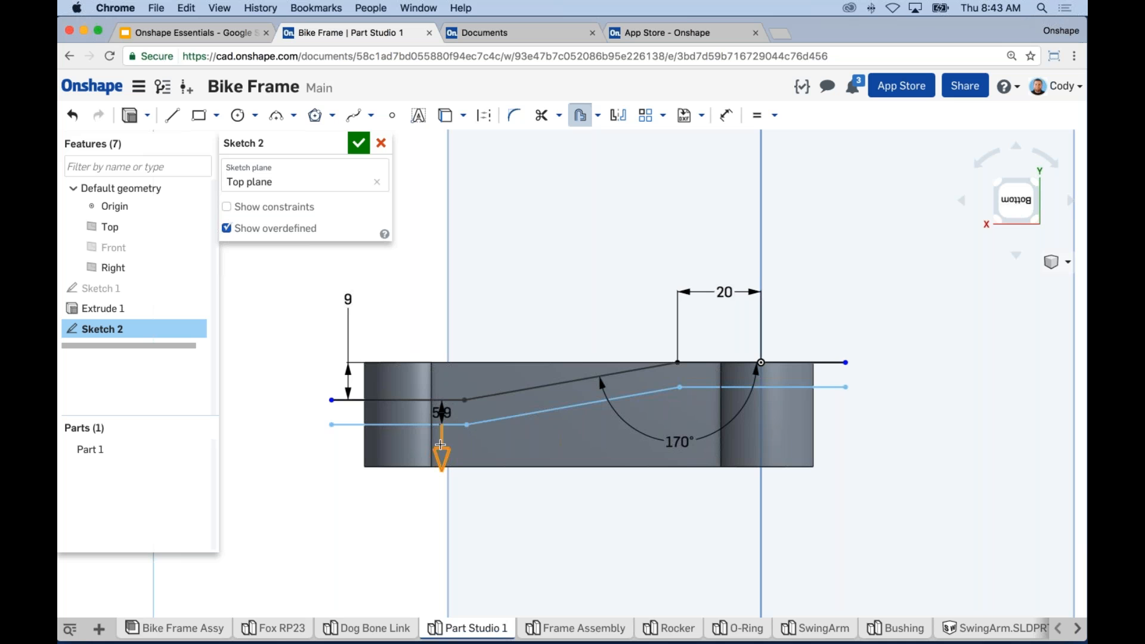
{"action": "left_click_drag", "start_coordinate": [441, 444], "coordinate": [296, 423]}
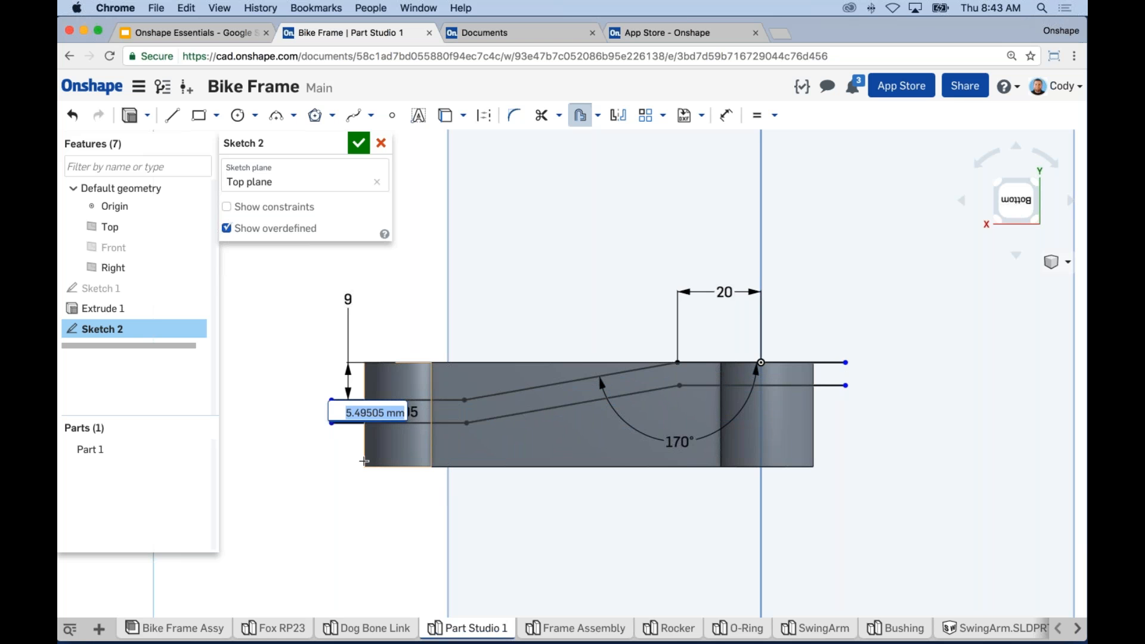
{"action": "type", "text": "8"}
{"action": "key", "text": "Return"}
{"action": "key", "text": "l"}
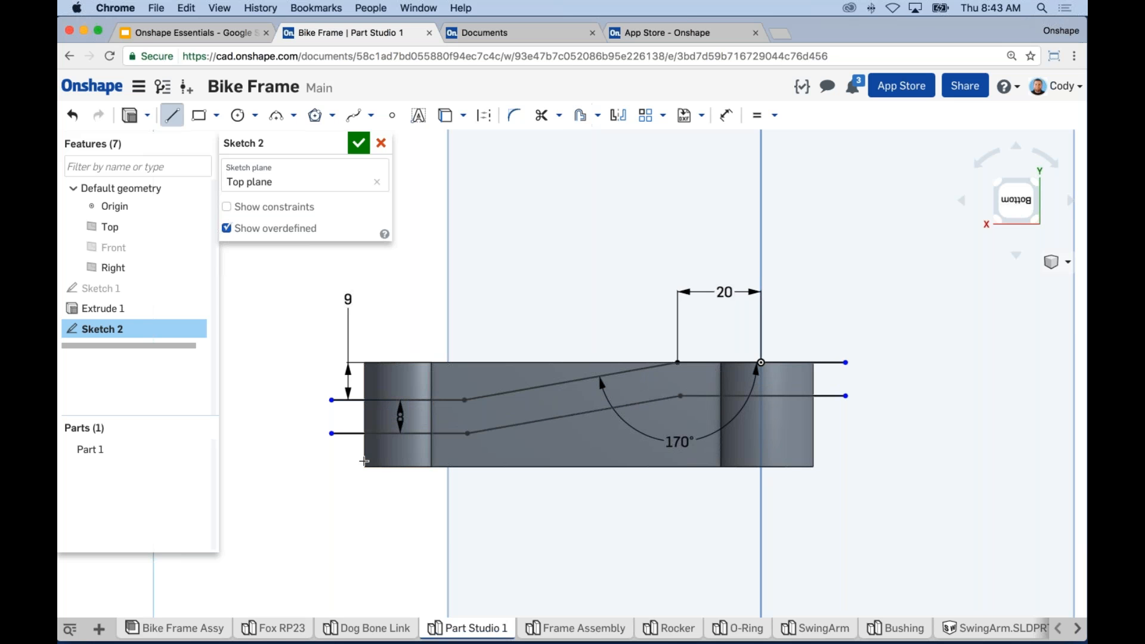
Step: Join the right and left ends of the two offset lines with short vertical lines
{"action": "left_click", "coordinate": [845, 395]}
{"action": "key", "text": "Escape"}
{"action": "key", "text": "l"}
{"action": "left_click", "coordinate": [332, 433]}
{"action": "left_click", "coordinate": [332, 400]}
{"action": "key", "text": "Escape"}
{"action": "middle_click_drag", "start_coordinate": [566, 540], "coordinate": [565, 555]}
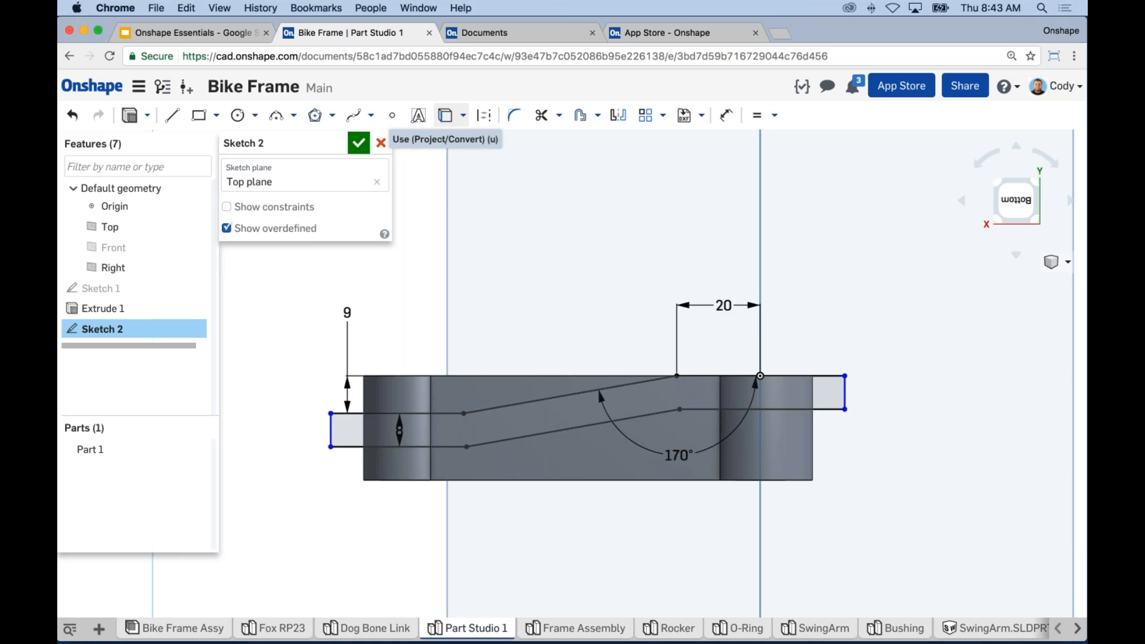
Step: Project the link's right and left end edges into Sketch 2 with Use
{"action": "left_click", "coordinate": [443, 121]}
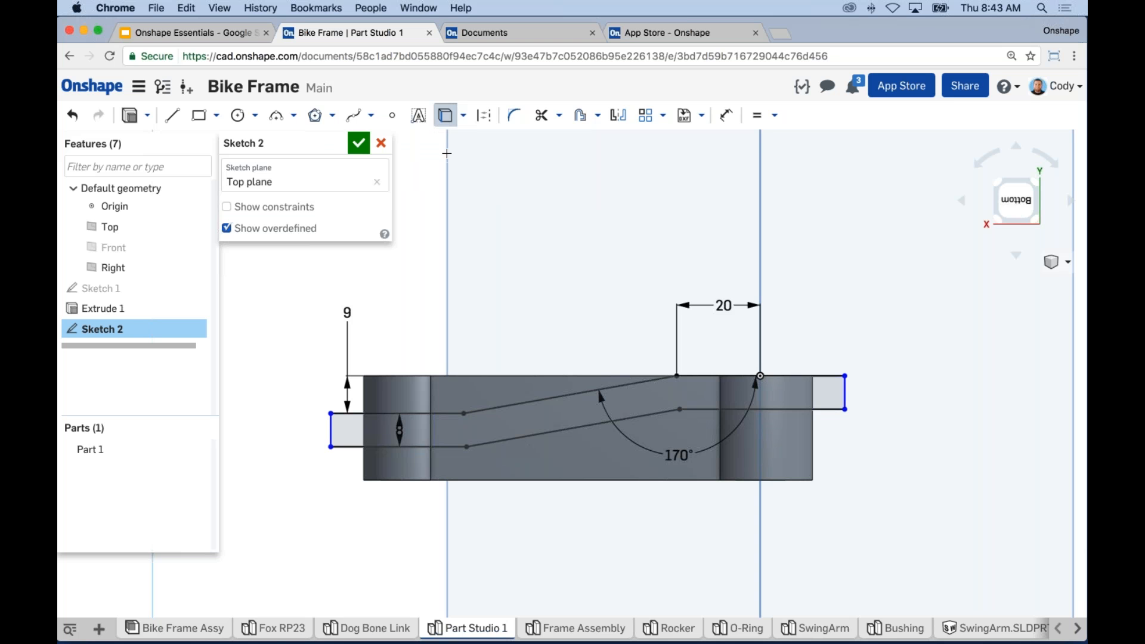
{"action": "left_click", "coordinate": [813, 455]}
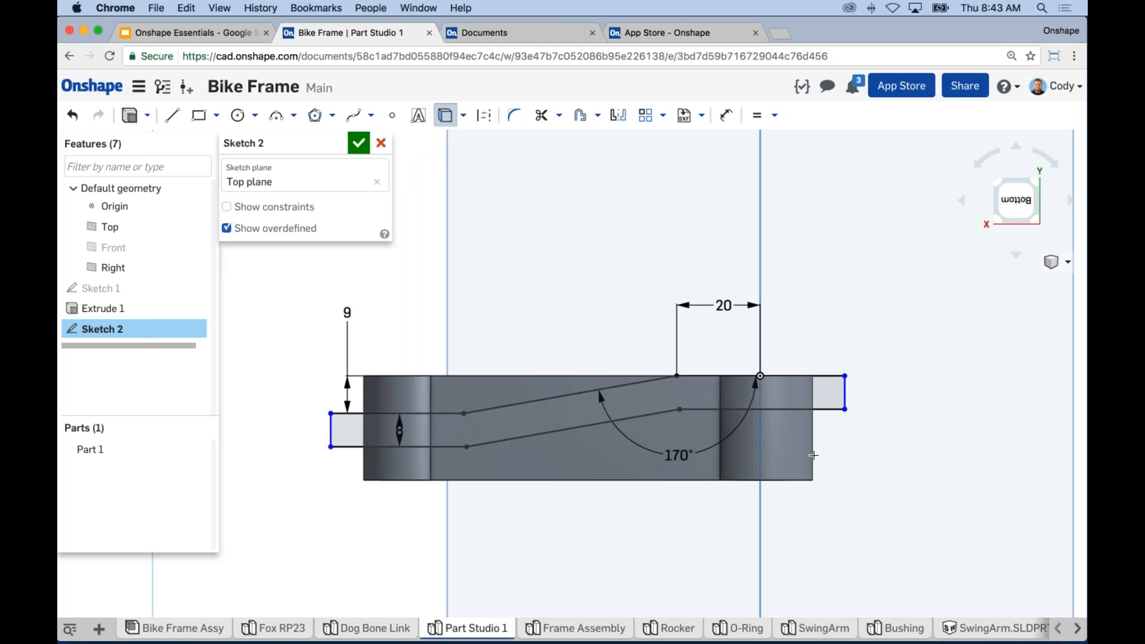
{"action": "left_click", "coordinate": [363, 467]}
{"action": "key", "text": "Escape"}
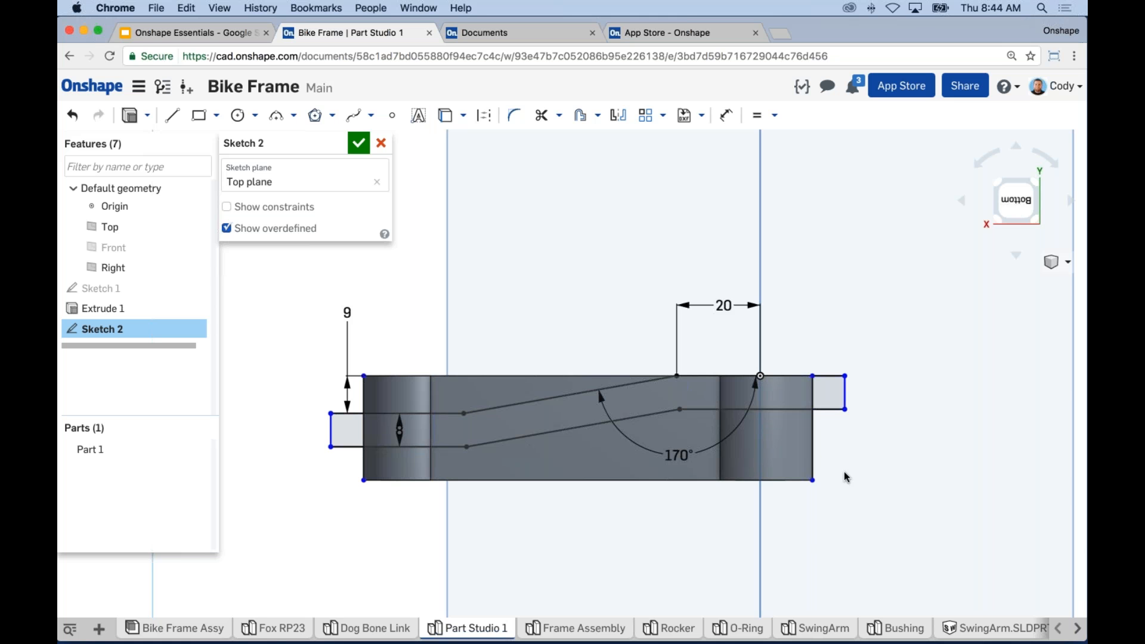
Step: Make the sketch's right and left end lines coincident with the link's end edges
{"action": "right_click_drag", "start_coordinate": [862, 476], "coordinate": [826, 451]}
{"action": "scroll", "coordinate": [819, 445], "scroll_direction": "up", "scroll_amount": 5}
{"action": "right_click_drag", "start_coordinate": [856, 494], "coordinate": [780, 445]}
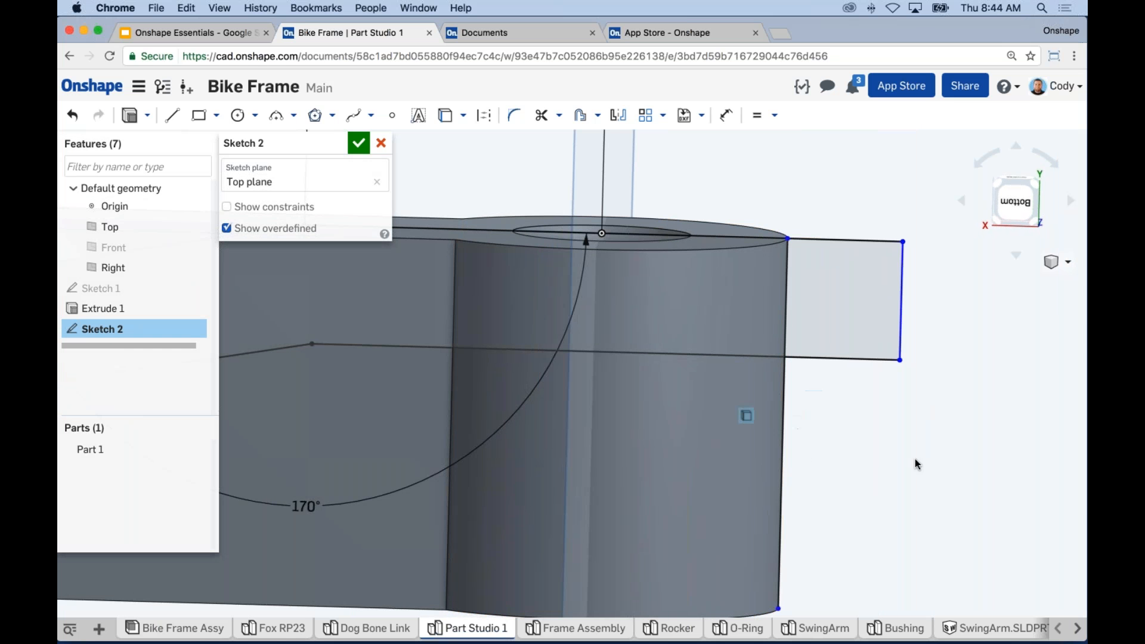
{"action": "key", "text": "n"}
{"action": "scroll", "coordinate": [897, 467], "scroll_direction": "down", "scroll_amount": 5}
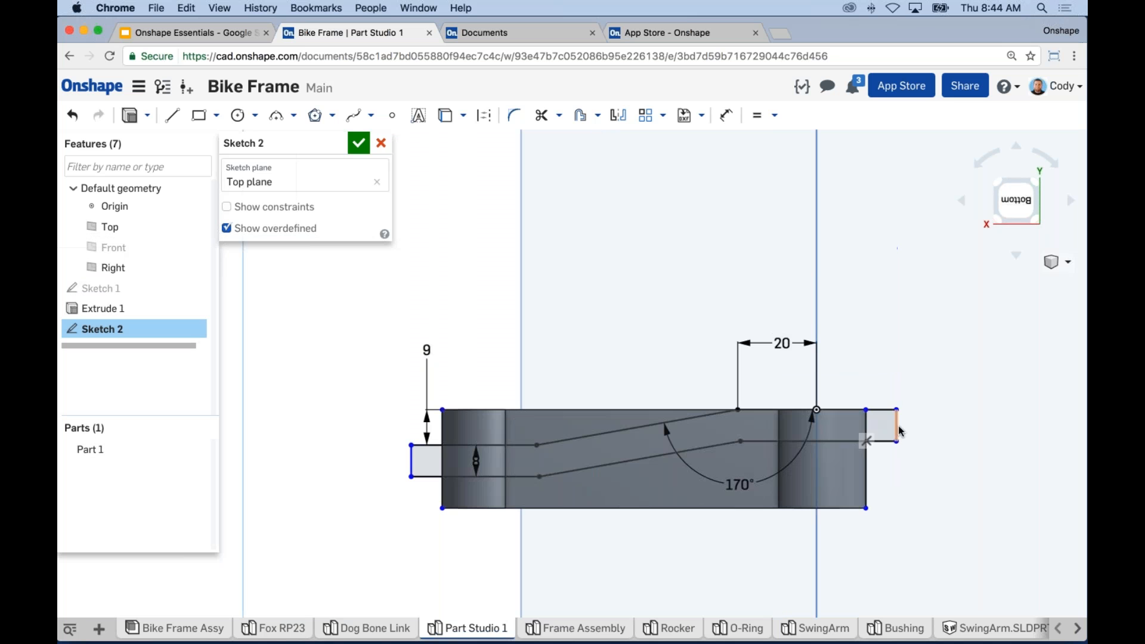
{"action": "left_click", "coordinate": [897, 431]}
{"action": "left_click", "coordinate": [866, 454]}
{"action": "key", "text": "i"}
{"action": "left_click", "coordinate": [411, 459]}
{"action": "left_click", "coordinate": [442, 488]}
{"action": "key", "text": "i"}
{"action": "middle_click_drag", "start_coordinate": [410, 515], "coordinate": [362, 524]}
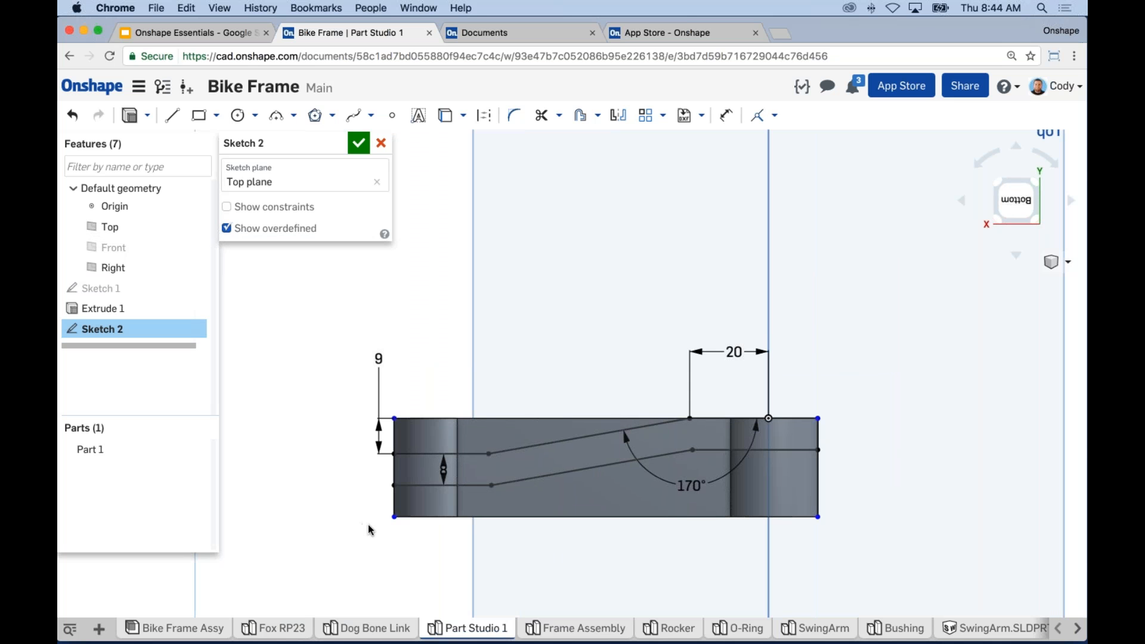
{"action": "mouse_move", "coordinate": [368, 524]}
{"action": "right_mouse_down"}
{"action": "mouse_move", "coordinate": [495, 313]}
{"action": "mouse_move", "coordinate": [451, 294]}
{"action": "mouse_move", "coordinate": [470, 303]}
{"action": "mouse_move", "coordinate": [690, 238]}
{"action": "mouse_move", "coordinate": [668, 238]}
{"action": "right_mouse_up"}
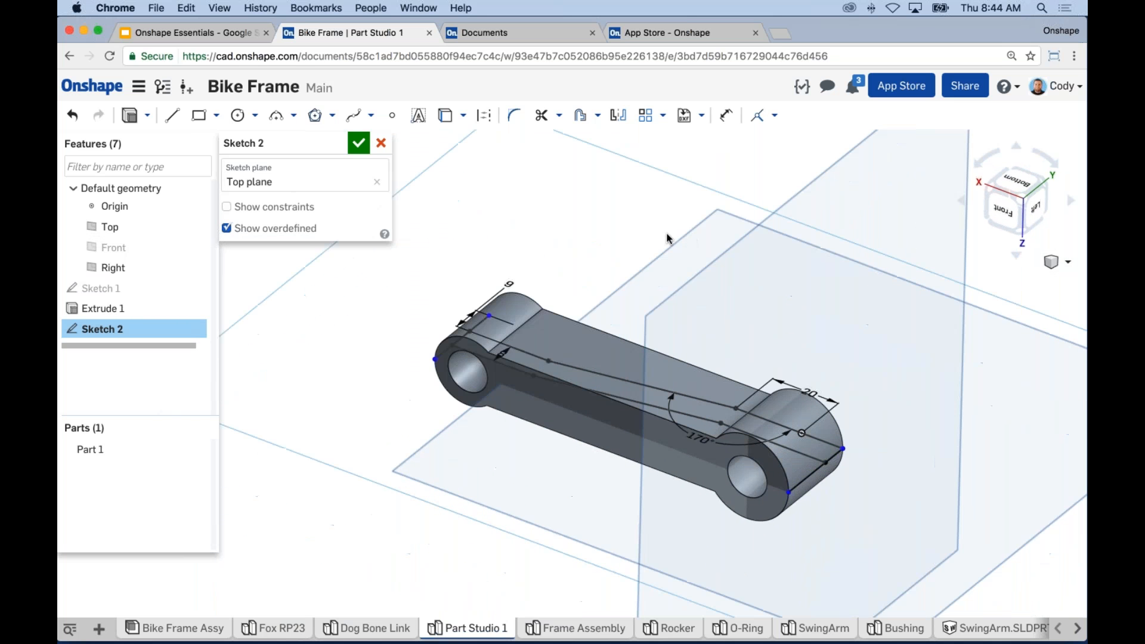
Step: Start Extrude 2 on Sketch 2's regions, previewing 25 mm Blind added to Part 1
{"action": "scroll", "coordinate": [611, 250], "scroll_direction": "down", "scroll_amount": 1}
{"action": "scroll", "coordinate": [660, 340], "scroll_direction": "up", "scroll_amount": 2}
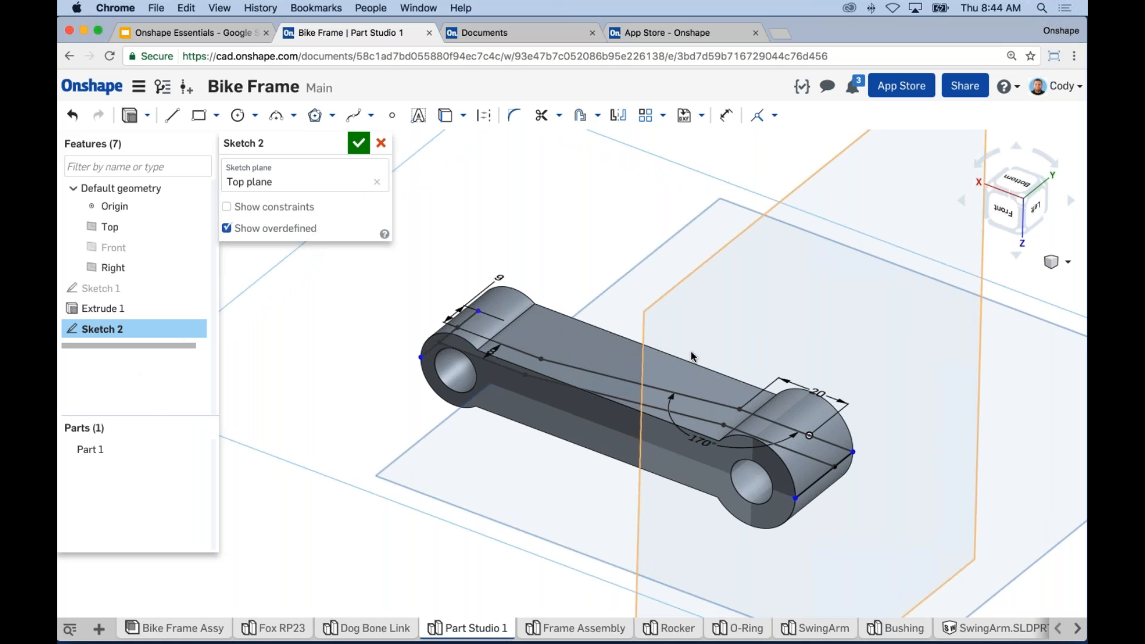
{"action": "left_click", "coordinate": [131, 116]}
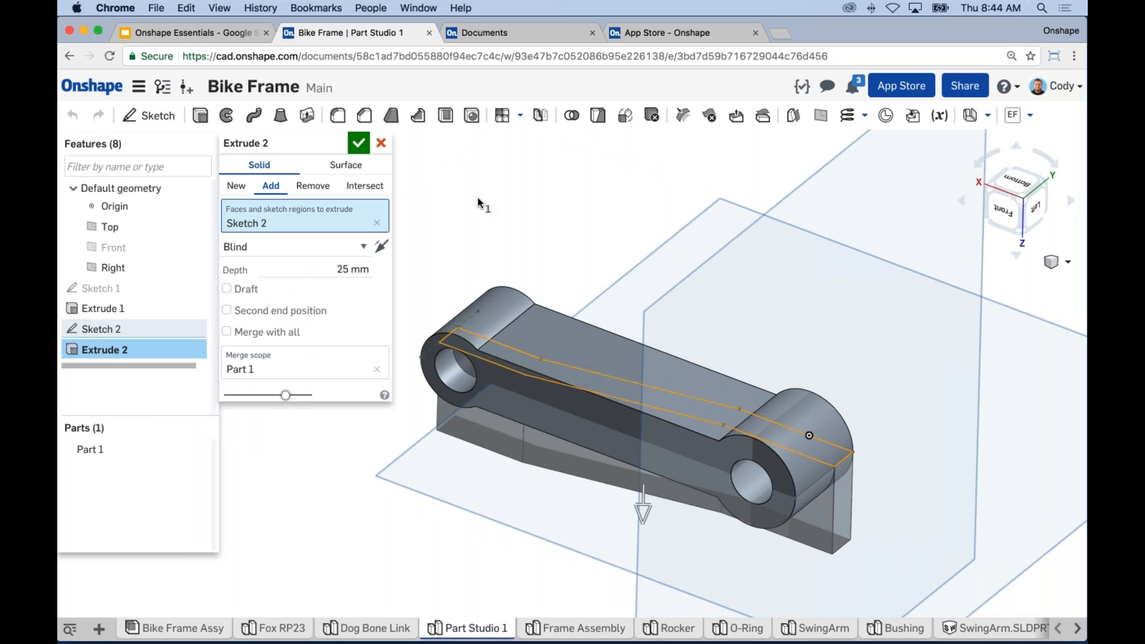
Step: Switch Extrude 2 to Remove, previewing a 25 mm Blind cut from Part 1
{"action": "right_click_drag", "start_coordinate": [586, 288], "coordinate": [571, 110]}
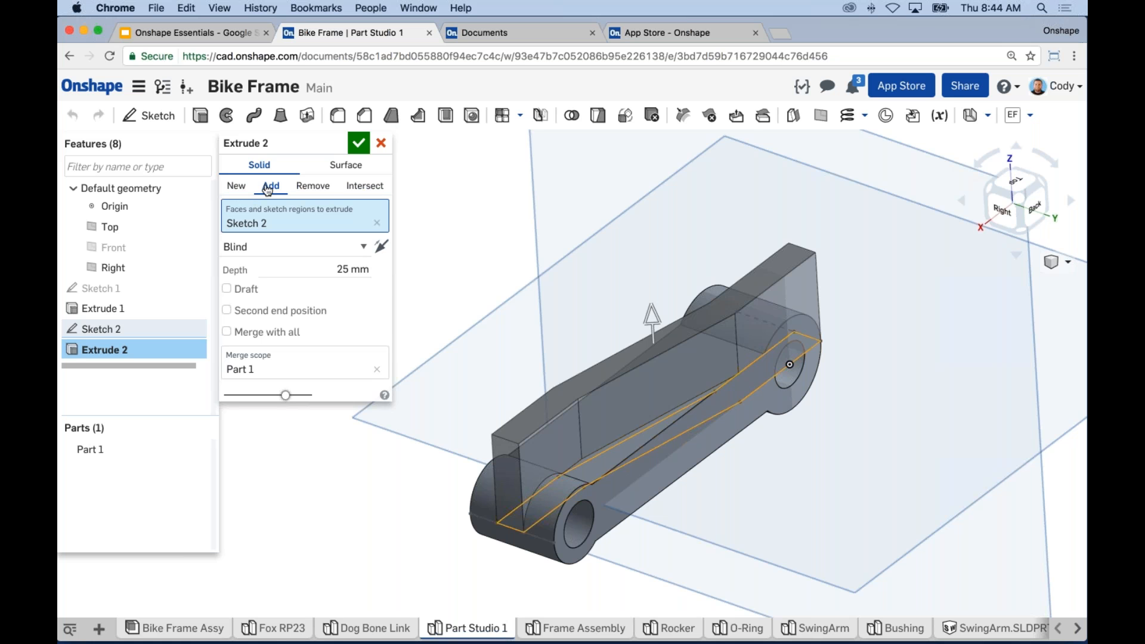
{"action": "right_click_drag", "start_coordinate": [472, 269], "coordinate": [496, 280]}
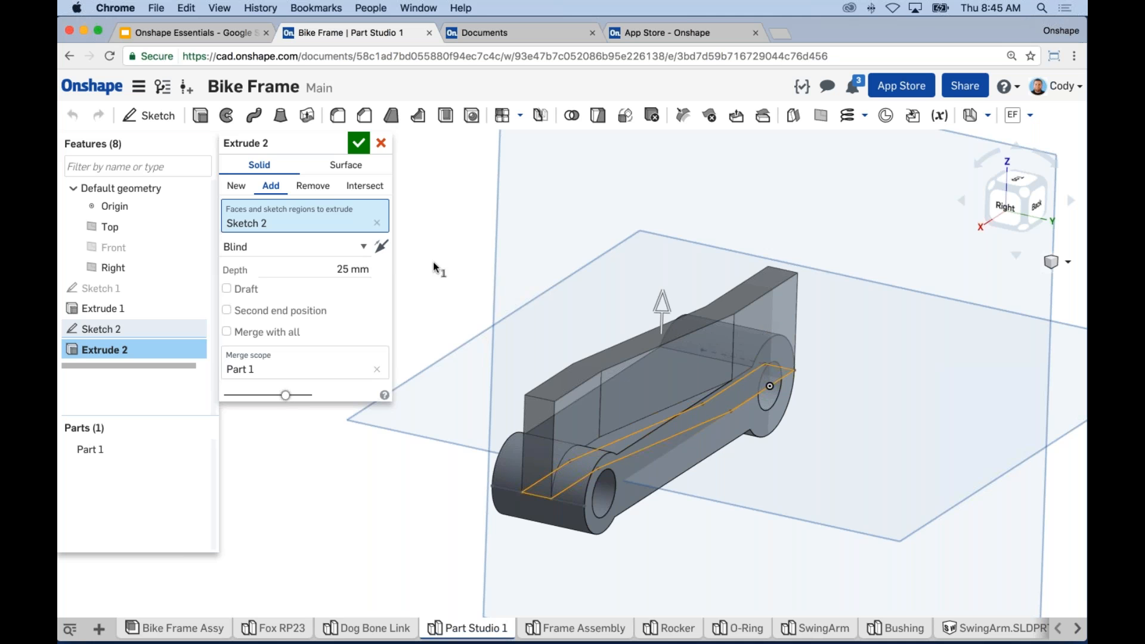
{"action": "left_click", "coordinate": [313, 186]}
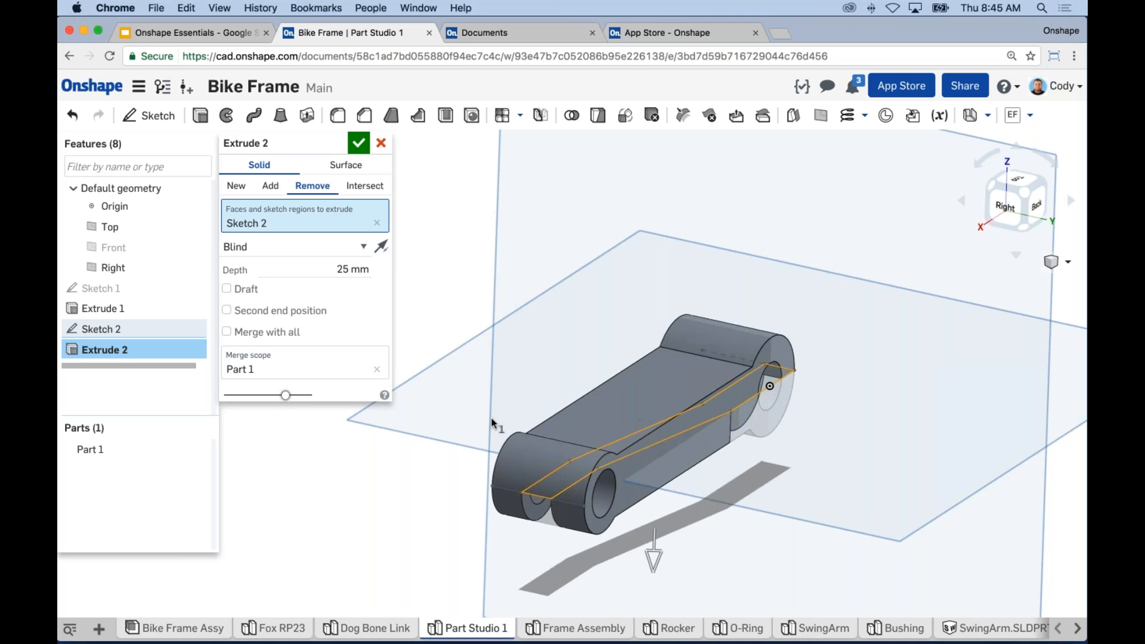
{"action": "right_click_drag", "start_coordinate": [490, 414], "coordinate": [492, 255]}
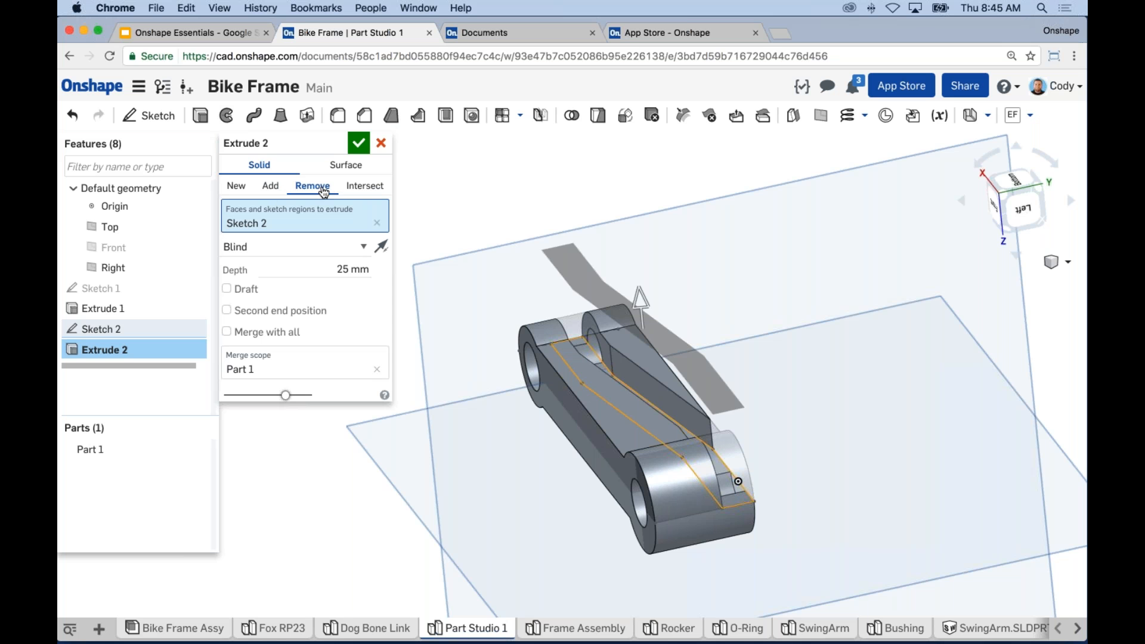
Step: Set Extrude 2 to Intersect with a Symmetric end type
{"action": "left_click", "coordinate": [237, 189]}
{"action": "right_click_drag", "start_coordinate": [442, 334], "coordinate": [491, 285]}
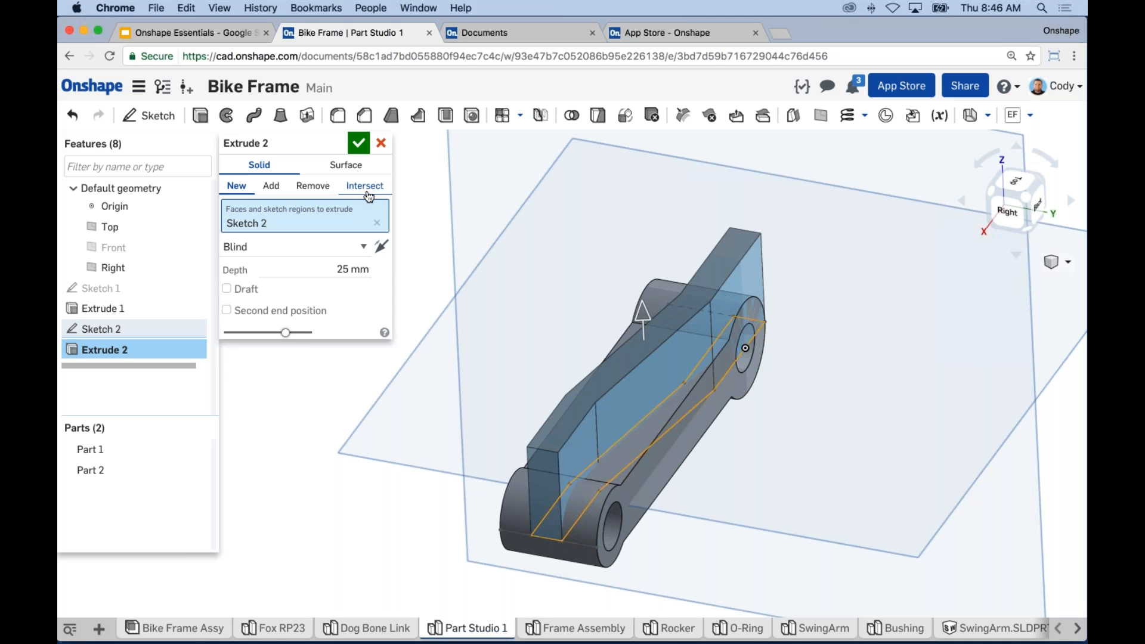
{"action": "left_click", "coordinate": [368, 190]}
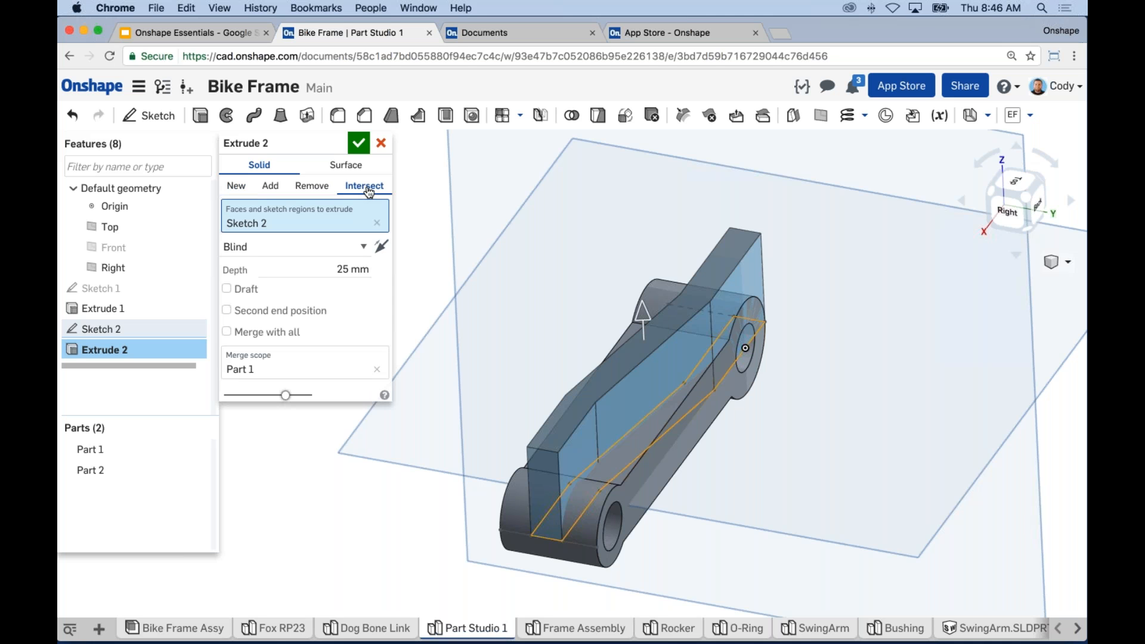
{"action": "left_click", "coordinate": [352, 247]}
{"action": "middle_click_drag", "start_coordinate": [539, 298], "coordinate": [554, 257]}
Step: Scope the intersect to Part 1 and commit Extrude 2
{"action": "scroll", "coordinate": [730, 381], "scroll_direction": "up", "scroll_amount": 3}
{"action": "middle_click_drag", "start_coordinate": [727, 395], "coordinate": [711, 400]}
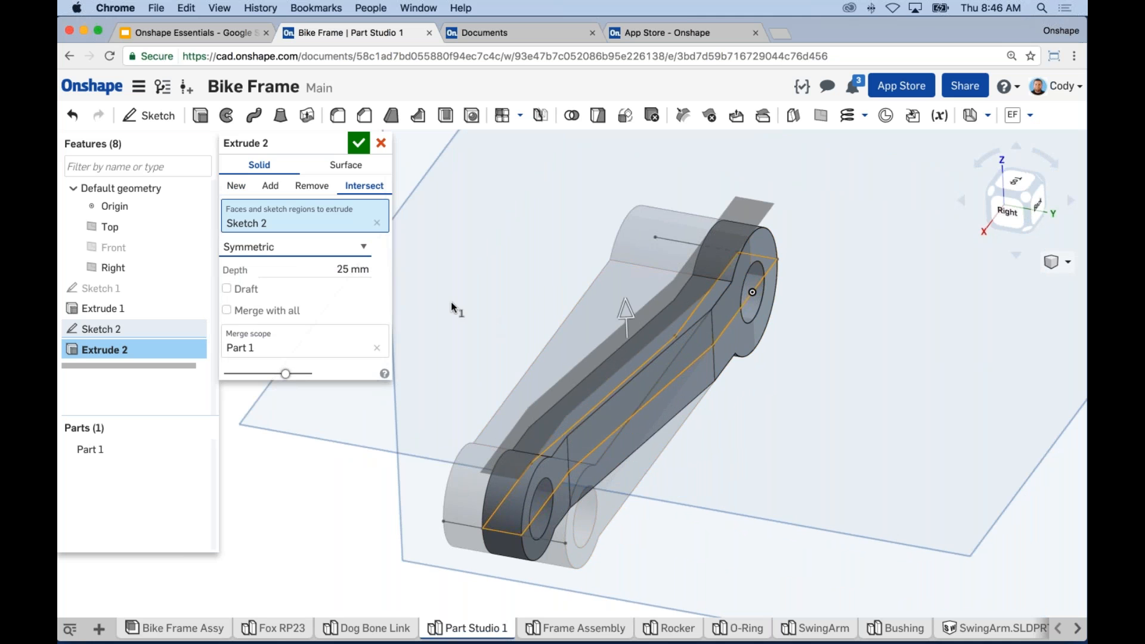
{"action": "left_click", "coordinate": [252, 342]}
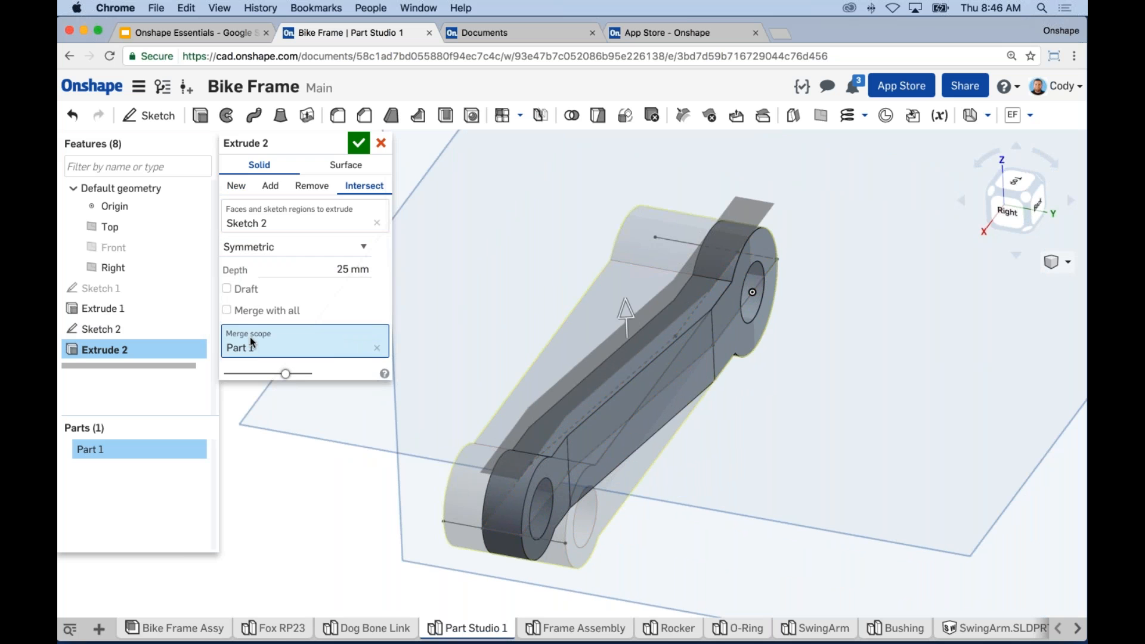
{"action": "right_click_drag", "start_coordinate": [796, 348], "coordinate": [799, 382]}
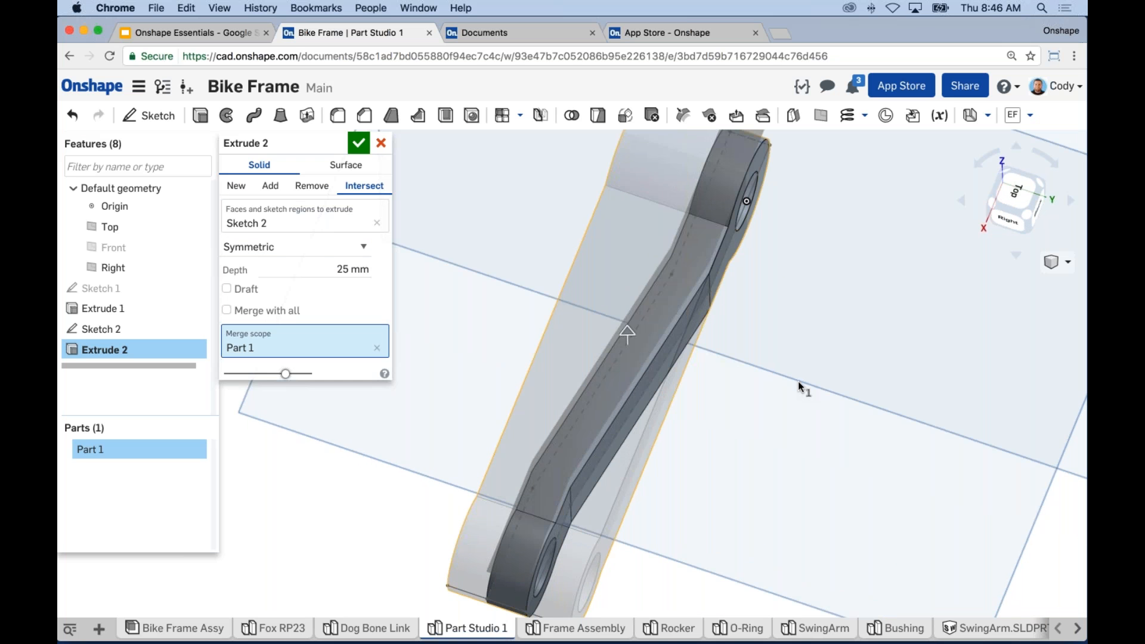
{"action": "right_click_drag", "start_coordinate": [798, 381], "coordinate": [807, 298]}
{"action": "left_click", "coordinate": [358, 143]}
{"action": "scroll", "coordinate": [721, 350], "scroll_direction": "up", "scroll_amount": 2}
{"action": "right_click_drag", "start_coordinate": [708, 361], "coordinate": [701, 394]}
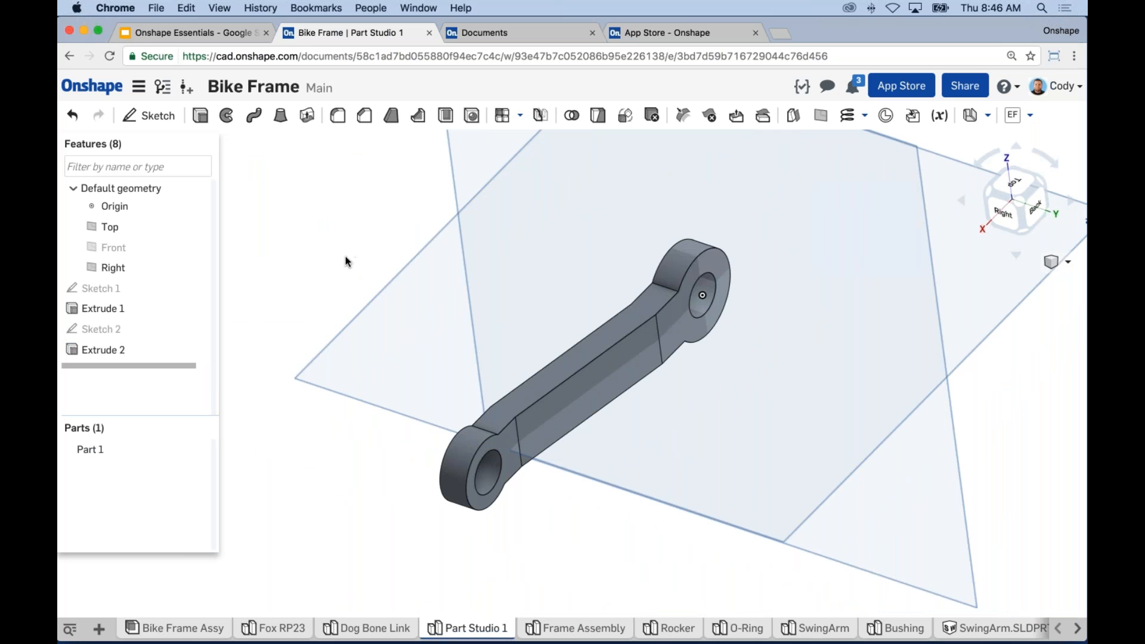
Step: Bring up and dismiss Sketch 2's options, then orbit to show the model's top
{"action": "right_click", "coordinate": [134, 334]}
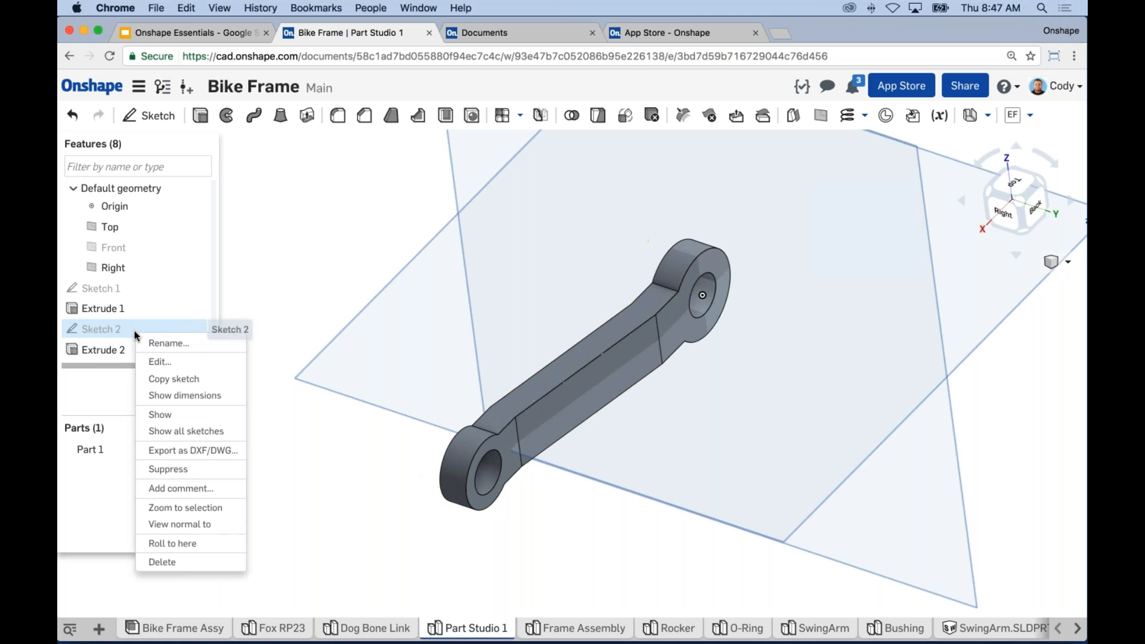
{"action": "left_click", "coordinate": [341, 255]}
{"action": "right_click_drag", "start_coordinate": [341, 256], "coordinate": [398, 328]}
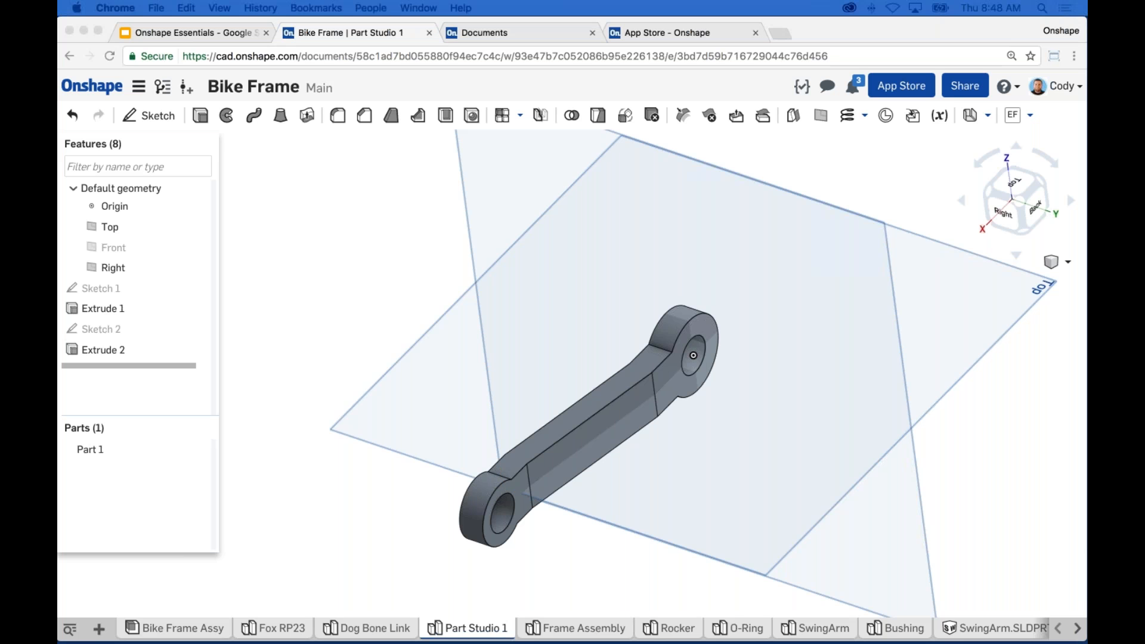
Step: Adjust the view slightly and bring up the Bike Frame document's share settings
{"action": "left_click", "coordinate": [710, 128]}
{"action": "scroll", "coordinate": [841, 171], "scroll_direction": "down", "scroll_amount": 2}
{"action": "scroll", "coordinate": [764, 364], "scroll_direction": "up", "scroll_amount": 1}
{"action": "middle_click_drag", "start_coordinate": [756, 368], "coordinate": [769, 358]}
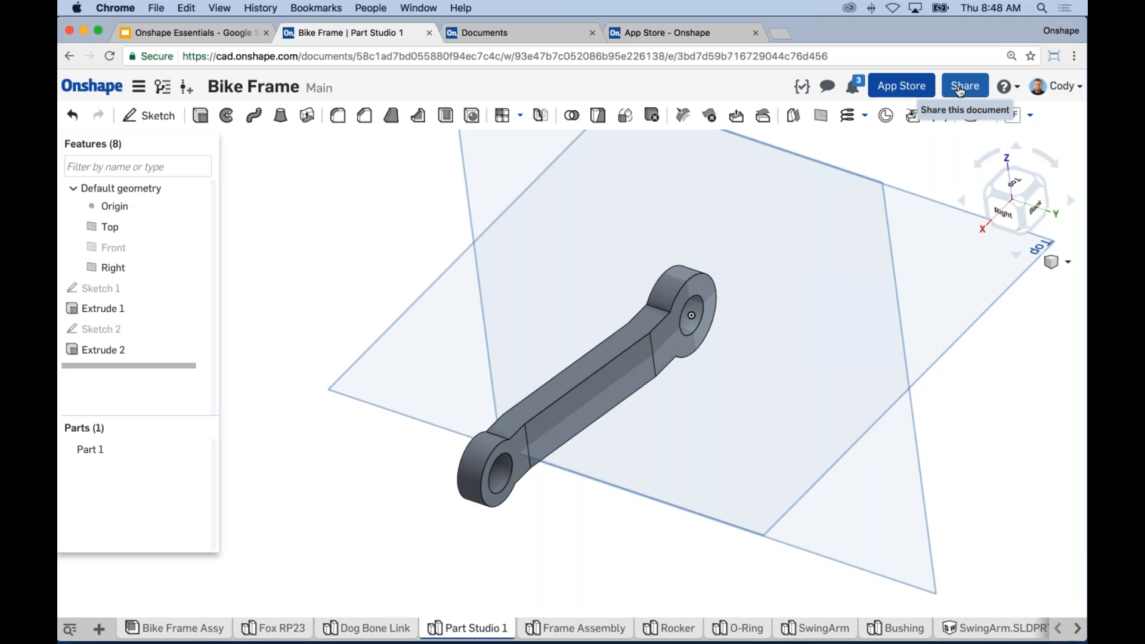
{"action": "left_click", "coordinate": [959, 89]}
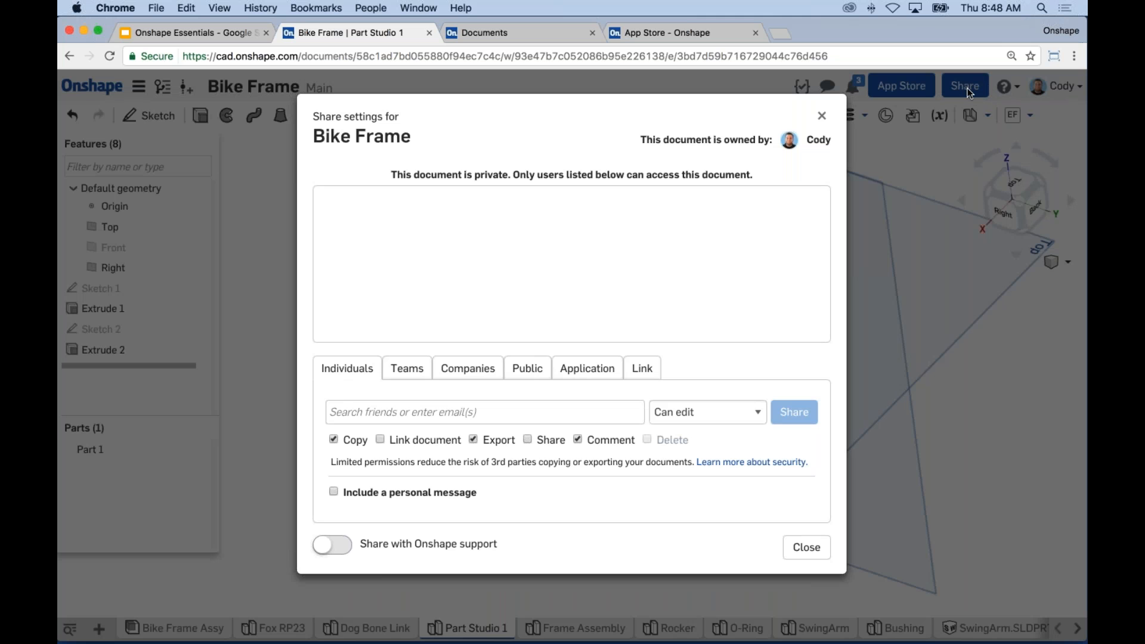
Step: Search for the collaborator by username and add them to the share list
{"action": "left_click", "coordinate": [417, 412]}
{"action": "type", "text": "ca"}
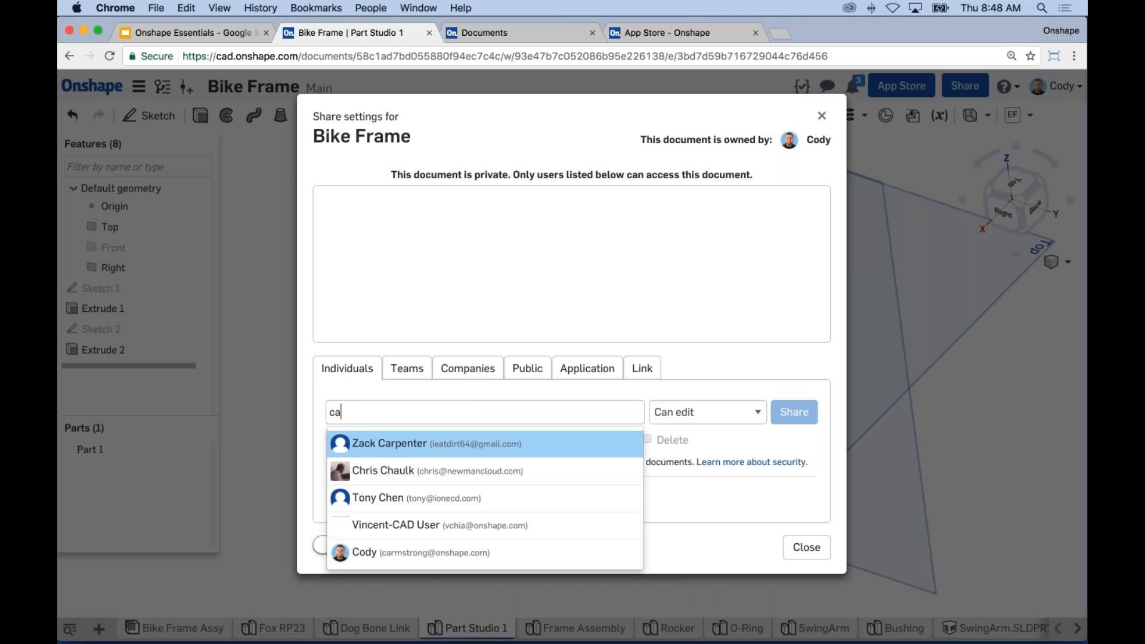
{"action": "type", "text": "rms"}
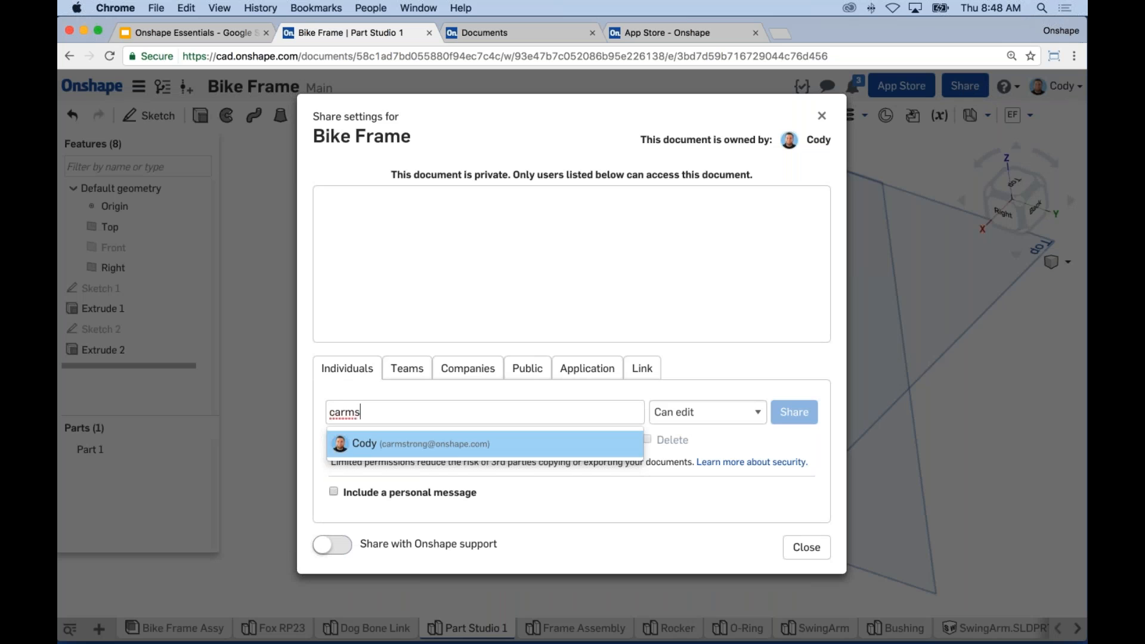
{"action": "key", "text": "Return"}
Step: Give the share Can edit access, clearing Export and Share so only Comment stays allowed
{"action": "left_click", "coordinate": [722, 417]}
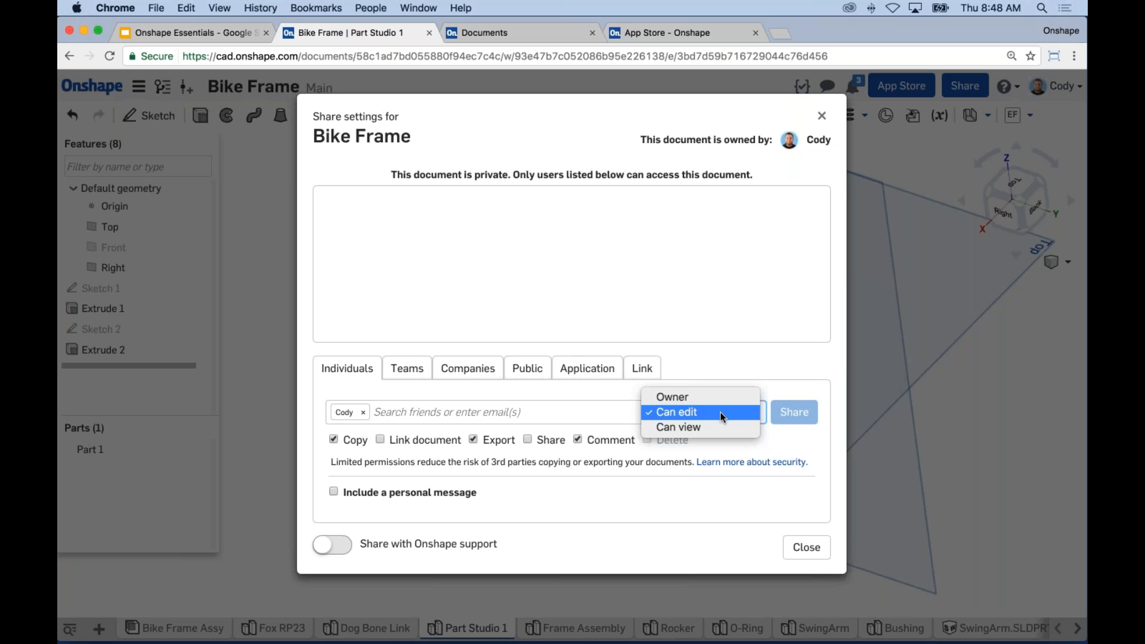
{"action": "left_click", "coordinate": [699, 426]}
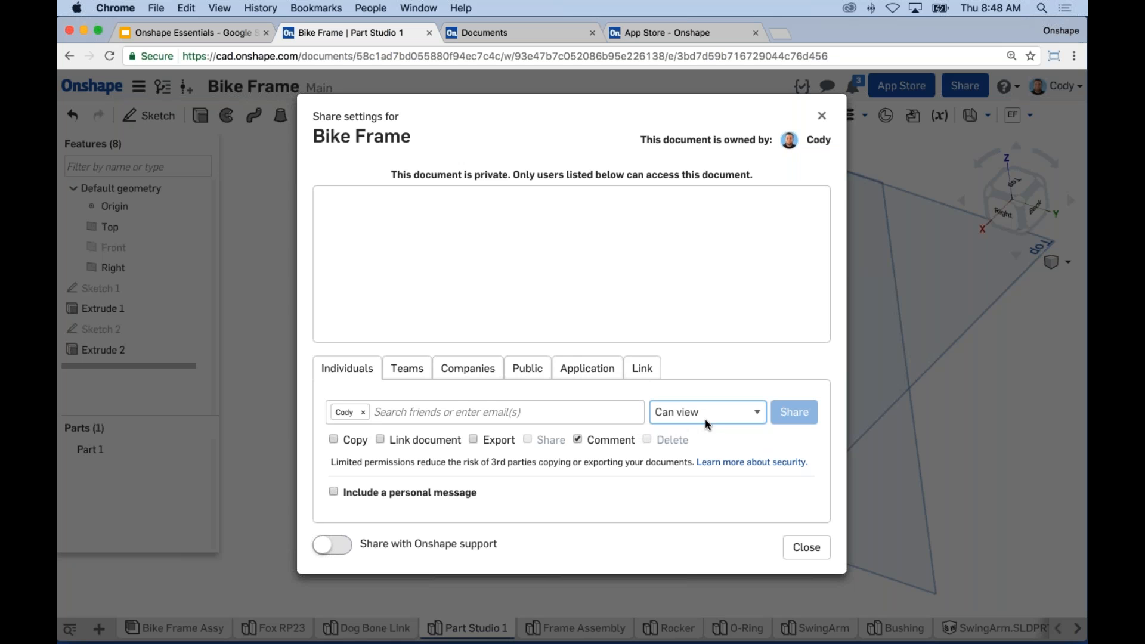
{"action": "left_click", "coordinate": [579, 440]}
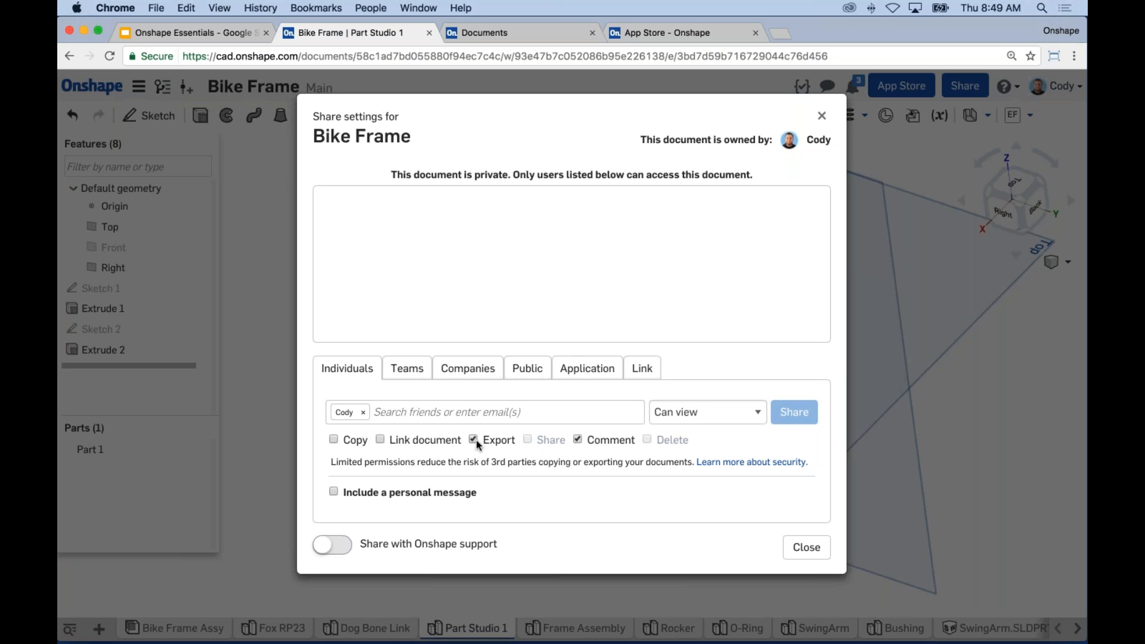
{"action": "left_click", "coordinate": [611, 440]}
{"action": "left_click", "coordinate": [706, 413]}
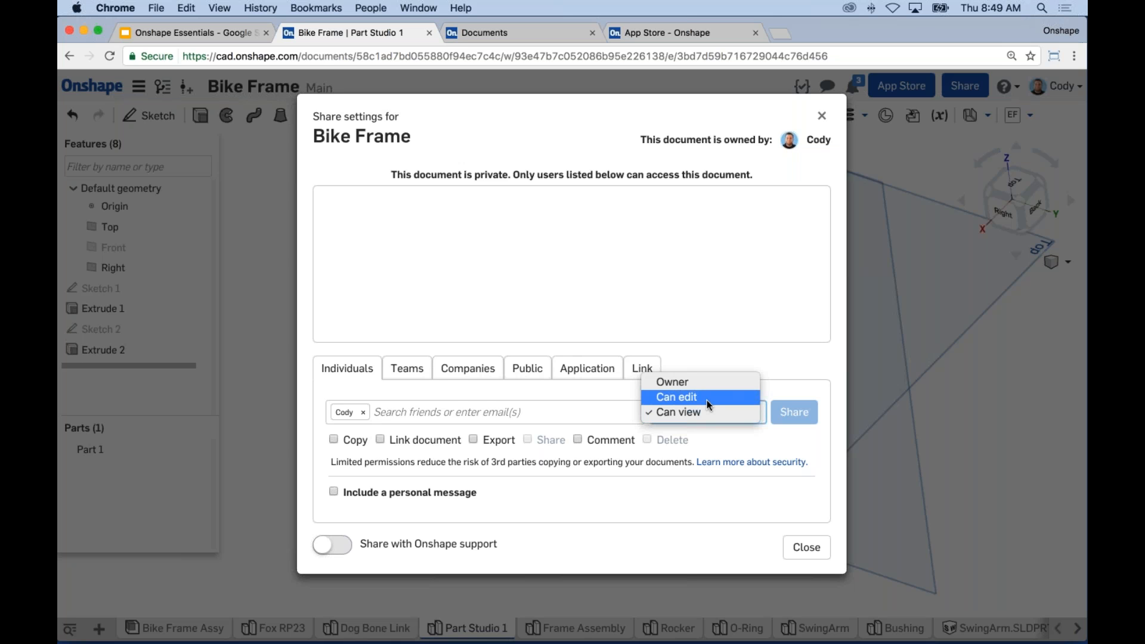
{"action": "left_click", "coordinate": [707, 398]}
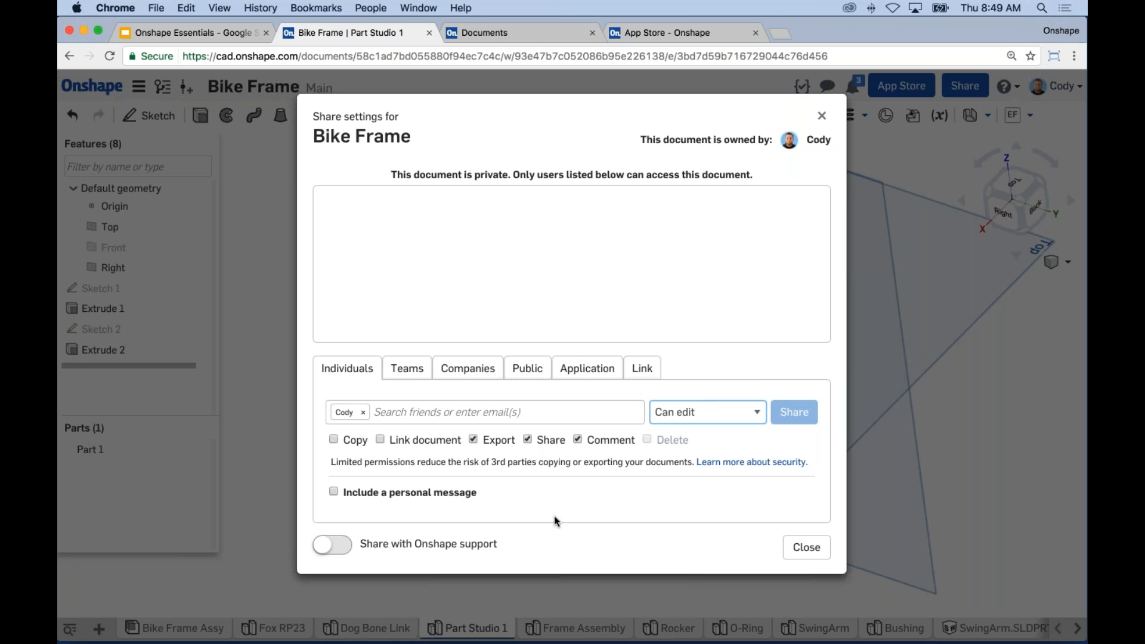
{"action": "left_click", "coordinate": [473, 440]}
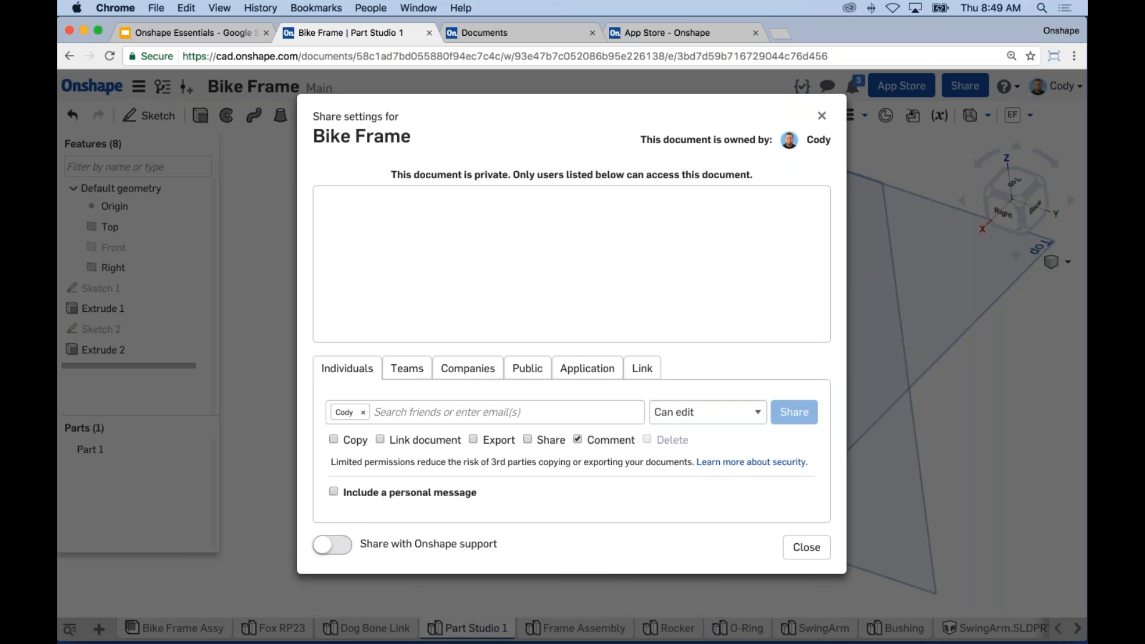
Step: Replace the chosen person with the teammate's account, share the document, and close the settings
{"action": "left_click", "coordinate": [382, 413]}
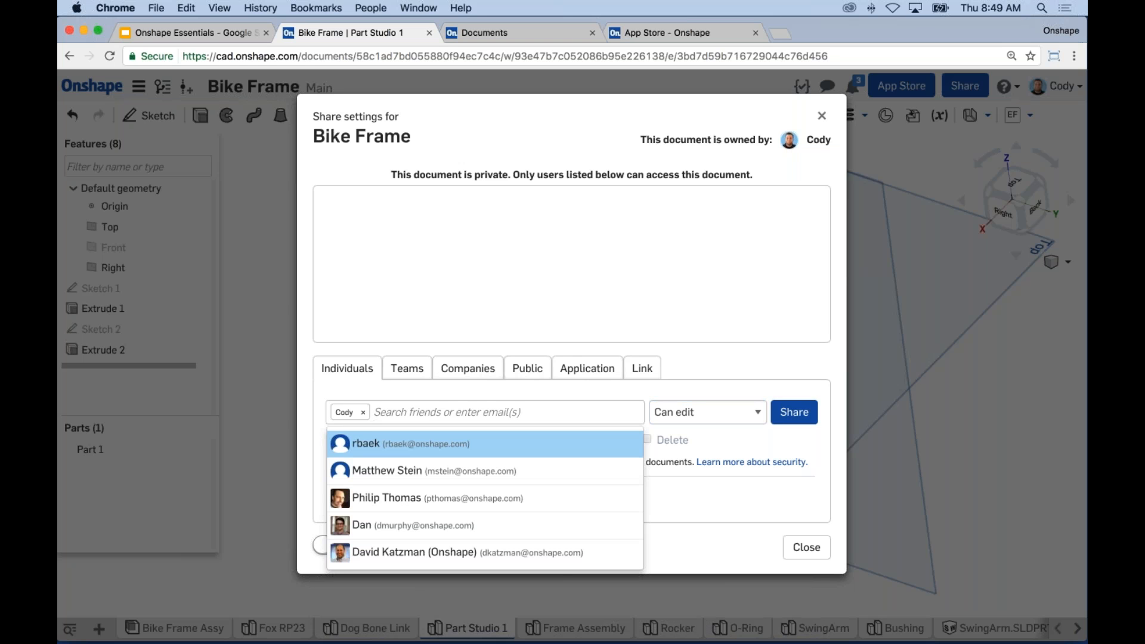
{"action": "key", "text": "BackSpace"}
{"action": "key", "text": "BackSpace"}
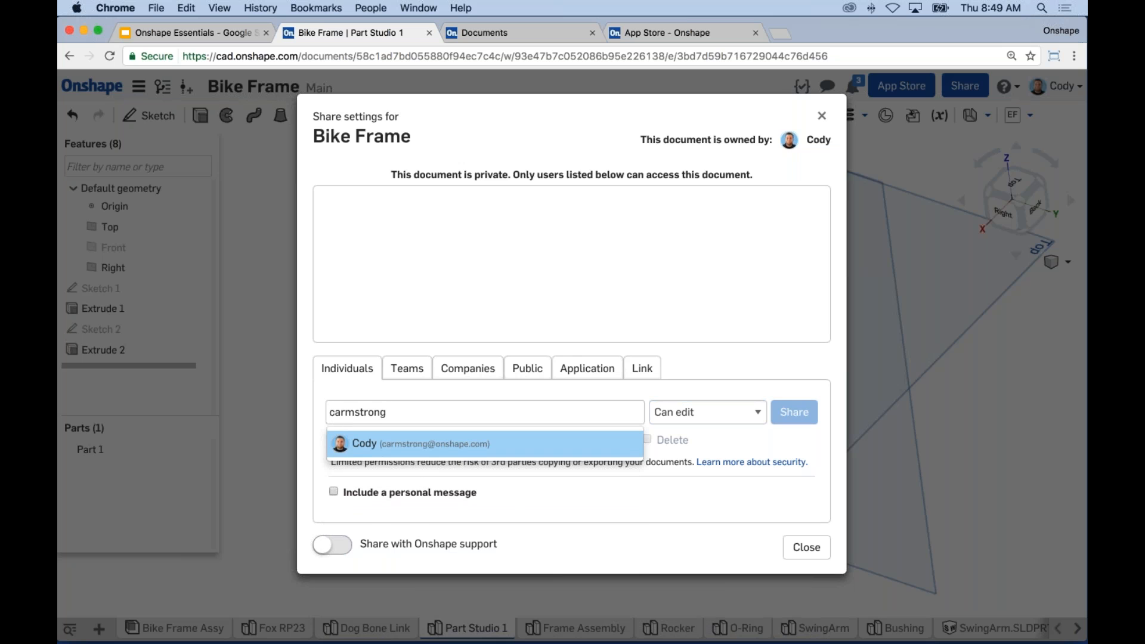
{"action": "key", "text": "Return"}
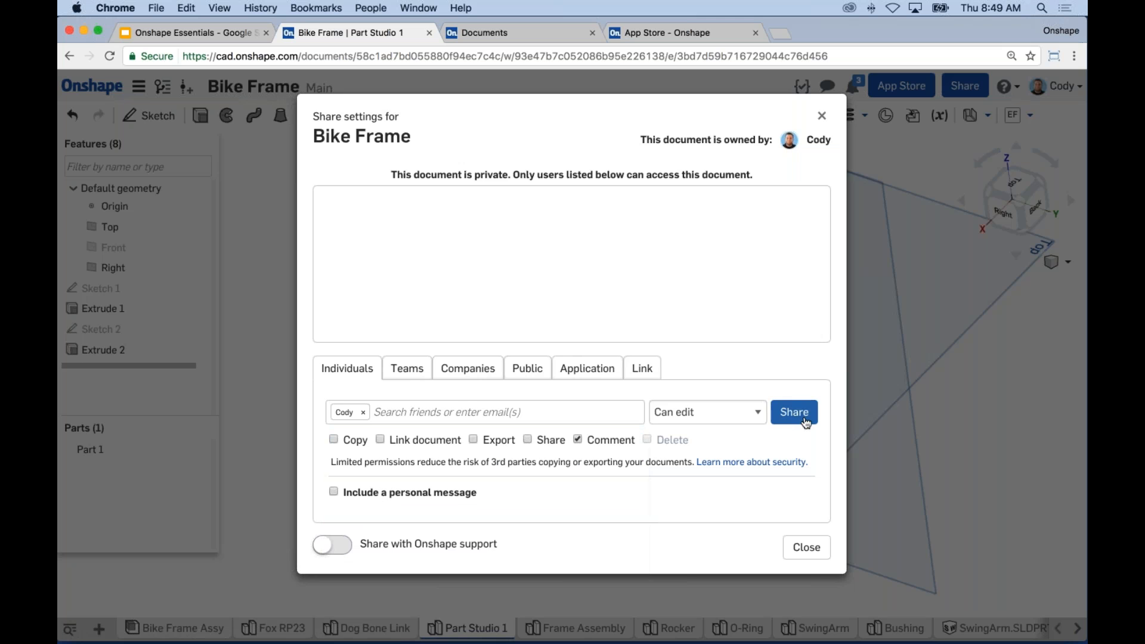
{"action": "left_click", "coordinate": [805, 423]}
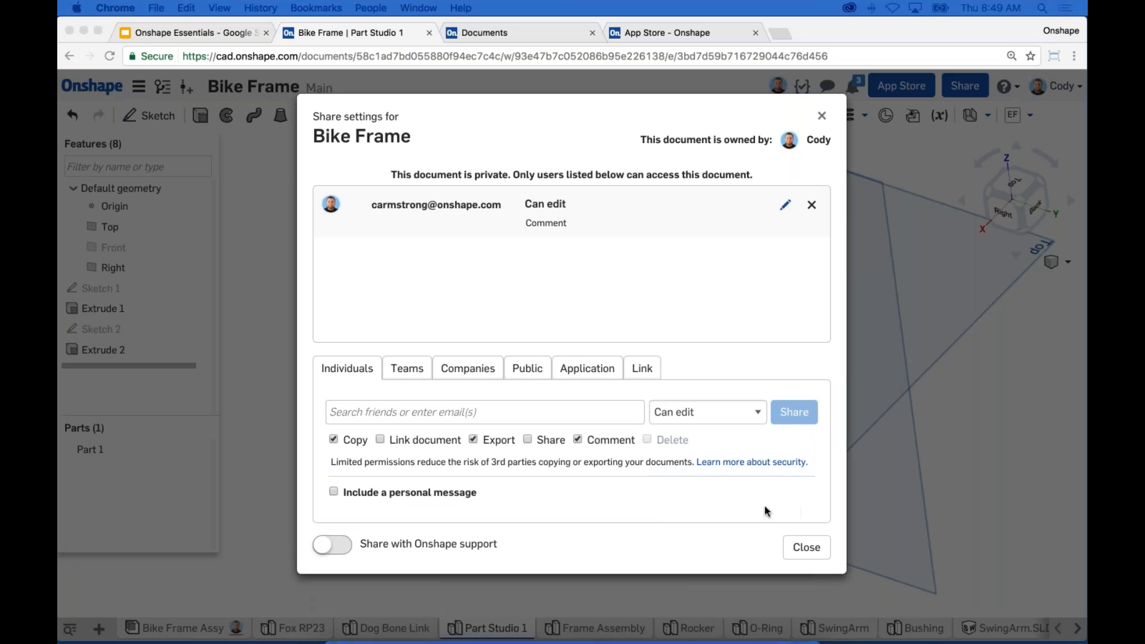
{"action": "left_click", "coordinate": [801, 546]}
Step: Hide the reference planes with P and zoom in on the link while Fillet 1 is added
{"action": "middle_click_drag", "start_coordinate": [409, 299], "coordinate": [396, 305]}
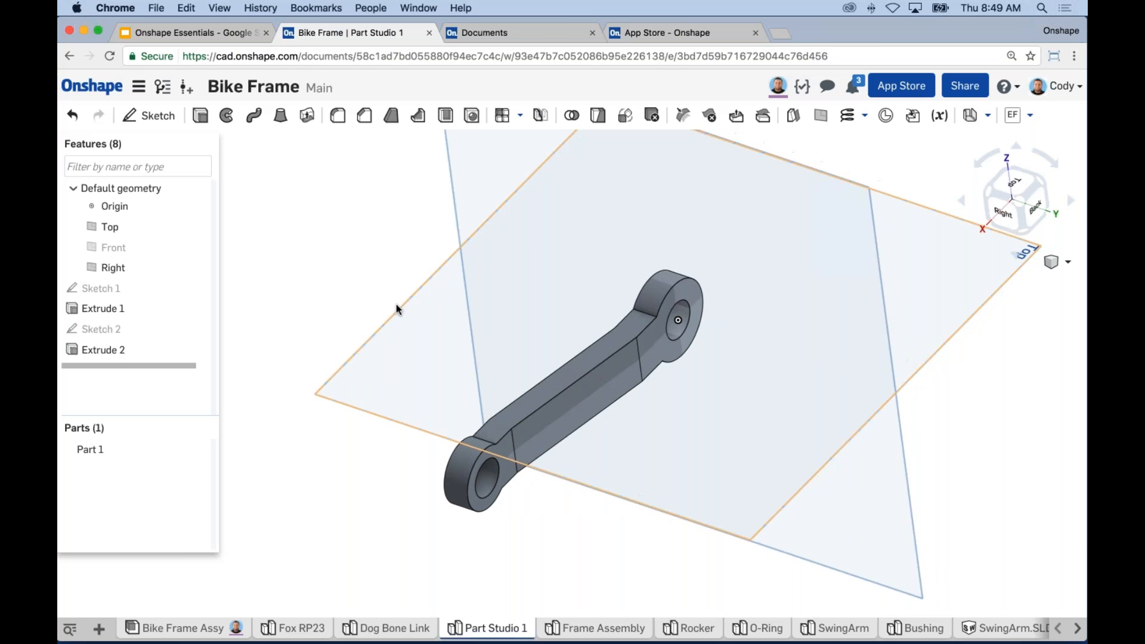
{"action": "key", "text": "p"}
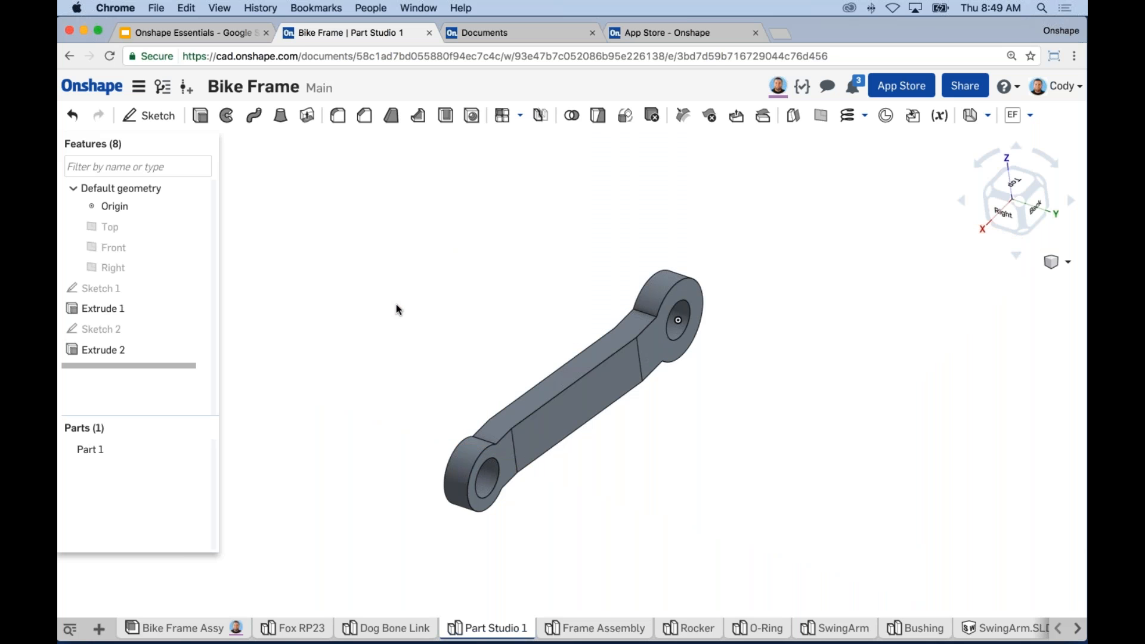
{"action": "scroll", "coordinate": [555, 394], "scroll_direction": "up", "scroll_amount": 3}
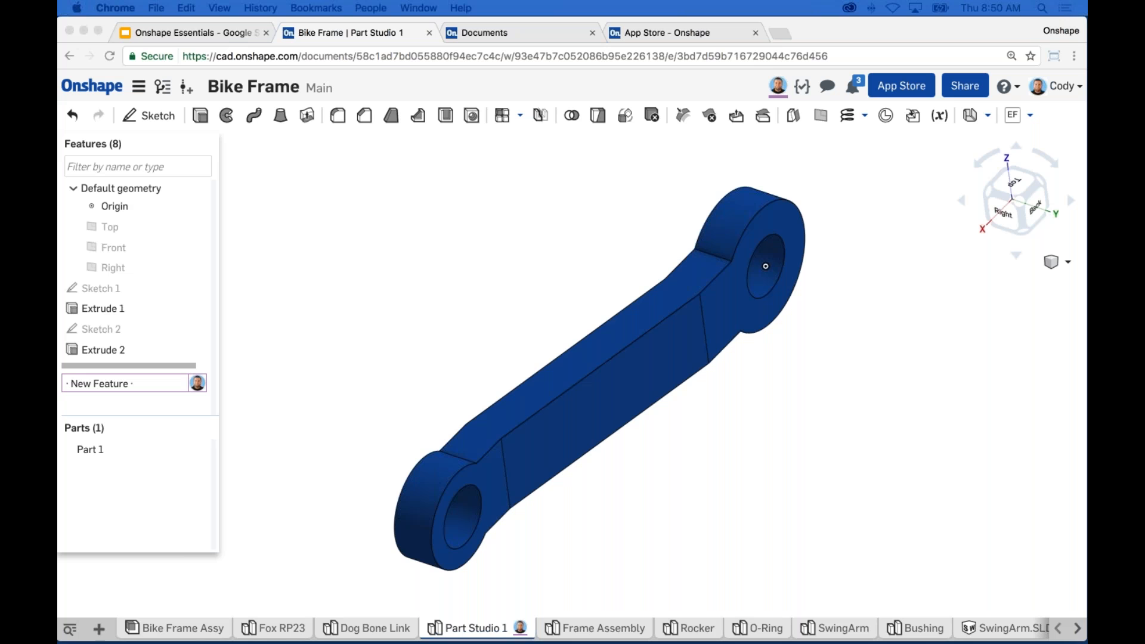
{"action": "left_click", "coordinate": [856, 364]}
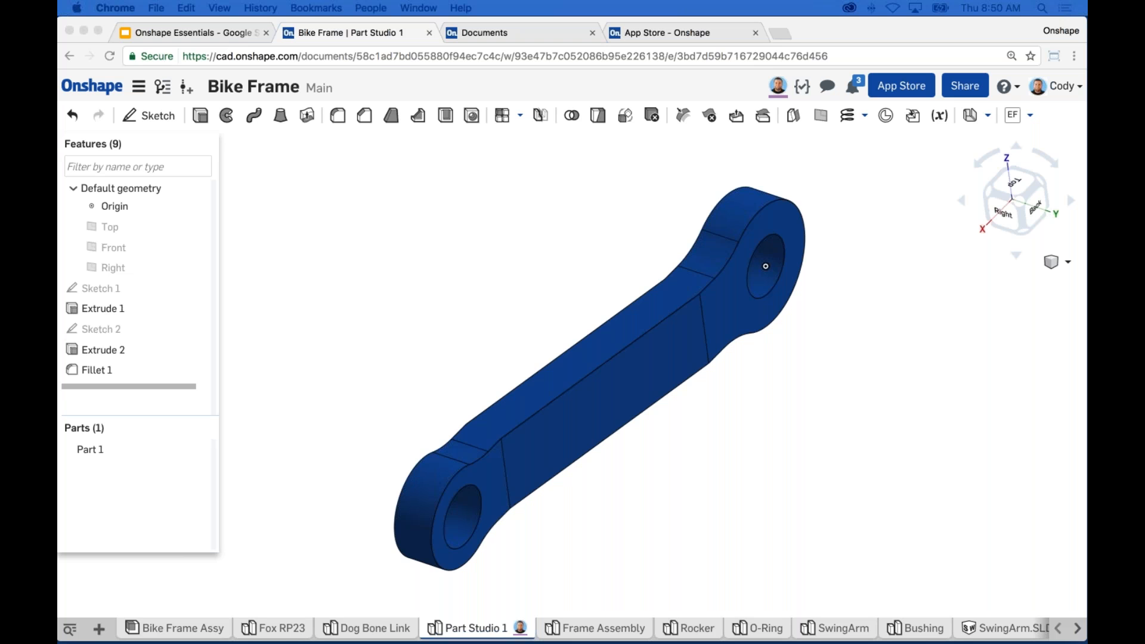
Step: Orbit the link to a top-front view and zoom onto the hole at its far end
{"action": "left_click", "coordinate": [338, 442]}
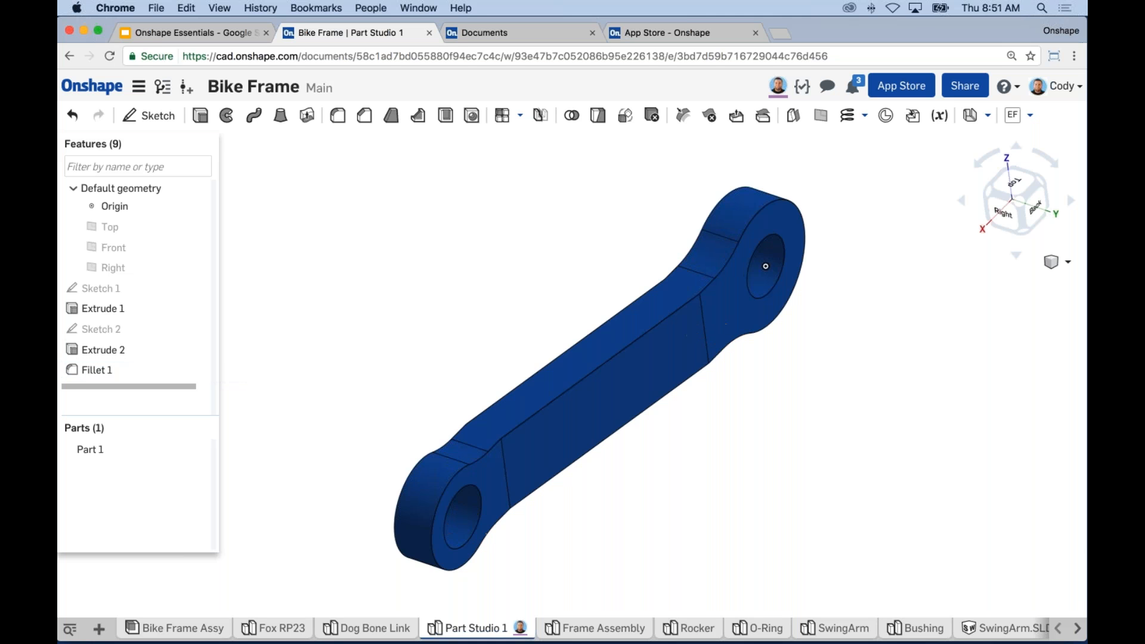
{"action": "right_click_drag", "start_coordinate": [780, 356], "coordinate": [896, 356]}
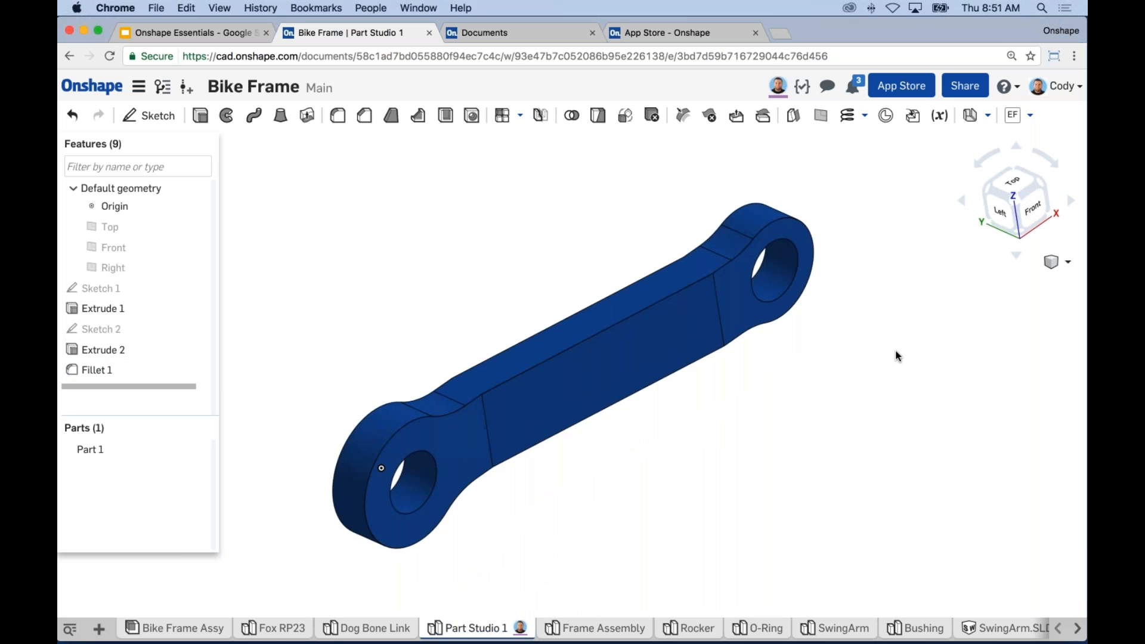
{"action": "scroll", "coordinate": [840, 323], "scroll_direction": "down", "scroll_amount": 3}
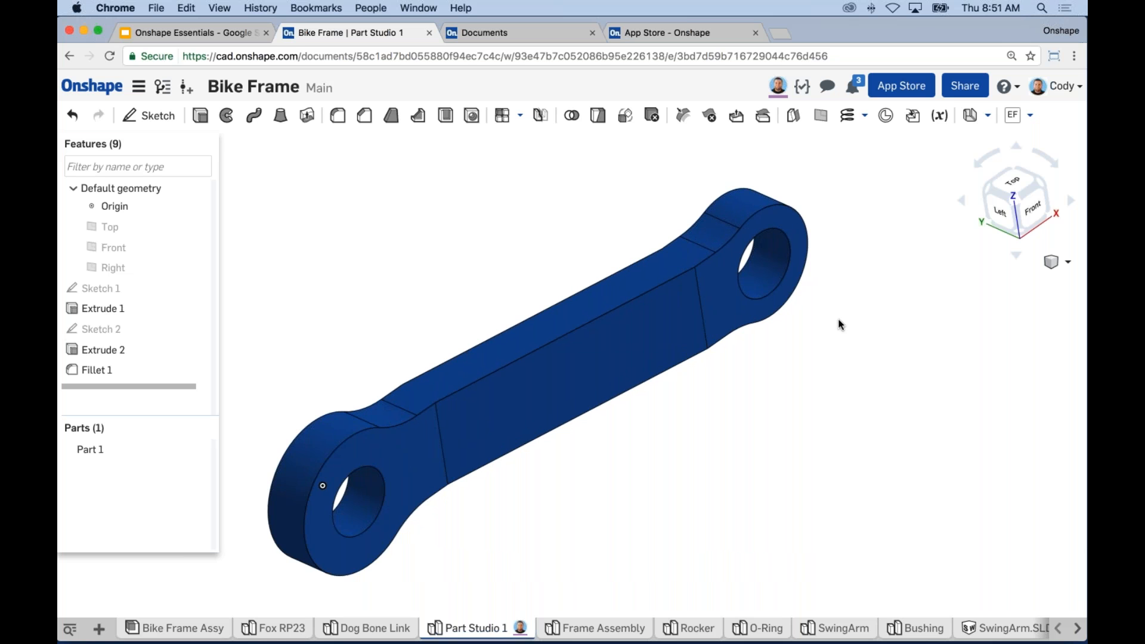
{"action": "scroll", "coordinate": [756, 266], "scroll_direction": "down", "scroll_amount": 3}
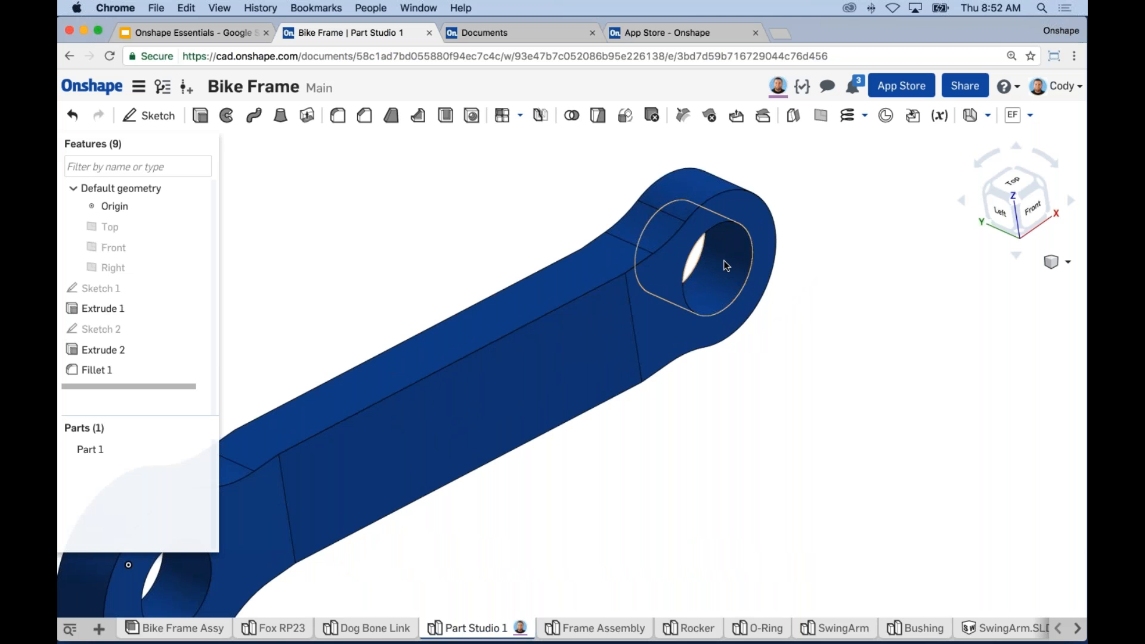
Step: Post the comment 'Is this diameter right?' on the hole face, @-mentioning the teammate
{"action": "right_click", "coordinate": [727, 265]}
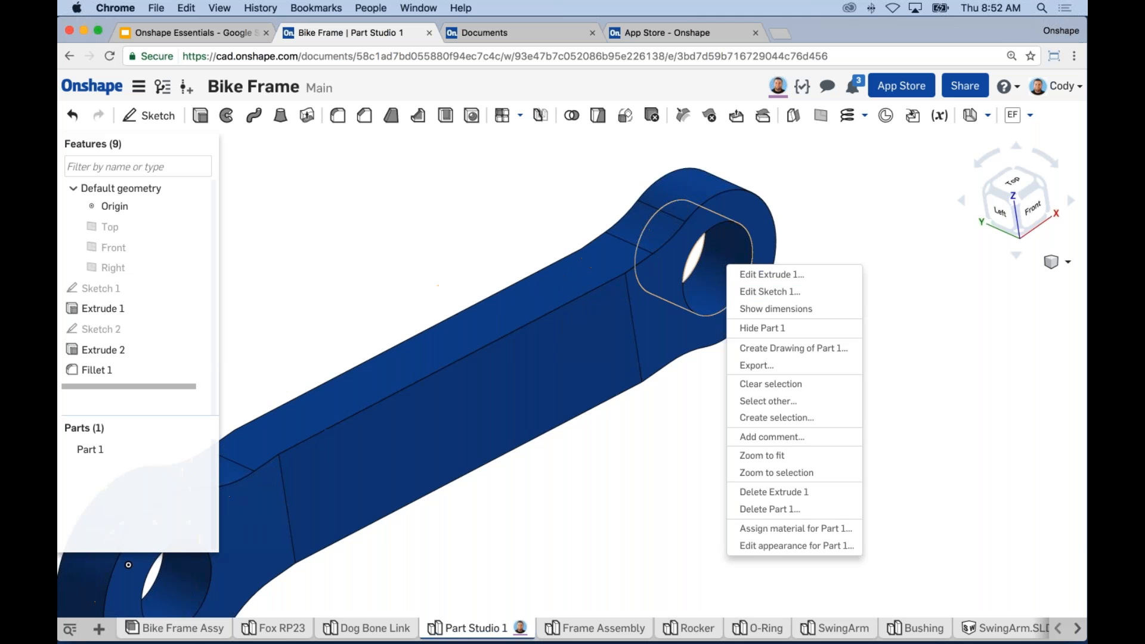
{"action": "left_click", "coordinate": [772, 438]}
{"action": "type", "text": "Is this diameter right?  @car"}
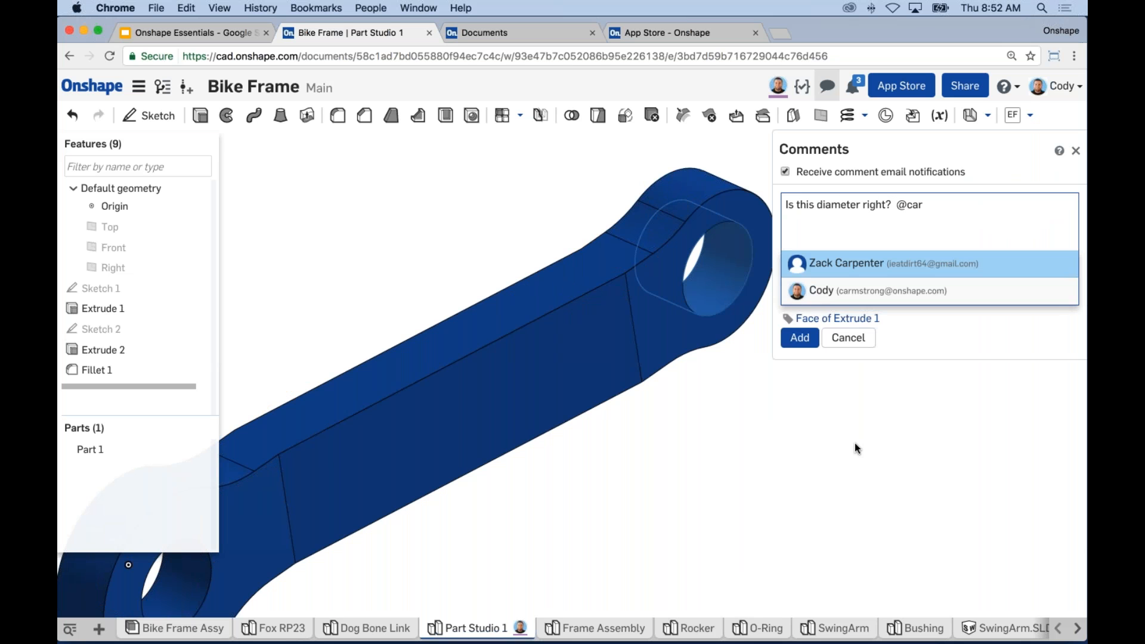
{"action": "left_click", "coordinate": [830, 292]}
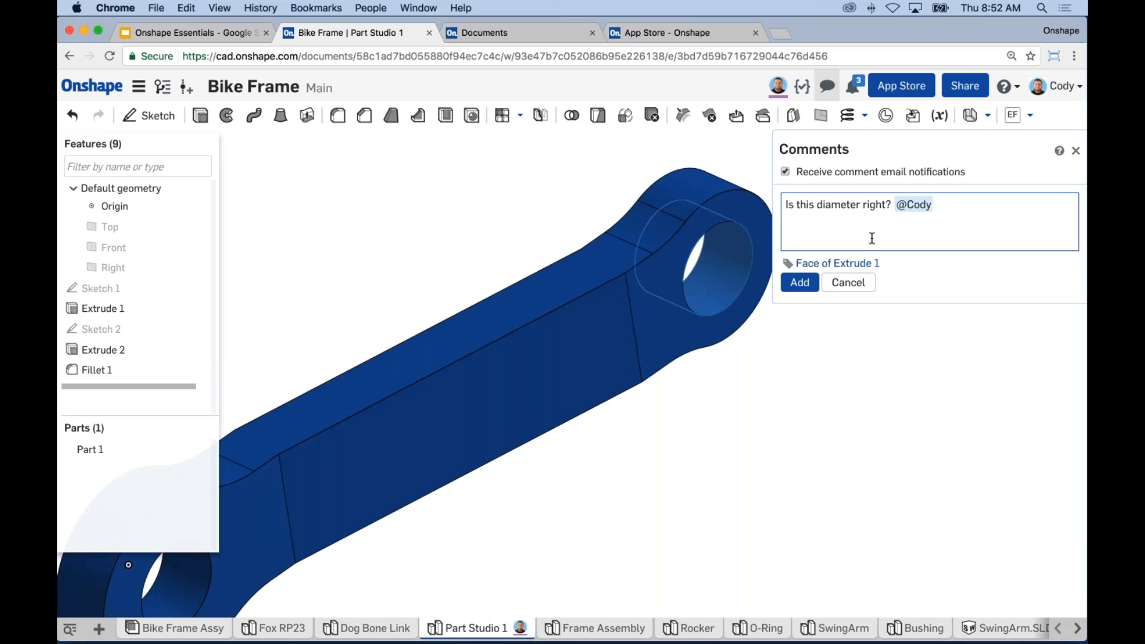
{"action": "left_click", "coordinate": [801, 284]}
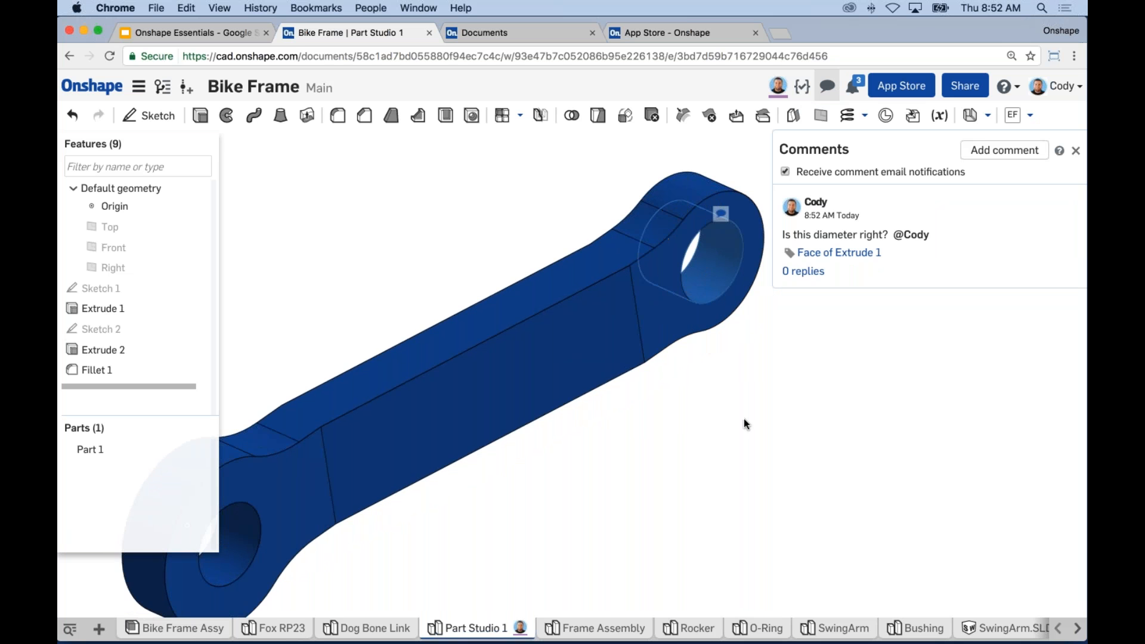
{"action": "scroll", "coordinate": [744, 418], "scroll_direction": "down", "scroll_amount": 1}
{"action": "middle_click_drag", "start_coordinate": [743, 417], "coordinate": [722, 388]}
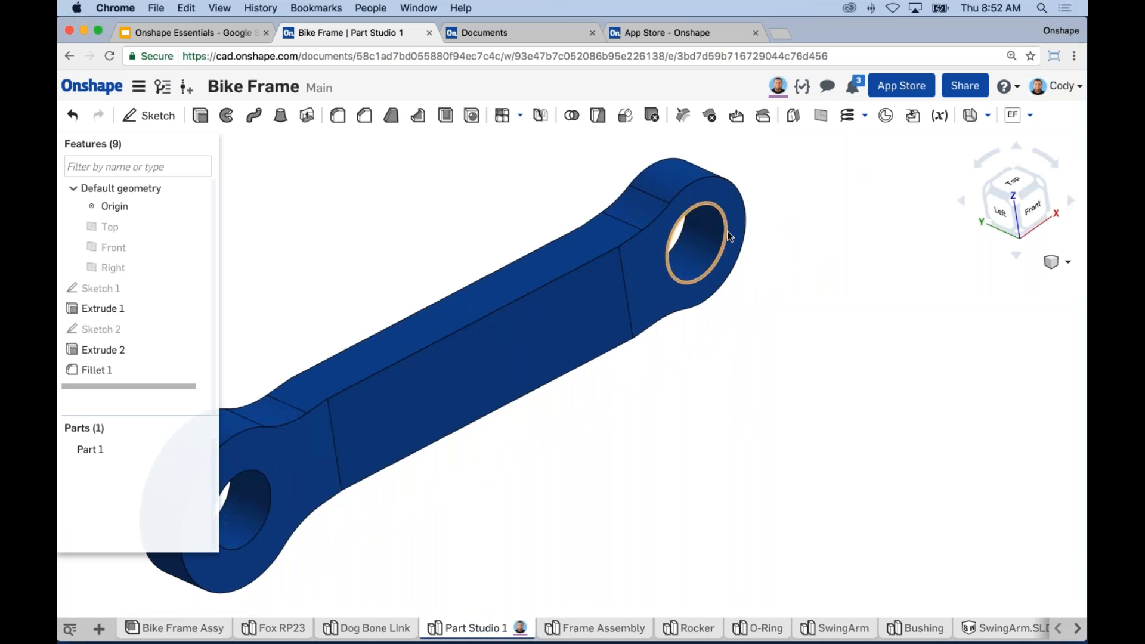
Step: Fit the part, reopen the comments, and jump to the Face of Extrude 1 referenced there
{"action": "key", "text": "f"}
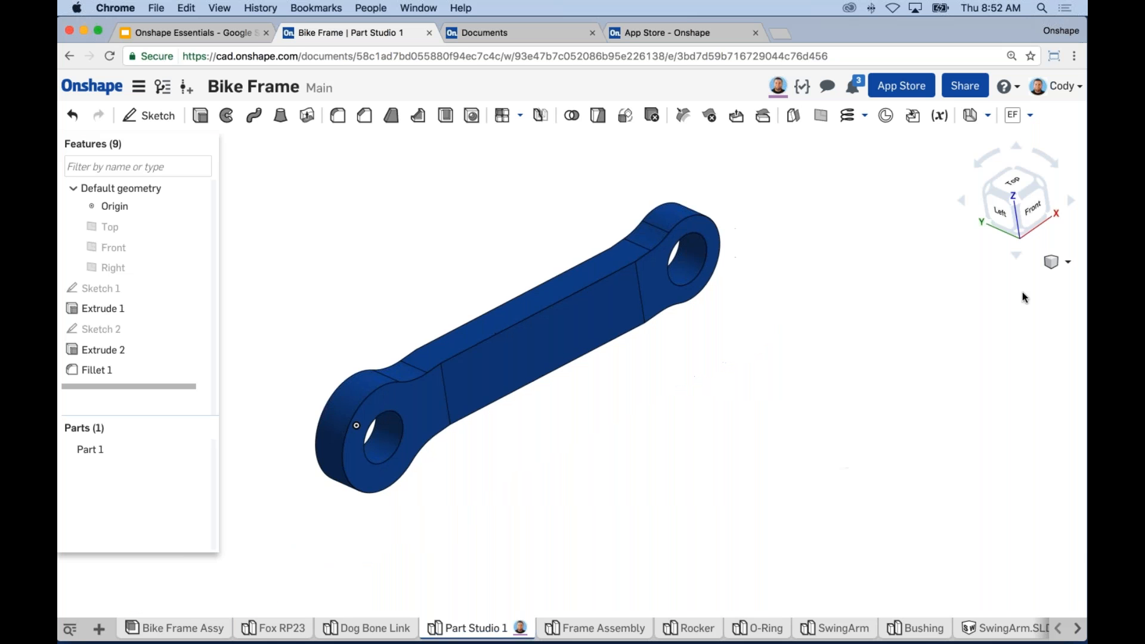
{"action": "left_click", "coordinate": [827, 85]}
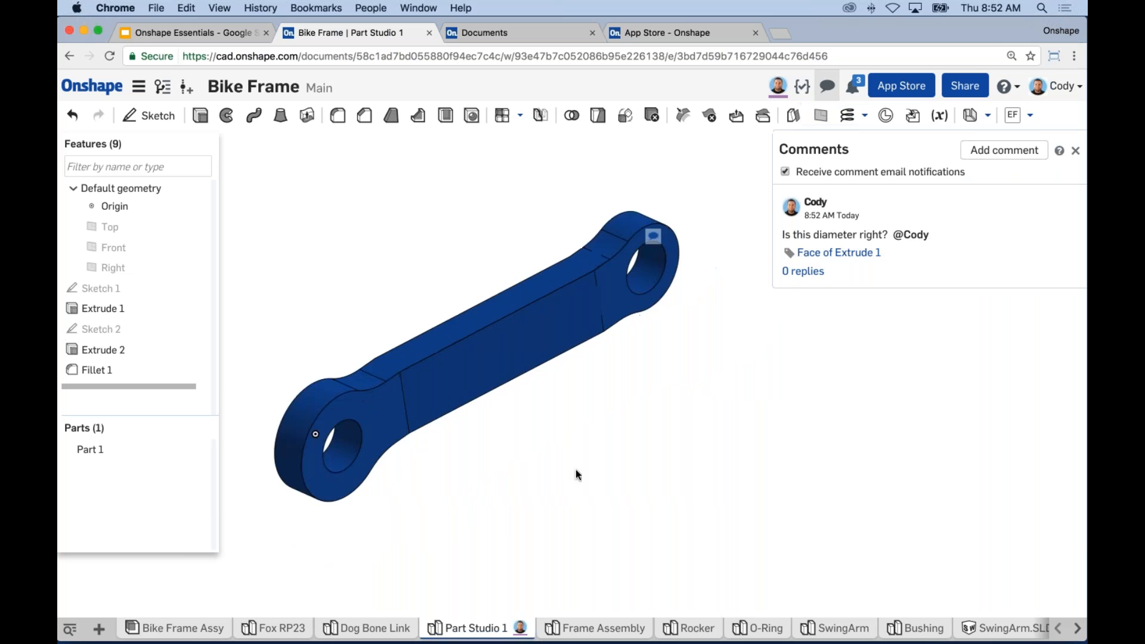
{"action": "right_click_drag", "start_coordinate": [582, 411], "coordinate": [584, 373]}
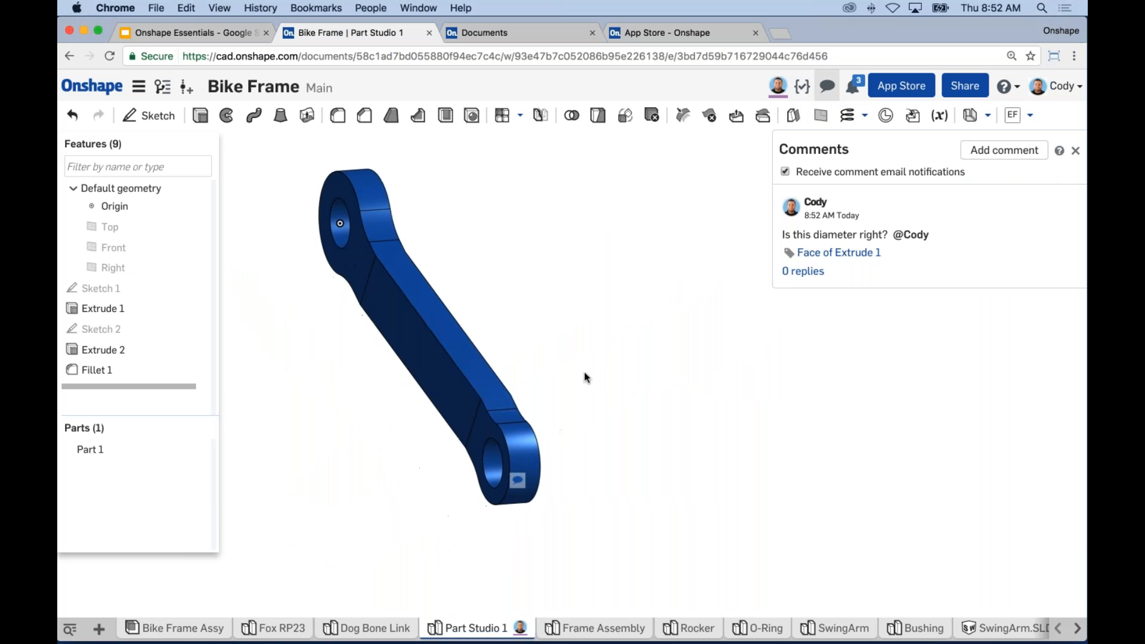
{"action": "scroll", "coordinate": [471, 388], "scroll_direction": "up", "scroll_amount": 3}
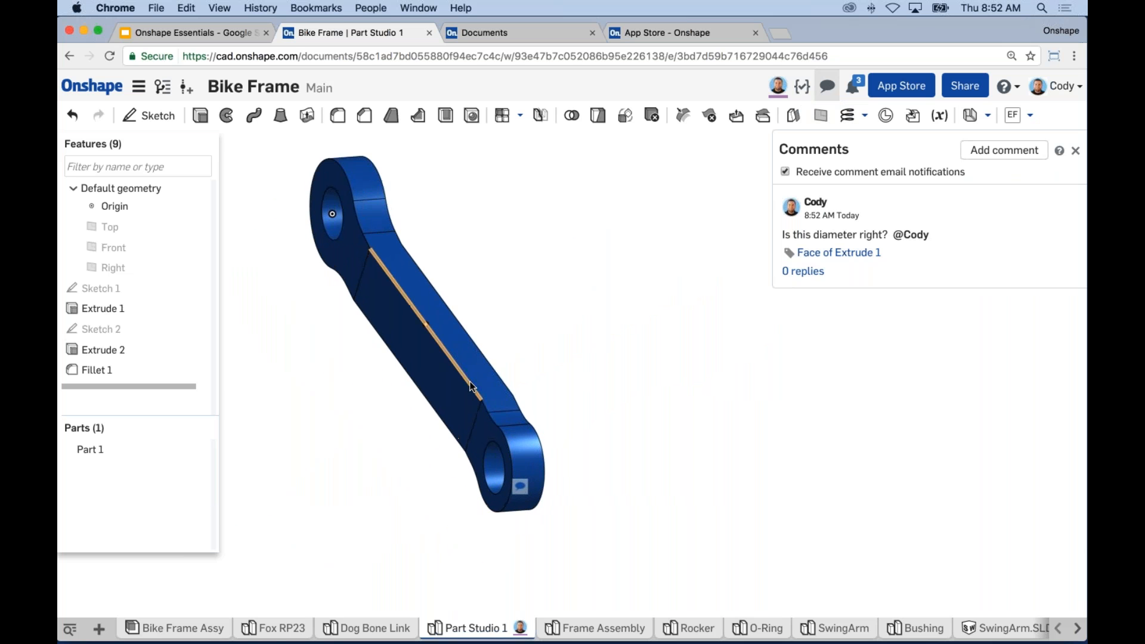
{"action": "scroll", "coordinate": [471, 386], "scroll_direction": "up", "scroll_amount": 5}
{"action": "scroll", "coordinate": [628, 395], "scroll_direction": "down", "scroll_amount": 4}
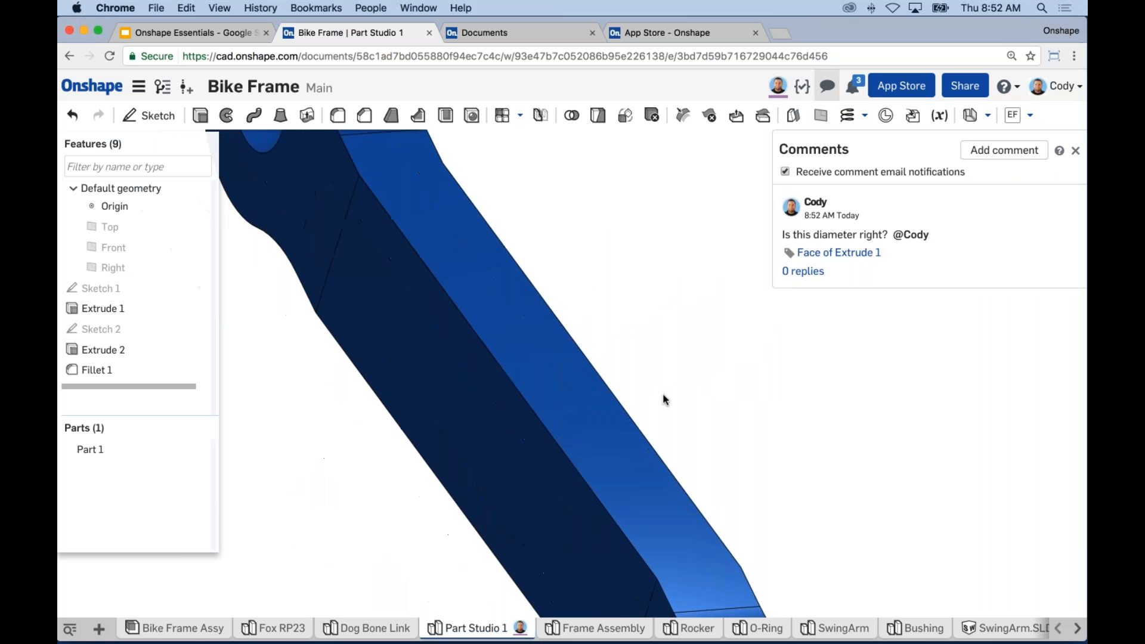
{"action": "left_click", "coordinate": [837, 253]}
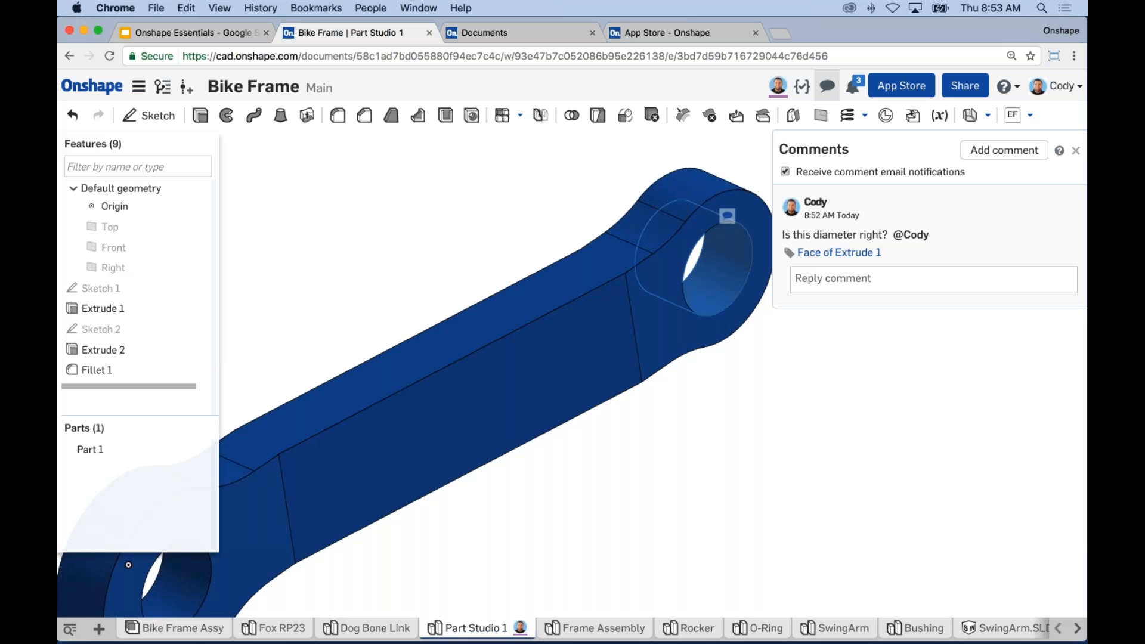
Step: Close the comments and follow the collaborator's live view of the link's end hole
{"action": "left_click", "coordinate": [1076, 151]}
{"action": "mouse_move", "coordinate": [844, 425]}
{"action": "middle_mouse_down"}
{"action": "mouse_move", "coordinate": [870, 415]}
{"action": "mouse_move", "coordinate": [861, 412]}
{"action": "middle_mouse_up"}
{"action": "scroll", "coordinate": [871, 416], "scroll_direction": "down", "scroll_amount": 3}
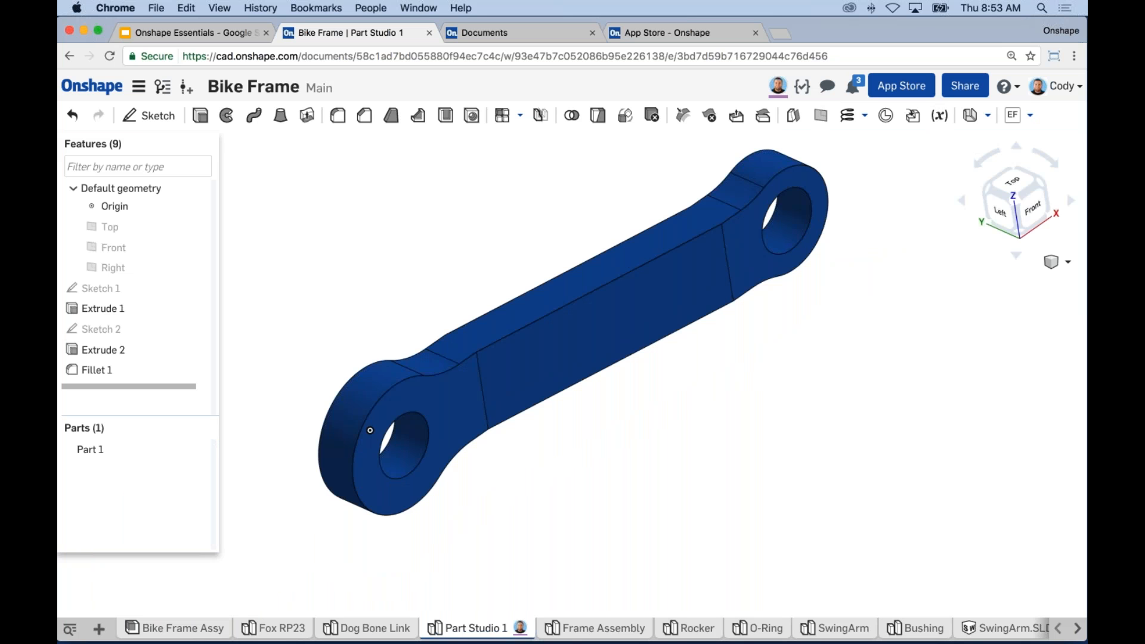
{"action": "left_click", "coordinate": [778, 87]}
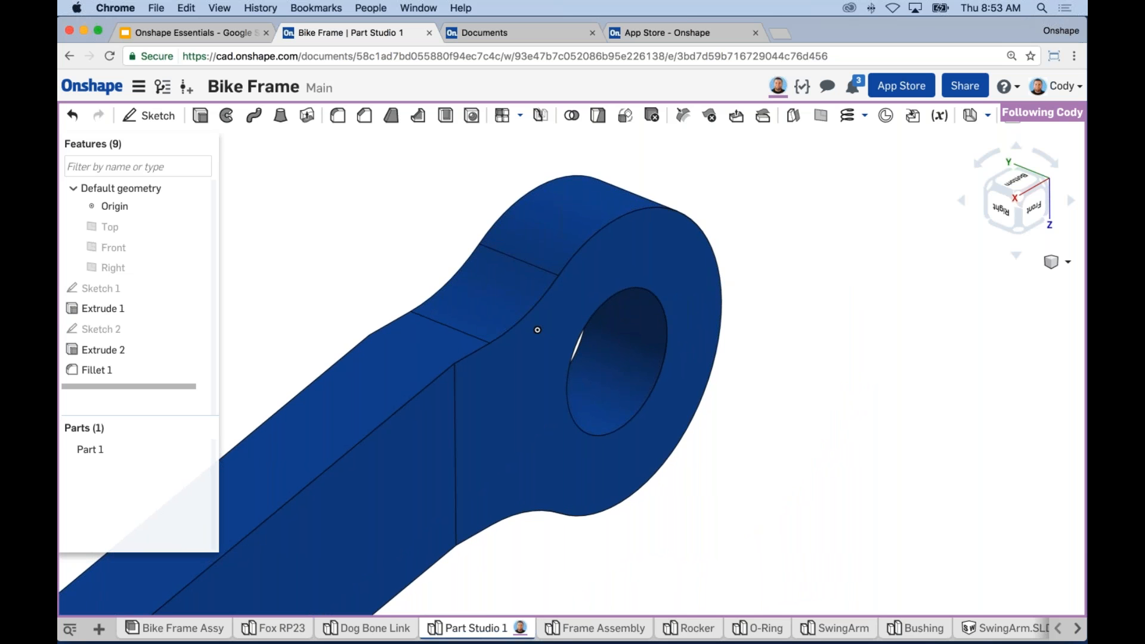
Step: Exit follow mode, then zoom and pan to frame the whole link
{"action": "left_click", "coordinate": [832, 323]}
{"action": "scroll", "coordinate": [821, 309], "scroll_direction": "down", "scroll_amount": 5}
{"action": "middle_click_drag", "start_coordinate": [707, 407], "coordinate": [700, 373]}
{"action": "scroll", "coordinate": [702, 378], "scroll_direction": "up", "scroll_amount": 2}
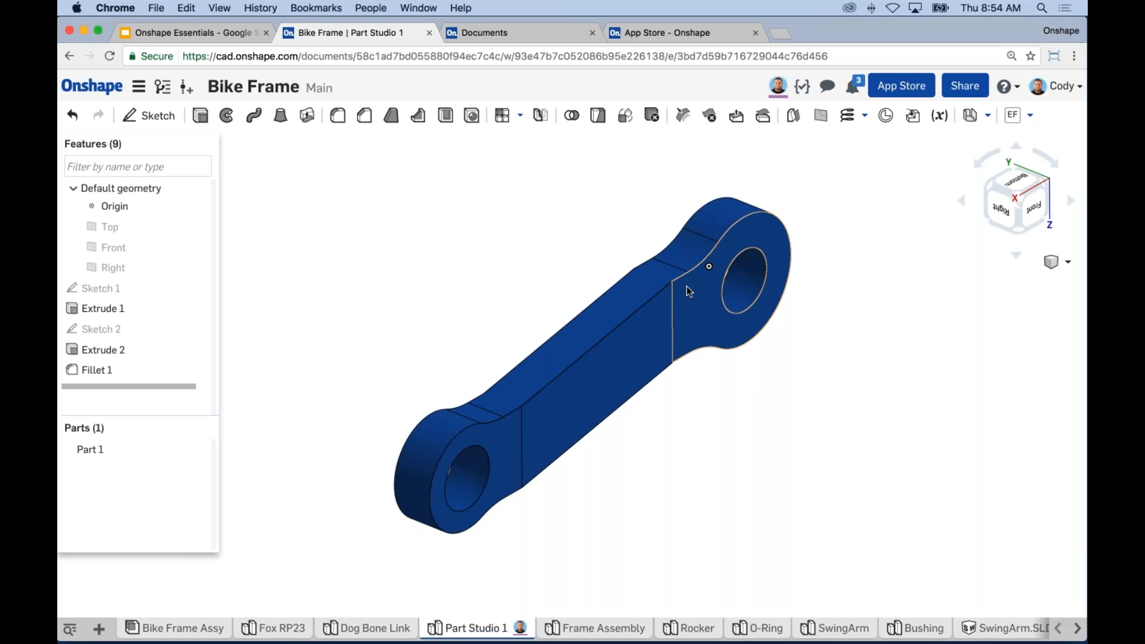
{"action": "left_click", "coordinate": [163, 87]}
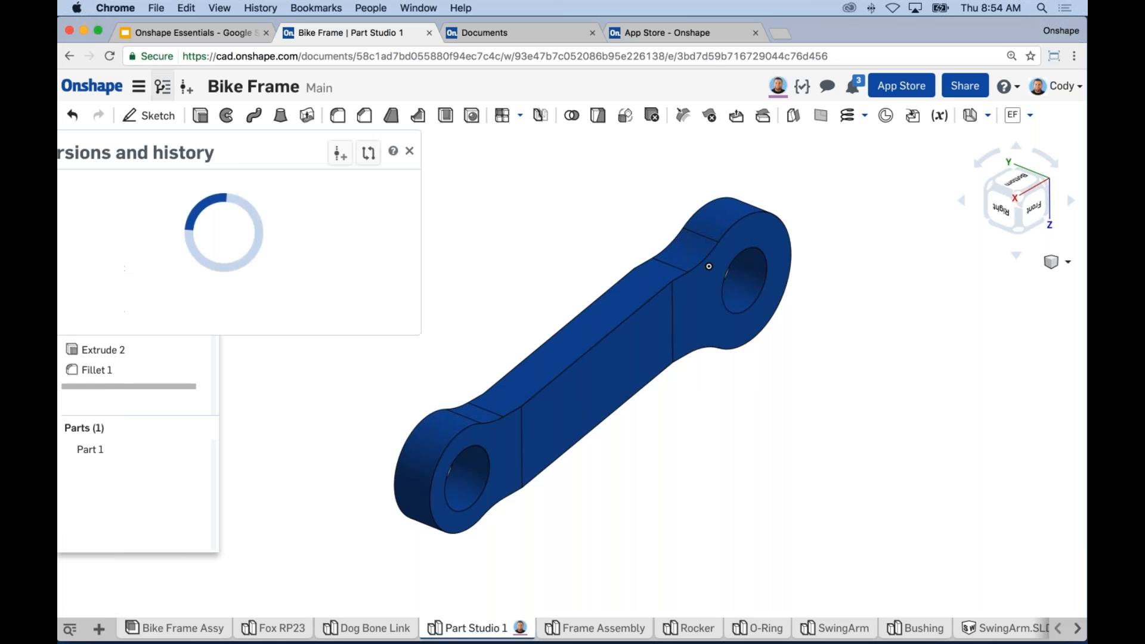
{"action": "left_click", "coordinate": [221, 227]}
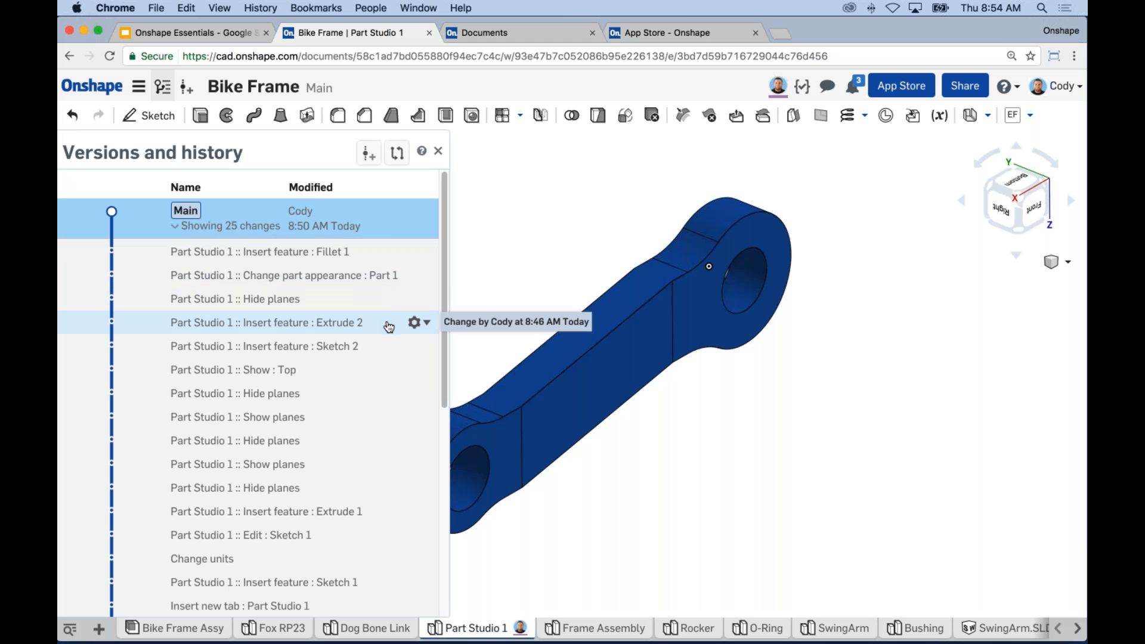
{"action": "left_click", "coordinate": [417, 347]}
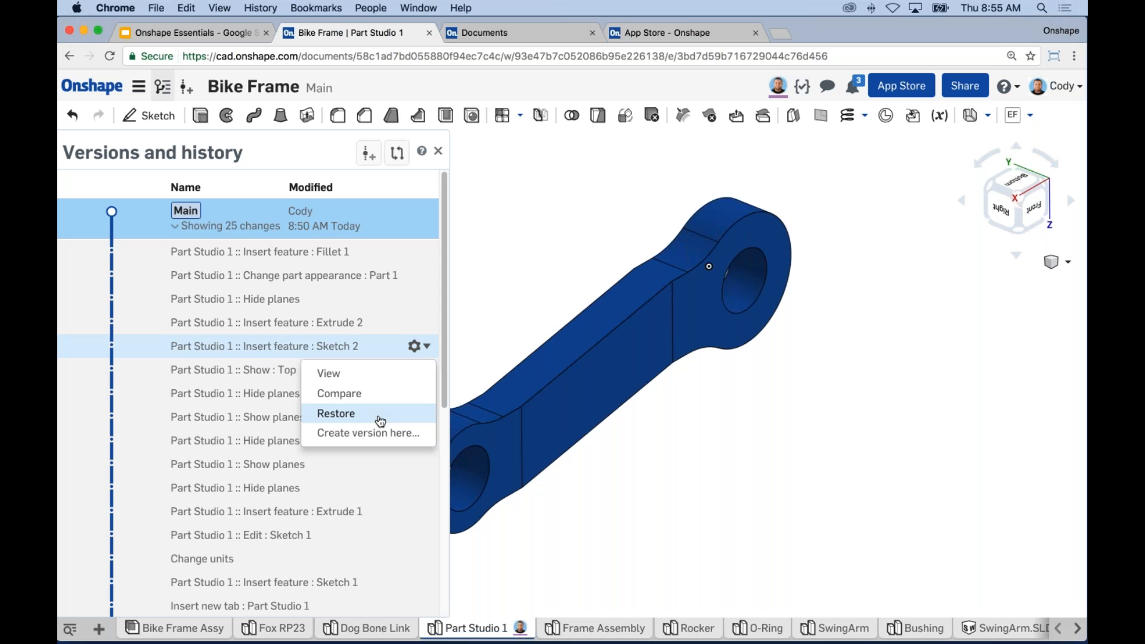
{"action": "left_click", "coordinate": [439, 151]}
{"action": "mouse_move", "coordinate": [480, 320]}
{"action": "middle_mouse_down"}
{"action": "mouse_move", "coordinate": [469, 281]}
{"action": "mouse_move", "coordinate": [489, 313]}
{"action": "middle_mouse_up"}
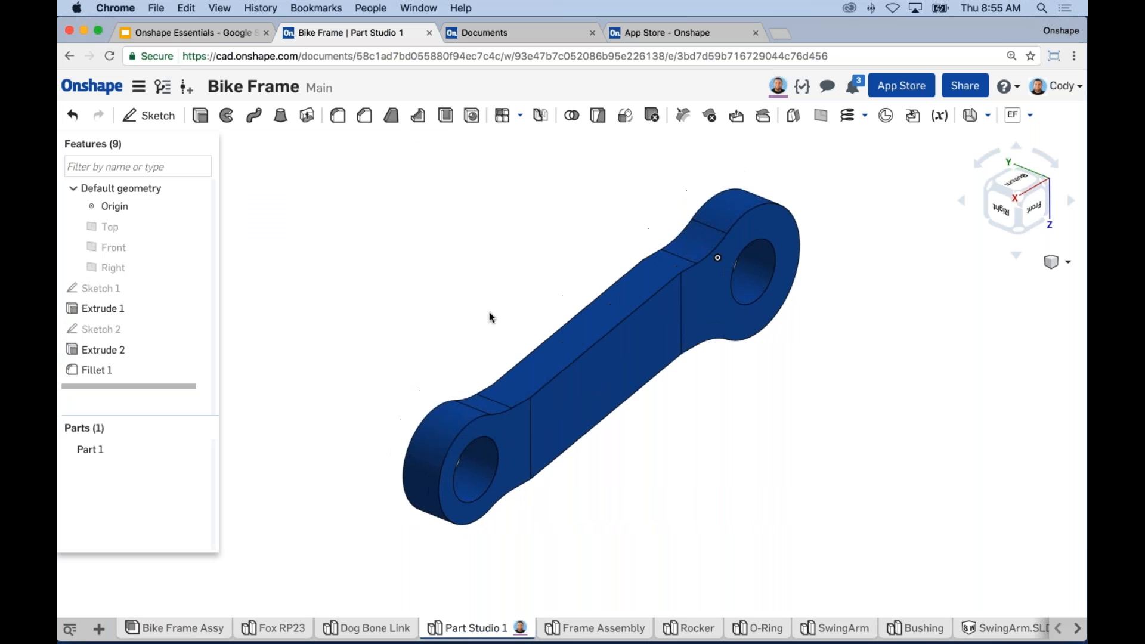
Step: Zoom the part view, then switch to the Bike Frame Assy assembly
{"action": "scroll", "coordinate": [633, 418], "scroll_direction": "up", "scroll_amount": 2}
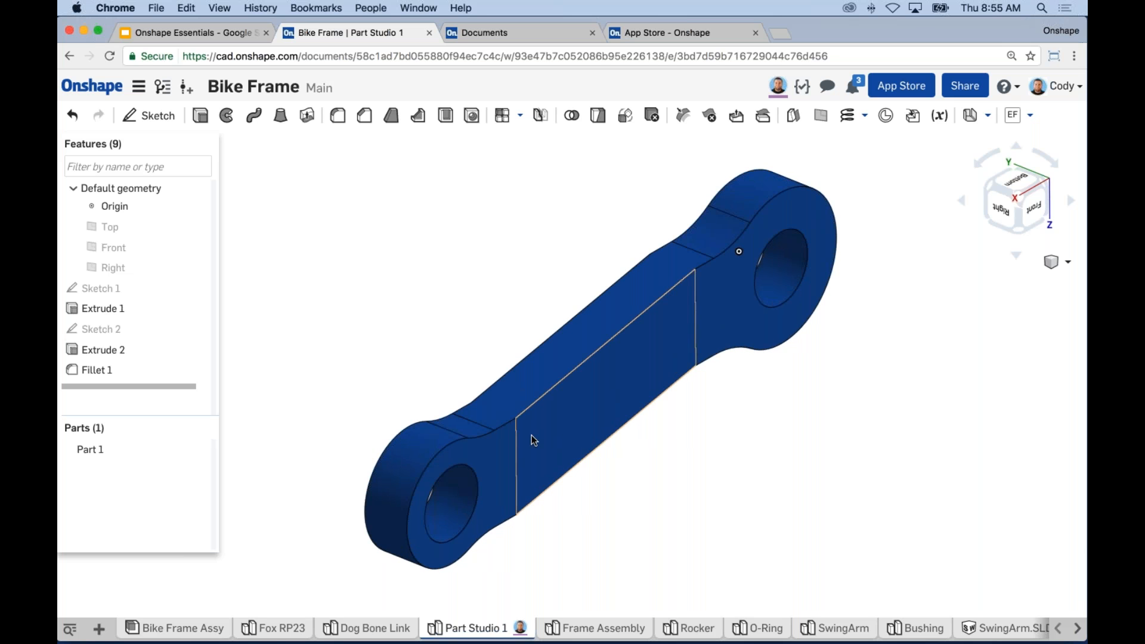
{"action": "left_click", "coordinate": [206, 629]}
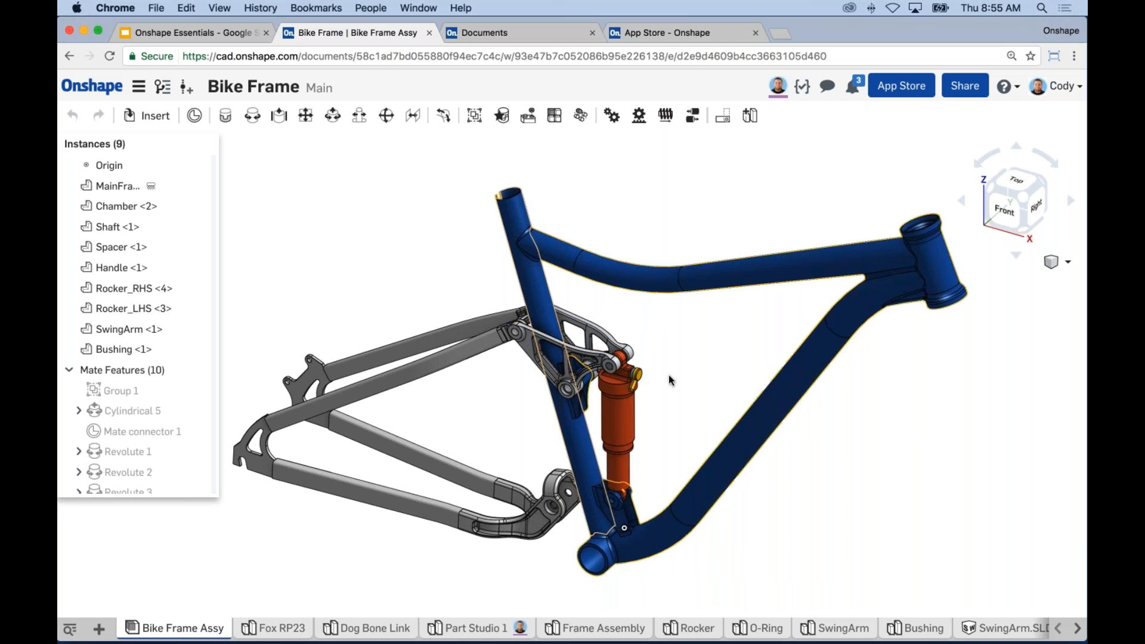
Step: Zoom out, nudge the bike frame assembly down in view, and start inserting a part
{"action": "scroll", "coordinate": [704, 376], "scroll_direction": "up", "scroll_amount": 3}
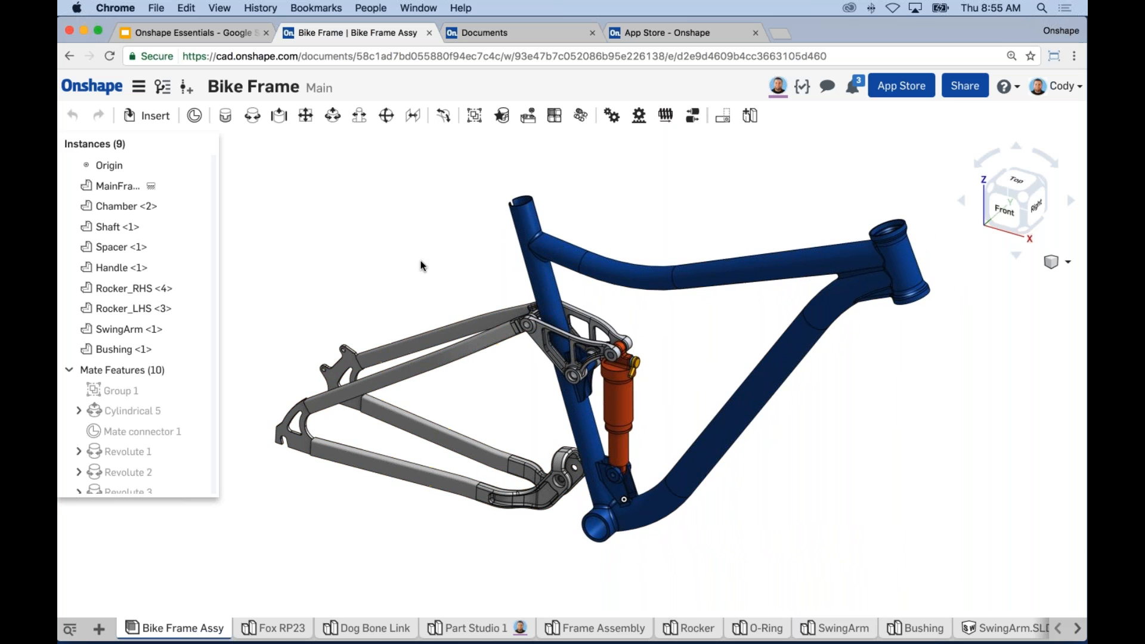
{"action": "middle_click_drag", "start_coordinate": [453, 257], "coordinate": [454, 267]}
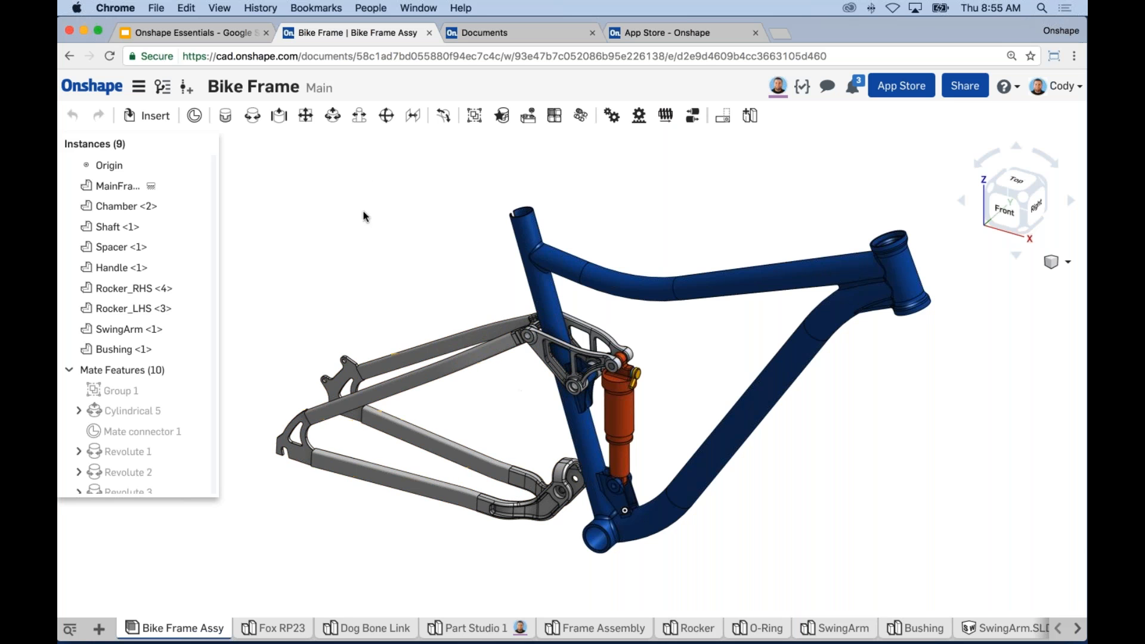
{"action": "left_click", "coordinate": [158, 117]}
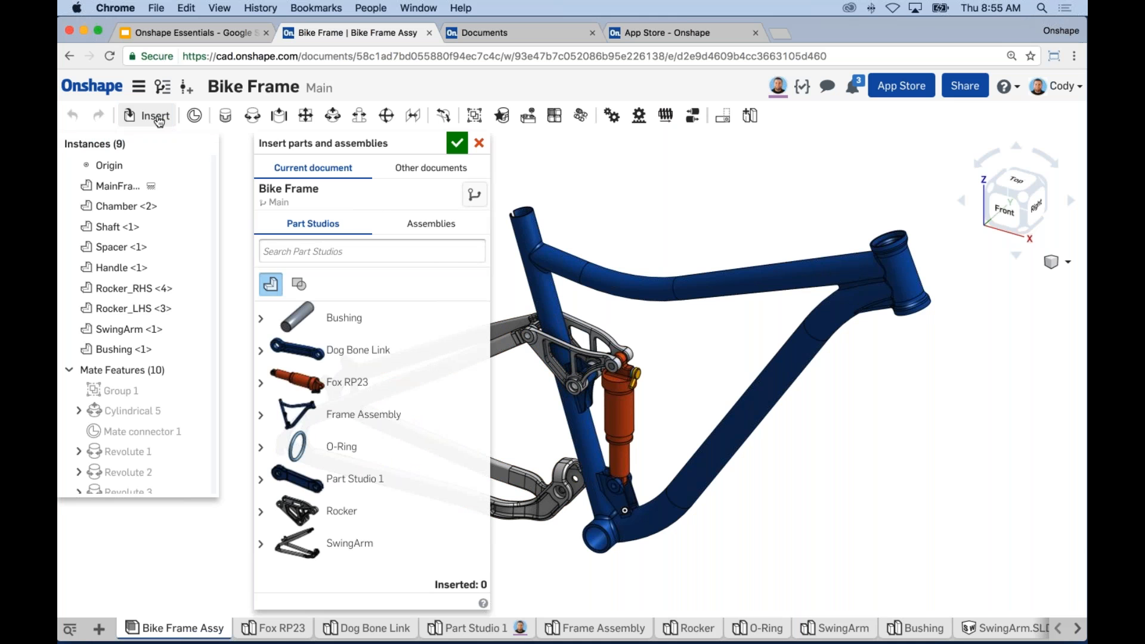
Step: Insert the Dog Bone Link as Lower Link and move it beside the shock
{"action": "left_click", "coordinate": [339, 353]}
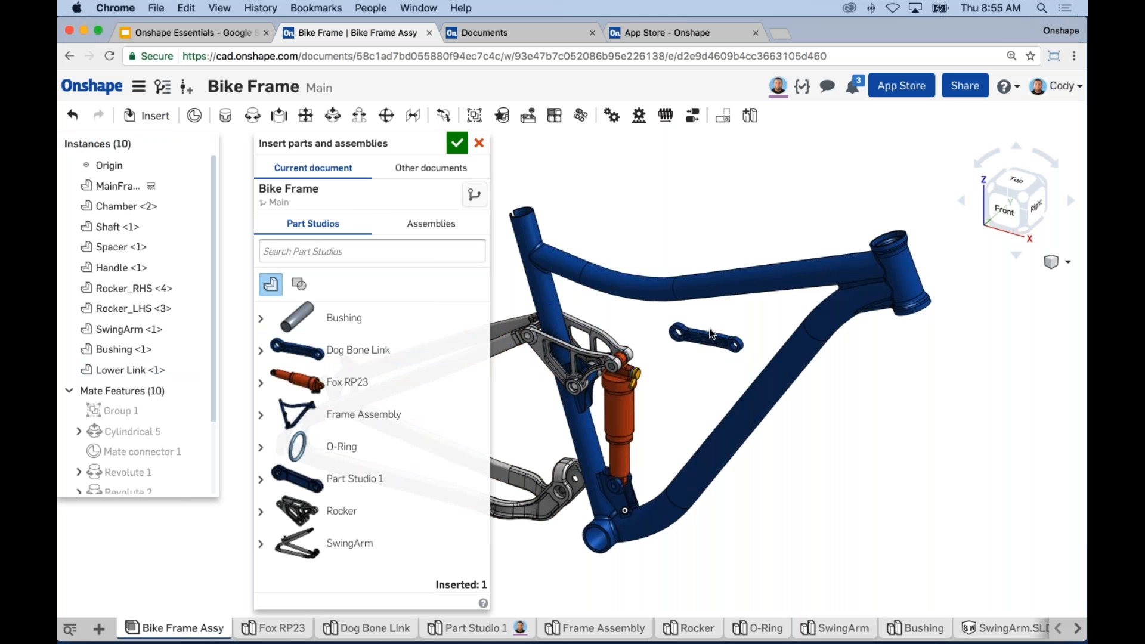
{"action": "left_click", "coordinate": [463, 144]}
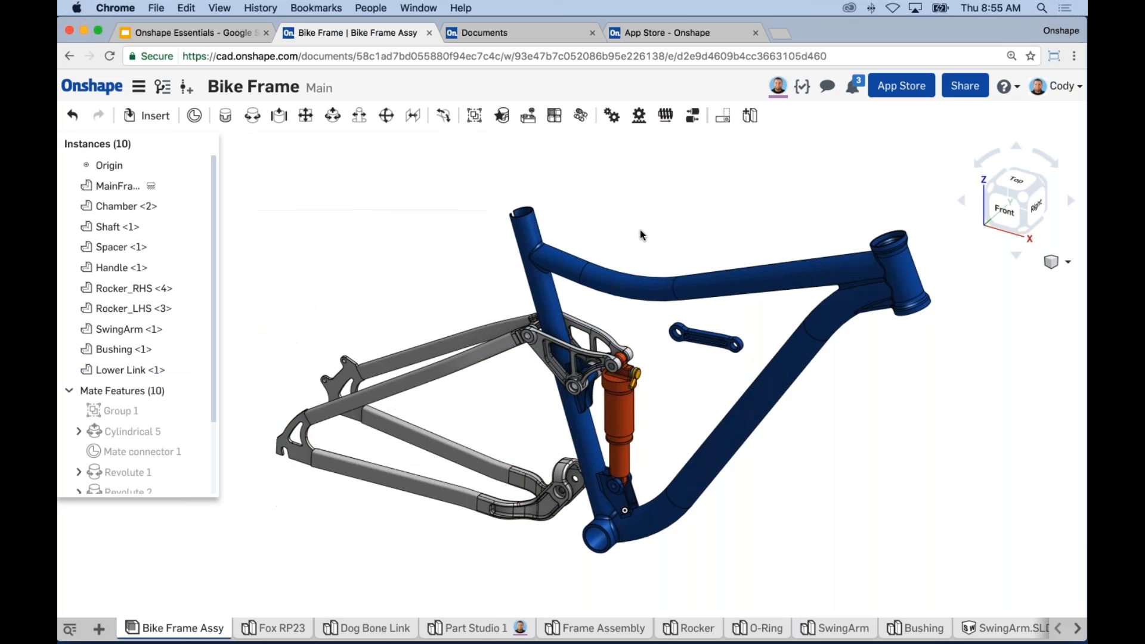
{"action": "mouse_move", "coordinate": [668, 237]}
{"action": "right_mouse_down"}
{"action": "mouse_move", "coordinate": [567, 218]}
{"action": "mouse_move", "coordinate": [662, 241]}
{"action": "right_mouse_up"}
{"action": "scroll", "coordinate": [697, 361], "scroll_direction": "up", "scroll_amount": 5}
{"action": "left_click_drag", "start_coordinate": [711, 378], "coordinate": [765, 362]}
{"action": "right_click_drag", "start_coordinate": [765, 364], "coordinate": [728, 407]}
Step: Reframe the view around the shock and begin a Revolute 4 mate
{"action": "scroll", "coordinate": [727, 405], "scroll_direction": "down", "scroll_amount": 2}
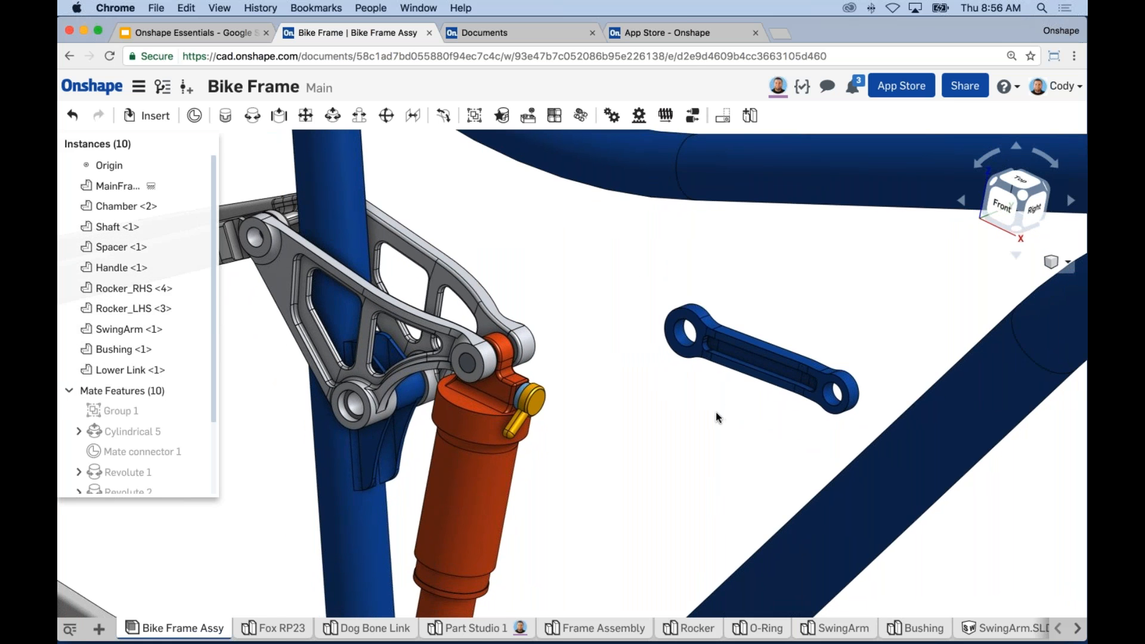
{"action": "scroll", "coordinate": [716, 413], "scroll_direction": "down", "scroll_amount": 2}
{"action": "middle_click_drag", "start_coordinate": [714, 412], "coordinate": [746, 376]}
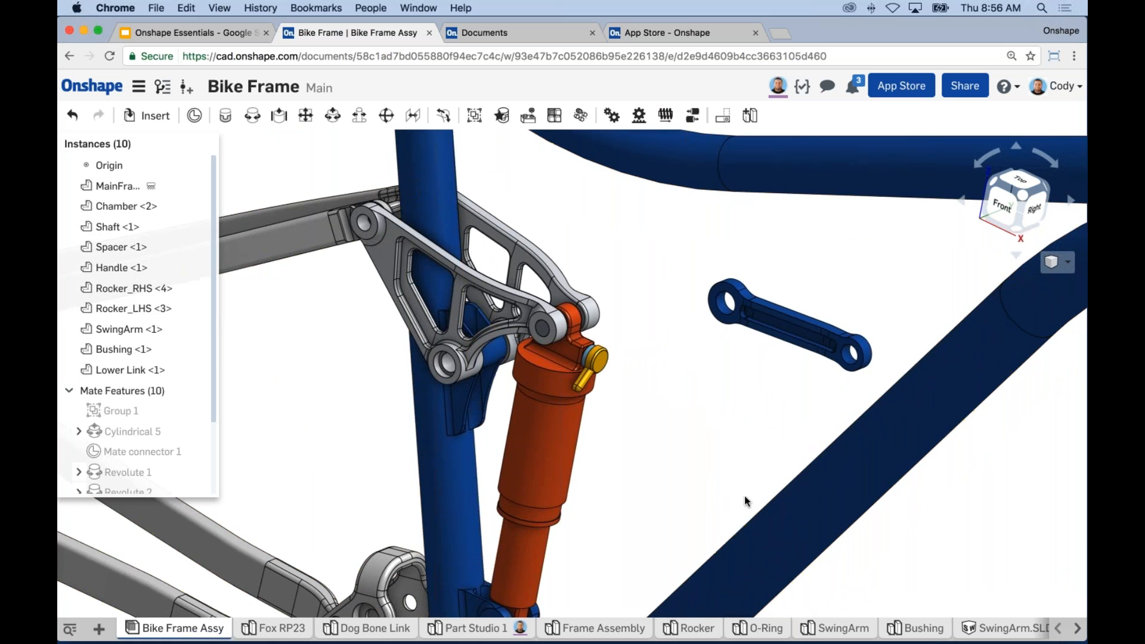
{"action": "scroll", "coordinate": [745, 494], "scroll_direction": "down", "scroll_amount": 2}
{"action": "middle_click_drag", "start_coordinate": [741, 475], "coordinate": [743, 420]}
{"action": "scroll", "coordinate": [759, 416], "scroll_direction": "down", "scroll_amount": 2}
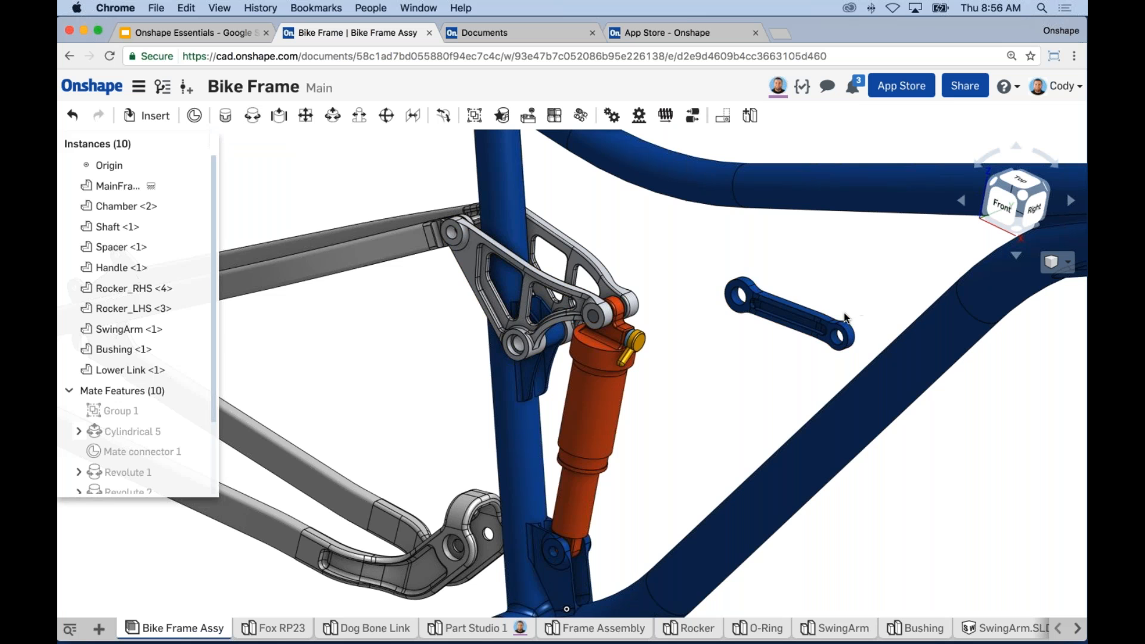
{"action": "middle_click_drag", "start_coordinate": [764, 388], "coordinate": [778, 344]}
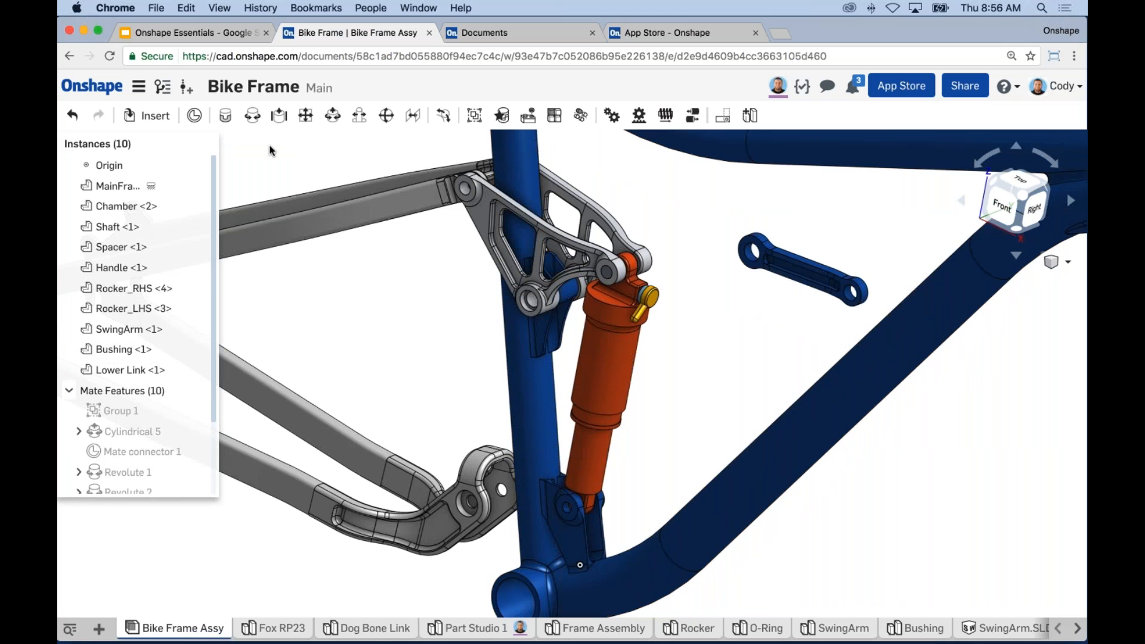
{"action": "left_click", "coordinate": [251, 119]}
{"action": "right_click_drag", "start_coordinate": [726, 293], "coordinate": [630, 358]}
{"action": "scroll", "coordinate": [630, 359], "scroll_direction": "up", "scroll_amount": 5}
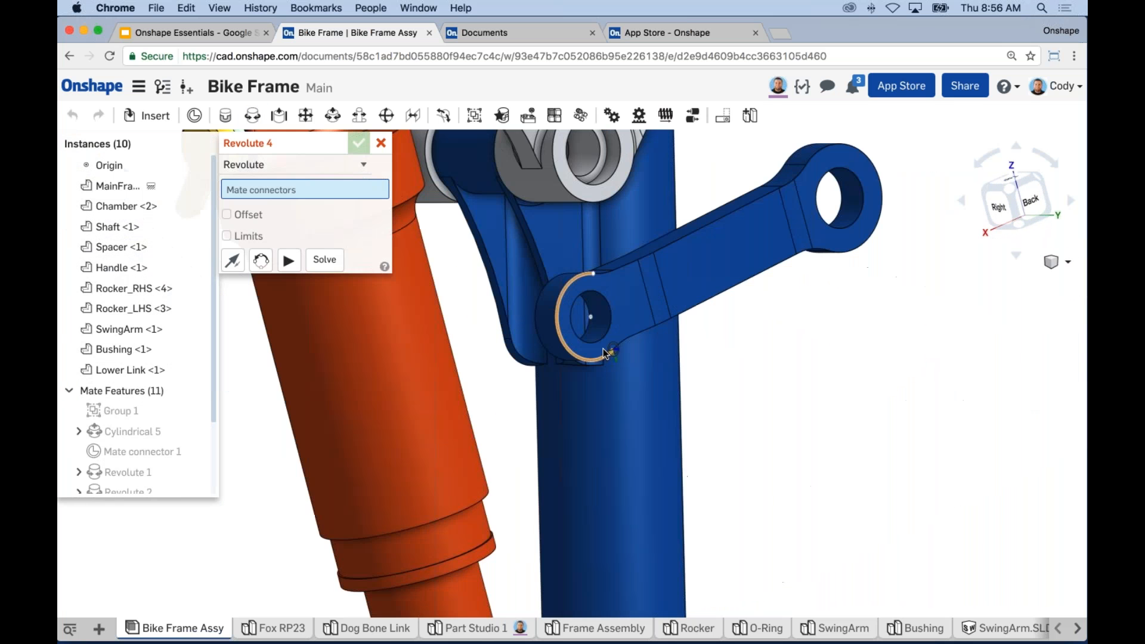
Step: Pin the Lower Link hole to the frame's lower shock mount with Revolute 4
{"action": "left_click", "coordinate": [585, 314]}
{"action": "scroll", "coordinate": [786, 406], "scroll_direction": "down", "scroll_amount": 5}
{"action": "right_click_drag", "start_coordinate": [789, 415], "coordinate": [834, 361]}
{"action": "middle_click_drag", "start_coordinate": [706, 516], "coordinate": [757, 461]}
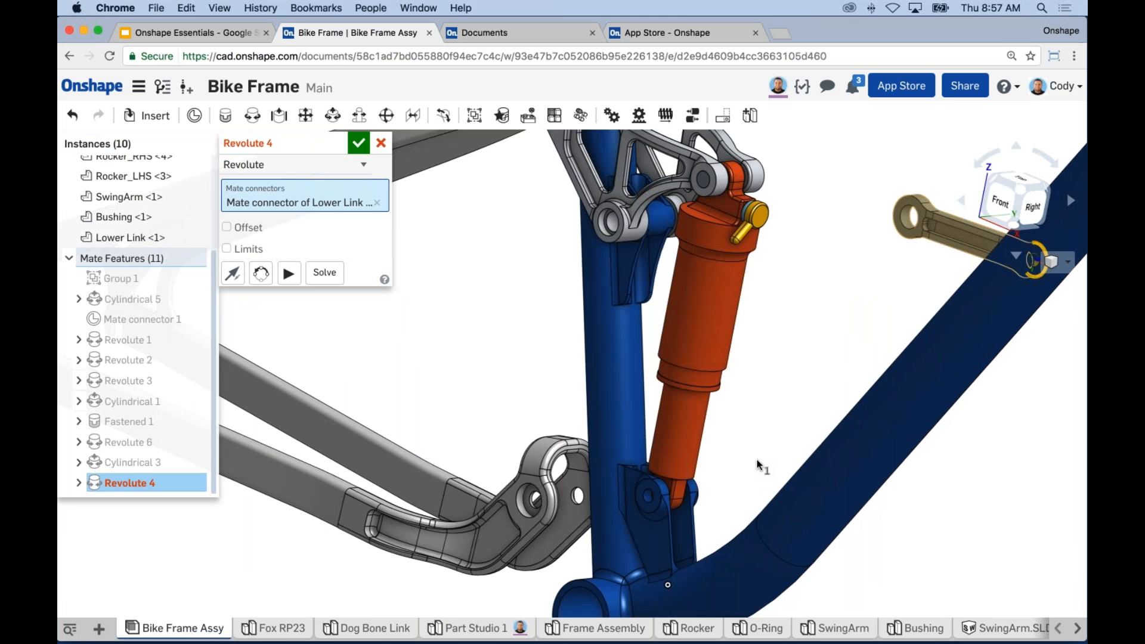
{"action": "scroll", "coordinate": [651, 515], "scroll_direction": "up", "scroll_amount": 1}
{"action": "scroll", "coordinate": [652, 514], "scroll_direction": "up", "scroll_amount": 3}
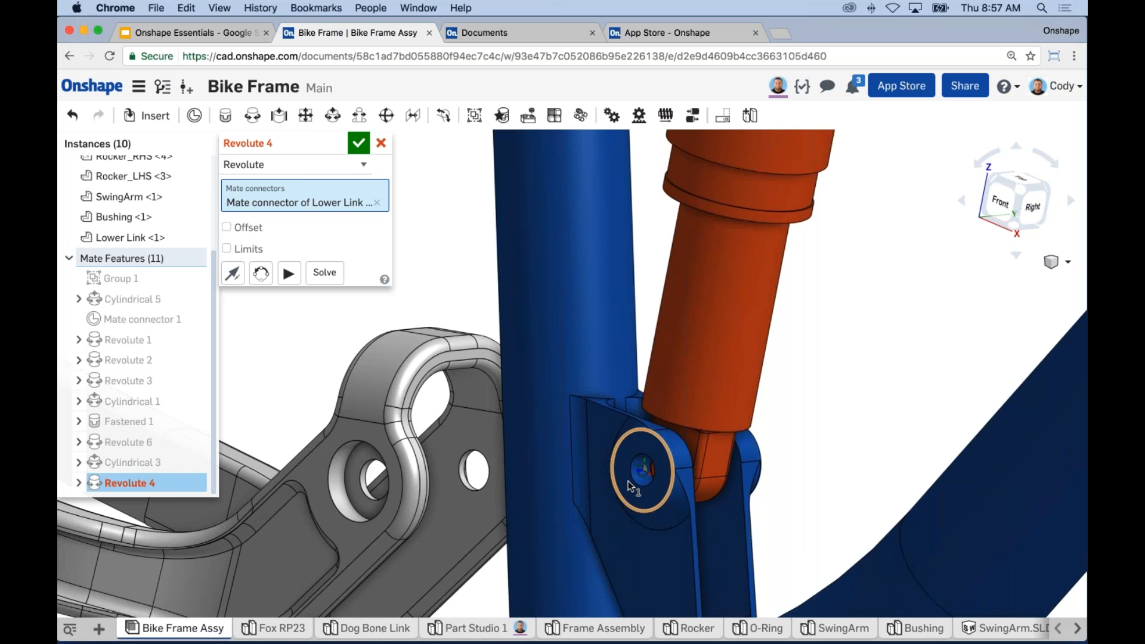
{"action": "left_click", "coordinate": [628, 480]}
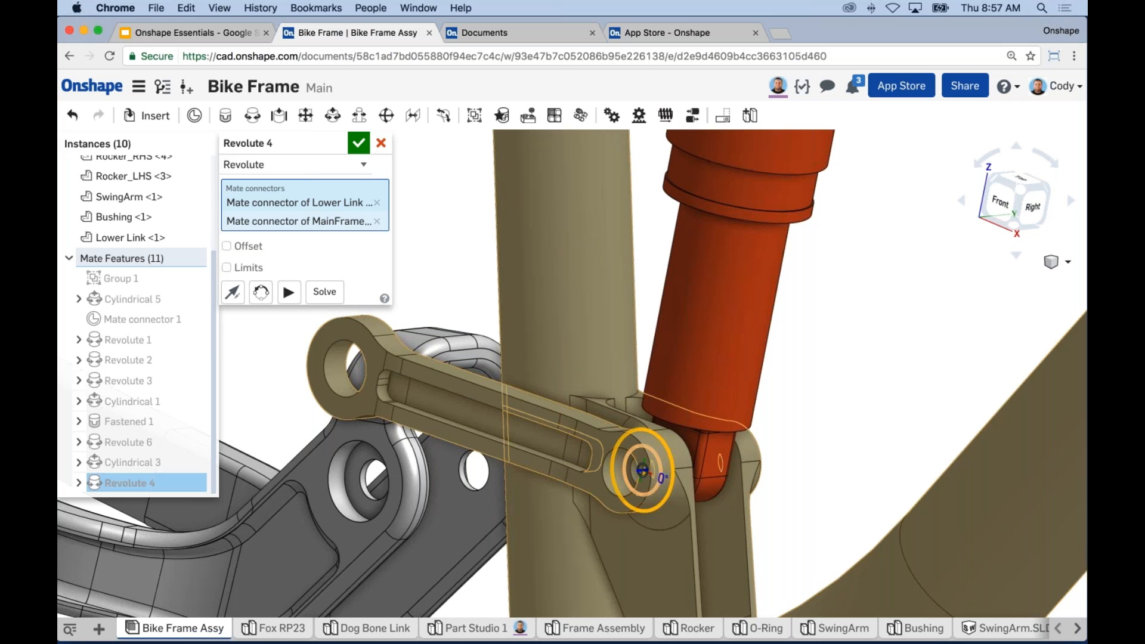
{"action": "left_click", "coordinate": [358, 143]}
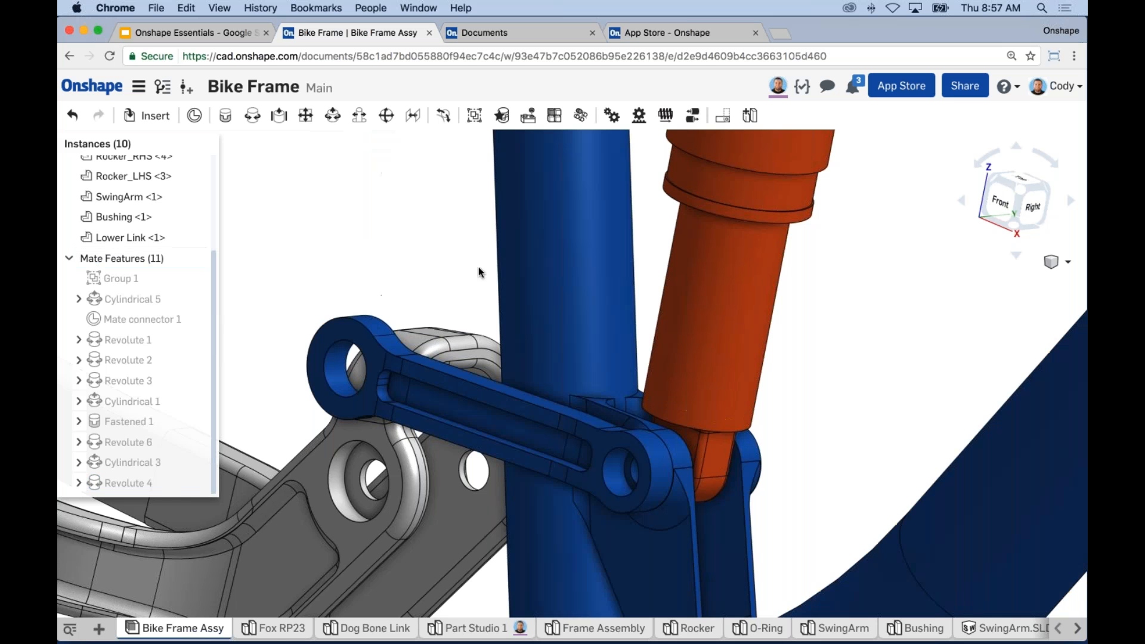
Step: View the frame from behind and swing the Lower Link about its new pivot
{"action": "scroll", "coordinate": [478, 266], "scroll_direction": "down", "scroll_amount": 5}
{"action": "right_click_drag", "start_coordinate": [479, 266], "coordinate": [336, 280]}
{"action": "middle_click_drag", "start_coordinate": [894, 242], "coordinate": [837, 274]}
{"action": "scroll", "coordinate": [746, 311], "scroll_direction": "up", "scroll_amount": 4}
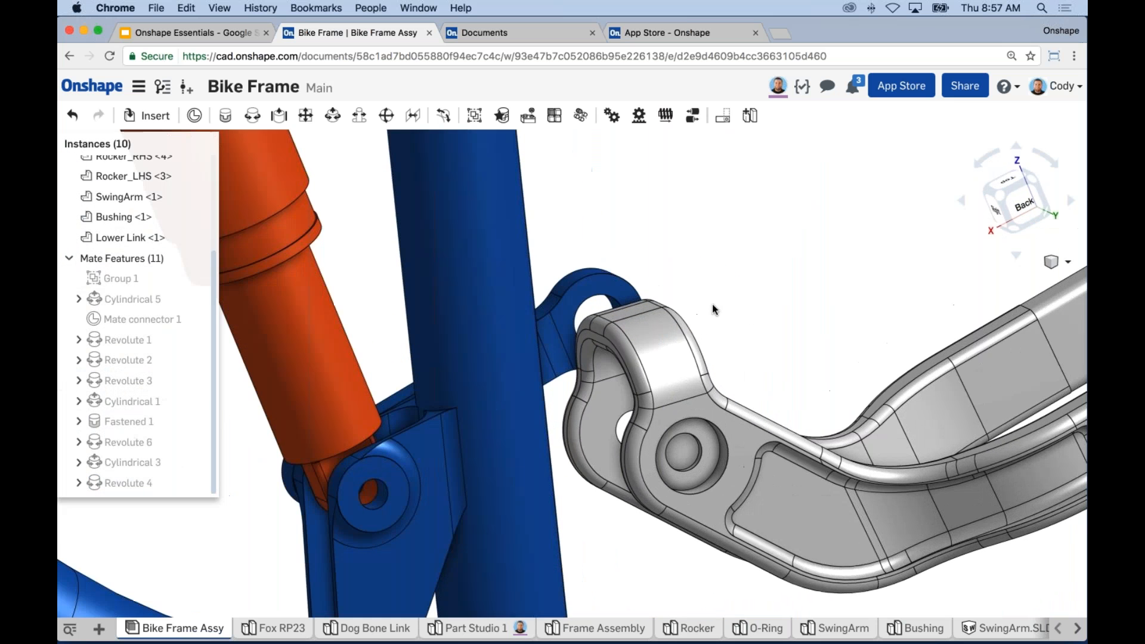
{"action": "left_click_drag", "start_coordinate": [628, 288], "coordinate": [597, 229]}
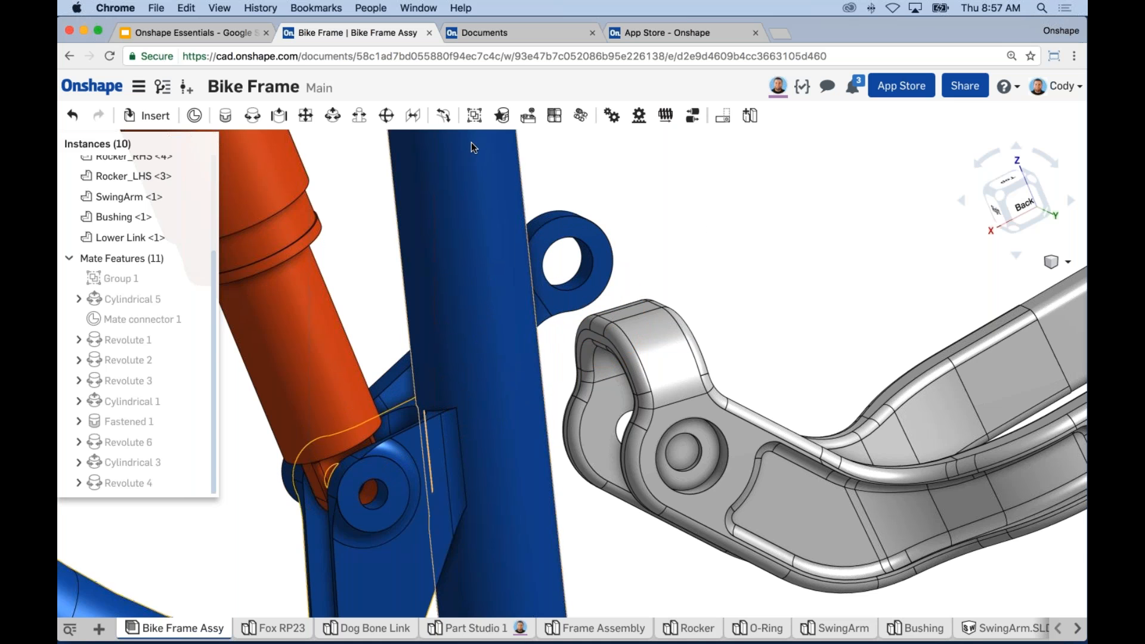
{"action": "right_click_drag", "start_coordinate": [700, 215], "coordinate": [370, 206]}
Step: Join the Lower Link eye to the SwingArm eye with a Cylindrical 2 mate
{"action": "left_click", "coordinate": [333, 115]}
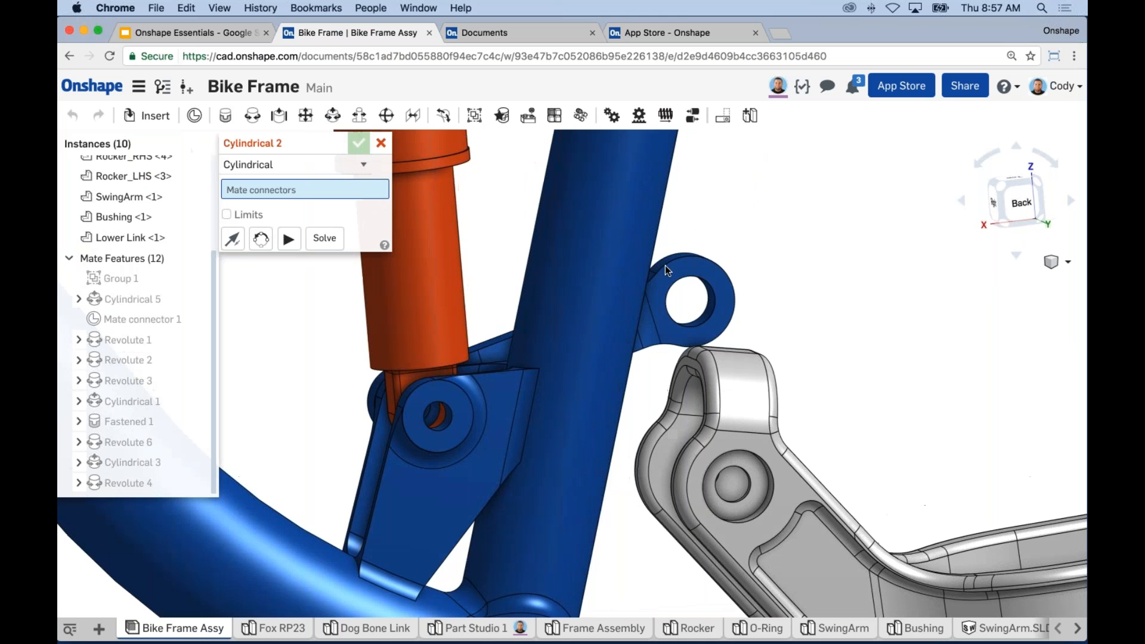
{"action": "scroll", "coordinate": [743, 276], "scroll_direction": "up", "scroll_amount": 2}
{"action": "left_click", "coordinate": [721, 292]}
{"action": "right_click_drag", "start_coordinate": [775, 315], "coordinate": [439, 474]}
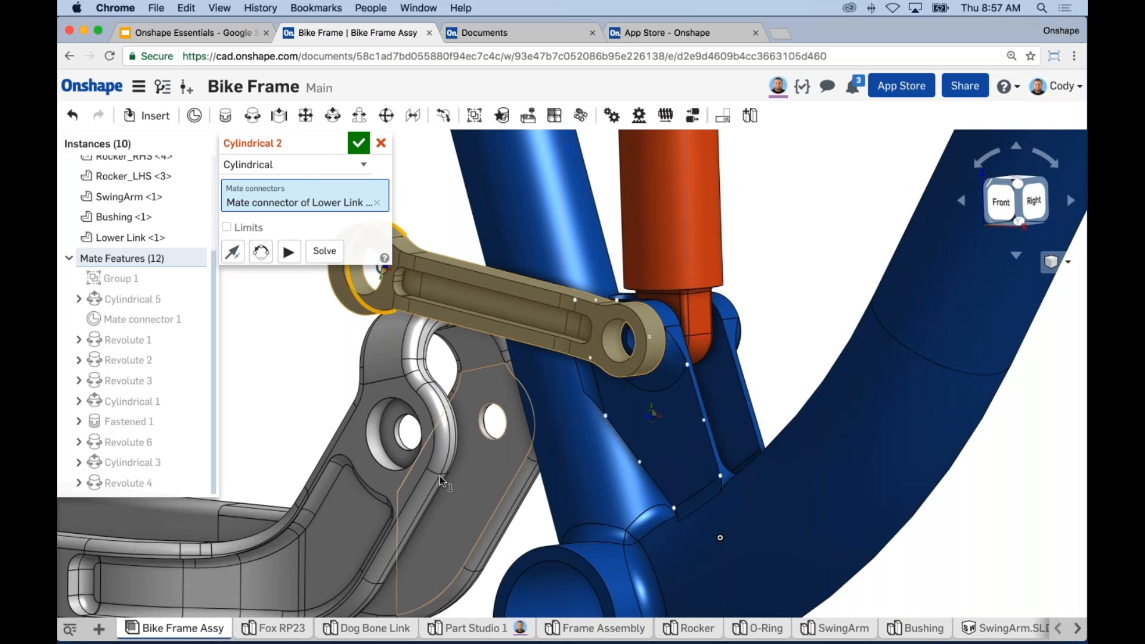
{"action": "left_click", "coordinate": [374, 457]}
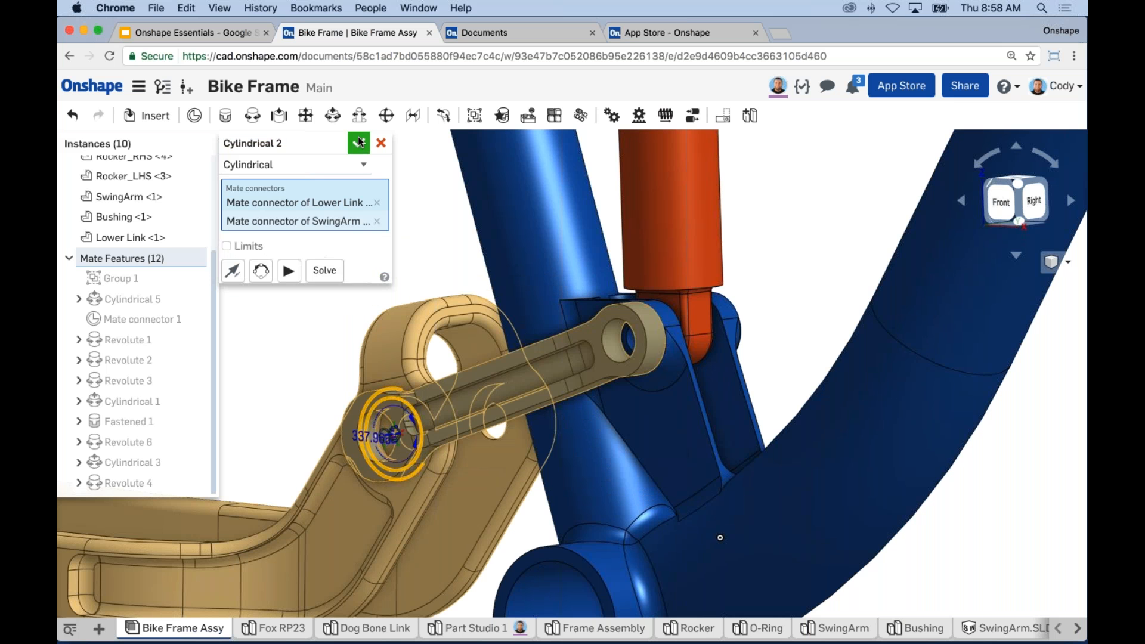
{"action": "left_click", "coordinate": [359, 143]}
{"action": "scroll", "coordinate": [398, 279], "scroll_direction": "down", "scroll_amount": 5}
{"action": "scroll", "coordinate": [397, 279], "scroll_direction": "down", "scroll_amount": 8}
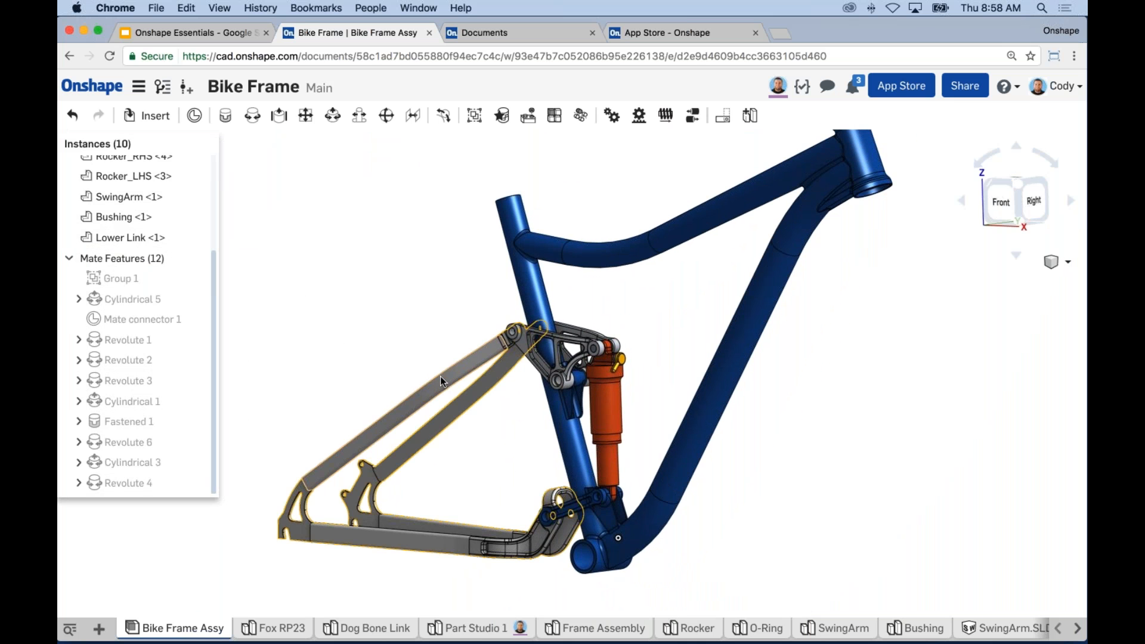
Step: Swing the rear triangle to test the linkage, then zoom out to frame the bike
{"action": "left_click_drag", "start_coordinate": [443, 382], "coordinate": [397, 321]}
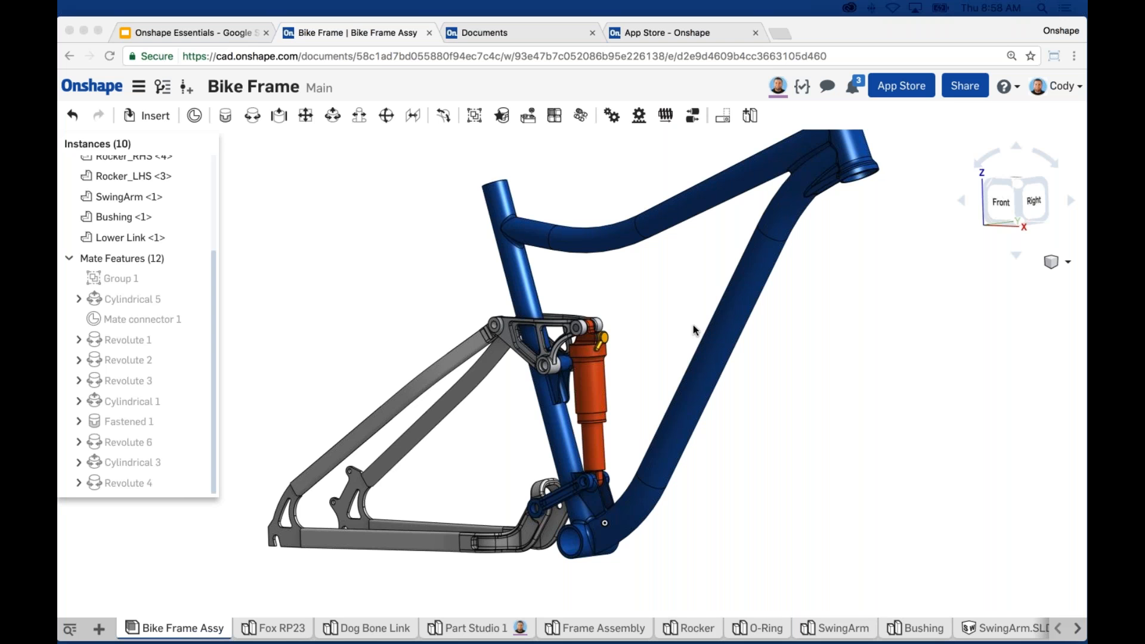
{"action": "scroll", "coordinate": [836, 430], "scroll_direction": "down", "scroll_amount": 3}
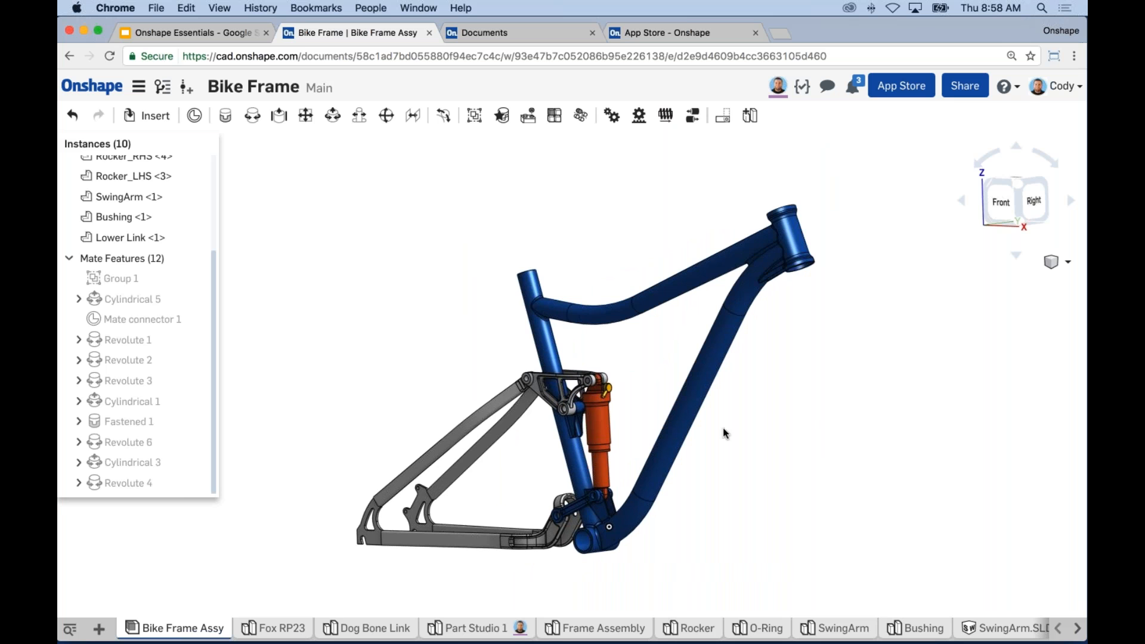
{"action": "middle_click_drag", "start_coordinate": [399, 571], "coordinate": [381, 565]}
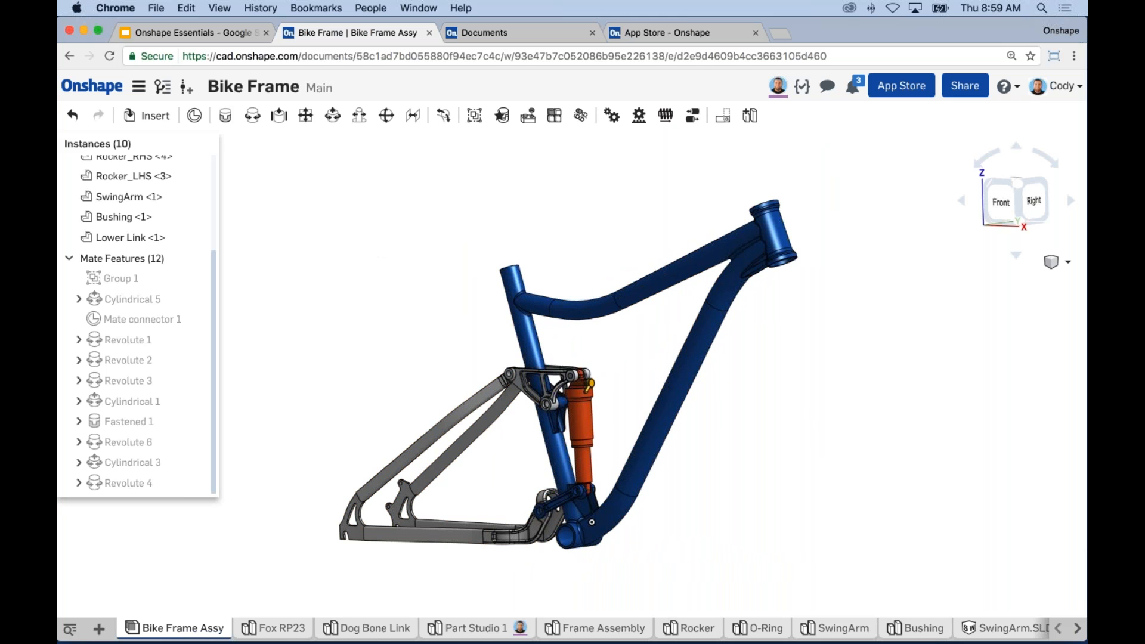
Step: Create Drawing 1 from the ISO_A4.dwt template starting in Part Studio 1
{"action": "left_click", "coordinate": [468, 628]}
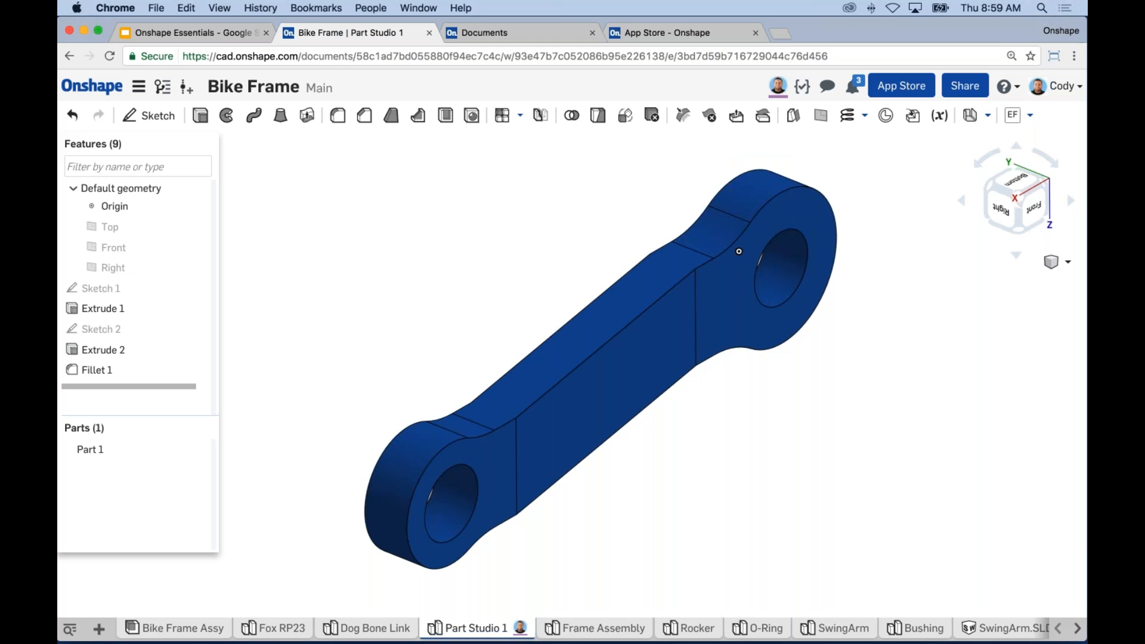
{"action": "left_click", "coordinate": [99, 631]}
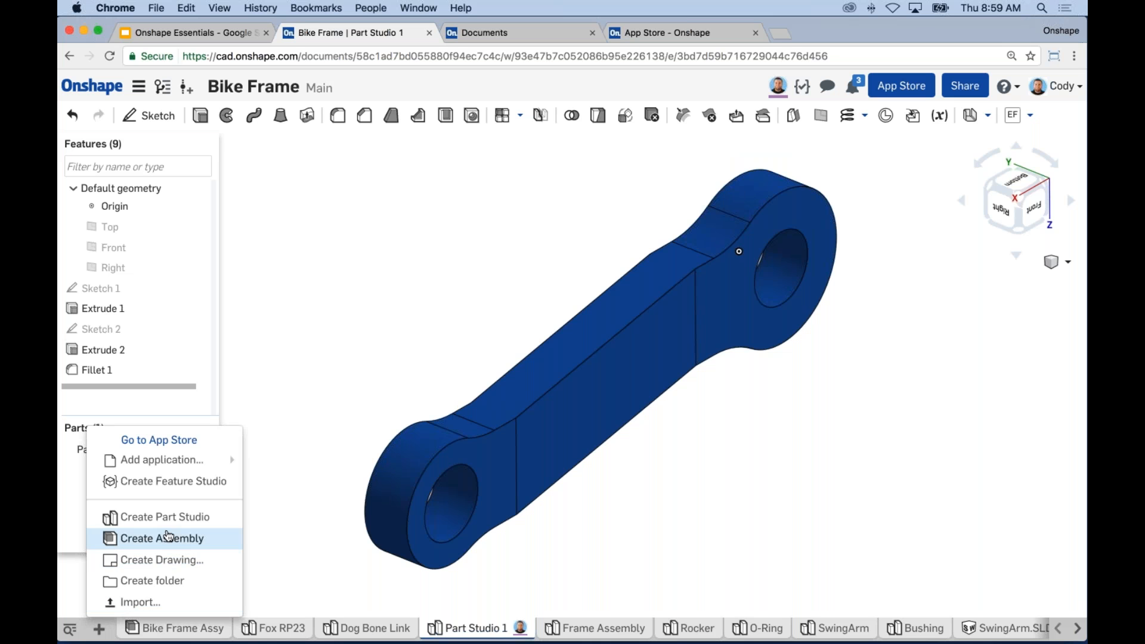
{"action": "left_click", "coordinate": [165, 558]}
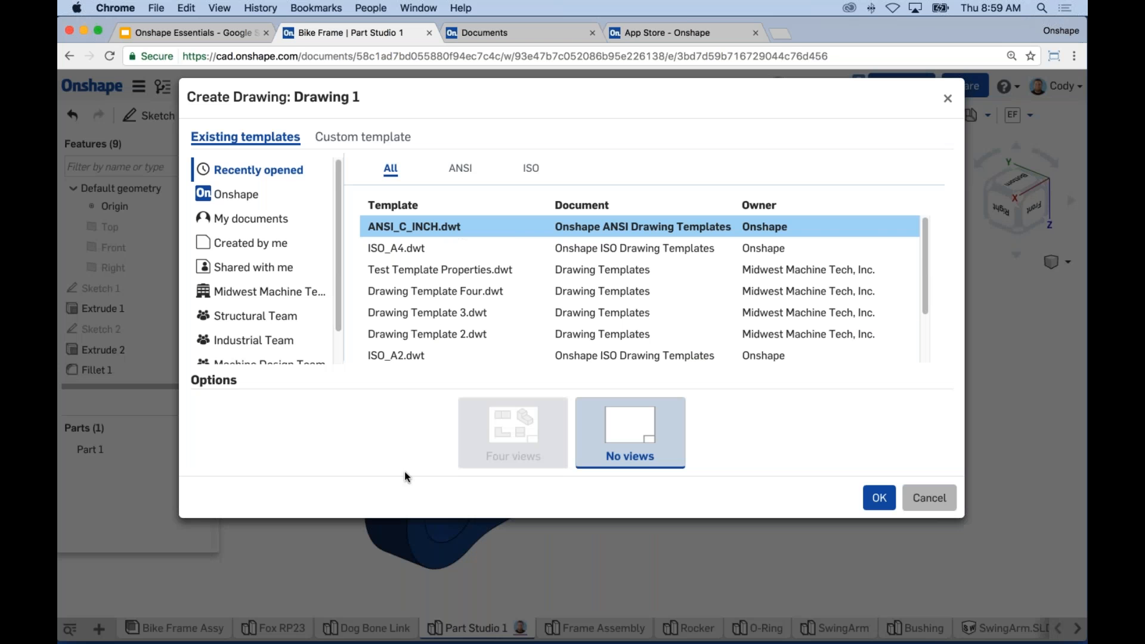
{"action": "left_click", "coordinate": [471, 248]}
{"action": "left_click", "coordinate": [880, 498]}
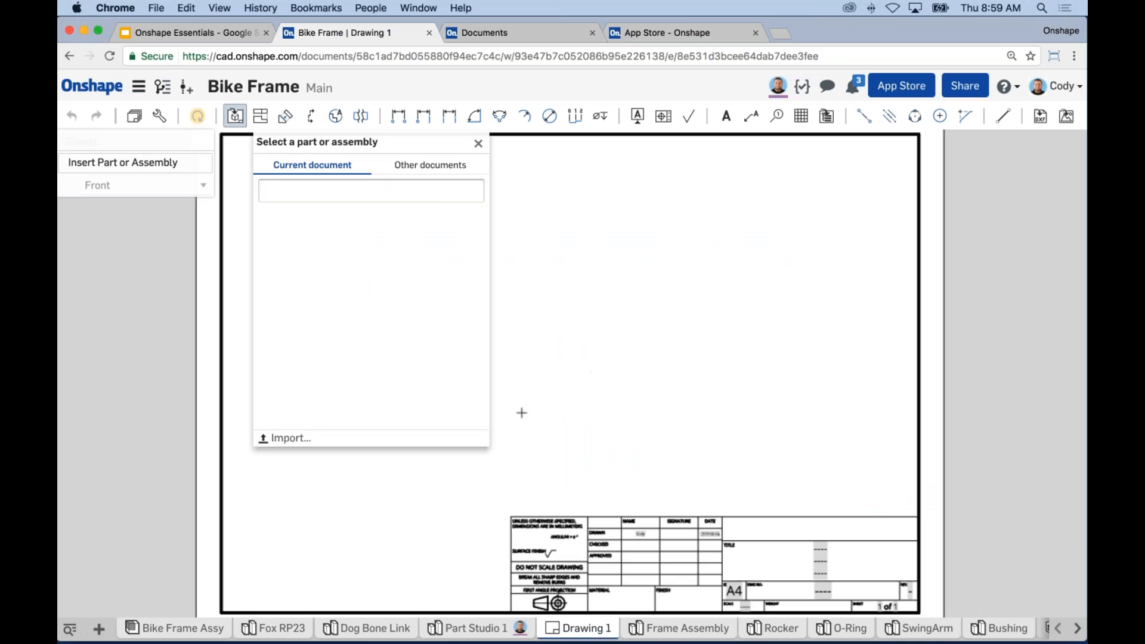
Step: Place front, projected and isometric Dog Bone Link views, hiding tangent lines in the isometric
{"action": "left_click", "coordinate": [343, 309]}
{"action": "left_click", "coordinate": [355, 234]}
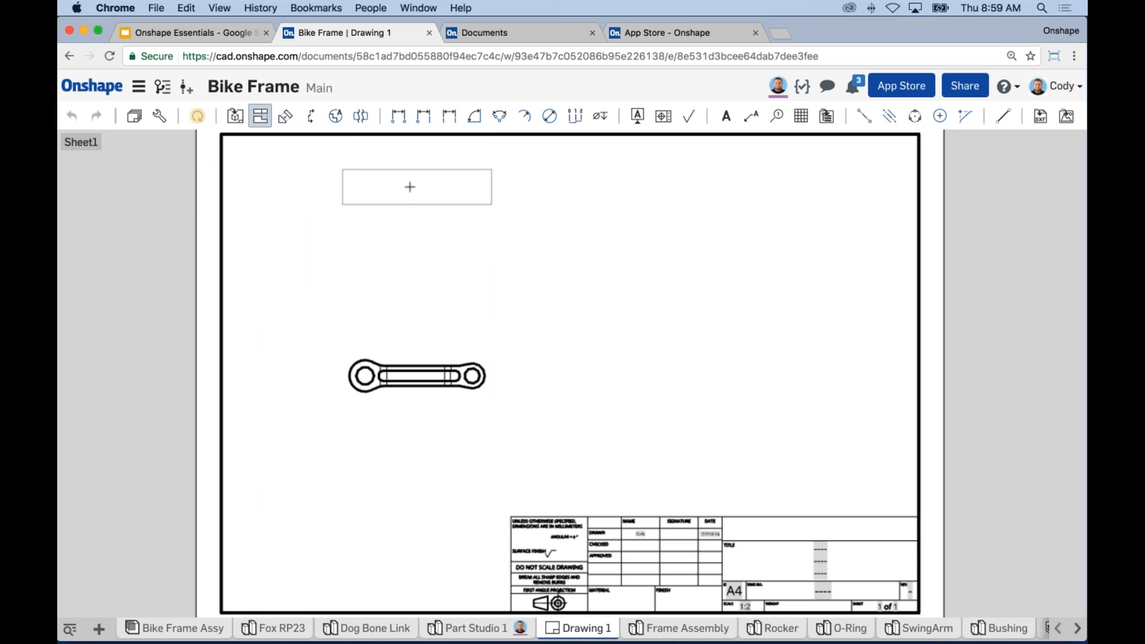
{"action": "left_click", "coordinate": [410, 236]}
{"action": "left_click", "coordinate": [824, 371]}
{"action": "left_click", "coordinate": [454, 358]}
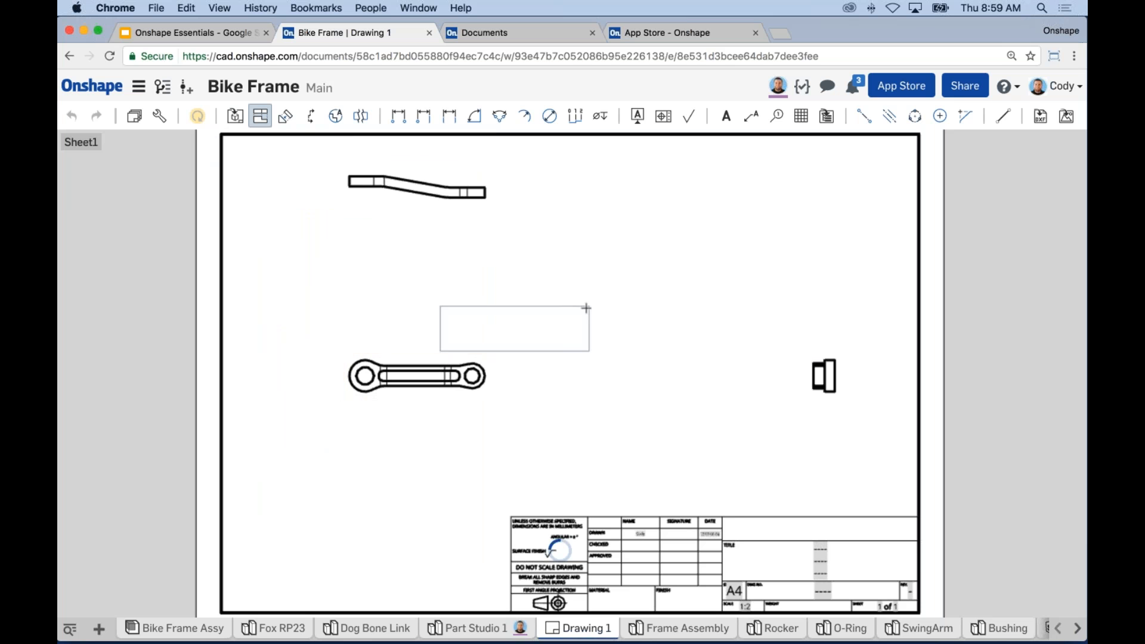
{"action": "left_click", "coordinate": [744, 228]}
{"action": "key", "text": "Escape"}
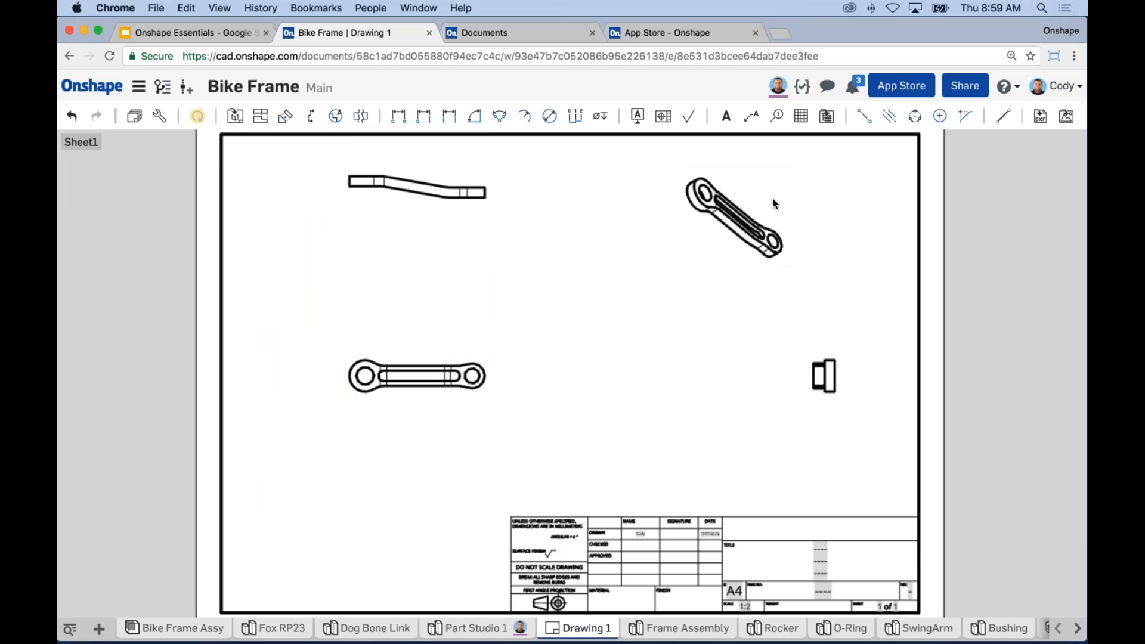
{"action": "right_click", "coordinate": [764, 194]}
{"action": "left_click", "coordinate": [786, 199]}
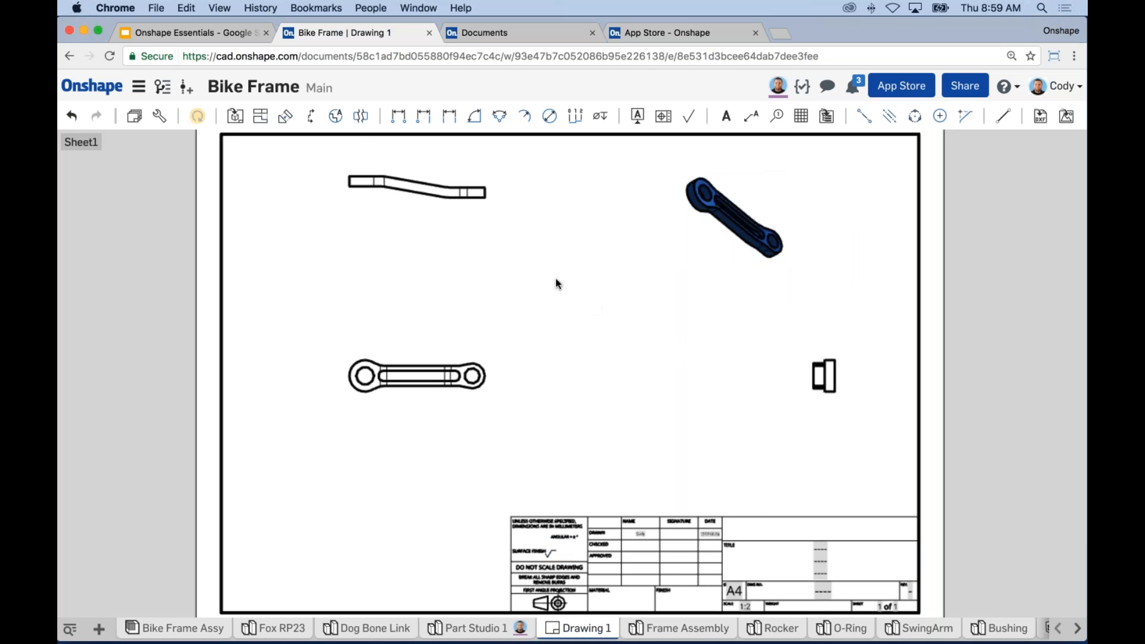
Step: Add detail view A of the front view's right hole, placed to the right
{"action": "left_click", "coordinate": [337, 115]}
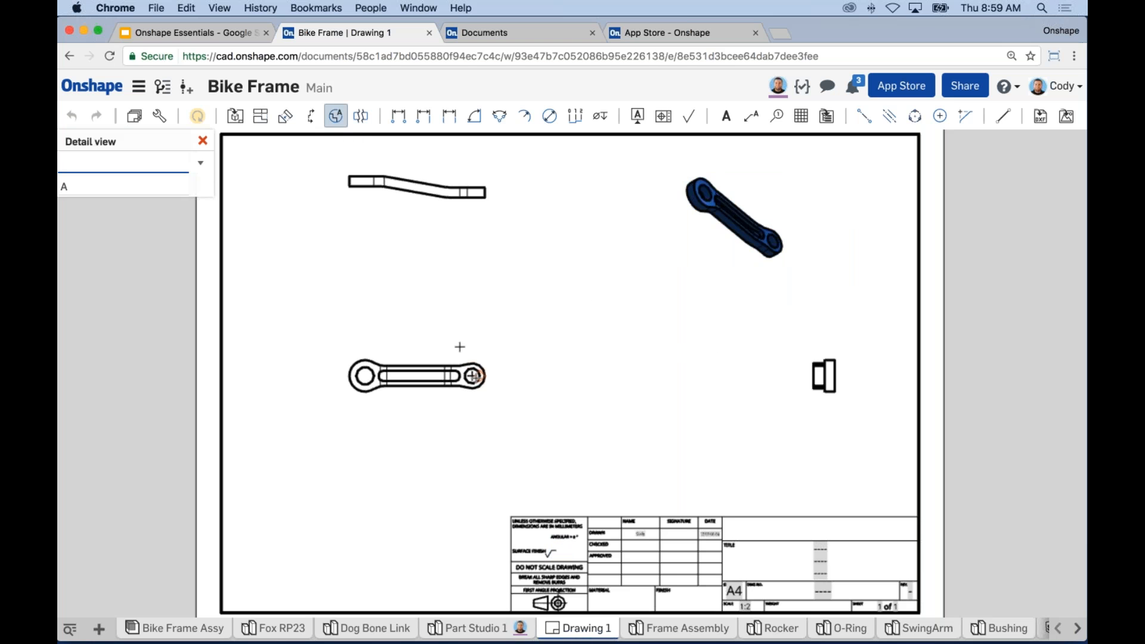
{"action": "left_click", "coordinate": [473, 376]}
{"action": "left_click", "coordinate": [507, 388]}
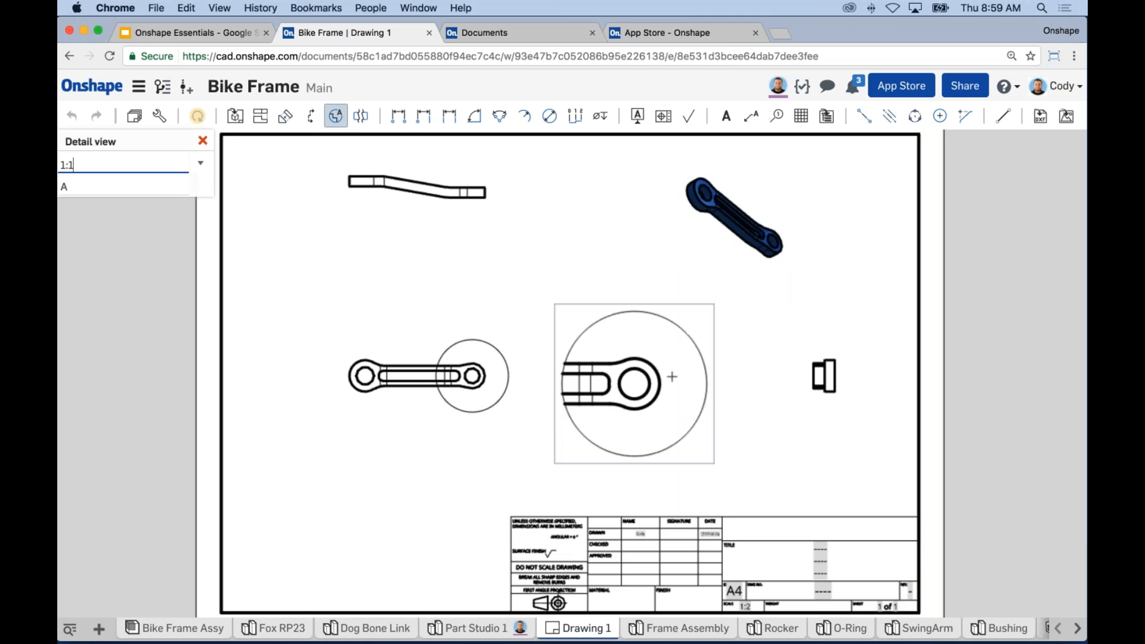
{"action": "left_click", "coordinate": [673, 382]}
Step: Dimension the top view's 107,5 length and the front view's 85 hole spacing
{"action": "left_click", "coordinate": [403, 121]}
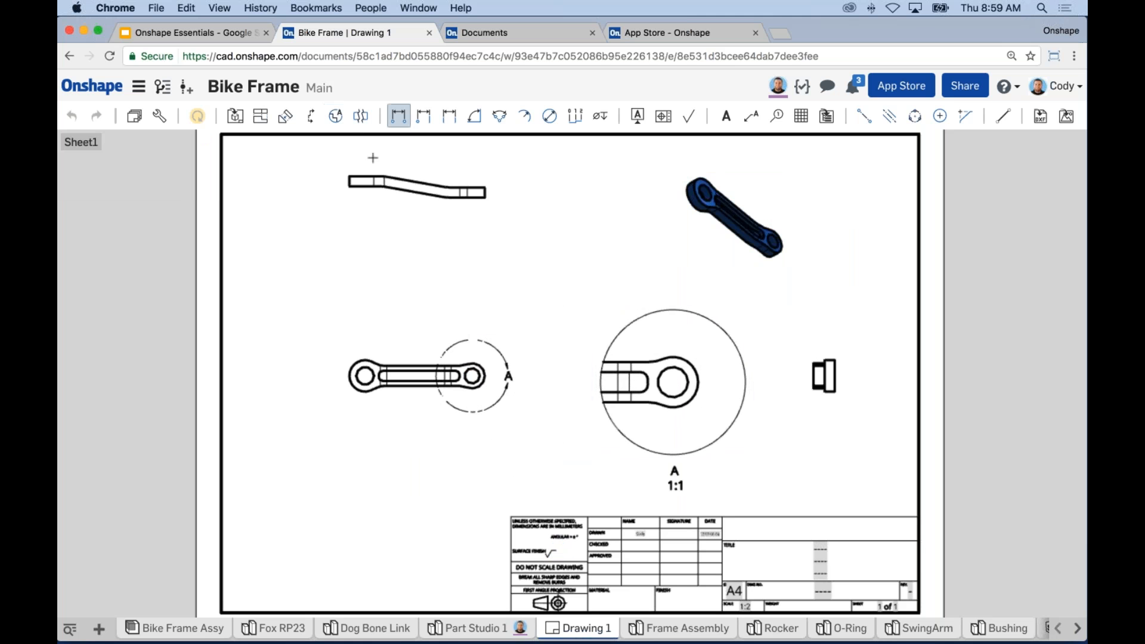
{"action": "left_click", "coordinate": [350, 177]}
{"action": "left_click", "coordinate": [485, 188]}
{"action": "left_click", "coordinate": [427, 232]}
{"action": "left_click", "coordinate": [365, 376]}
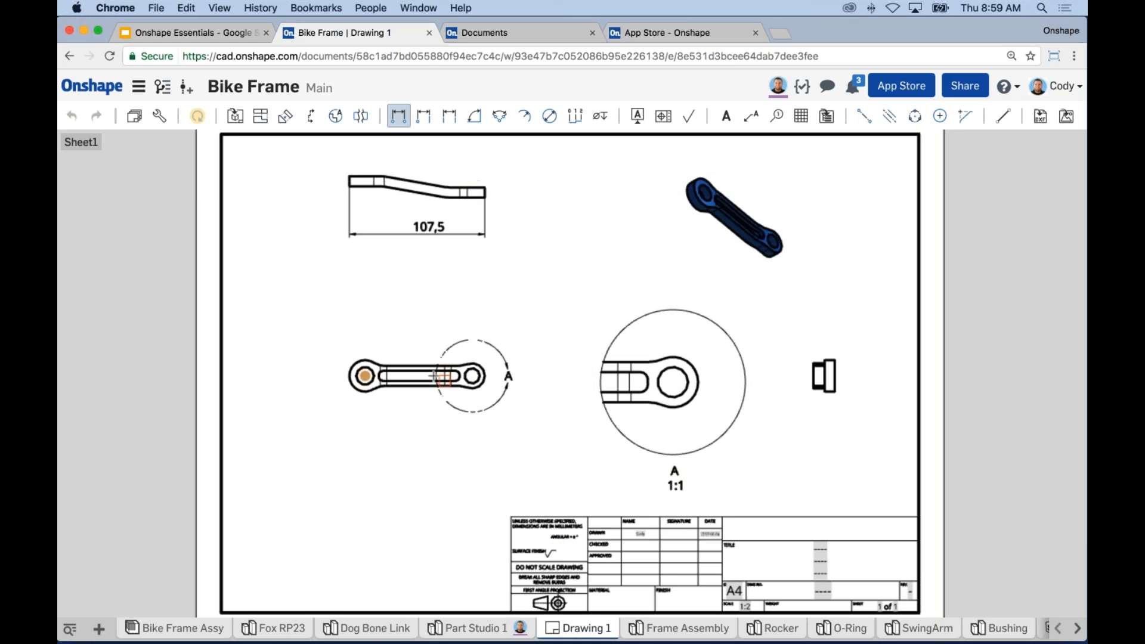
{"action": "left_click", "coordinate": [472, 375]}
{"action": "left_click", "coordinate": [419, 304]}
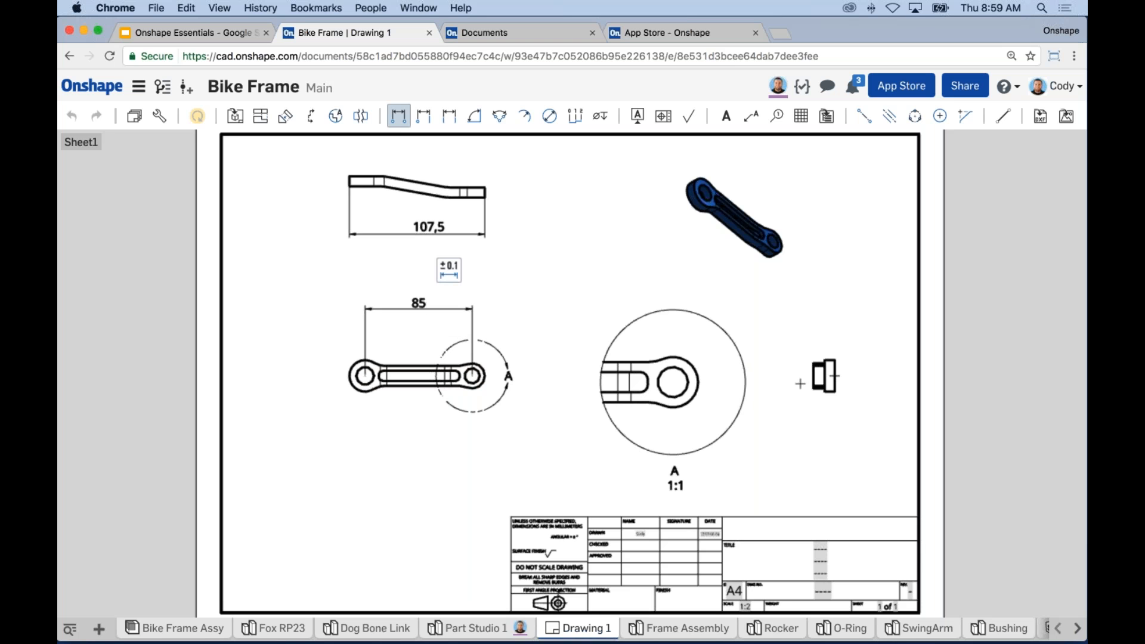
{"action": "key", "text": "Escape"}
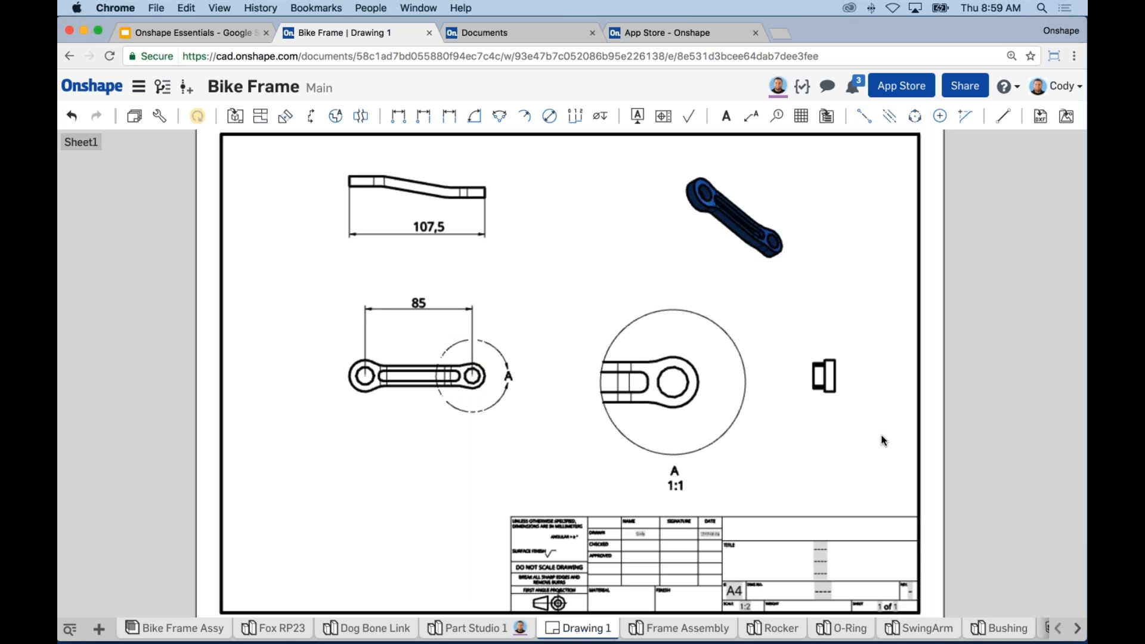
Step: Present the Onshape Essentials slide deck starting from the Thank You slide
{"action": "scroll", "coordinate": [993, 435], "scroll_direction": "down", "scroll_amount": 1}
{"action": "scroll", "coordinate": [994, 435], "scroll_direction": "down", "scroll_amount": 1}
{"action": "middle_click_drag", "start_coordinate": [988, 433], "coordinate": [960, 432]}
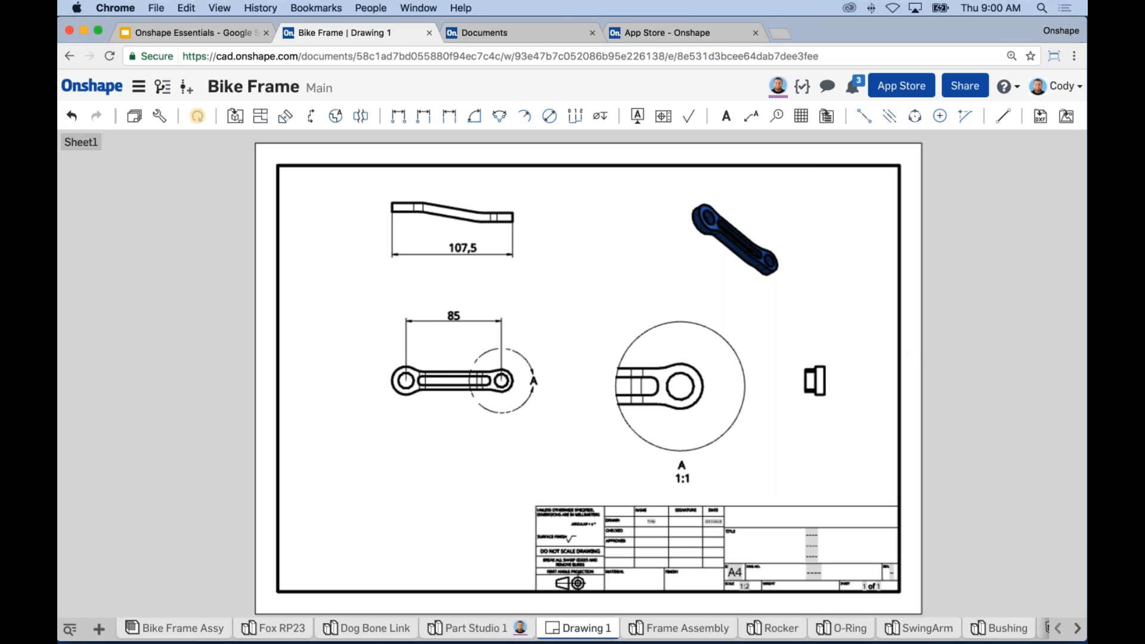
{"action": "left_click", "coordinate": [197, 33]}
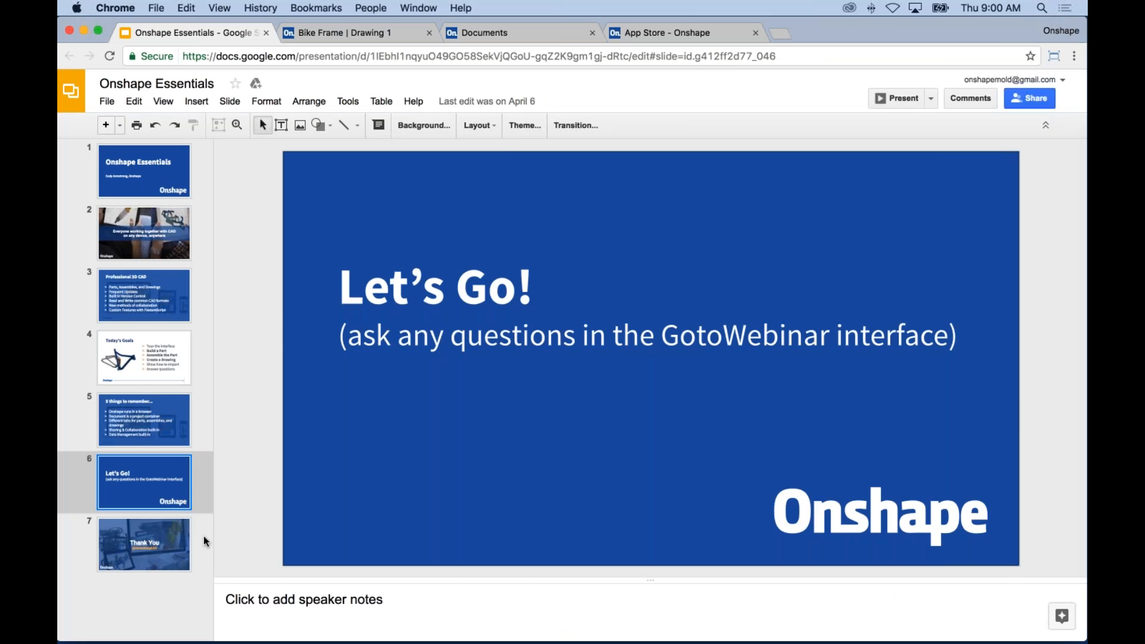
{"action": "left_click", "coordinate": [143, 546]}
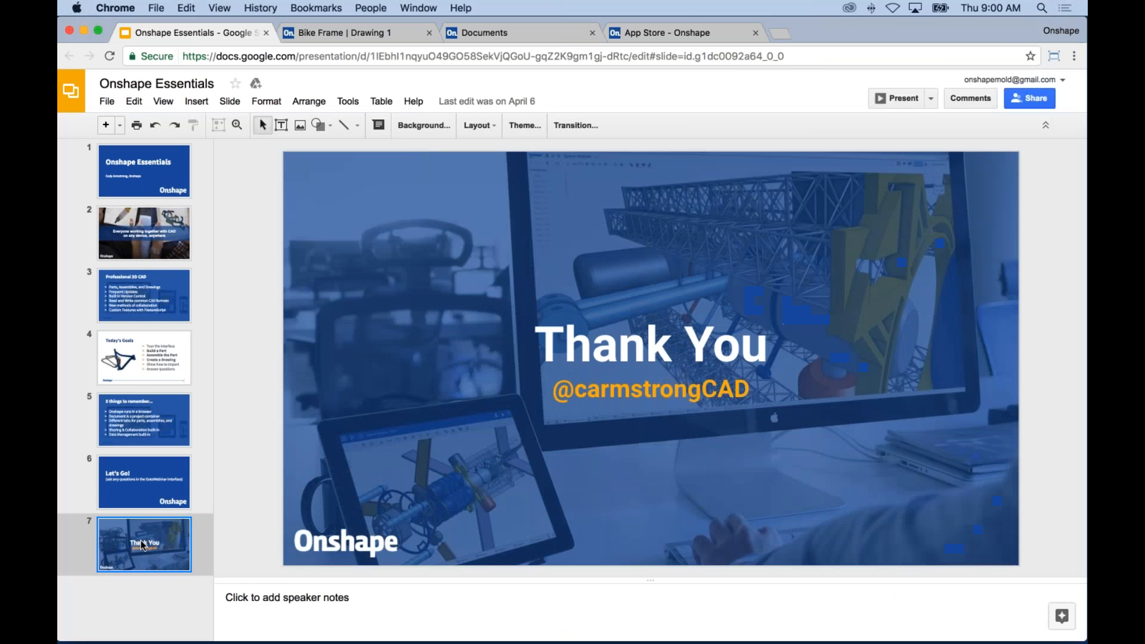
{"action": "left_click", "coordinate": [900, 95]}
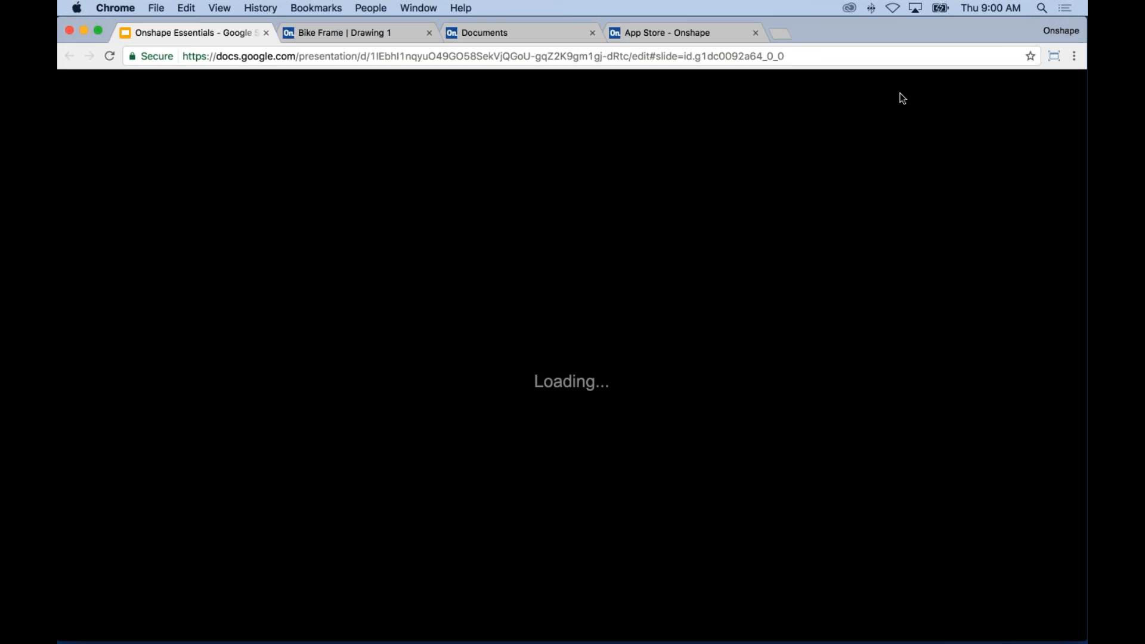